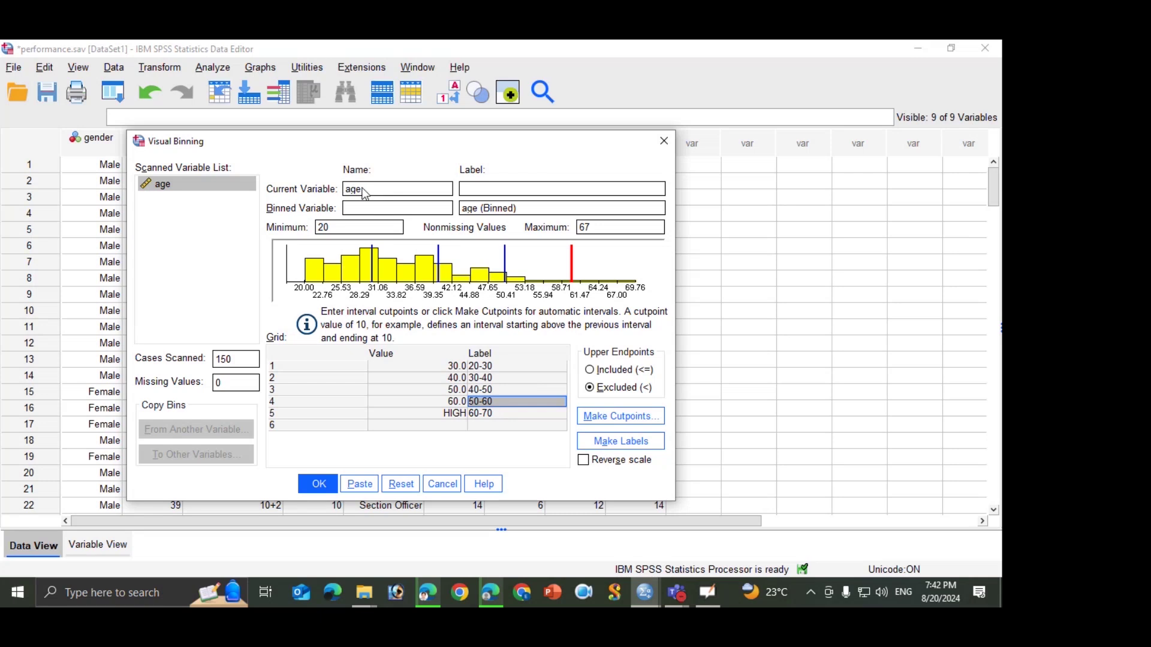
Step: Name the binned age variable age_bin and run the visual binning, accepting the creation of the new variable
{"action": "double_click", "coordinate": [363, 192]}
{"action": "left_click", "coordinate": [361, 193]}
{"action": "left_click", "coordinate": [379, 204]}
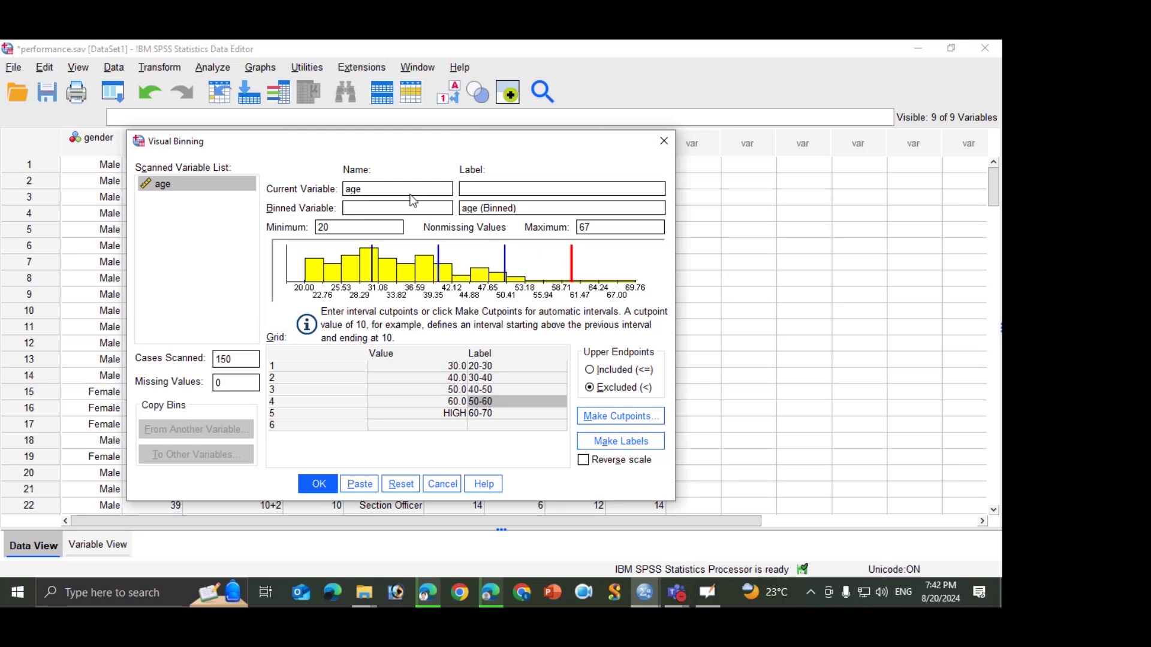
{"action": "type", "text": "age_bin"}
{"action": "key", "text": "BackSpace"}
{"action": "key", "text": "BackSpace"}
{"action": "key", "text": "BackSpace"}
{"action": "key", "text": "BackSpace"}
{"action": "type", "text": "_bin"}
{"action": "left_click", "coordinate": [317, 487]}
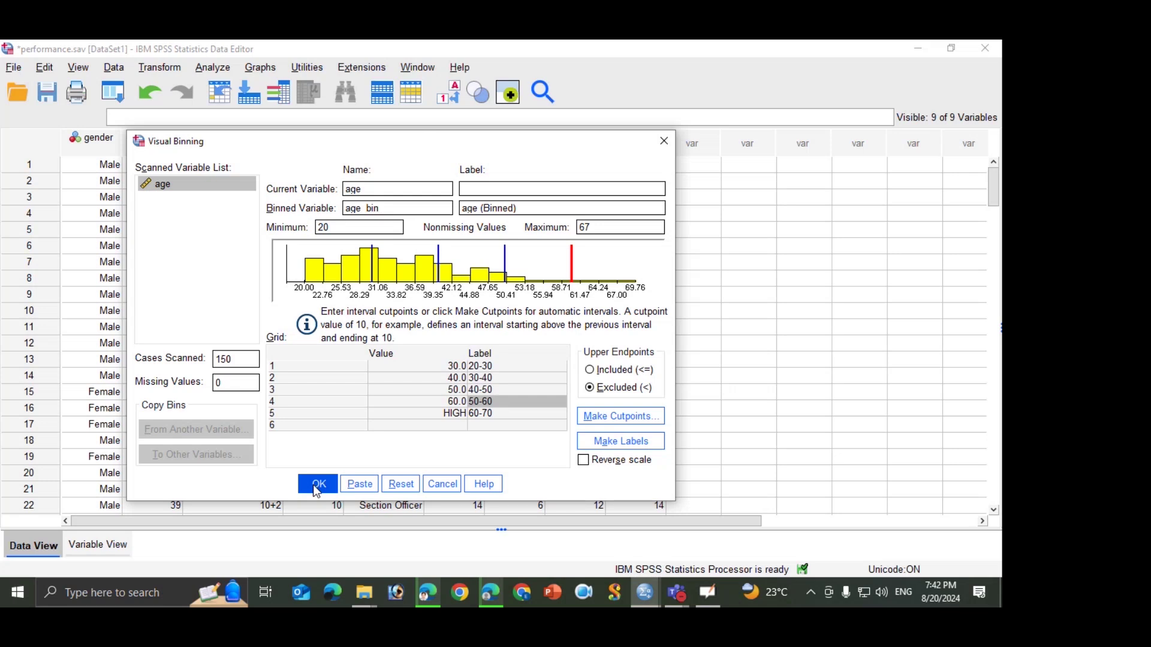
{"action": "left_click", "coordinate": [317, 486]}
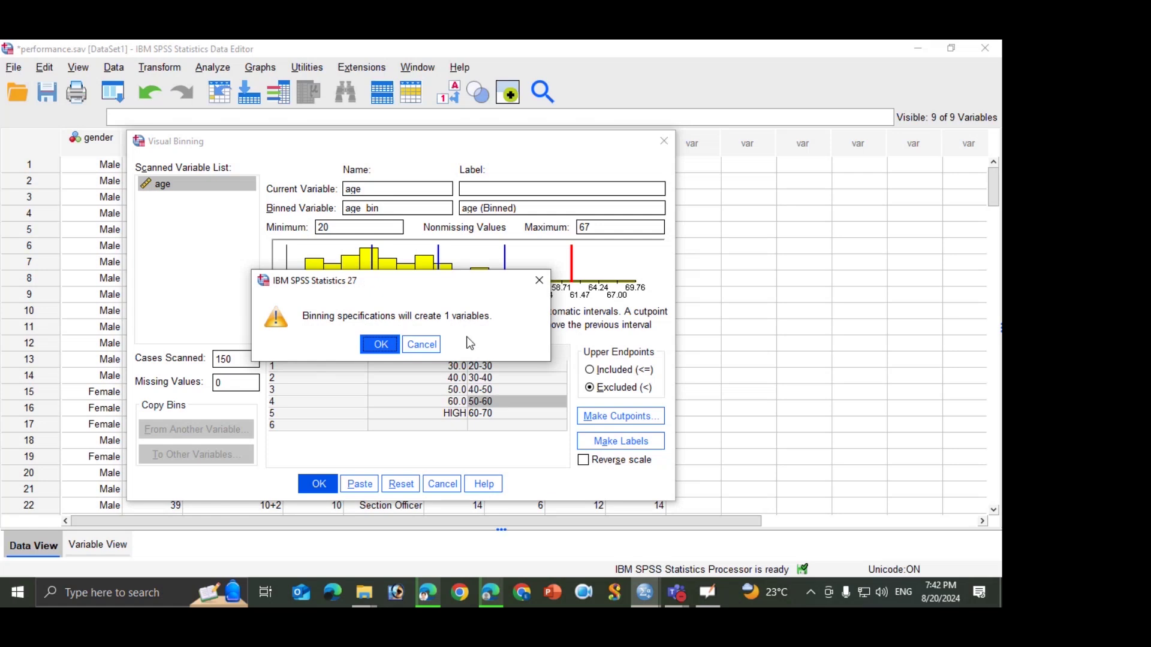
{"action": "left_click", "coordinate": [390, 346]}
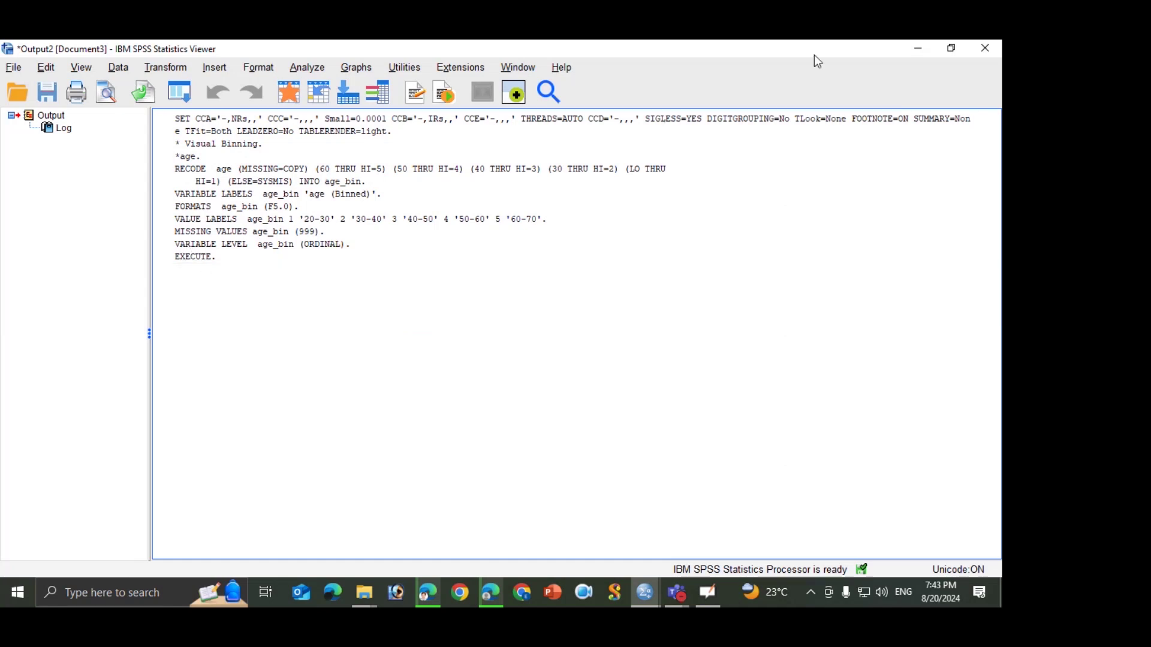
Step: Return to the performance.sav data and move the age_bin column directly after the age column
{"action": "left_click", "coordinate": [916, 50]}
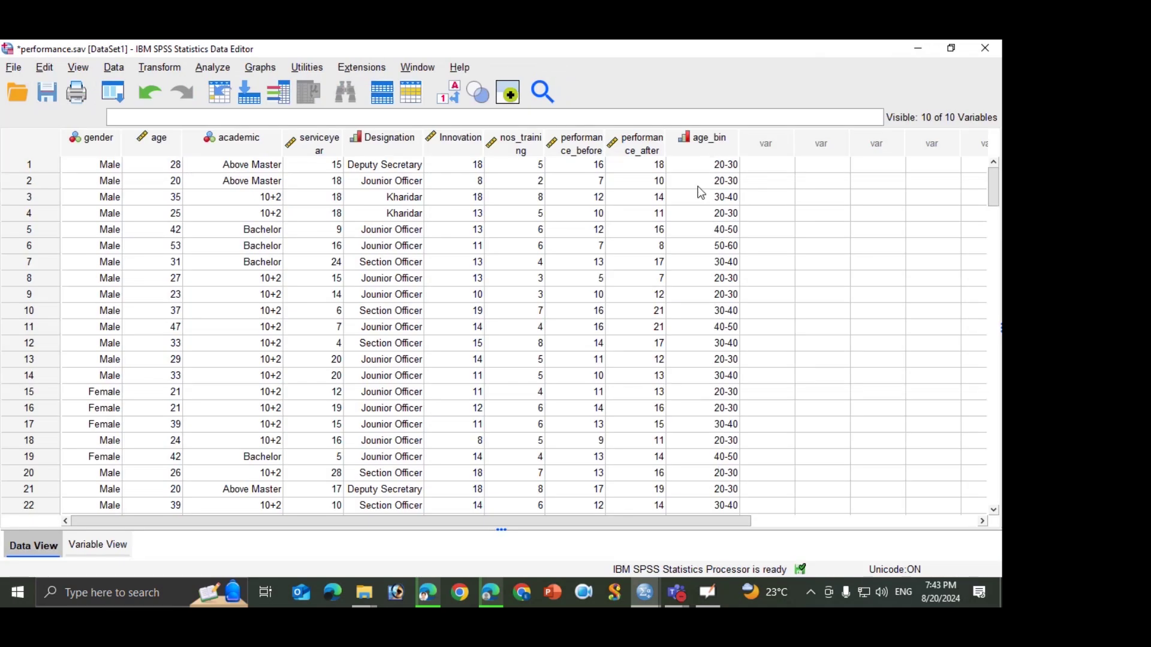
{"action": "left_click", "coordinate": [715, 145]}
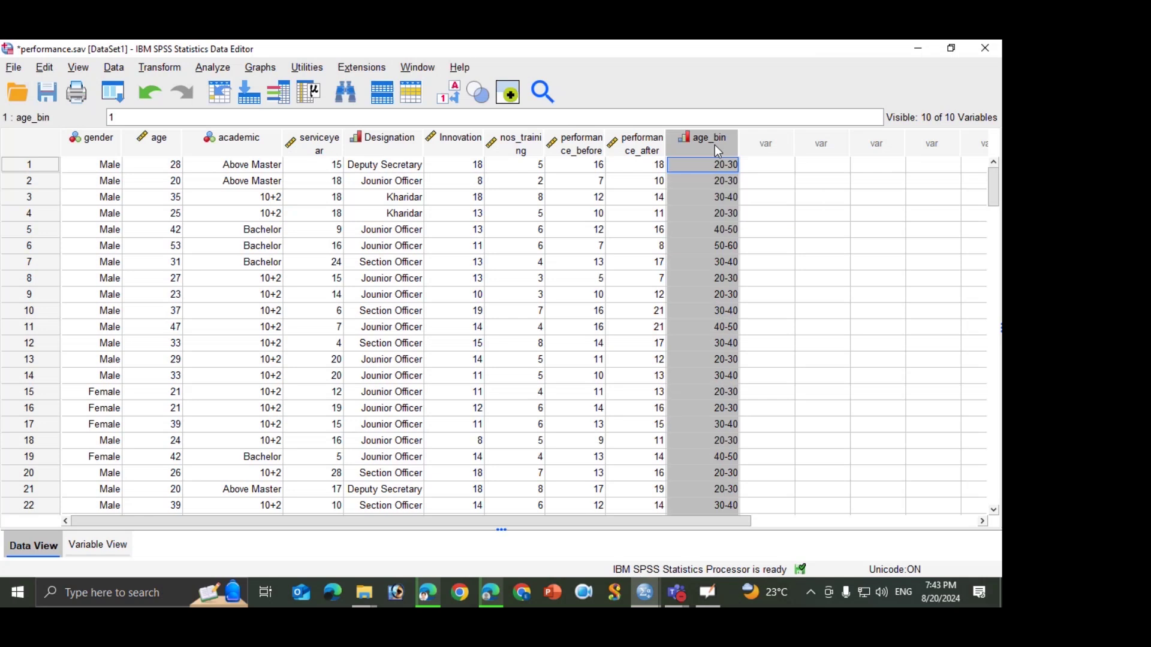
{"action": "left_click_drag", "start_coordinate": [714, 145], "coordinate": [193, 145]}
Step: Compare ages with their age_bin categories in the first rows and in row 21
{"action": "left_click", "coordinate": [160, 166]}
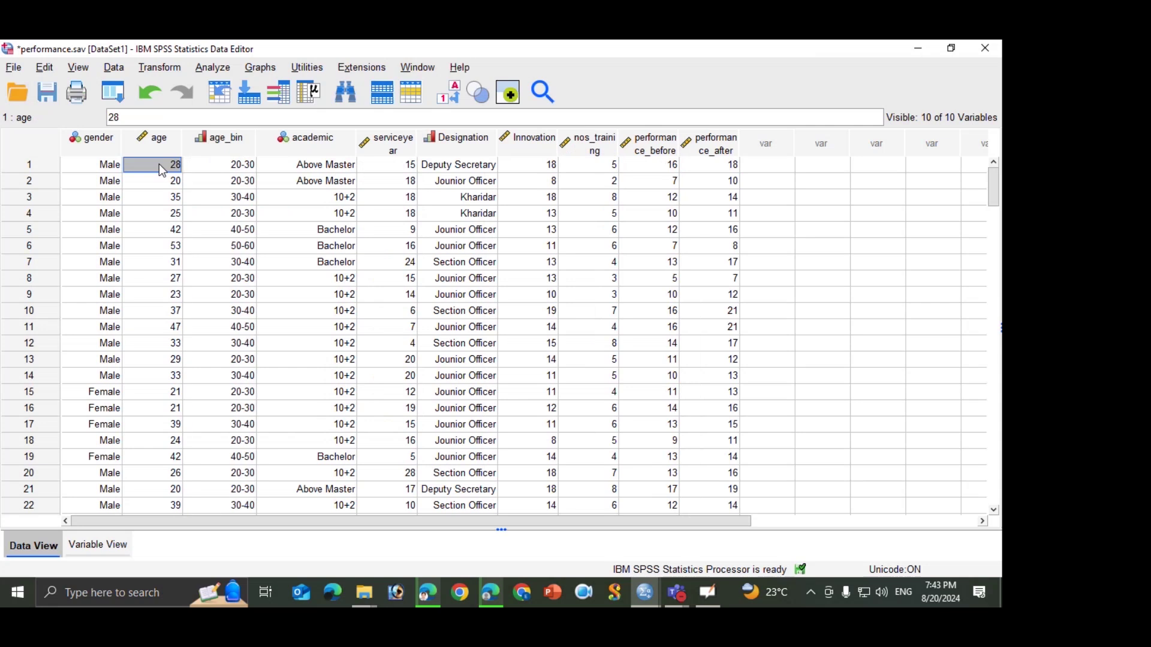
{"action": "left_click", "coordinate": [179, 181]}
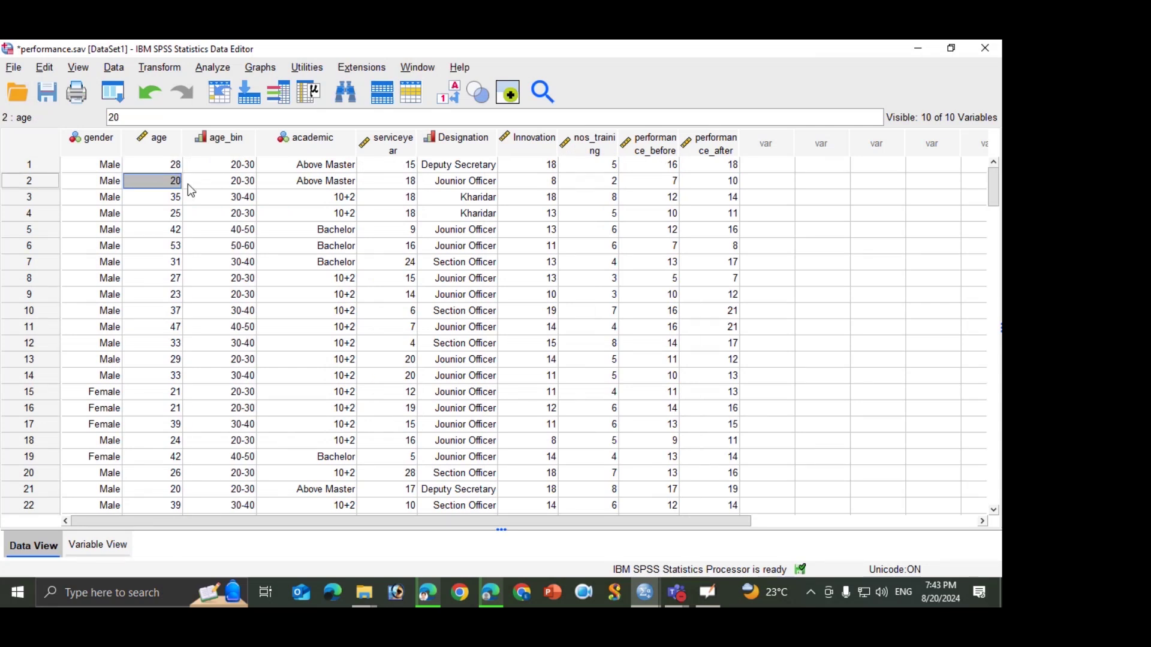
{"action": "left_click", "coordinate": [220, 185]}
{"action": "left_click", "coordinate": [168, 199]}
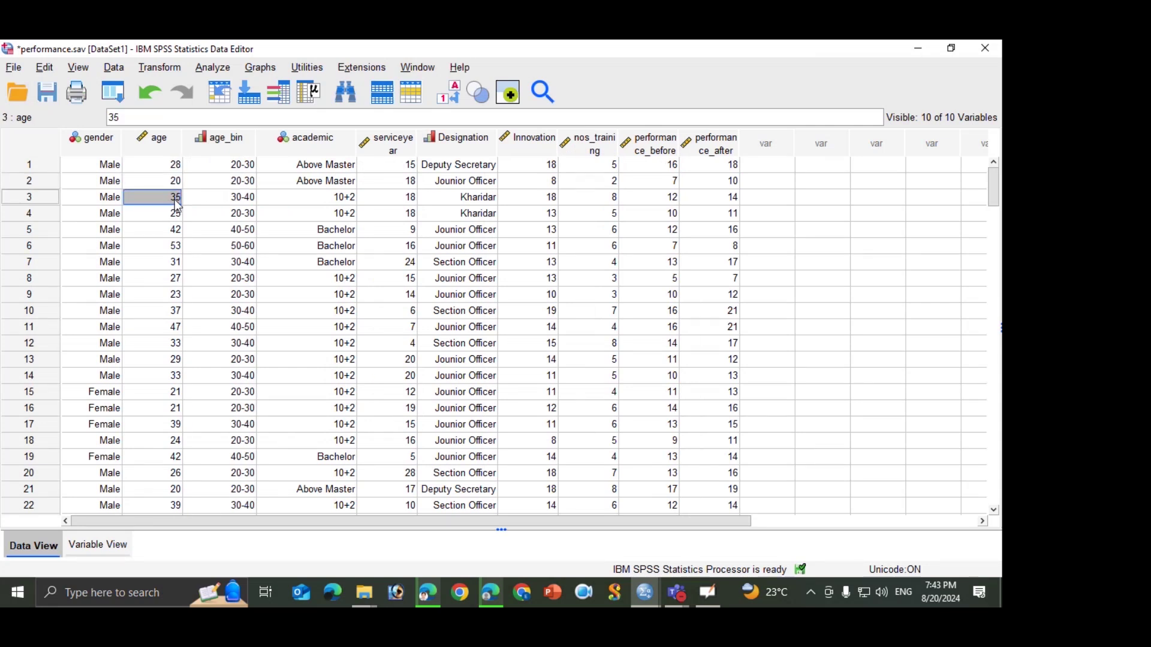
{"action": "left_click", "coordinate": [199, 200]}
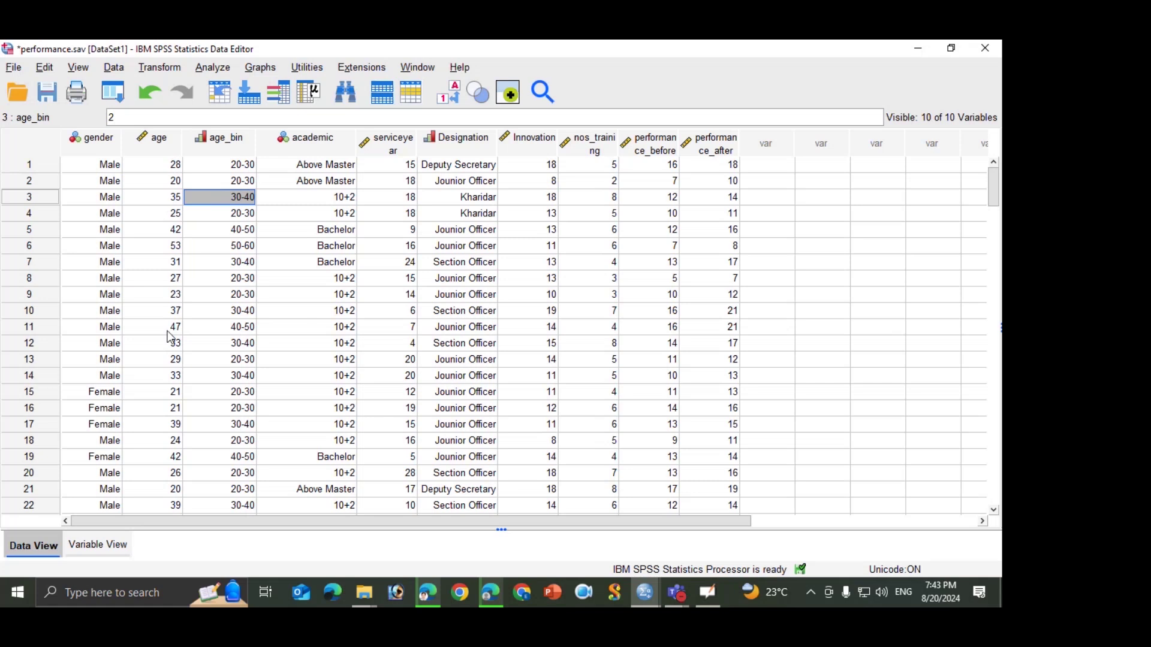
{"action": "scroll", "coordinate": [171, 336], "scroll_direction": "down", "scroll_amount": 1}
{"action": "left_click", "coordinate": [172, 446]}
{"action": "key", "text": "Right"}
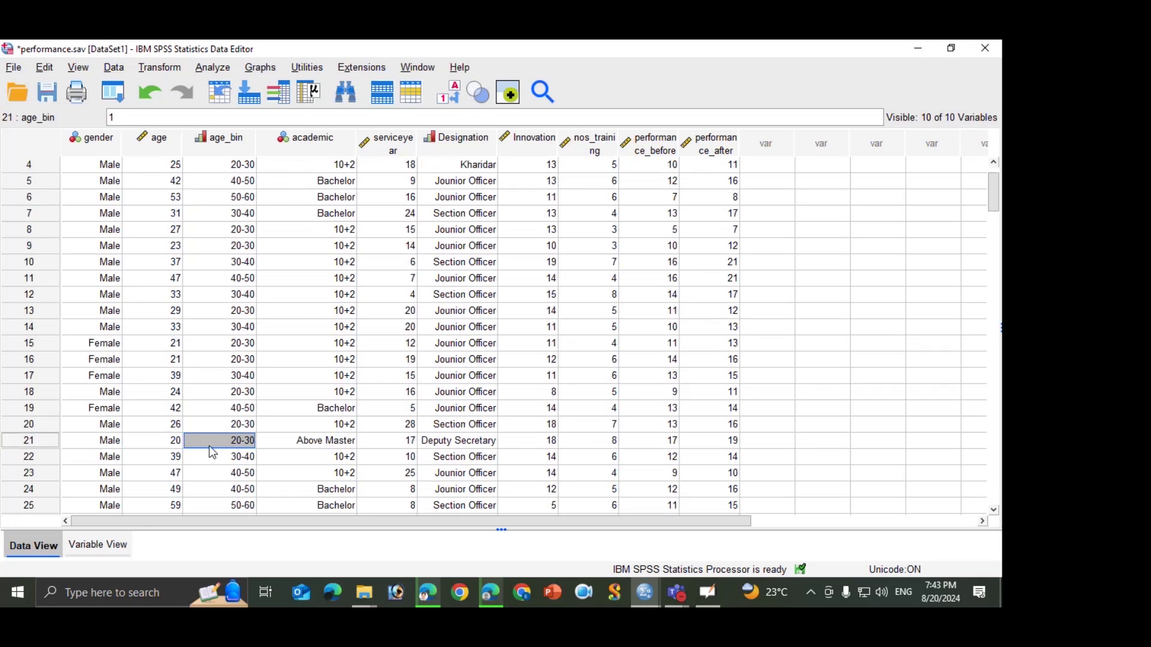
Step: Check which age_bin category is assigned to the boundary ages 30 and 40 in rows 47, 62 and 71
{"action": "scroll", "coordinate": [177, 438], "scroll_direction": "down", "scroll_amount": 5}
{"action": "scroll", "coordinate": [174, 437], "scroll_direction": "down", "scroll_amount": 4}
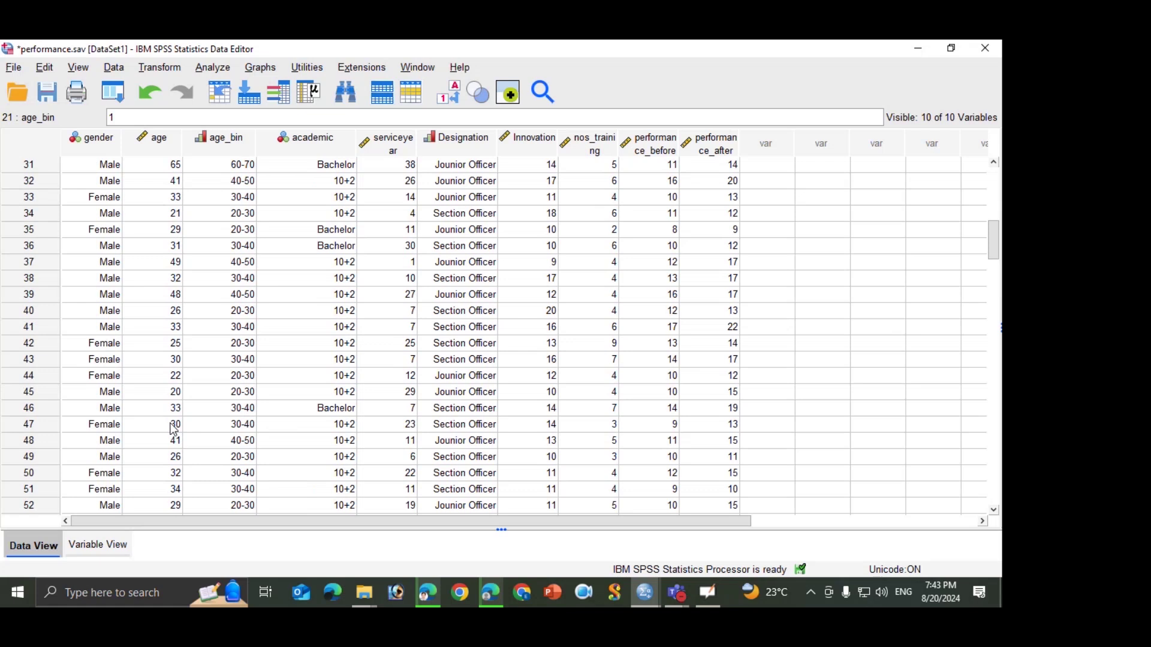
{"action": "left_click", "coordinate": [173, 428]}
{"action": "left_click", "coordinate": [205, 429]}
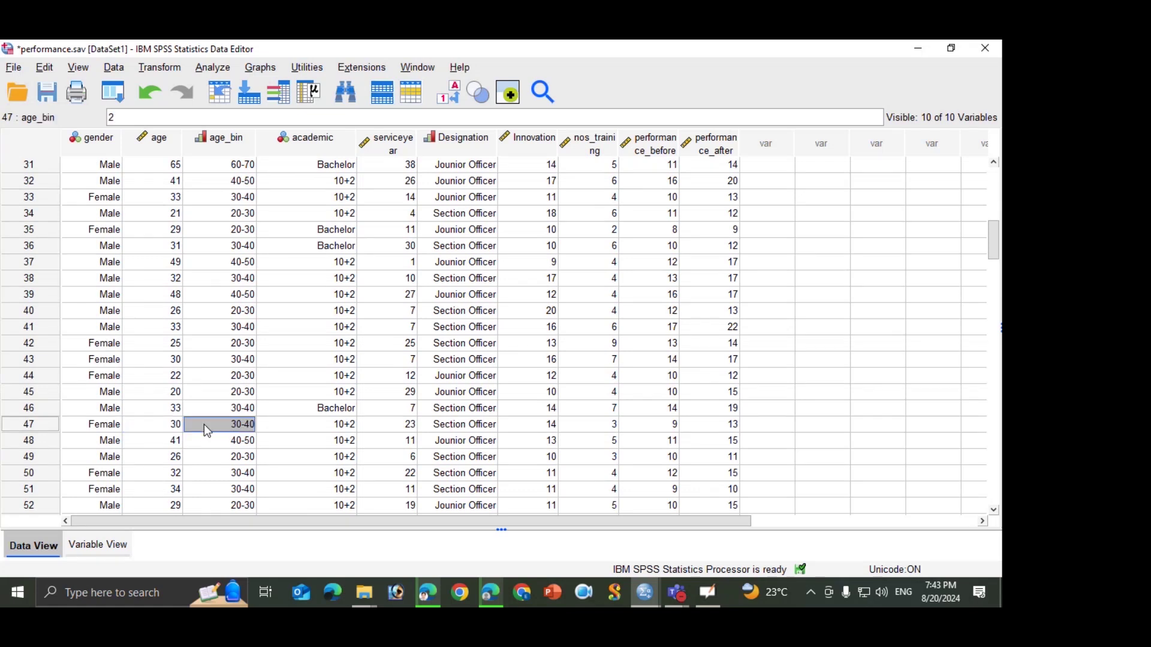
{"action": "left_click", "coordinate": [175, 428]}
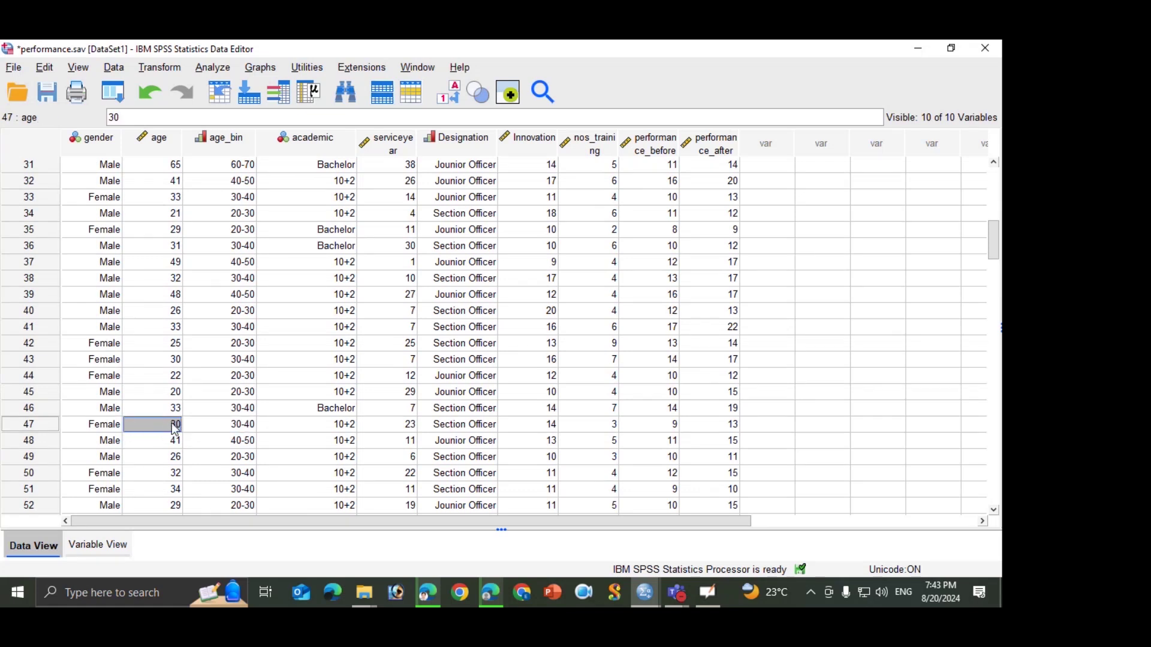
{"action": "scroll", "coordinate": [174, 428], "scroll_direction": "down", "scroll_amount": 4}
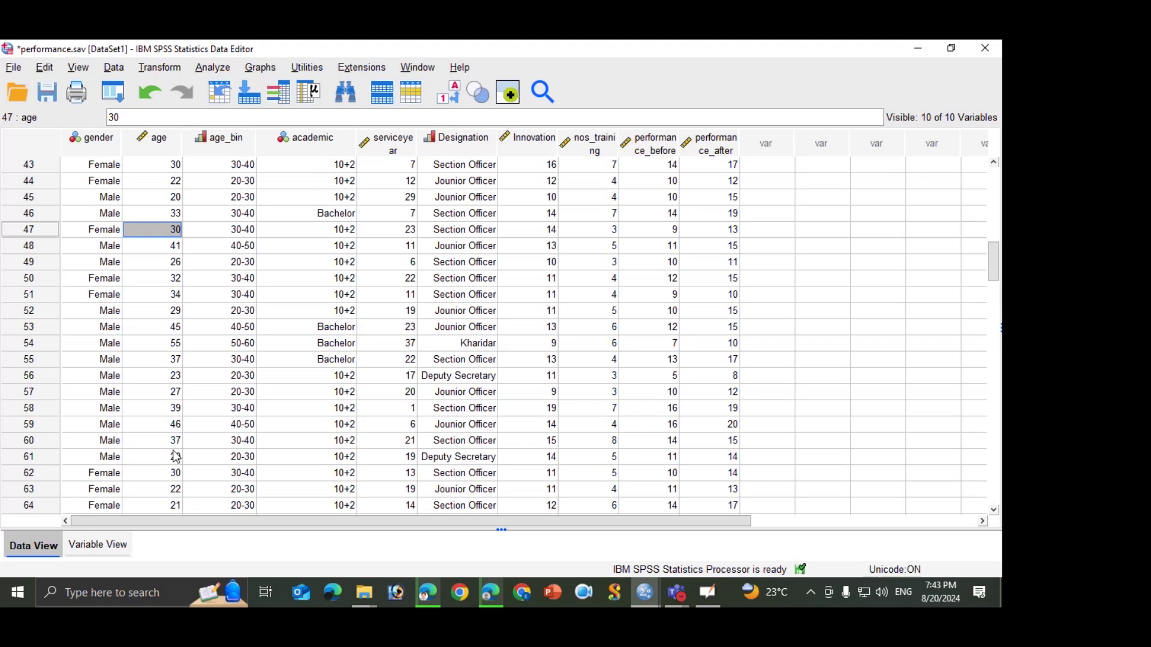
{"action": "left_click", "coordinate": [175, 480]}
{"action": "left_click", "coordinate": [207, 472]}
{"action": "scroll", "coordinate": [190, 456], "scroll_direction": "down", "scroll_amount": 3}
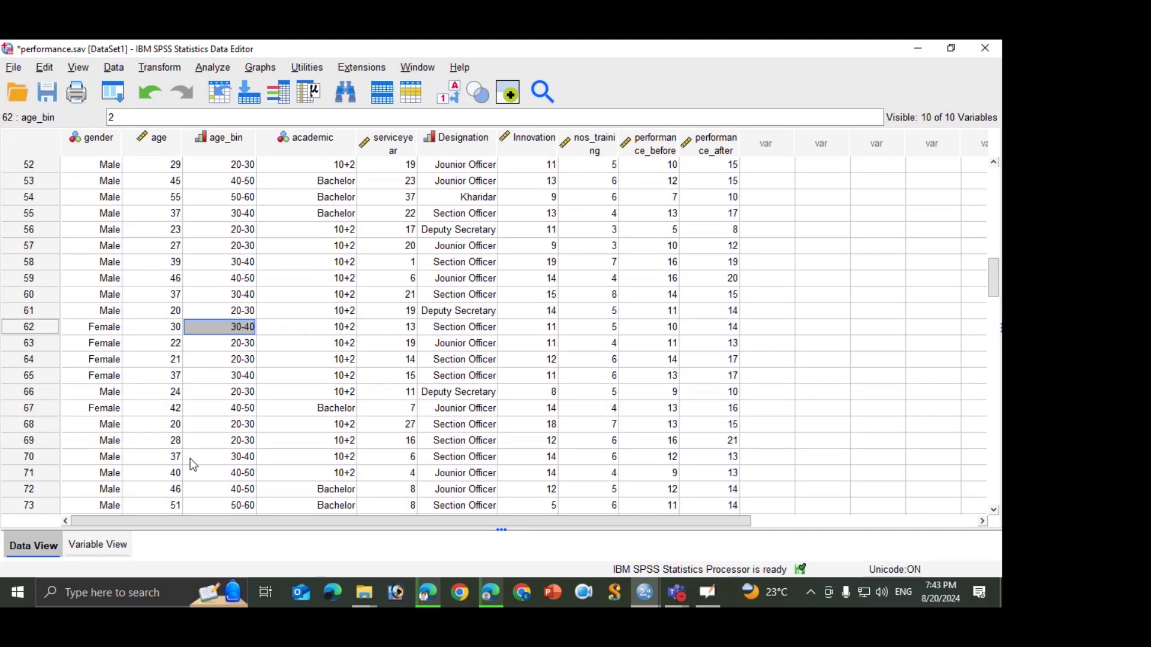
{"action": "left_click", "coordinate": [181, 473]}
{"action": "left_click", "coordinate": [201, 473]}
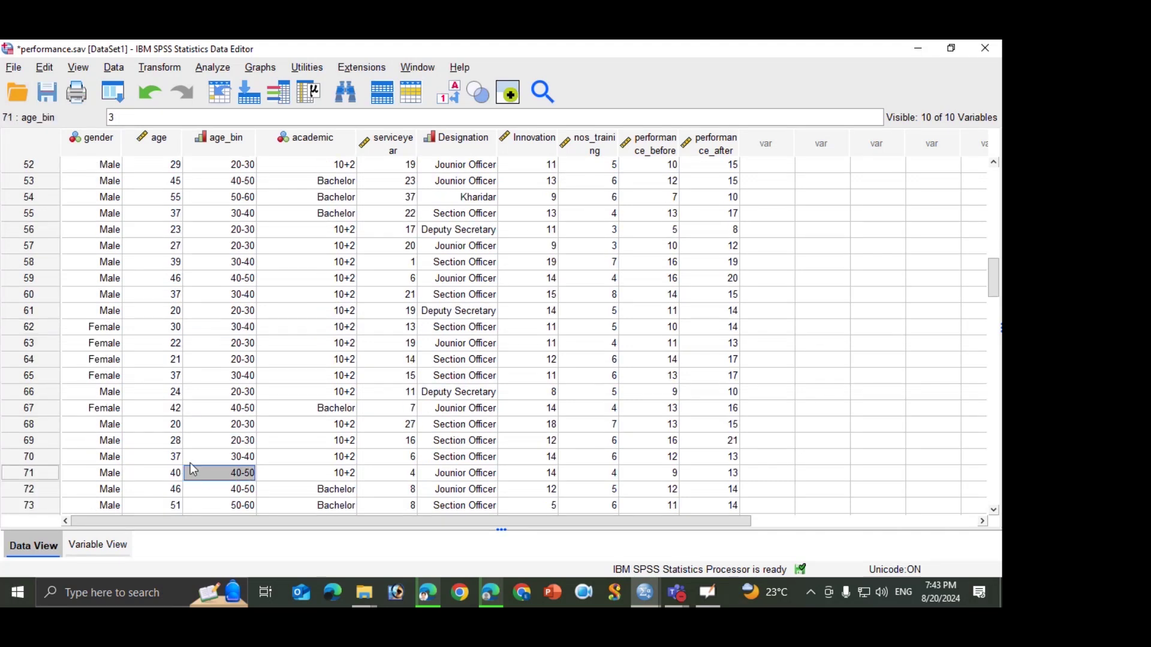
Step: Compare the age and age_bin values in row 89, and return to the first case
{"action": "scroll", "coordinate": [188, 464], "scroll_direction": "down", "scroll_amount": 2}
{"action": "scroll", "coordinate": [185, 461], "scroll_direction": "down", "scroll_amount": 2}
{"action": "scroll", "coordinate": [175, 419], "scroll_direction": "down", "scroll_amount": 3}
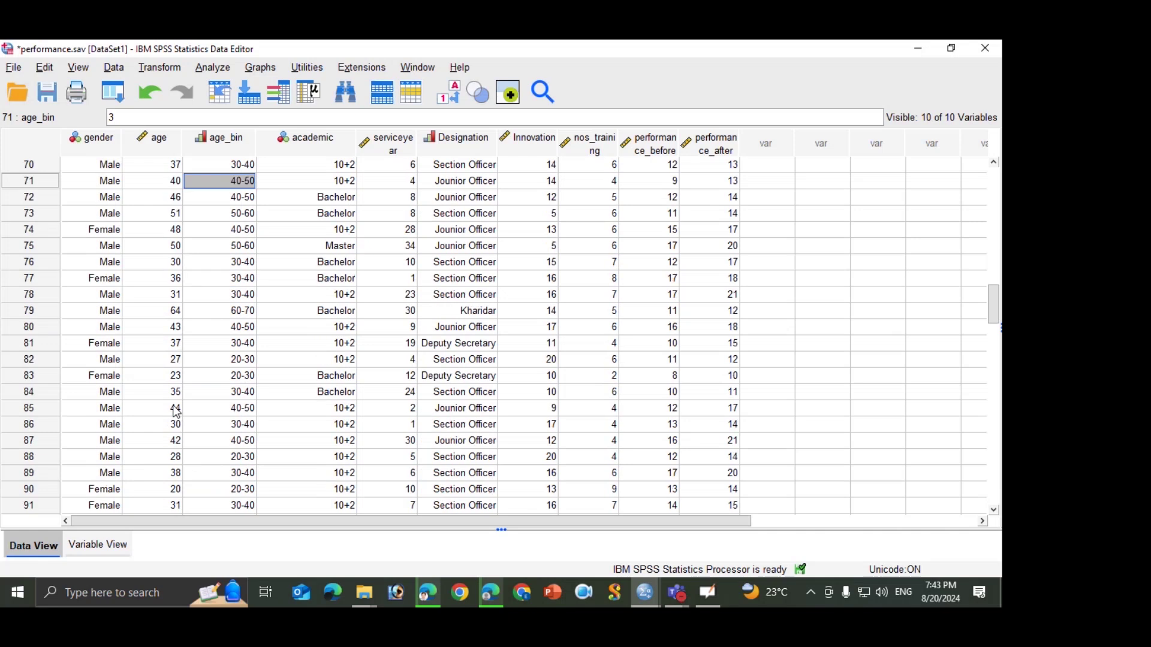
{"action": "left_click", "coordinate": [174, 425]}
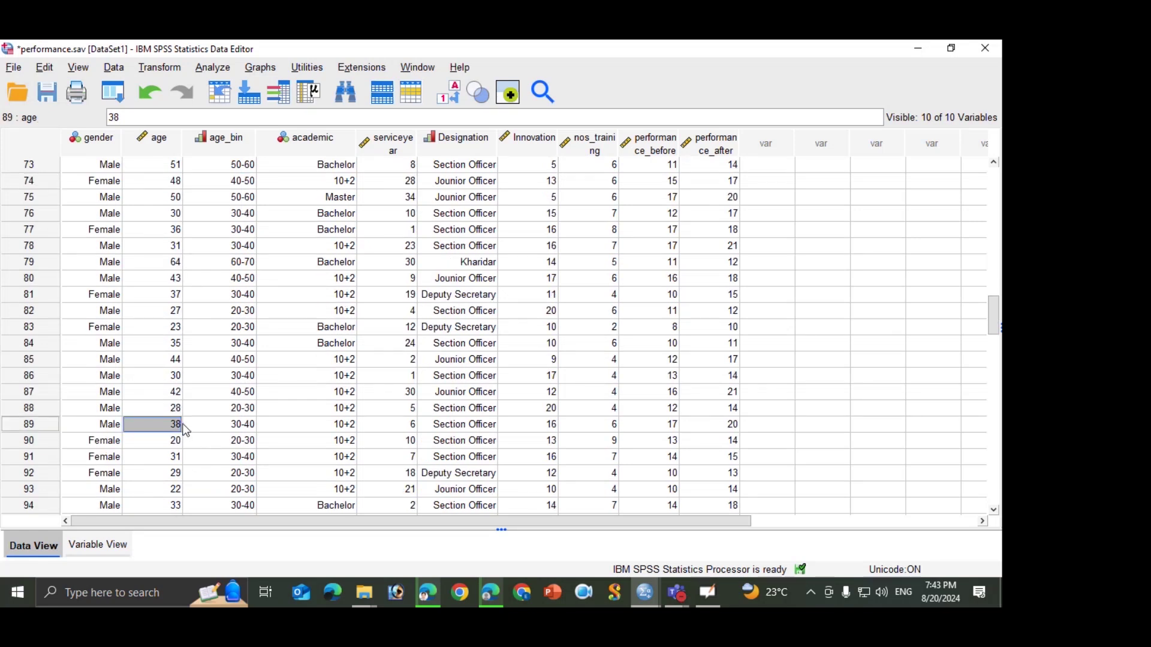
{"action": "left_click", "coordinate": [210, 426]}
{"action": "scroll", "coordinate": [227, 240], "scroll_direction": "up", "scroll_amount": 18}
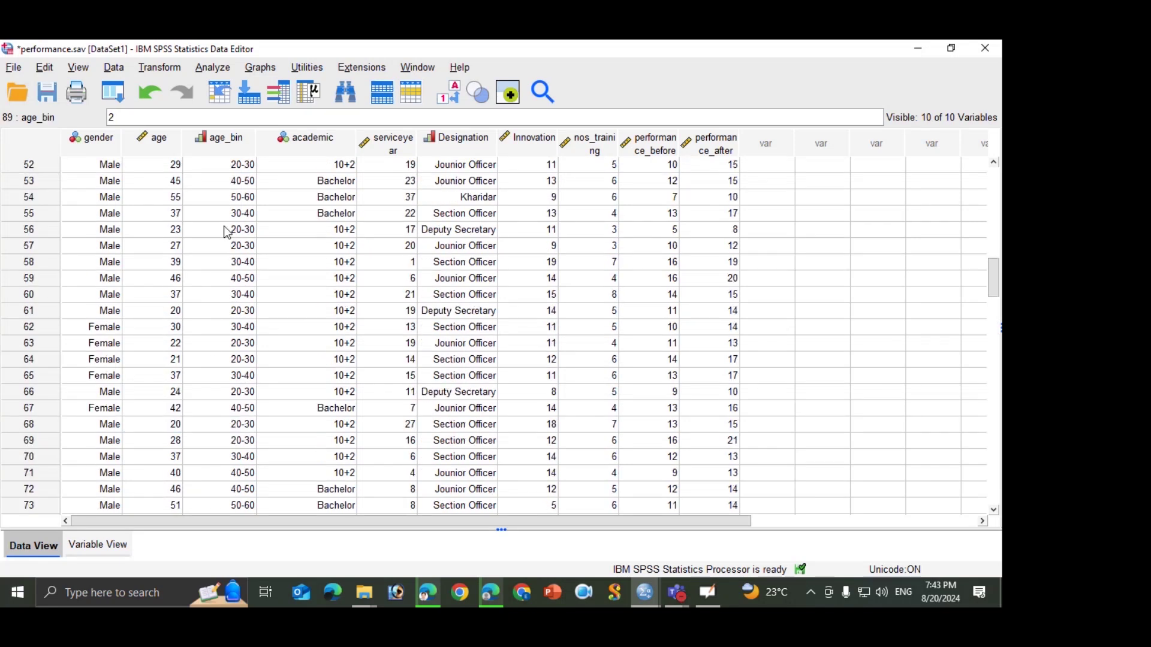
{"action": "scroll", "coordinate": [208, 219], "scroll_direction": "up", "scroll_amount": 6}
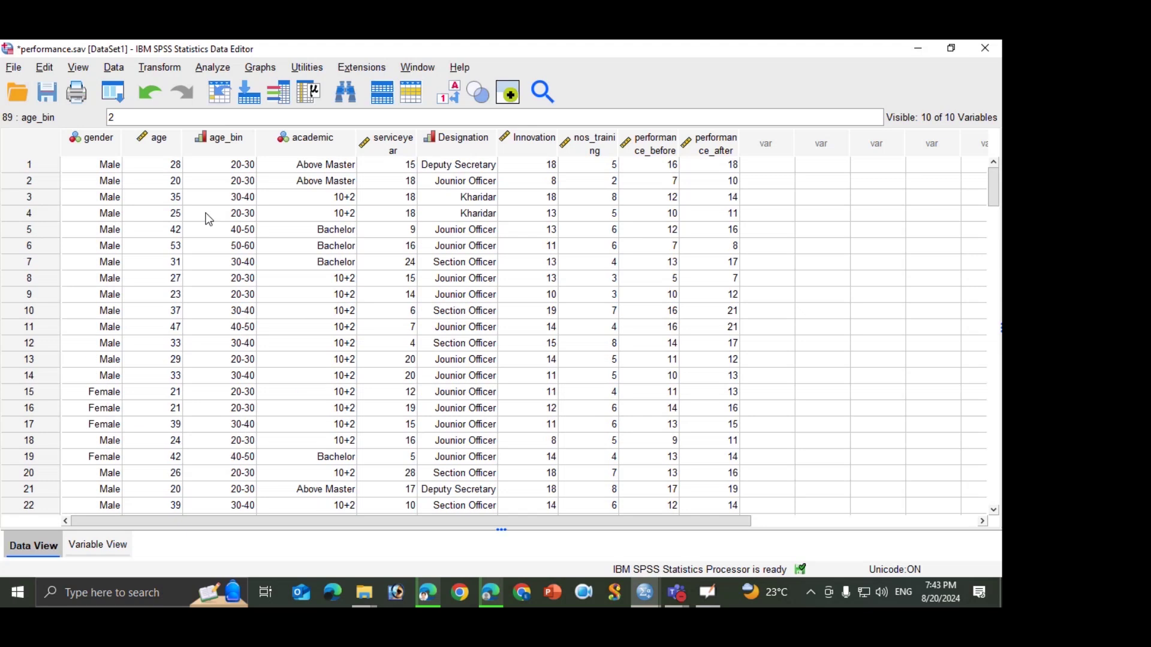
Step: Narrow the age_bin column and widen the serviceyear column so its name fits on one line
{"action": "left_click_drag", "start_coordinate": [254, 148], "coordinate": [241, 149]}
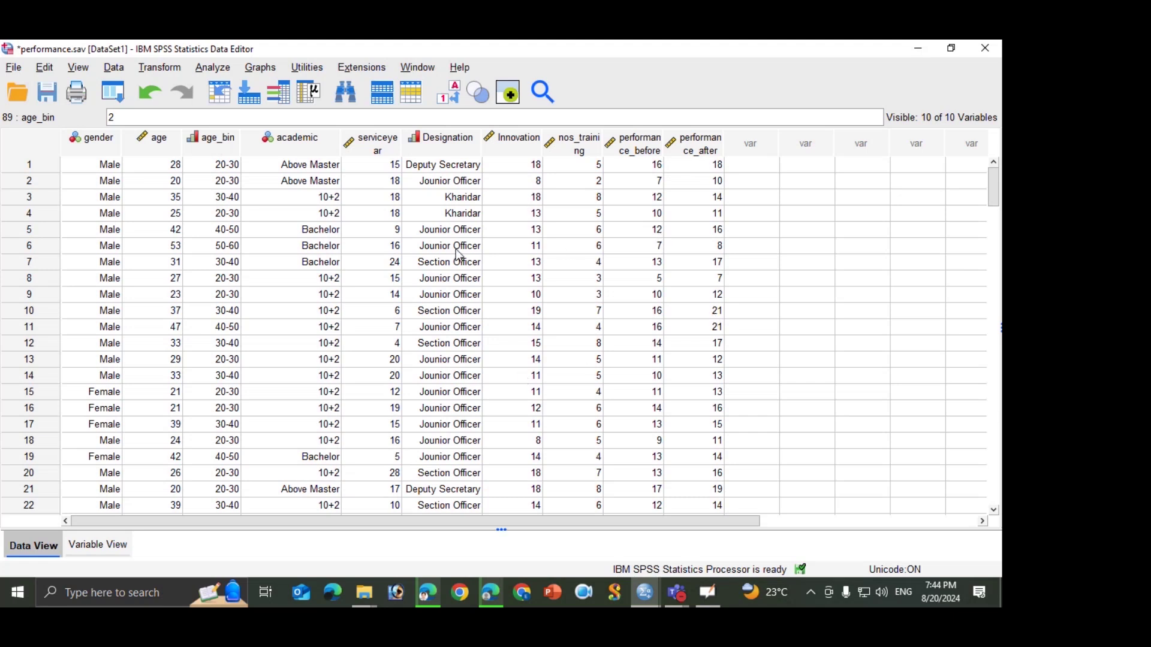
{"action": "left_click_drag", "start_coordinate": [399, 151], "coordinate": [406, 151]}
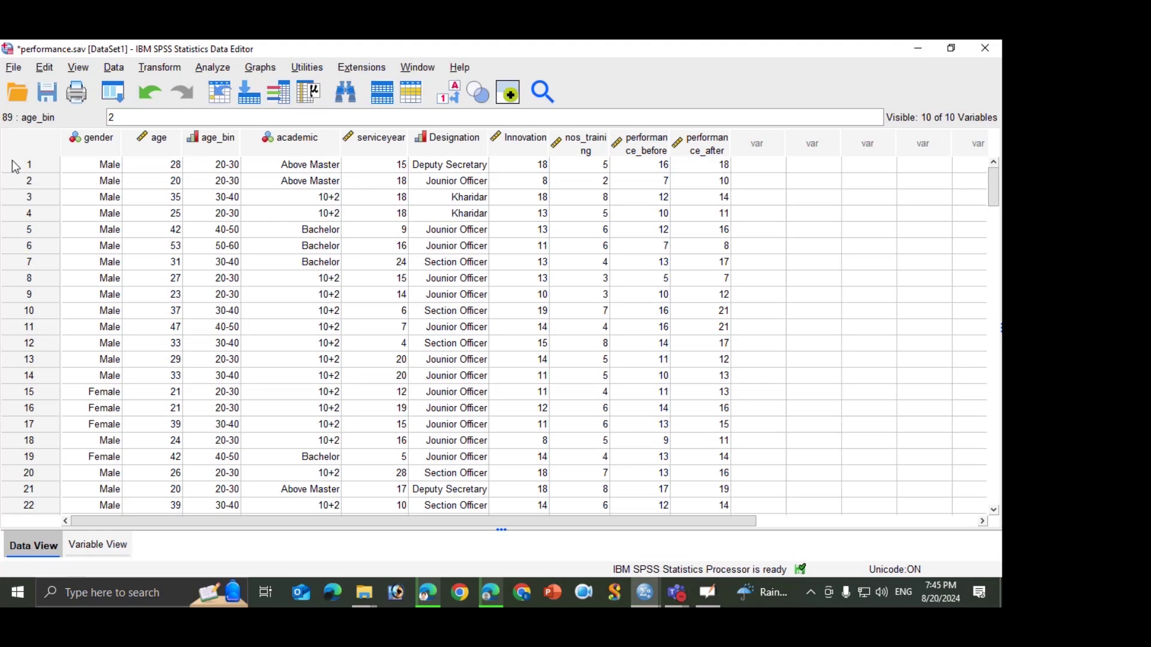
Step: Run Frequencies with frequency tables for Gender of Respondent, age (Binned), Designation and academic
{"action": "left_click", "coordinate": [211, 67]}
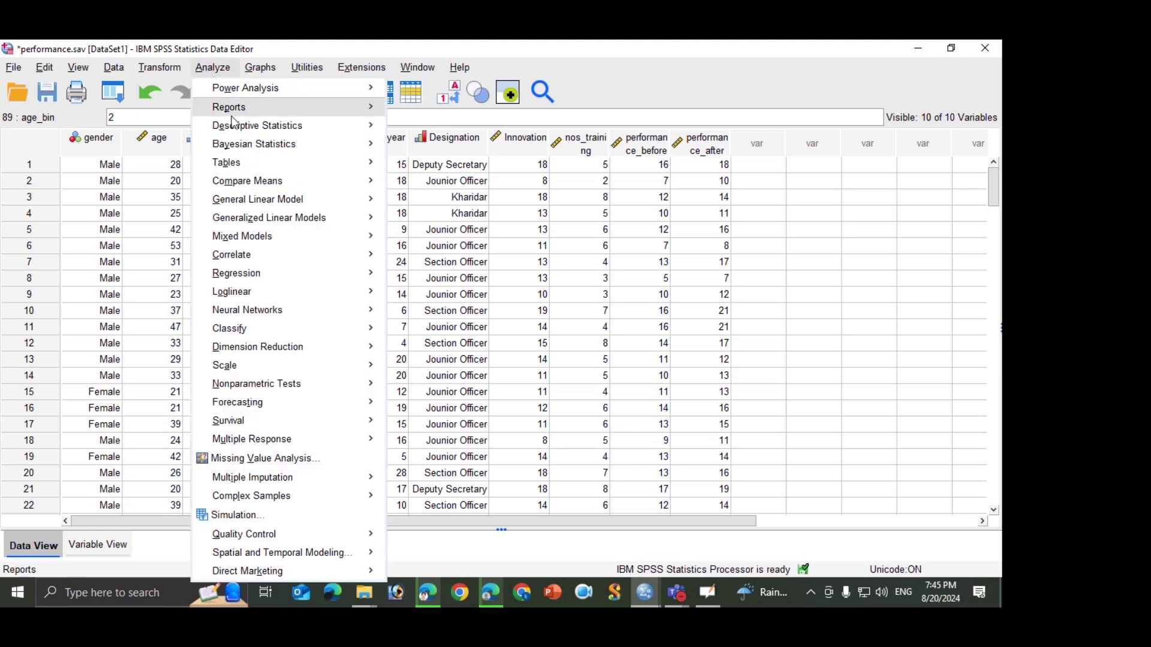
{"action": "mouse_move", "coordinate": [252, 128]}
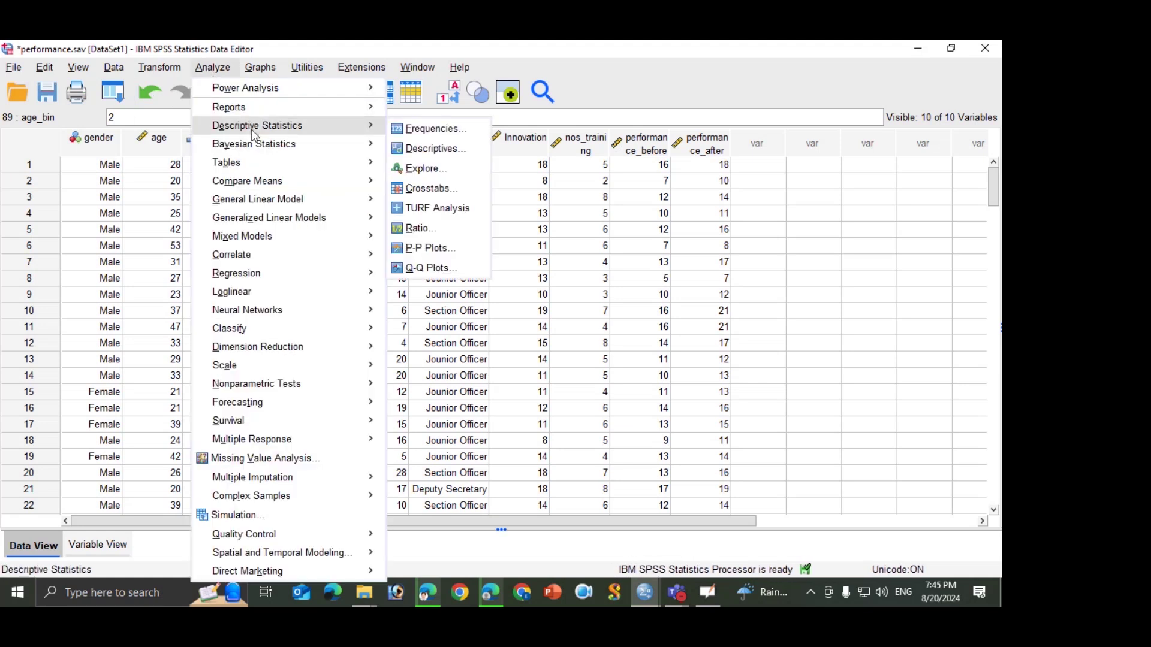
{"action": "left_click", "coordinate": [416, 127]}
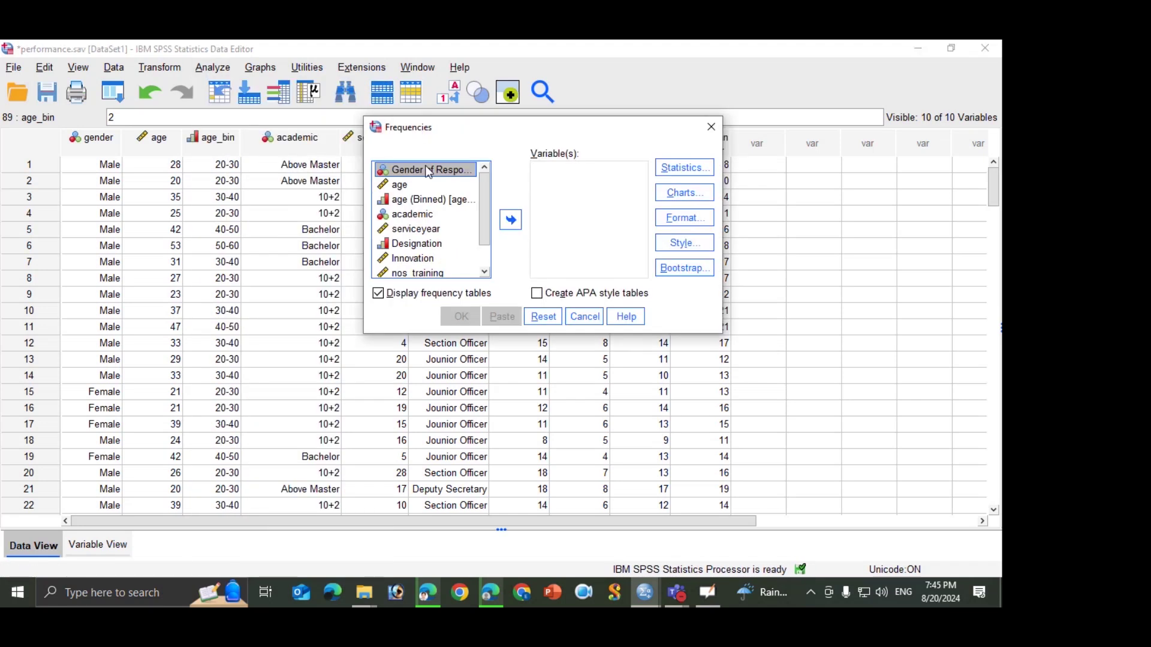
{"action": "left_click", "coordinate": [510, 219]}
{"action": "left_click", "coordinate": [445, 190]}
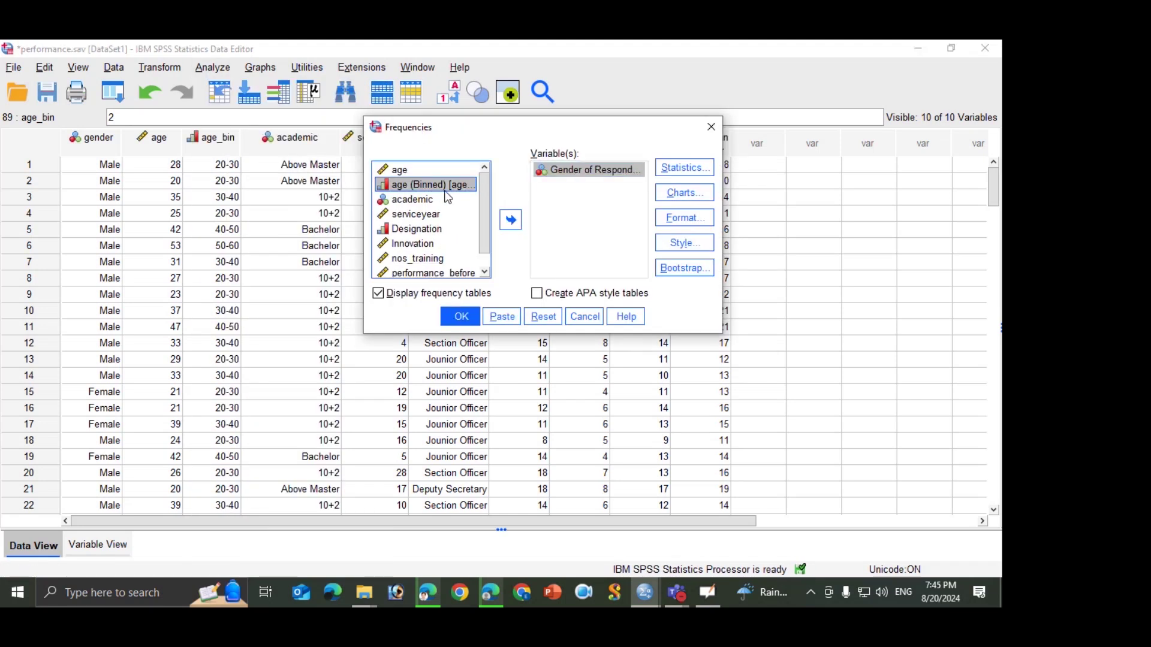
{"action": "left_click", "coordinate": [510, 220]}
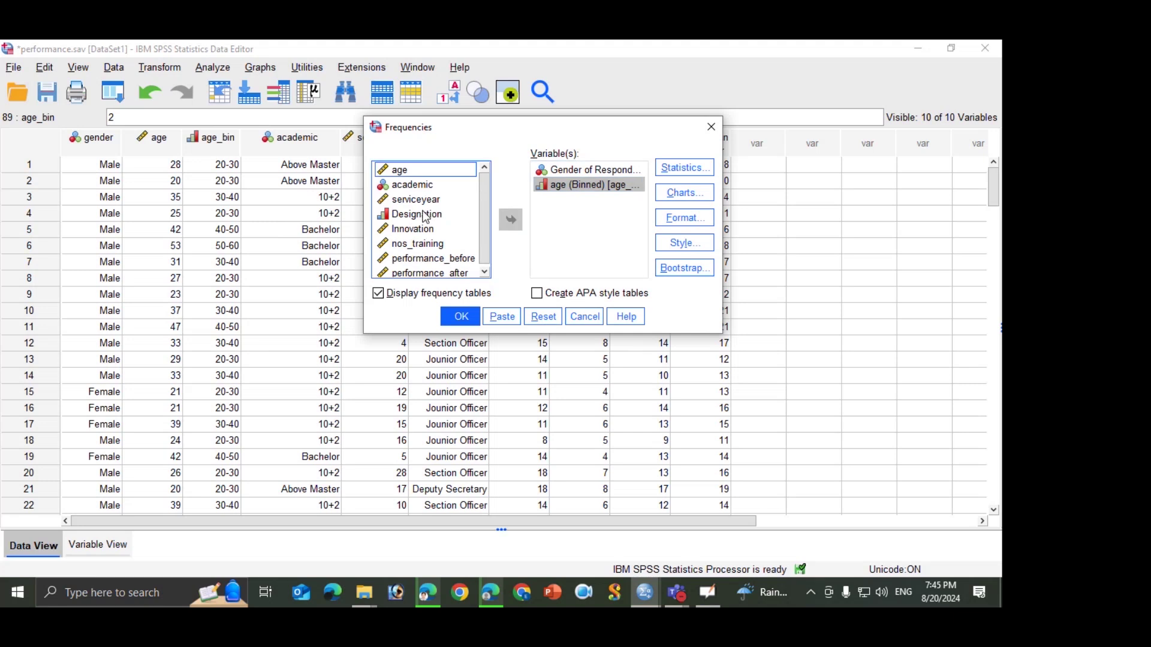
{"action": "left_click", "coordinate": [426, 215]}
{"action": "left_click", "coordinate": [510, 219]}
{"action": "left_click", "coordinate": [427, 189]}
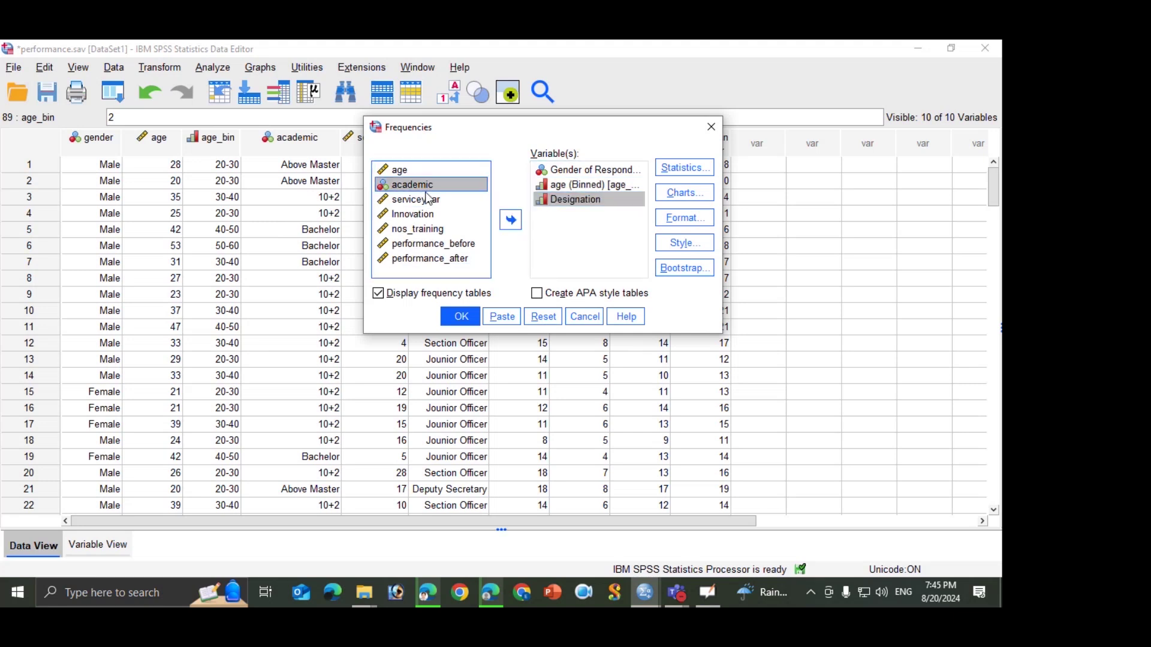
{"action": "left_click", "coordinate": [510, 220]}
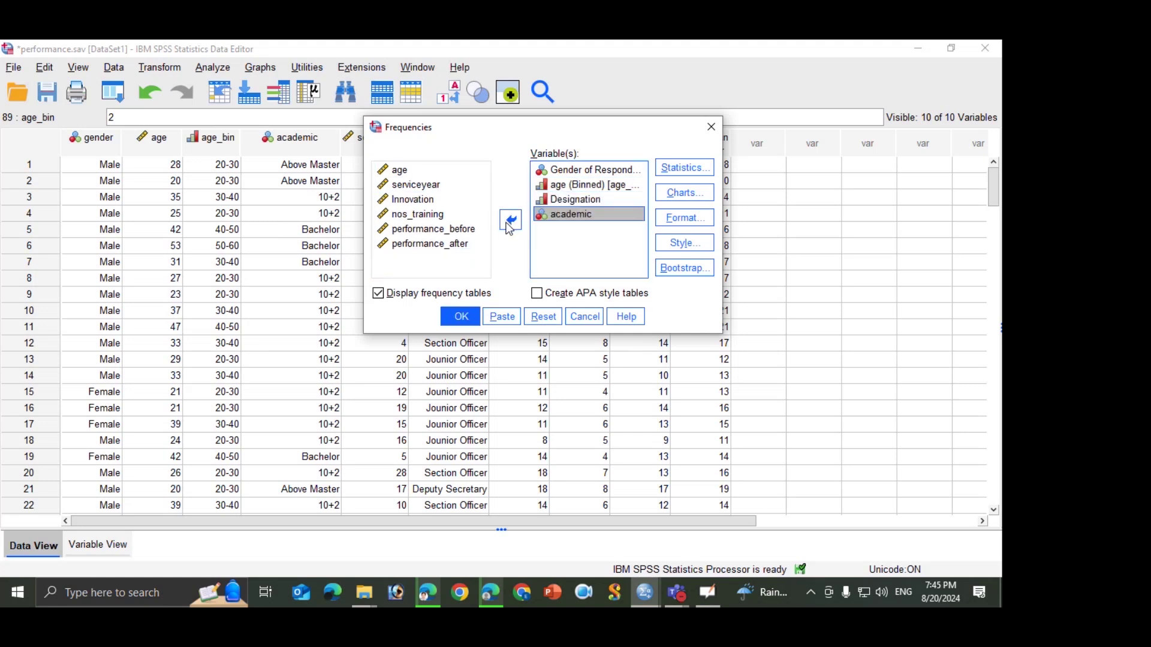
{"action": "left_click", "coordinate": [459, 317]}
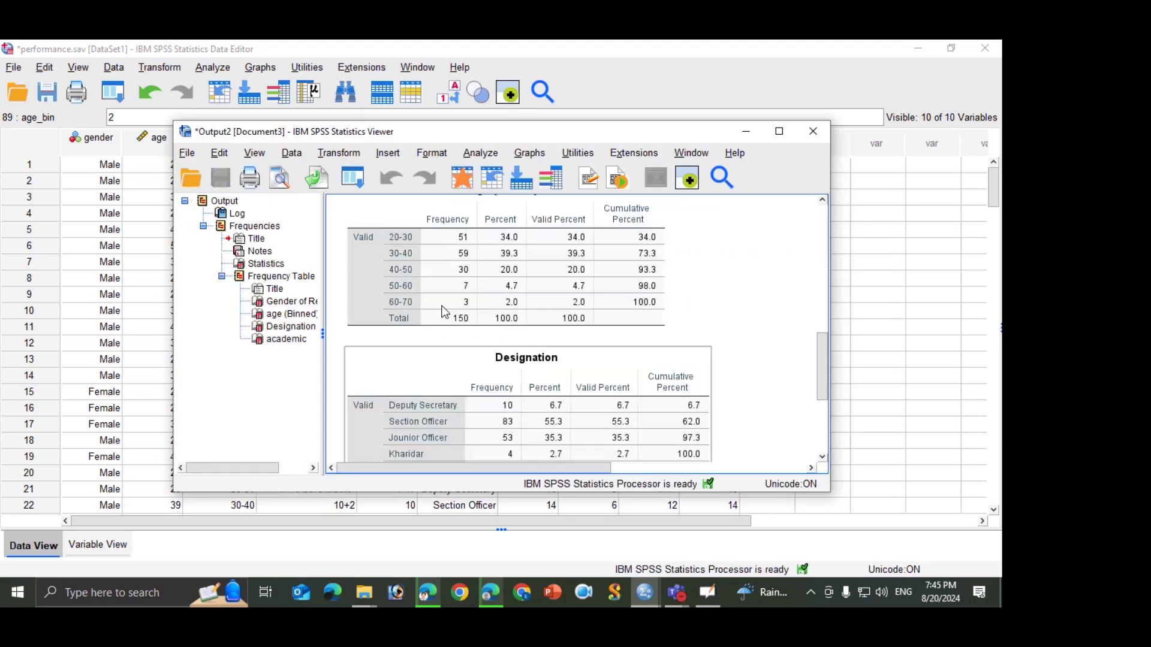
Step: Maximize the output viewer and examine the frequency tables for gender, binned age, designation and academic level
{"action": "left_click", "coordinate": [779, 132]}
{"action": "scroll", "coordinate": [242, 204], "scroll_direction": "up", "scroll_amount": 5}
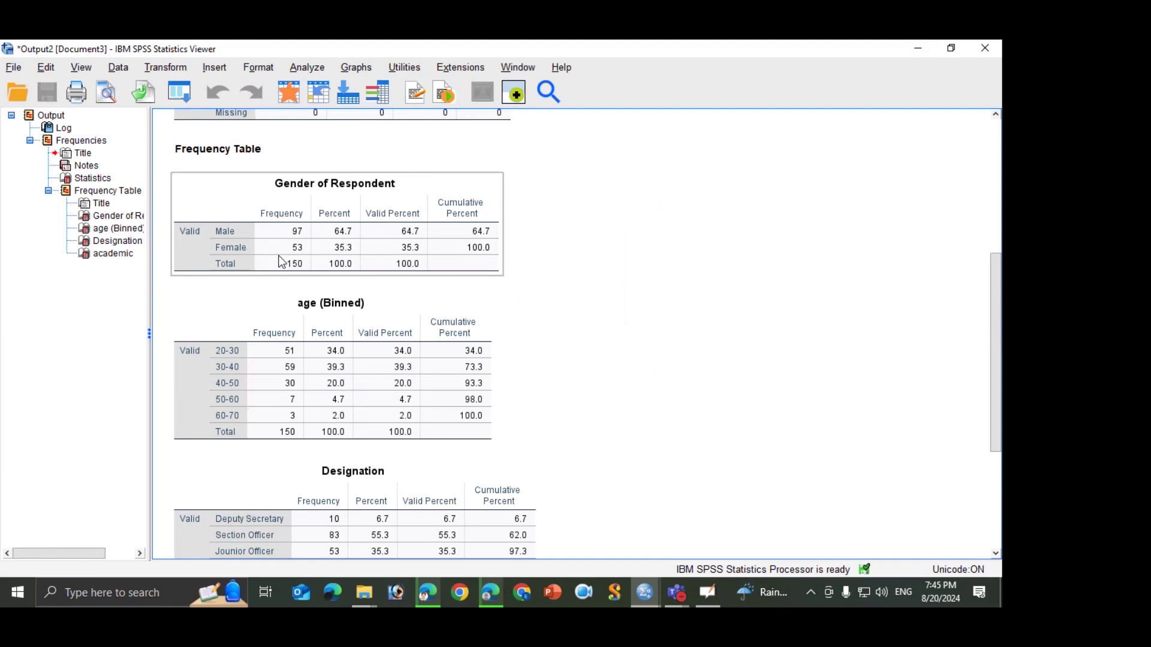
{"action": "scroll", "coordinate": [280, 262], "scroll_direction": "down", "scroll_amount": 2}
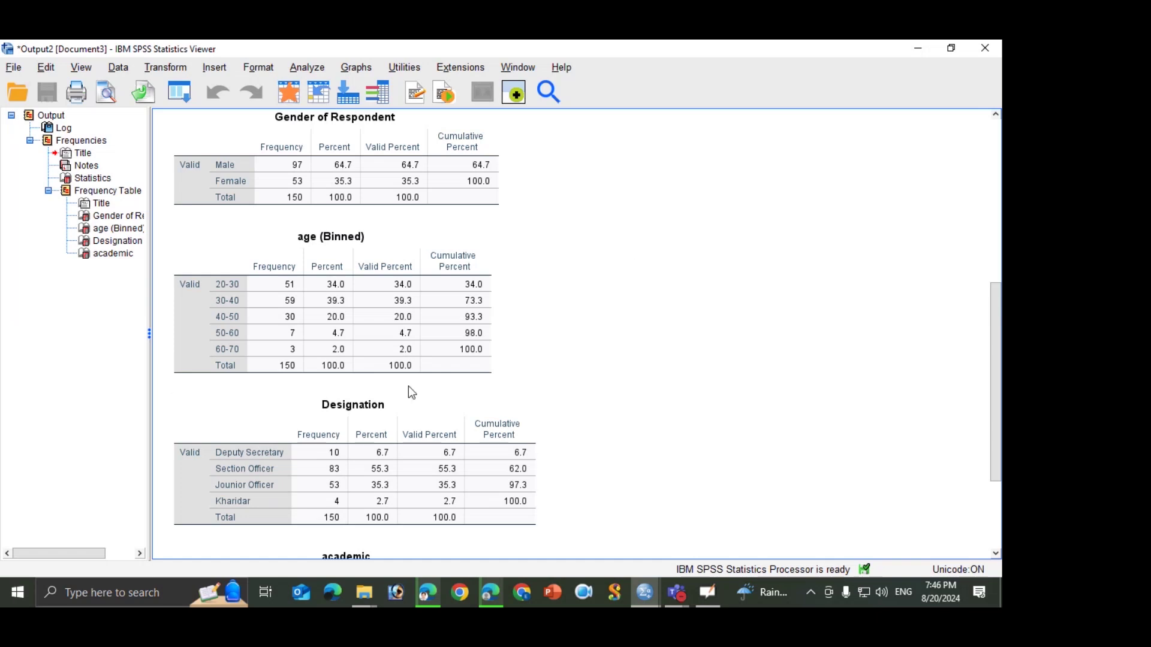
{"action": "left_click", "coordinate": [384, 404]}
{"action": "scroll", "coordinate": [344, 425], "scroll_direction": "down", "scroll_amount": 2}
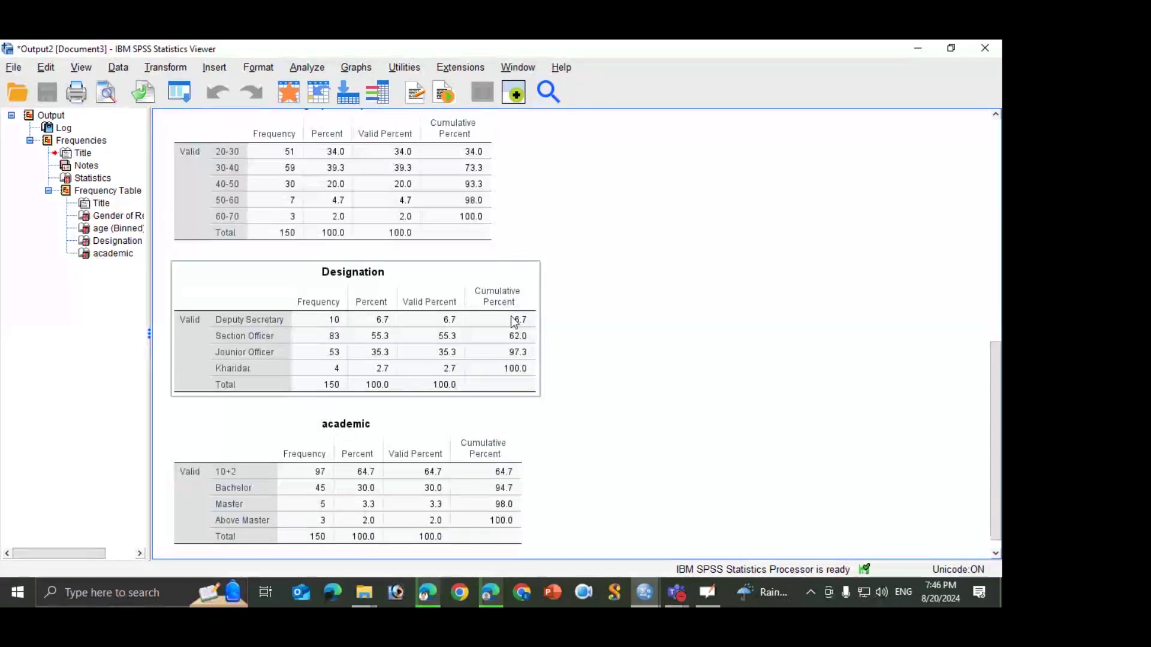
{"action": "scroll", "coordinate": [450, 391], "scroll_direction": "down", "scroll_amount": 1}
{"action": "left_click", "coordinate": [415, 405]}
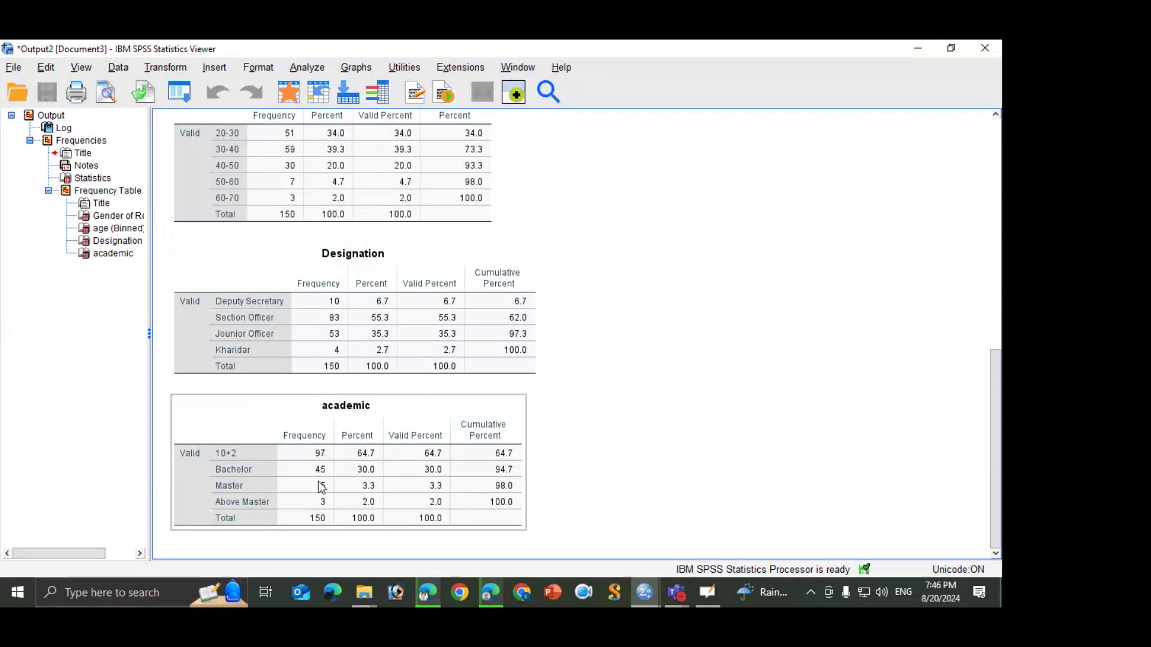
Step: Review the binned age, Designation and academic frequency tables in the output
{"action": "left_click", "coordinate": [350, 352]}
{"action": "scroll", "coordinate": [338, 329], "scroll_direction": "up", "scroll_amount": 10}
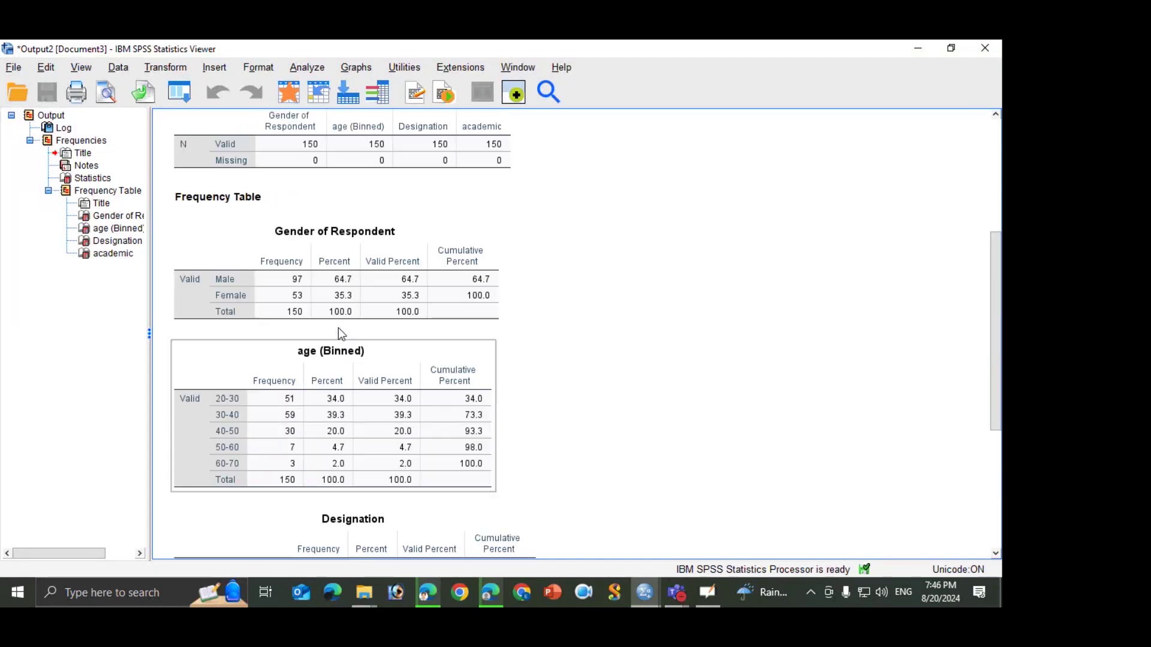
{"action": "scroll", "coordinate": [338, 328], "scroll_direction": "down", "scroll_amount": 10}
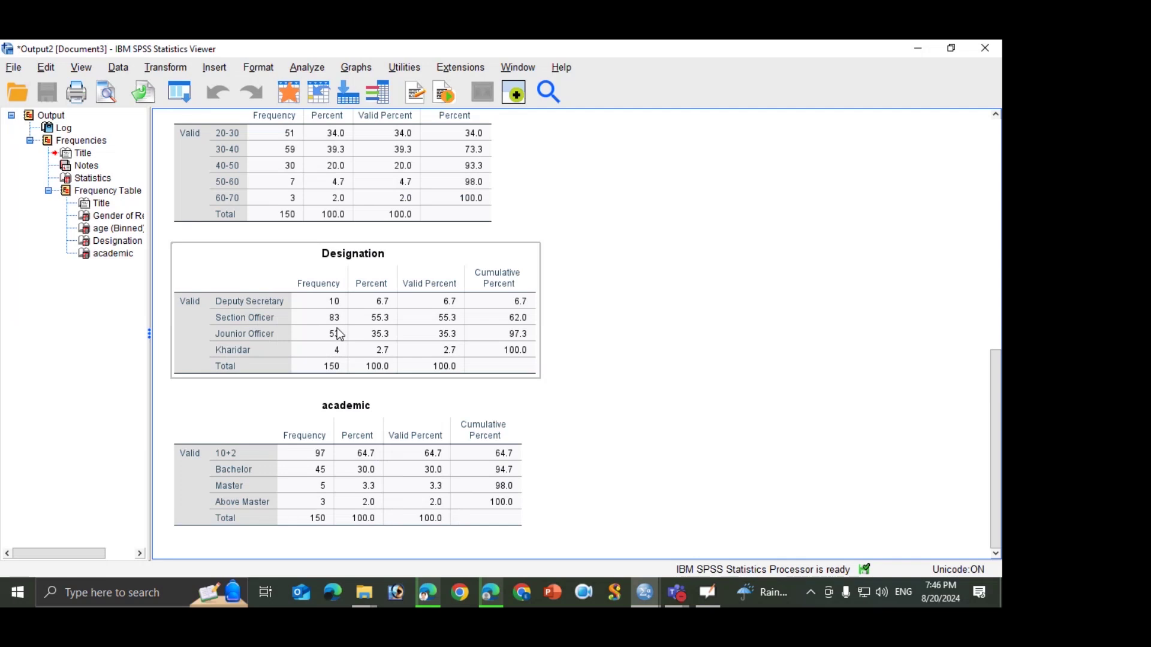
{"action": "left_click", "coordinate": [290, 234]}
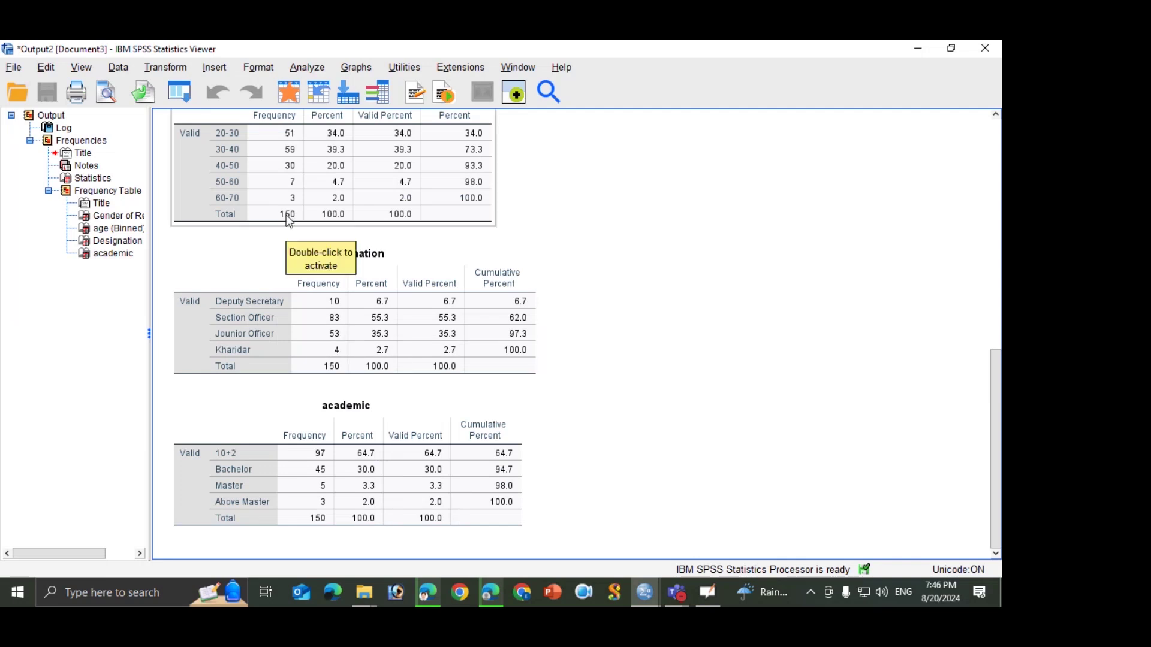
Step: Start a custom table with Gender of Respondent, age (Binned), academic and Designation stacked one below another as rows
{"action": "left_click", "coordinate": [297, 68]}
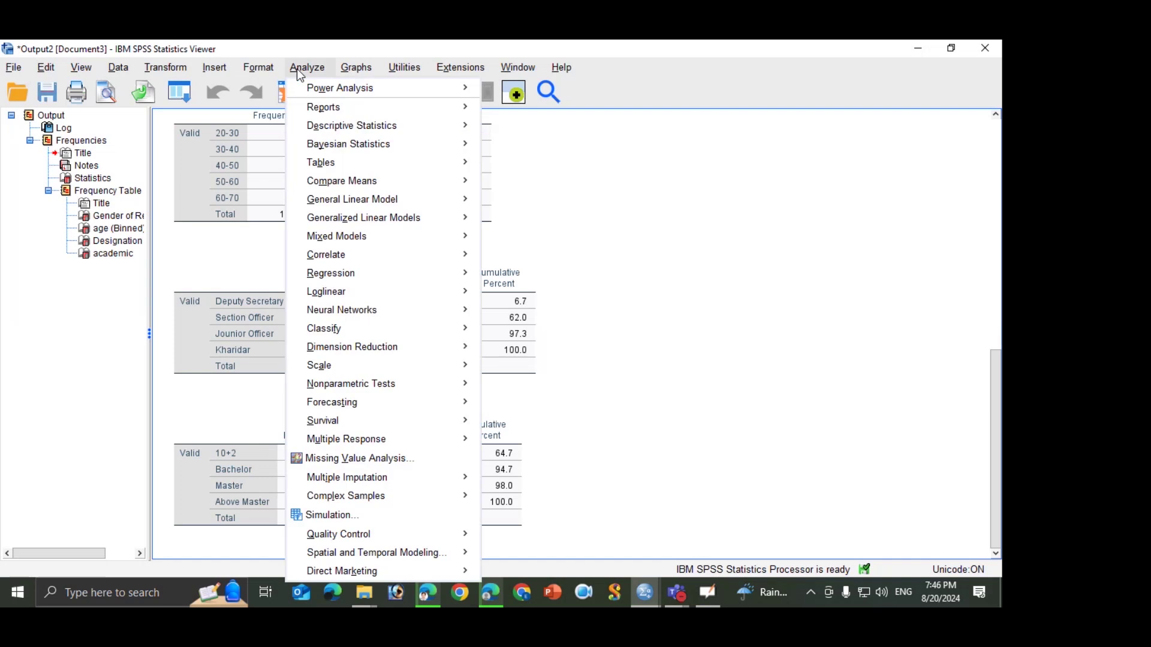
{"action": "mouse_move", "coordinate": [328, 170]}
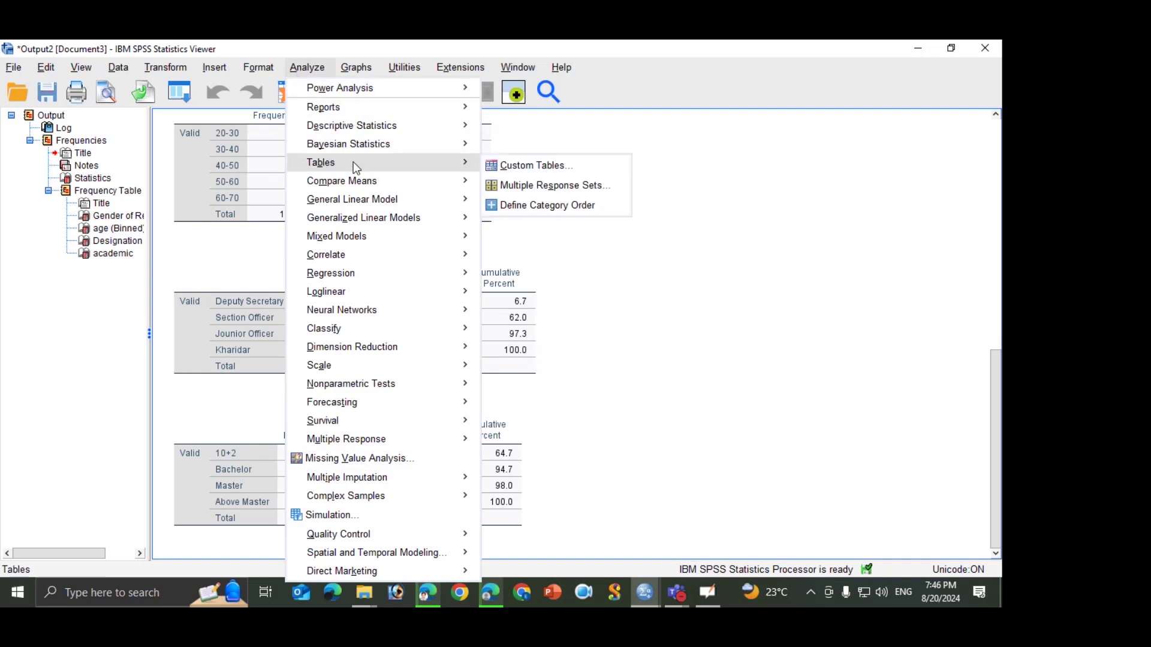
{"action": "left_click", "coordinate": [519, 167]}
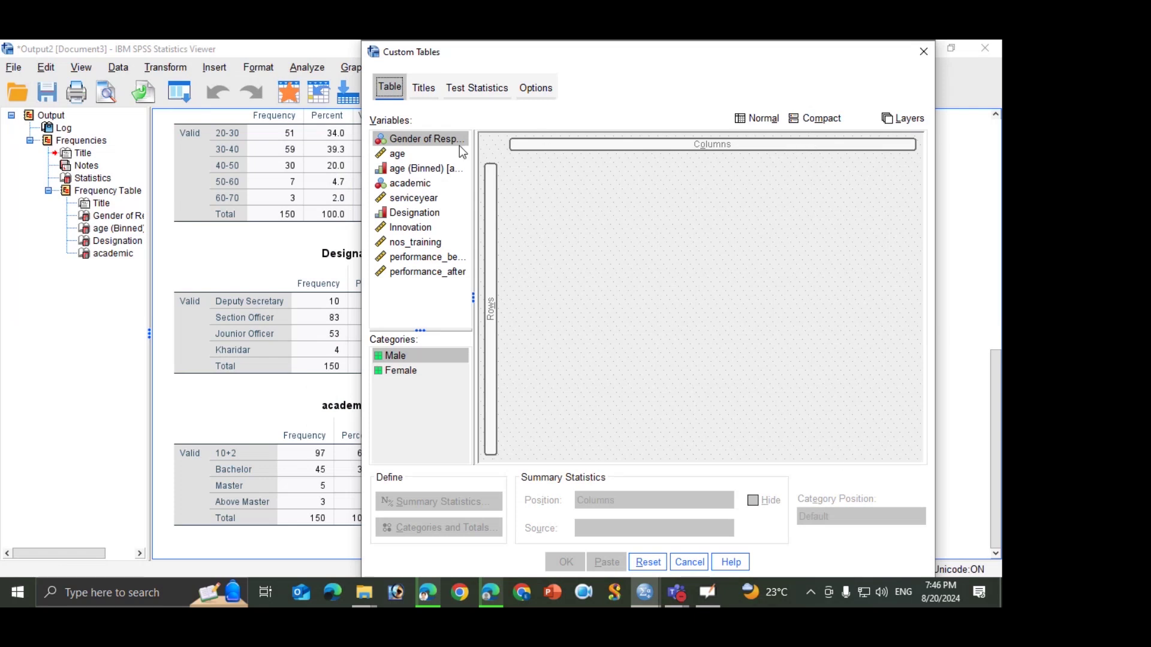
{"action": "left_click_drag", "start_coordinate": [405, 143], "coordinate": [505, 240]}
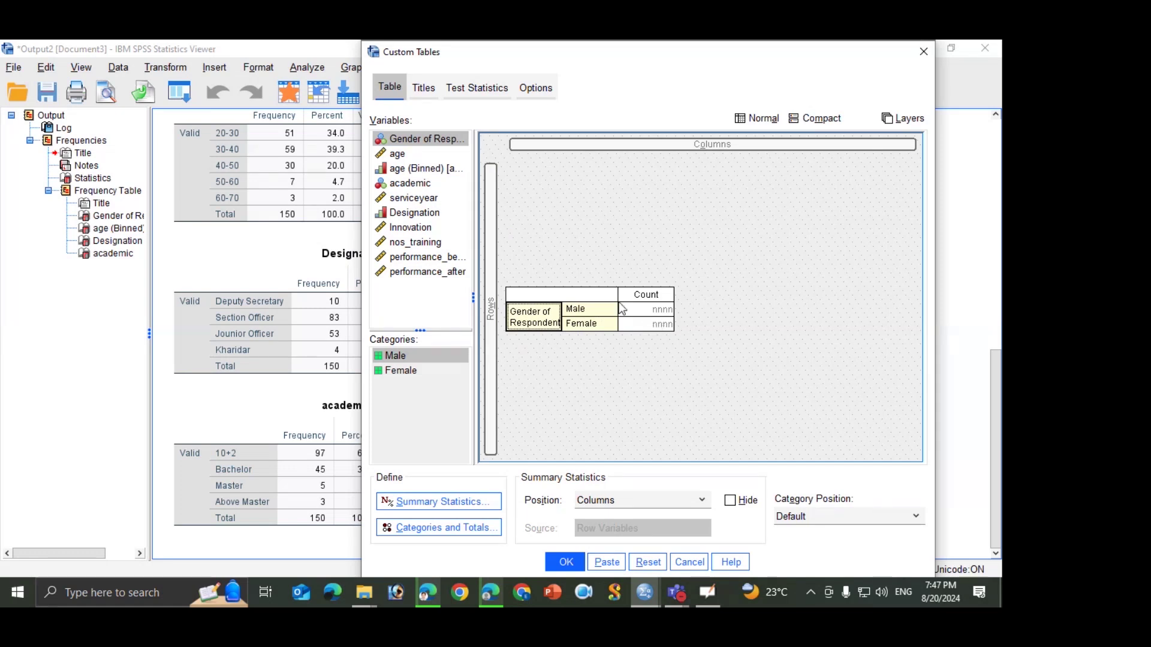
{"action": "left_click_drag", "start_coordinate": [402, 174], "coordinate": [526, 338]}
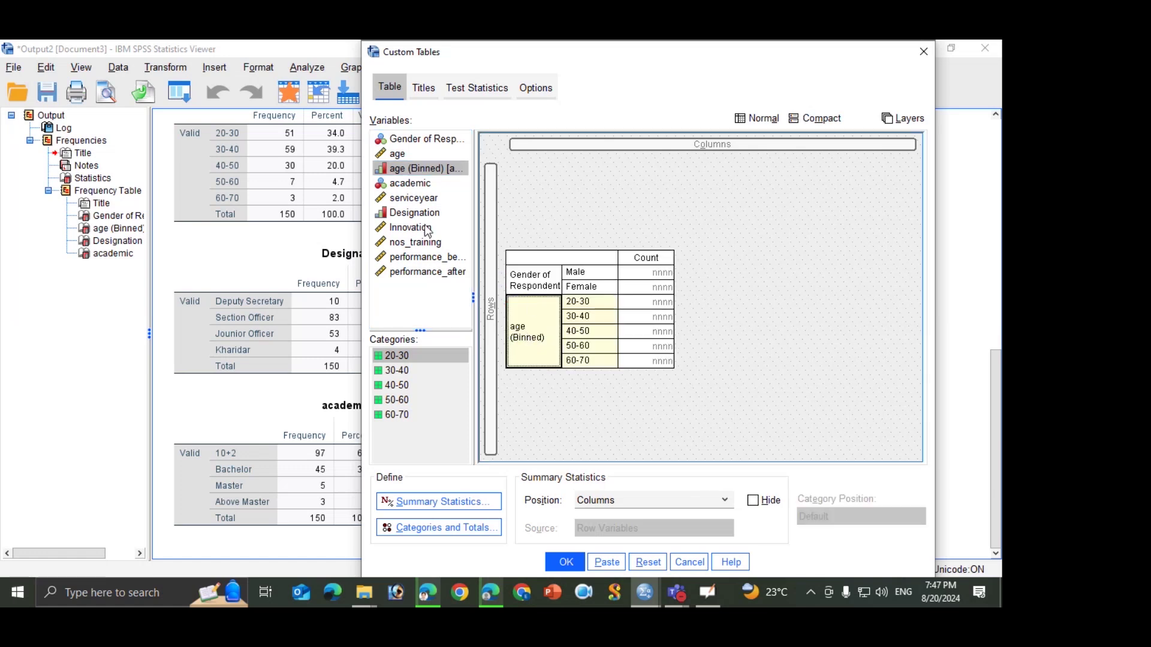
{"action": "left_click", "coordinate": [405, 185]}
{"action": "left_click_drag", "start_coordinate": [410, 188], "coordinate": [538, 365]}
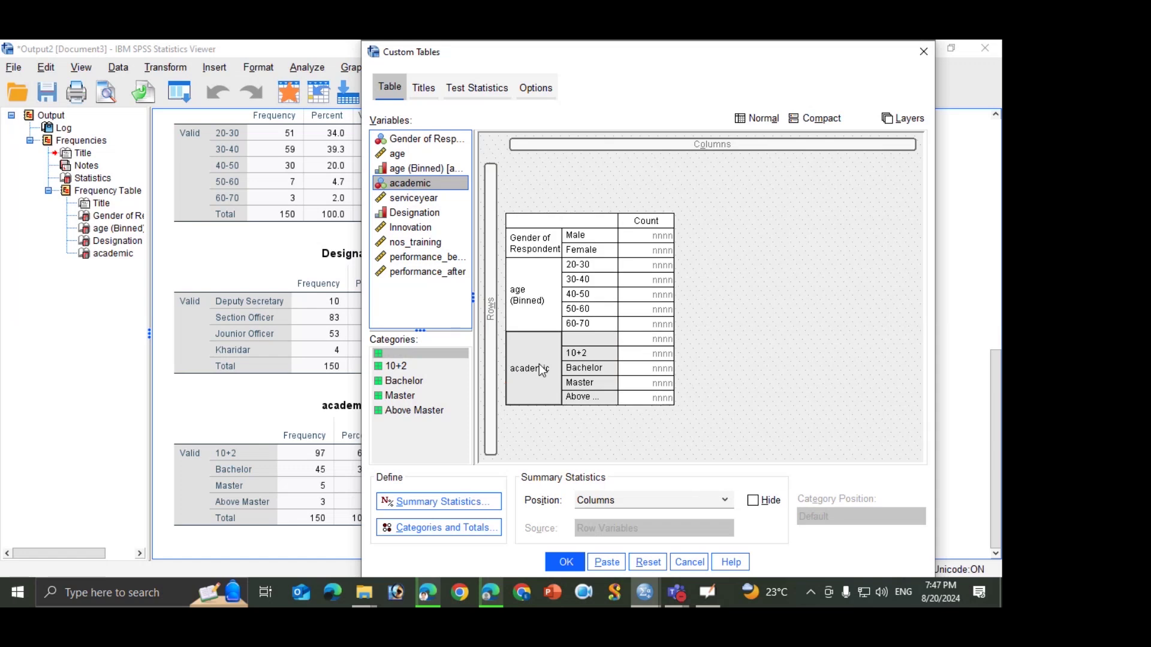
{"action": "left_click_drag", "start_coordinate": [412, 216], "coordinate": [553, 419]}
Step: Add Column N % to the summary statistics displayed for the custom table's row variables
{"action": "left_click", "coordinate": [533, 220]}
{"action": "left_click", "coordinate": [535, 258]}
{"action": "left_click", "coordinate": [543, 343]}
{"action": "left_click", "coordinate": [542, 404]}
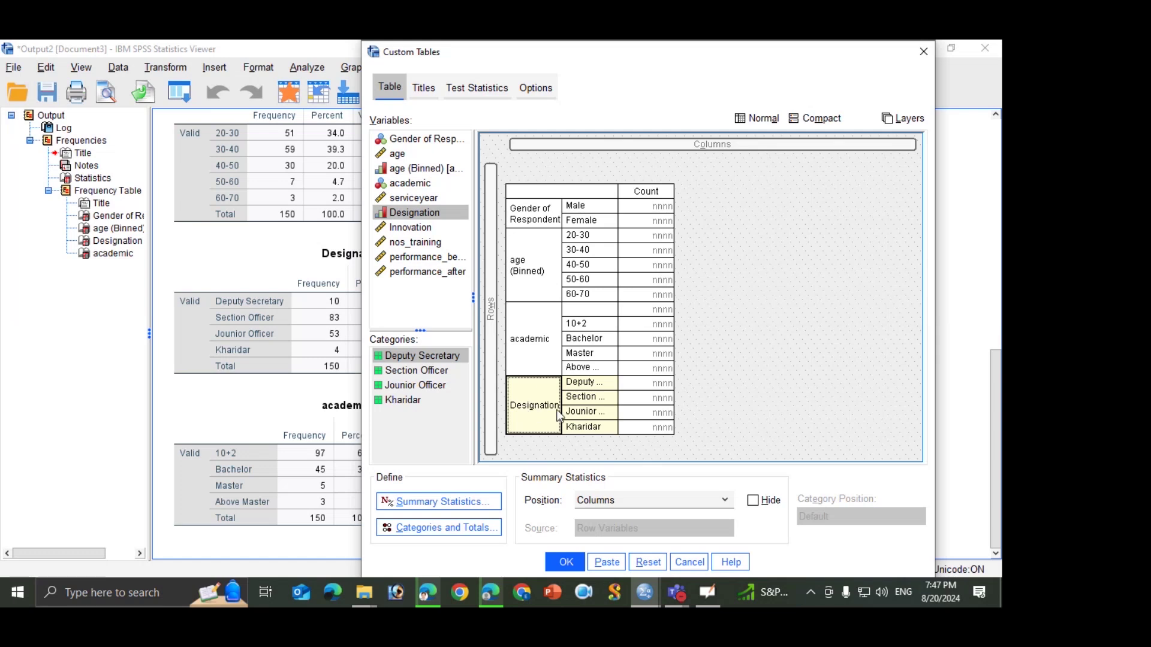
{"action": "left_click", "coordinate": [437, 502]}
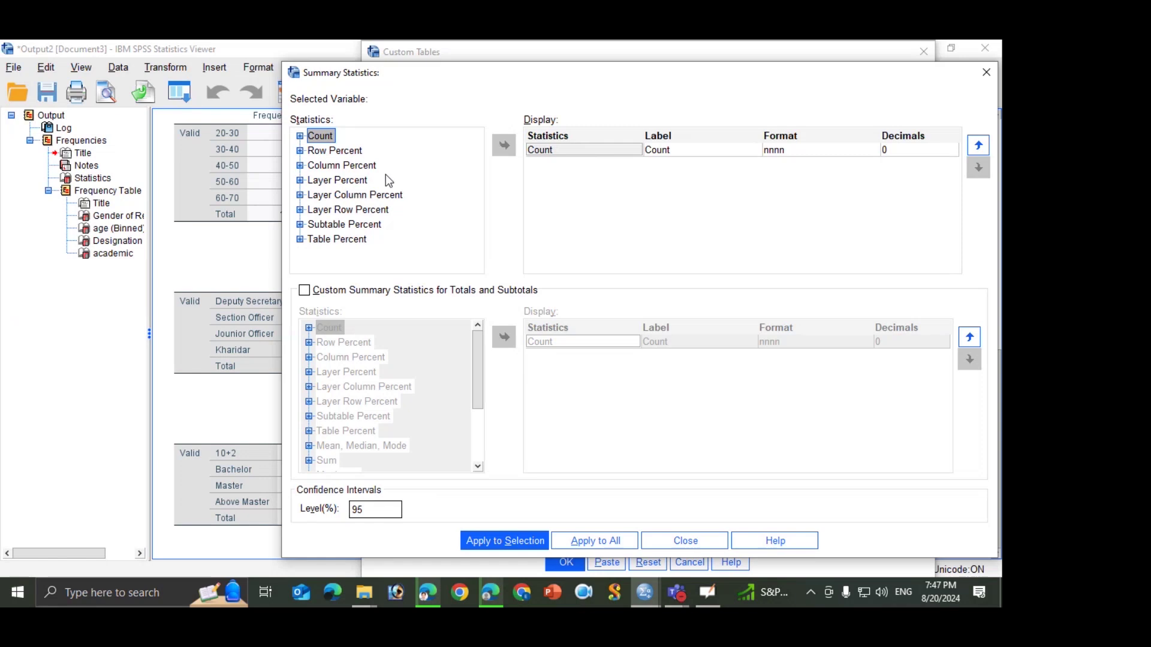
{"action": "left_click", "coordinate": [300, 166]}
{"action": "left_click", "coordinate": [346, 150]}
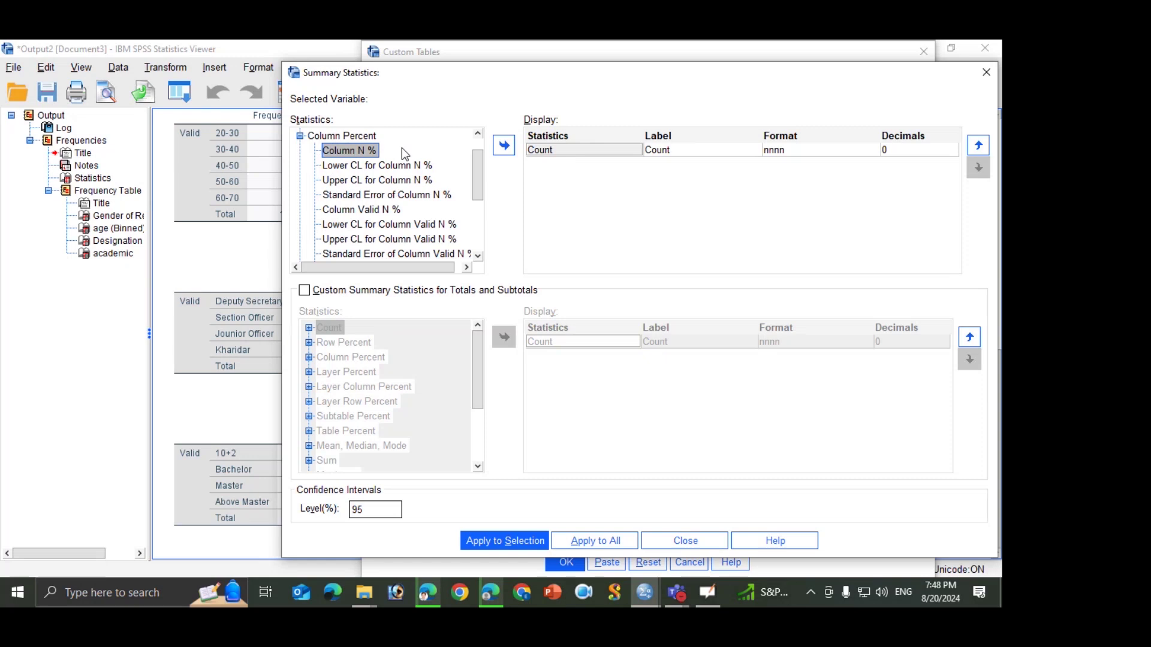
{"action": "left_click", "coordinate": [503, 145]}
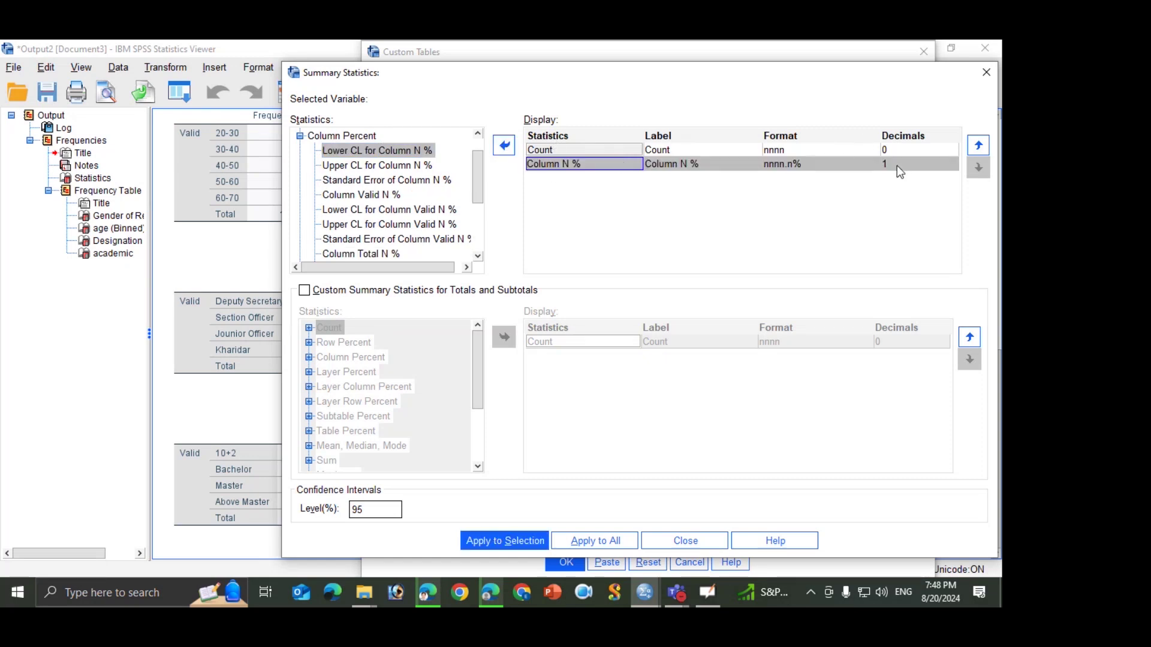
Step: Set Column N % to 2 decimals and apply the summary statistics to all row variables
{"action": "left_click", "coordinate": [951, 163]}
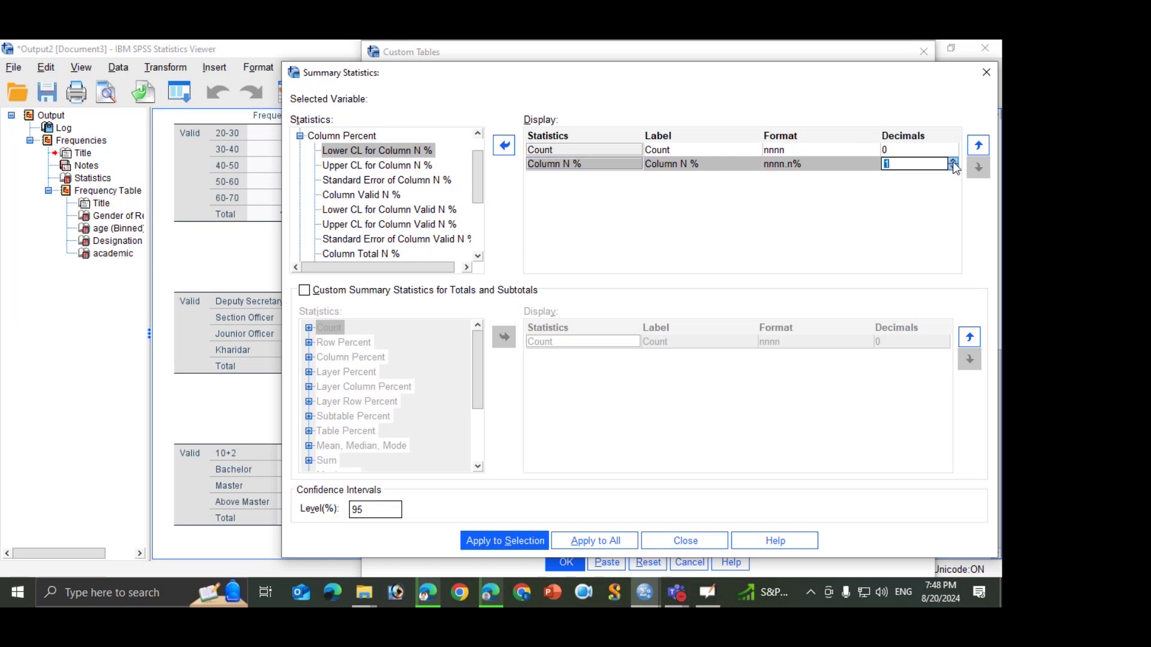
{"action": "left_click", "coordinate": [952, 161]}
{"action": "left_click", "coordinate": [903, 163]}
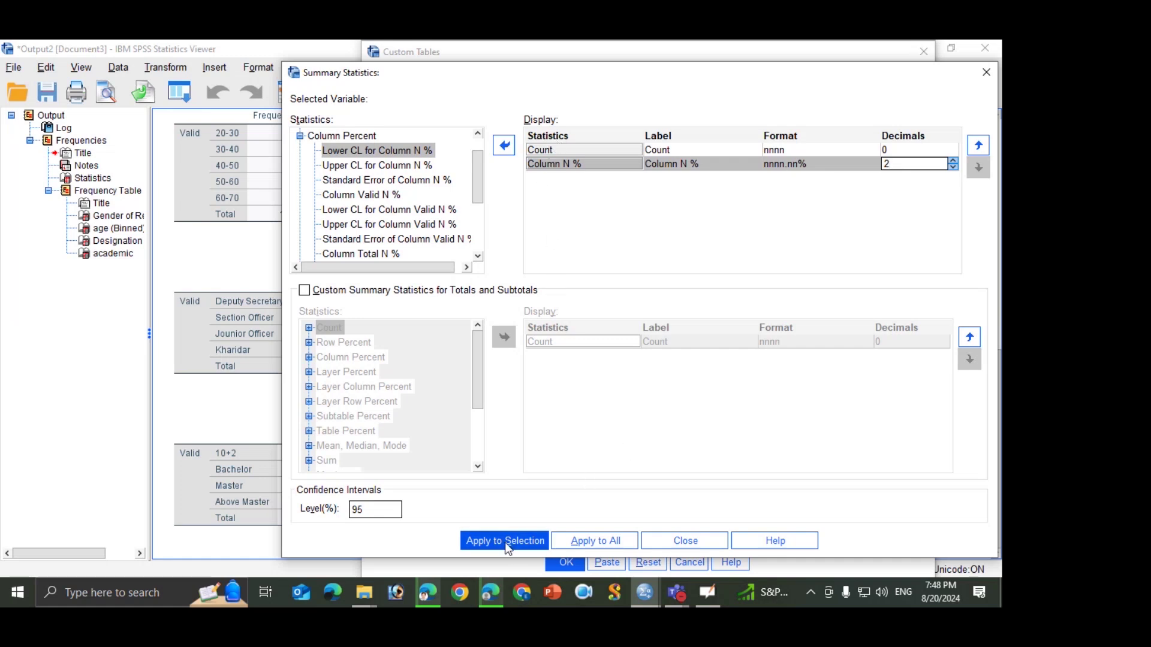
{"action": "left_click", "coordinate": [579, 542]}
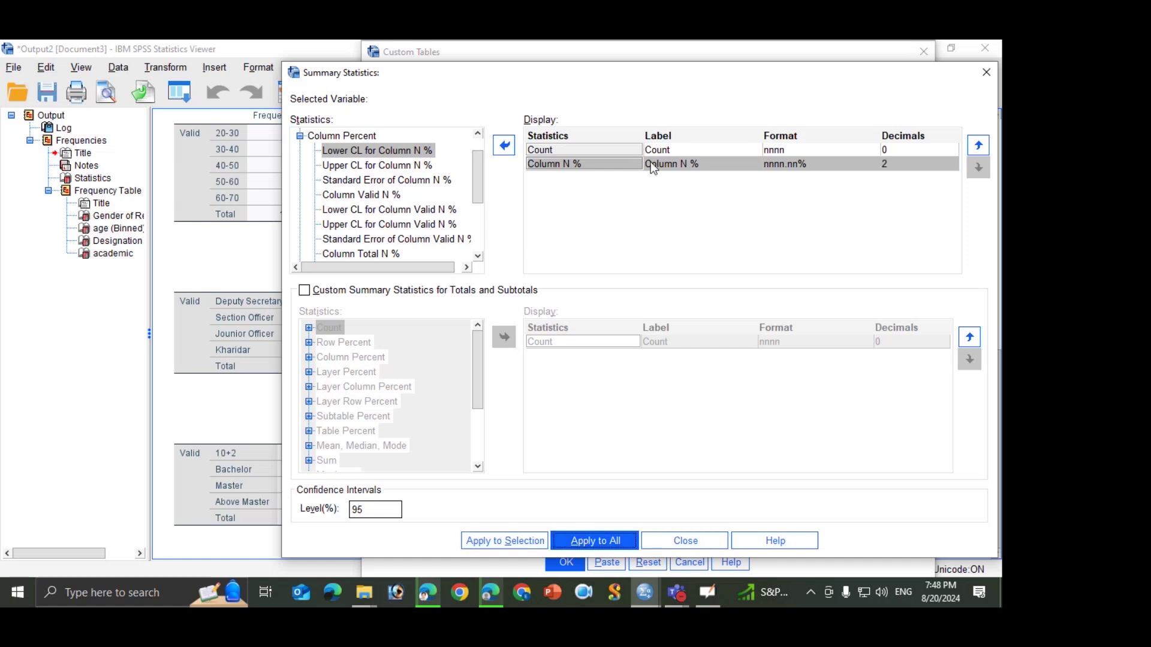
{"action": "left_click", "coordinate": [692, 542]}
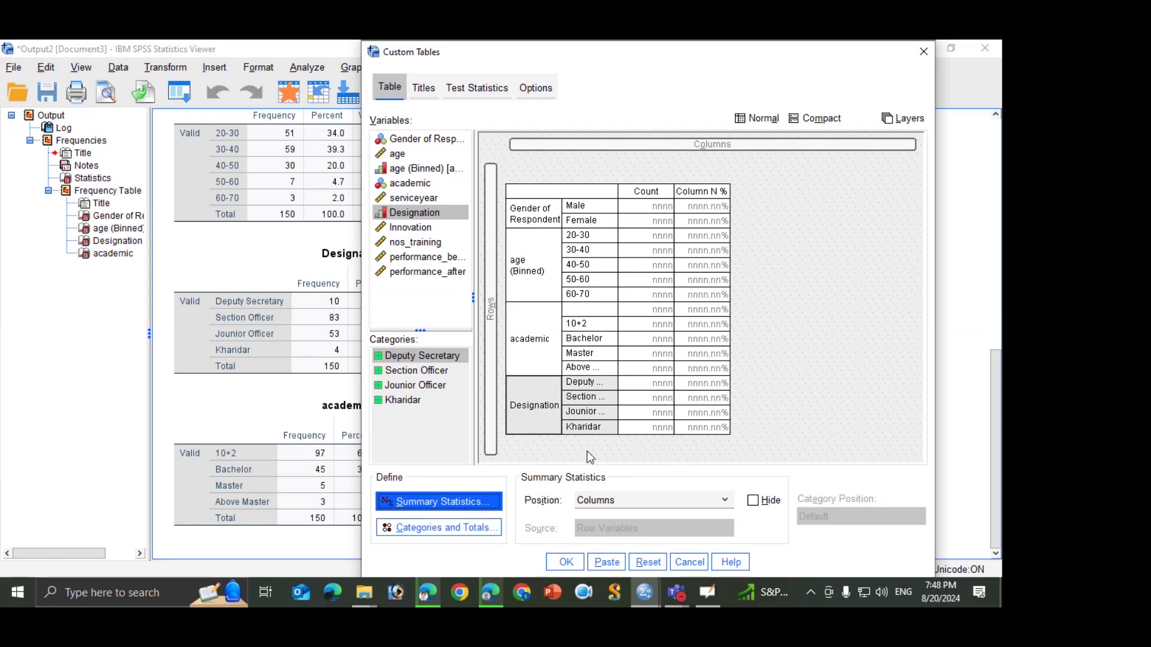
Step: Show a Total row below the Designation categories
{"action": "left_click", "coordinate": [537, 408]}
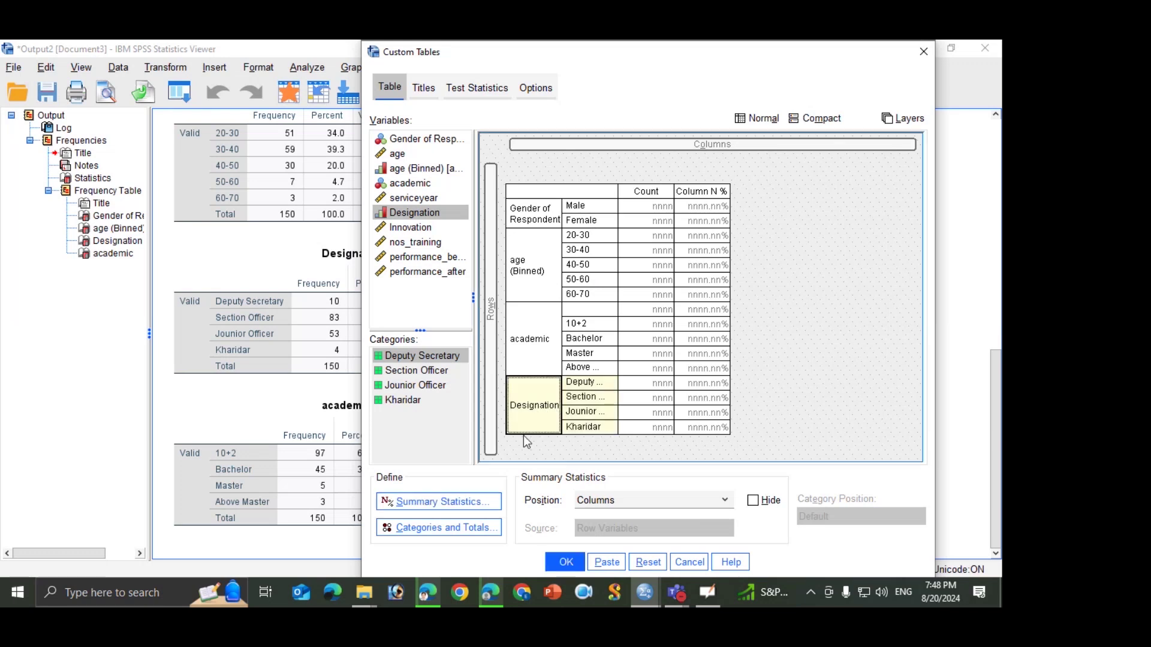
{"action": "left_click", "coordinate": [469, 528]}
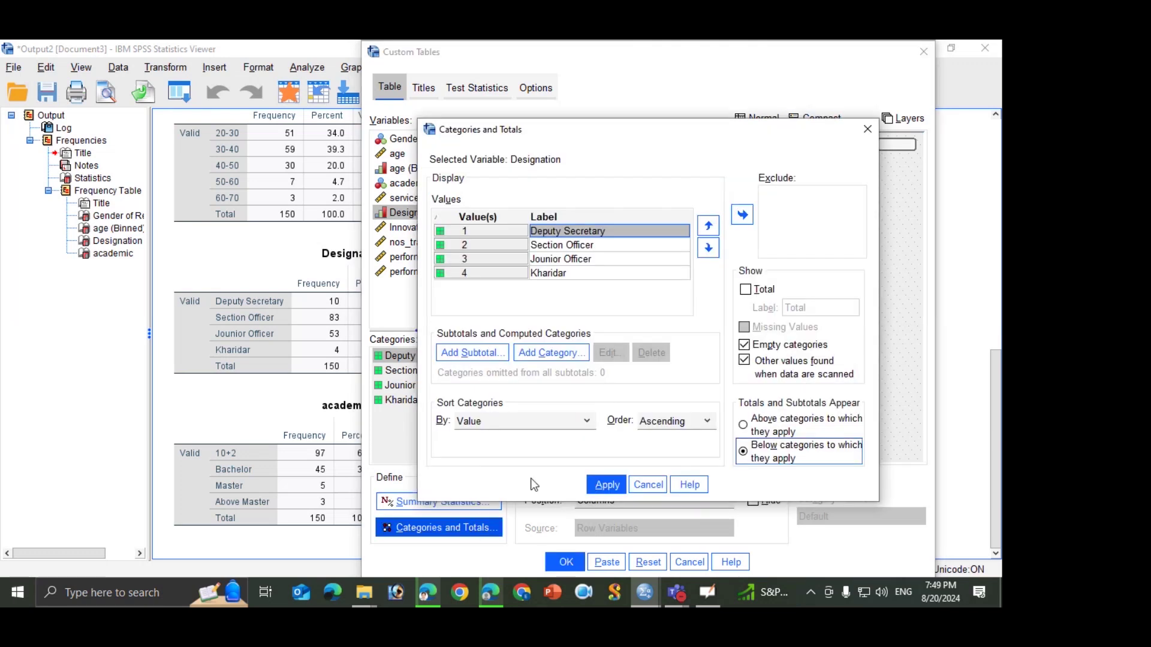
{"action": "left_click", "coordinate": [745, 292]}
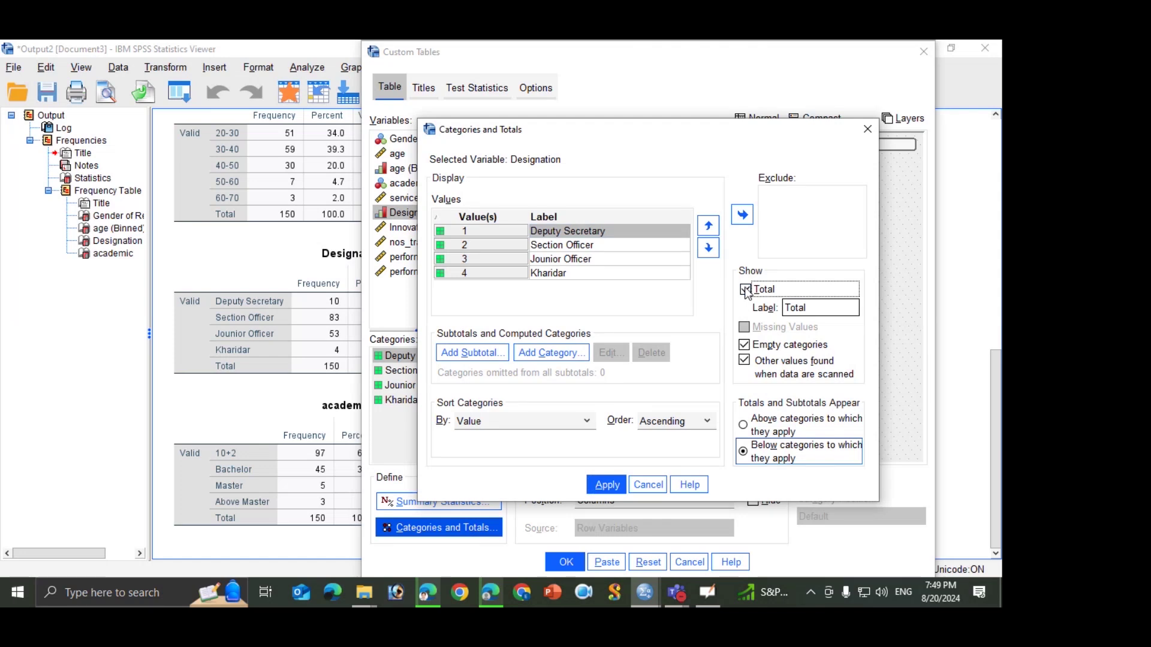
{"action": "left_click", "coordinate": [617, 486]}
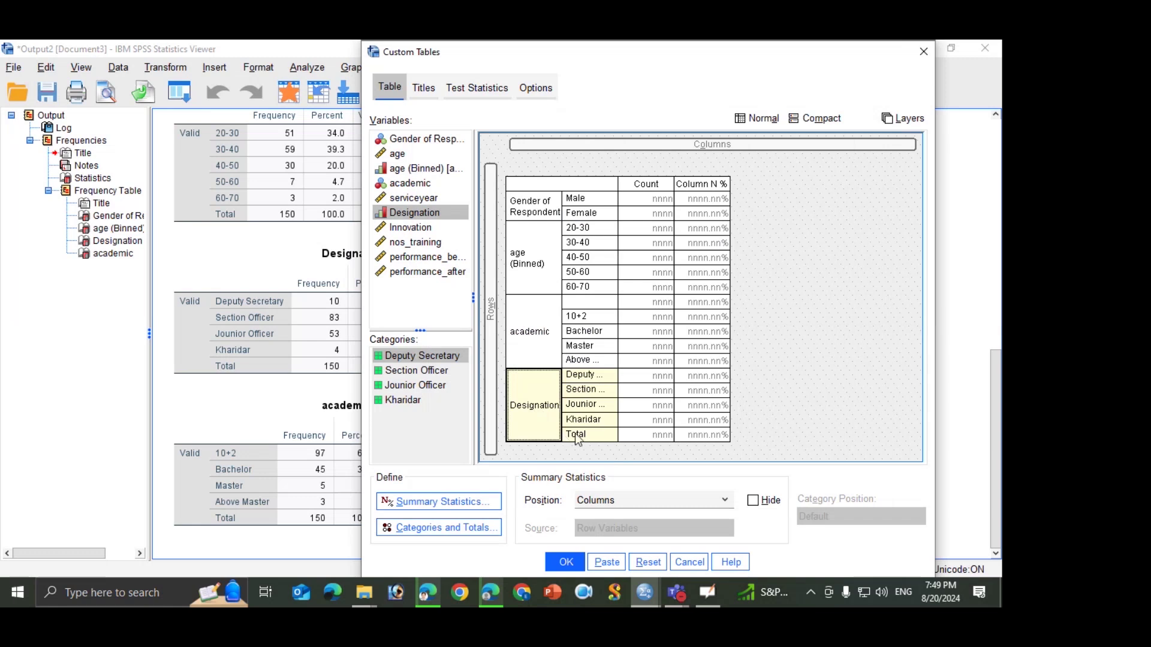
{"action": "left_click", "coordinate": [553, 348]}
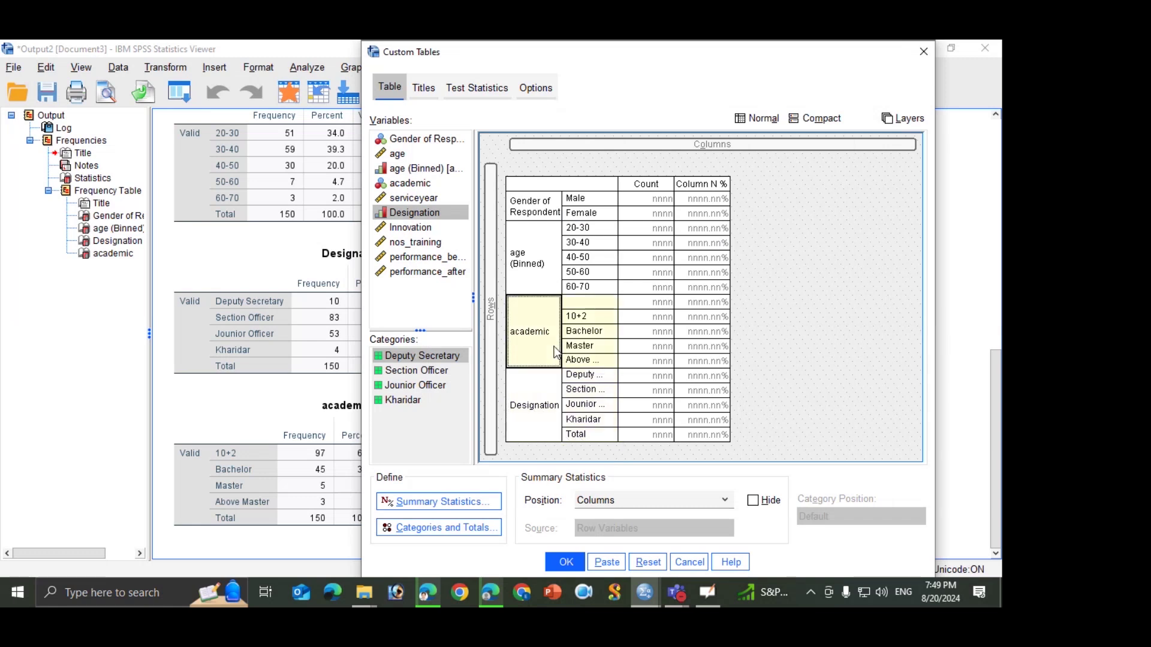
{"action": "left_click", "coordinate": [543, 282]}
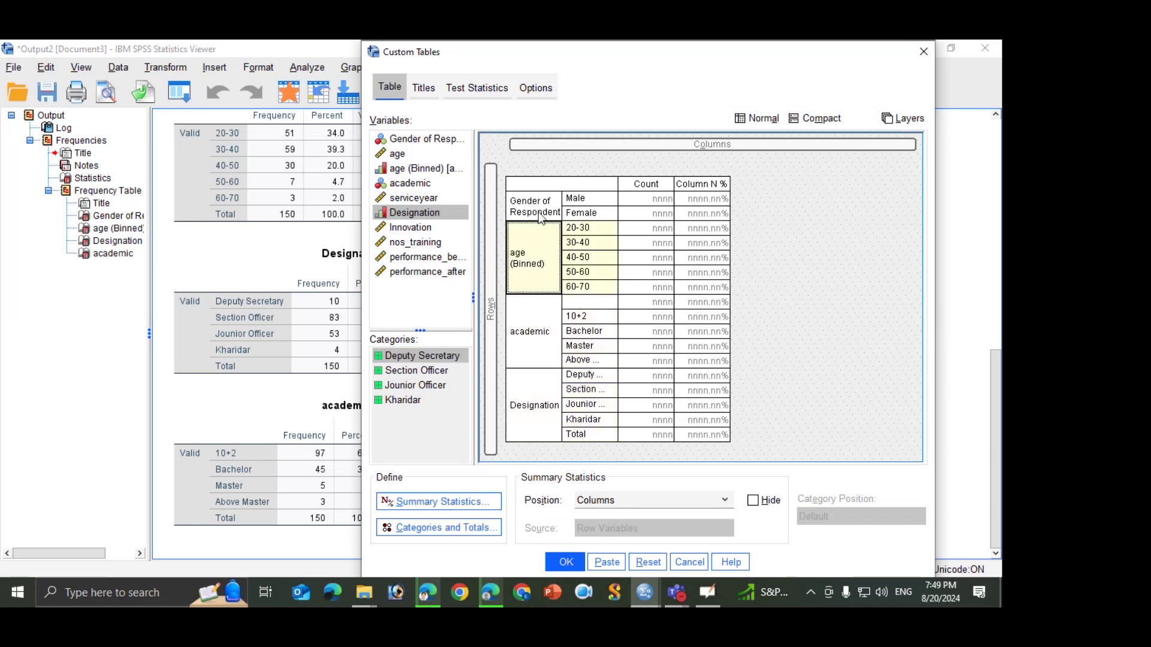
{"action": "left_click", "coordinate": [540, 216]}
{"action": "left_click", "coordinate": [539, 261]}
{"action": "left_click", "coordinate": [469, 527]}
Step: Reorder the Gender of Respondent categories so that Female comes before Male
{"action": "left_click", "coordinate": [586, 200]}
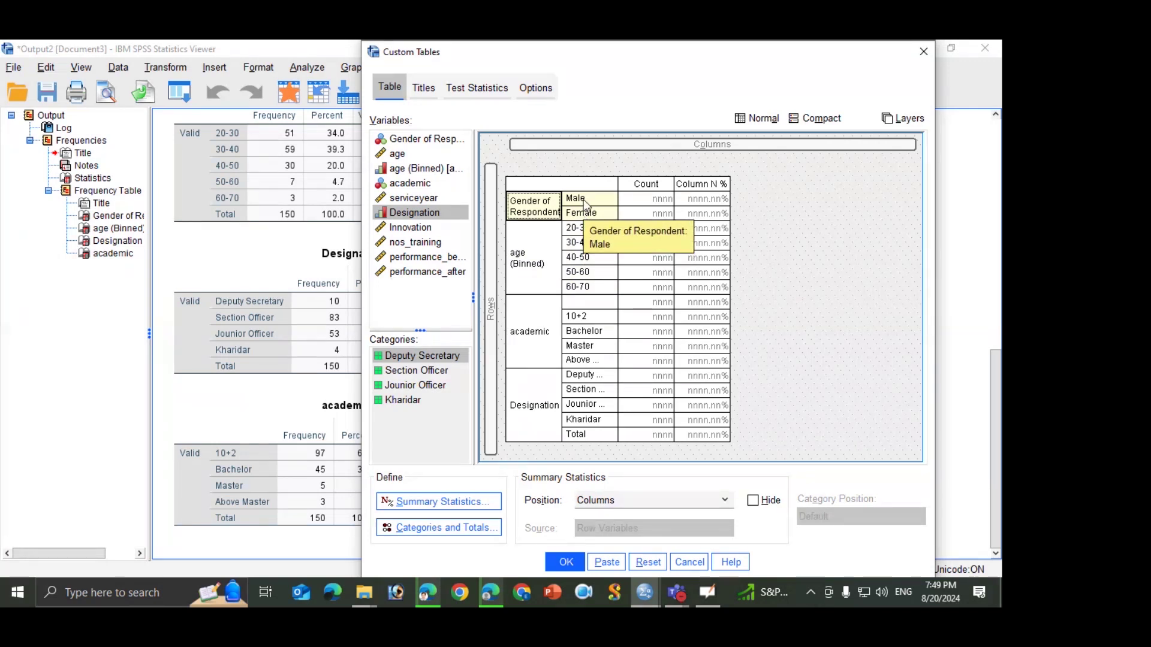
{"action": "left_click", "coordinate": [463, 535]}
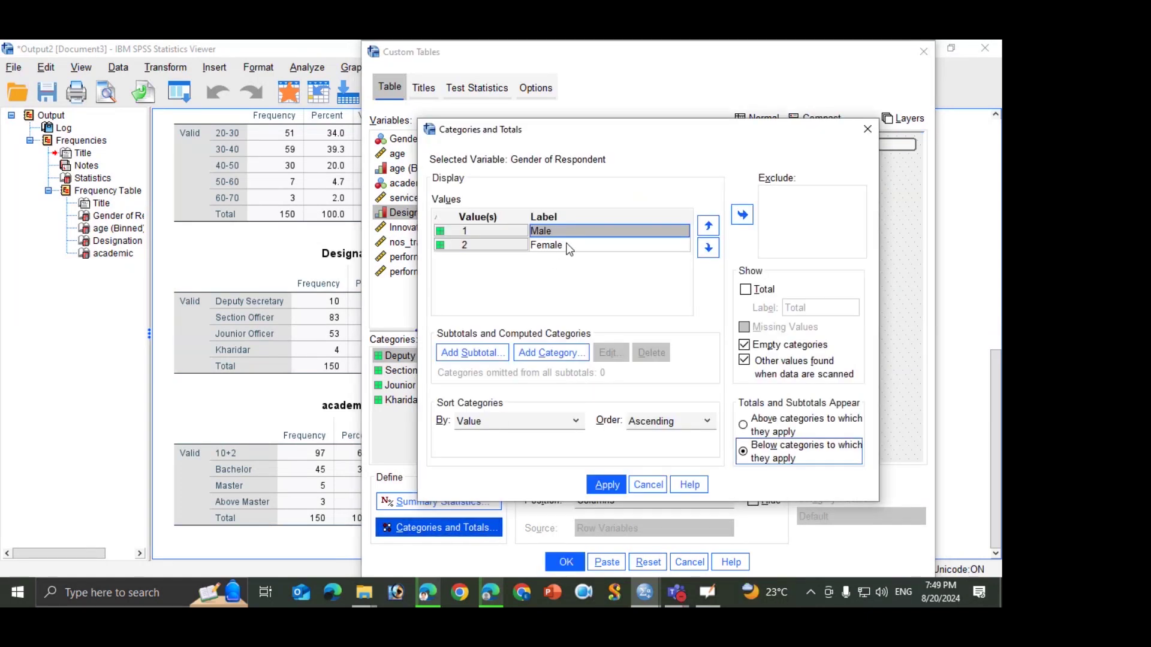
{"action": "left_click", "coordinate": [567, 246]}
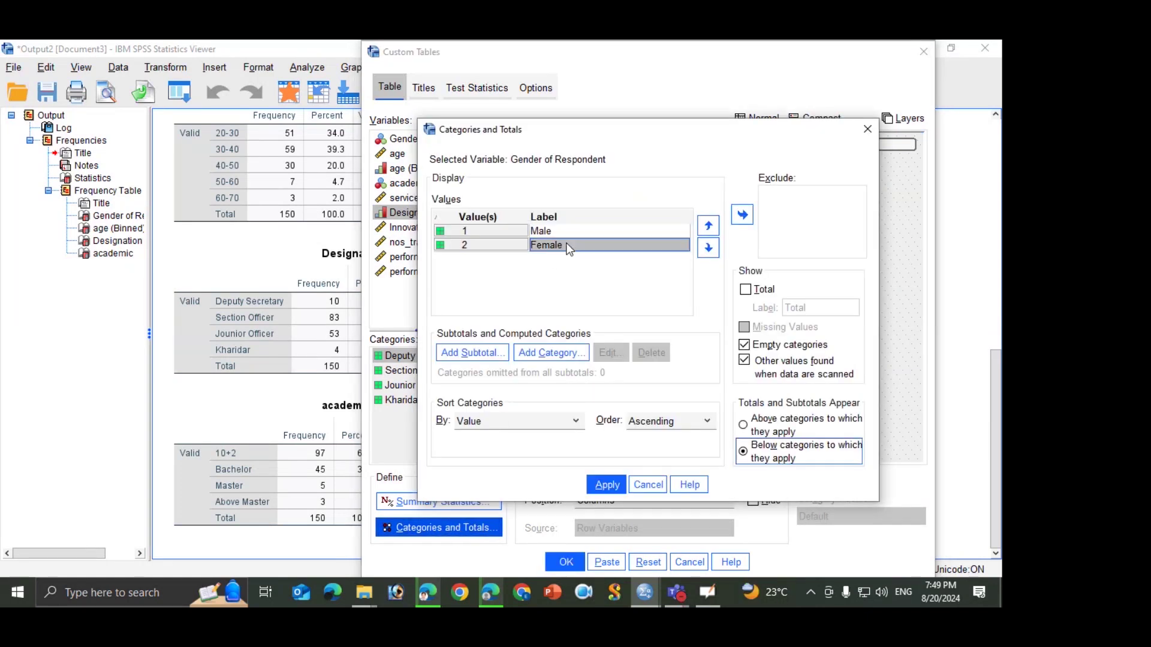
{"action": "left_click", "coordinate": [708, 226]}
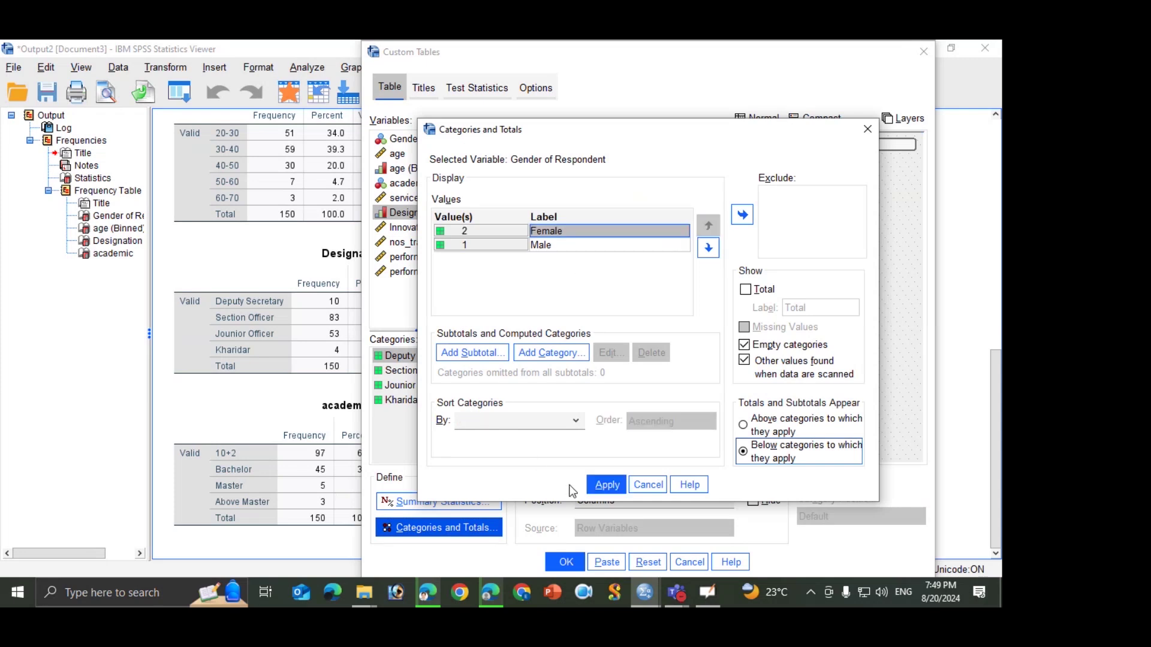
{"action": "left_click", "coordinate": [606, 486]}
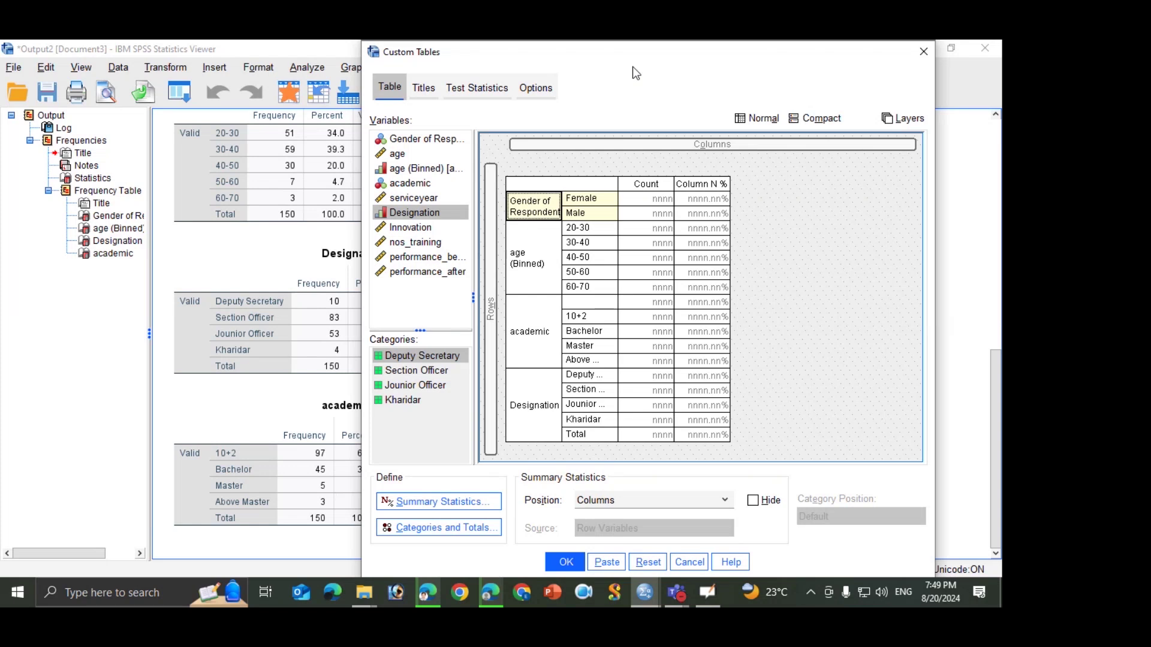
Step: Title the custom table "Demographic Information" and generate it in the output
{"action": "left_click_drag", "start_coordinate": [678, 58], "coordinate": [410, 77]}
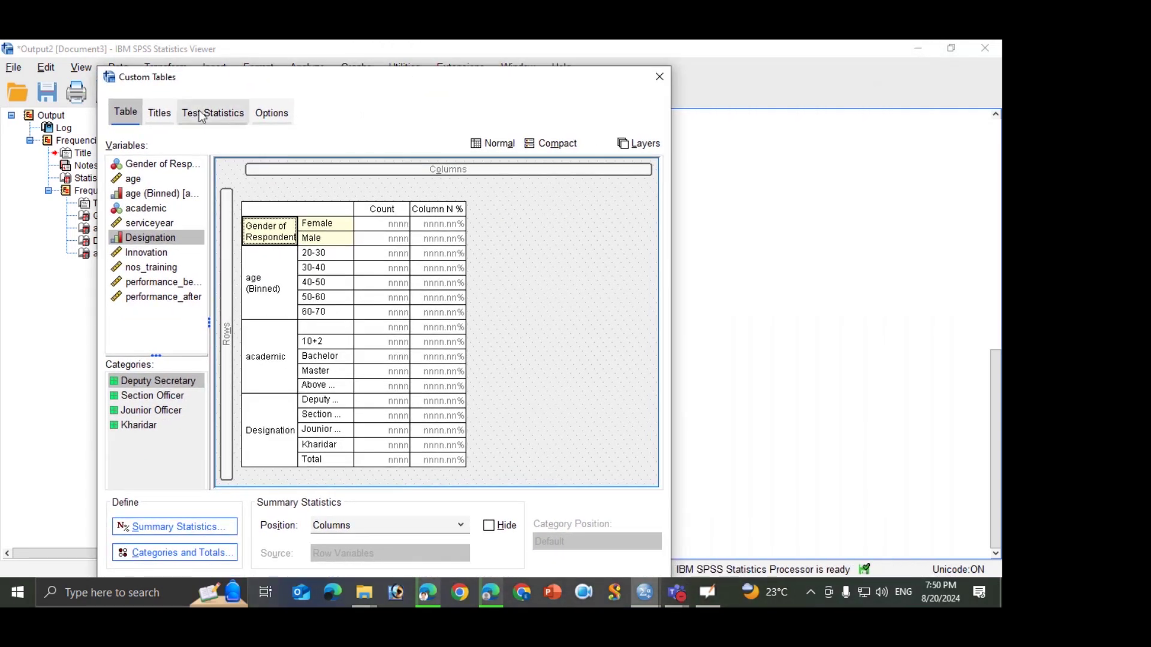
{"action": "left_click", "coordinate": [157, 116]}
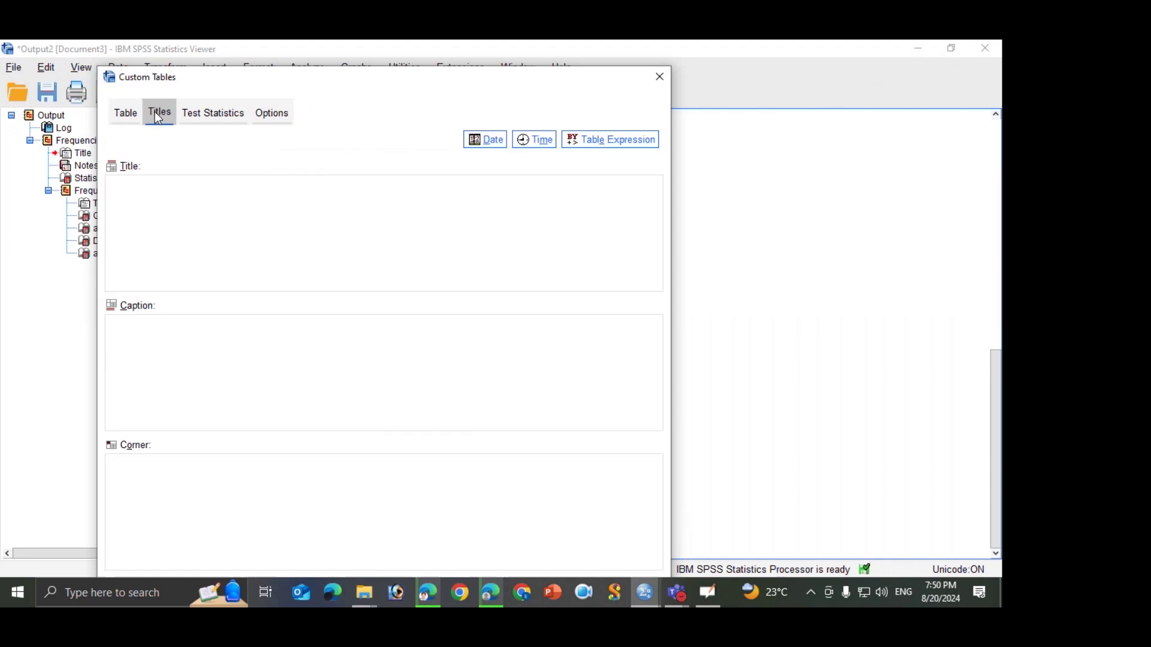
{"action": "left_click", "coordinate": [166, 194]}
{"action": "type", "text": "Demographic Infor ma"}
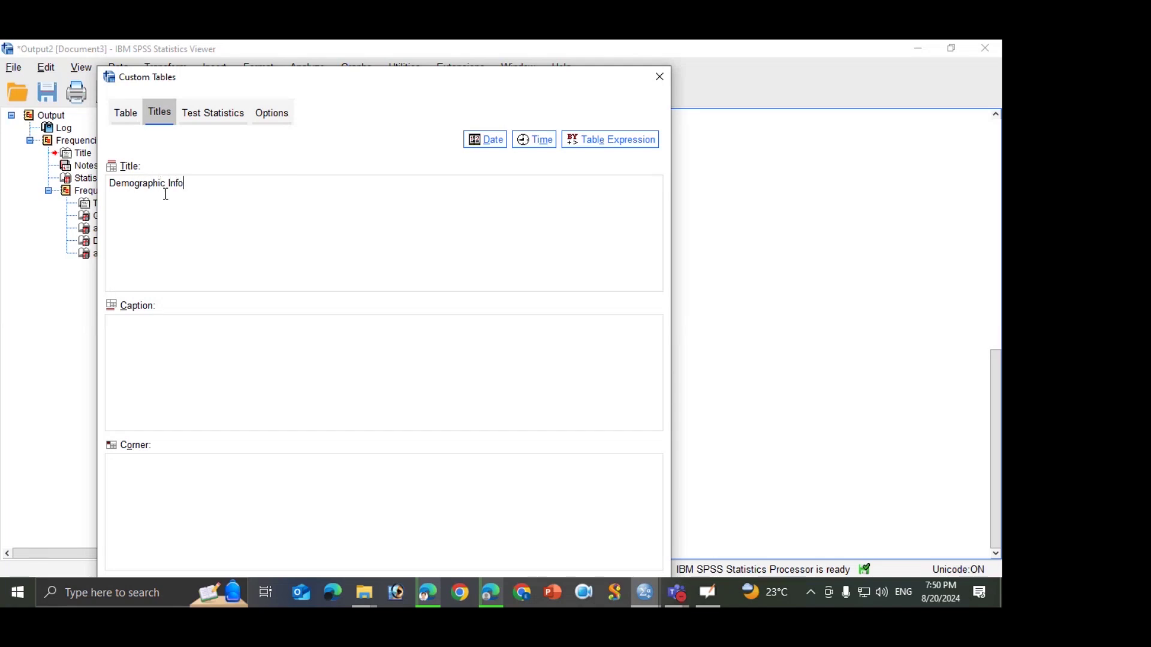
{"action": "key", "text": "BackSpace"}
{"action": "key", "text": "BackSpace"}
{"action": "key", "text": "BackSpace"}
{"action": "type", "text": "mation"}
{"action": "left_click_drag", "start_coordinate": [326, 83], "coordinate": [323, 58]}
{"action": "left_click", "coordinate": [299, 562]}
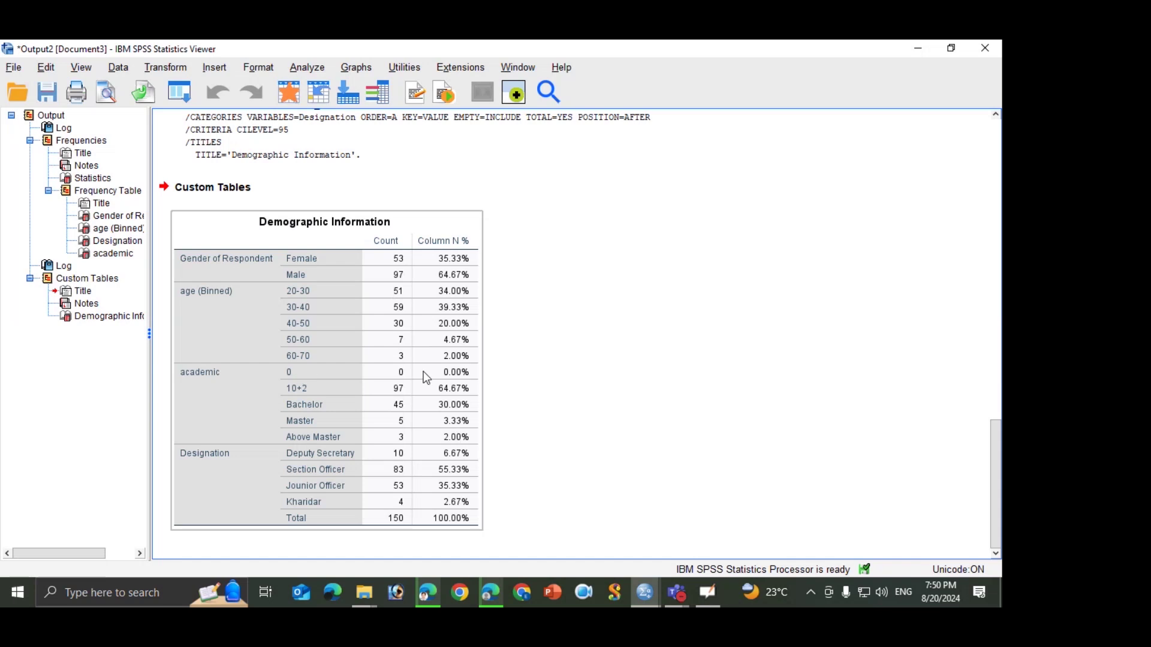
Step: Reopen the custom table definition, exclude empty categories for academic, and regenerate the Demographic Information table
{"action": "double_click", "coordinate": [312, 377]}
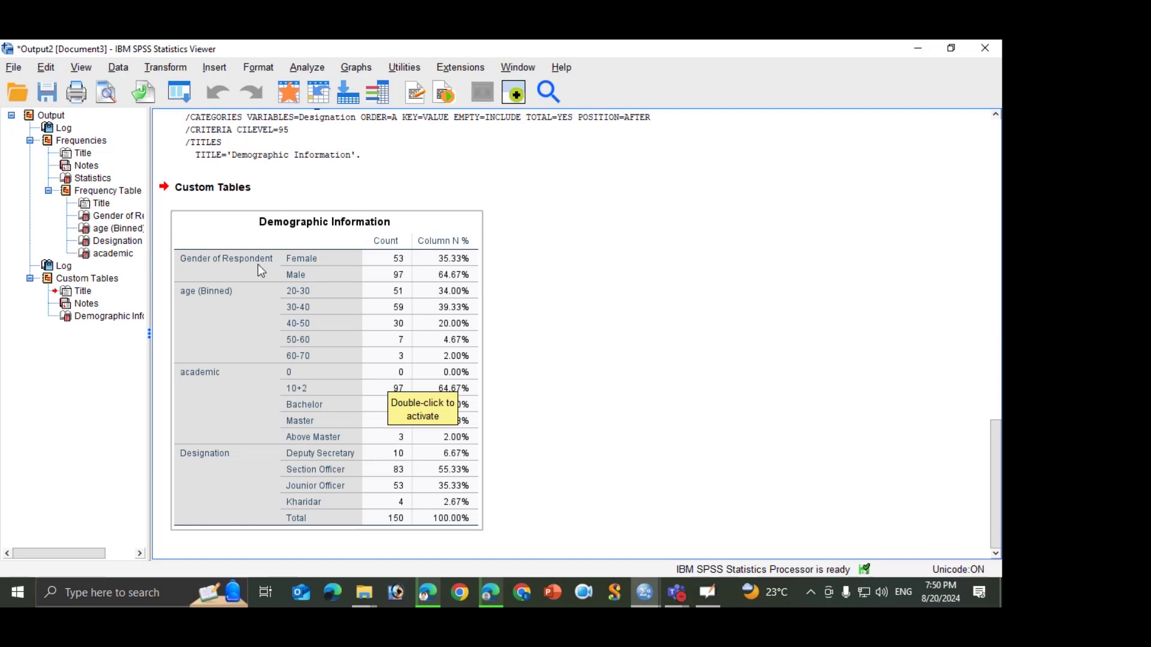
{"action": "left_click", "coordinate": [258, 67]}
{"action": "mouse_move", "coordinate": [300, 67]}
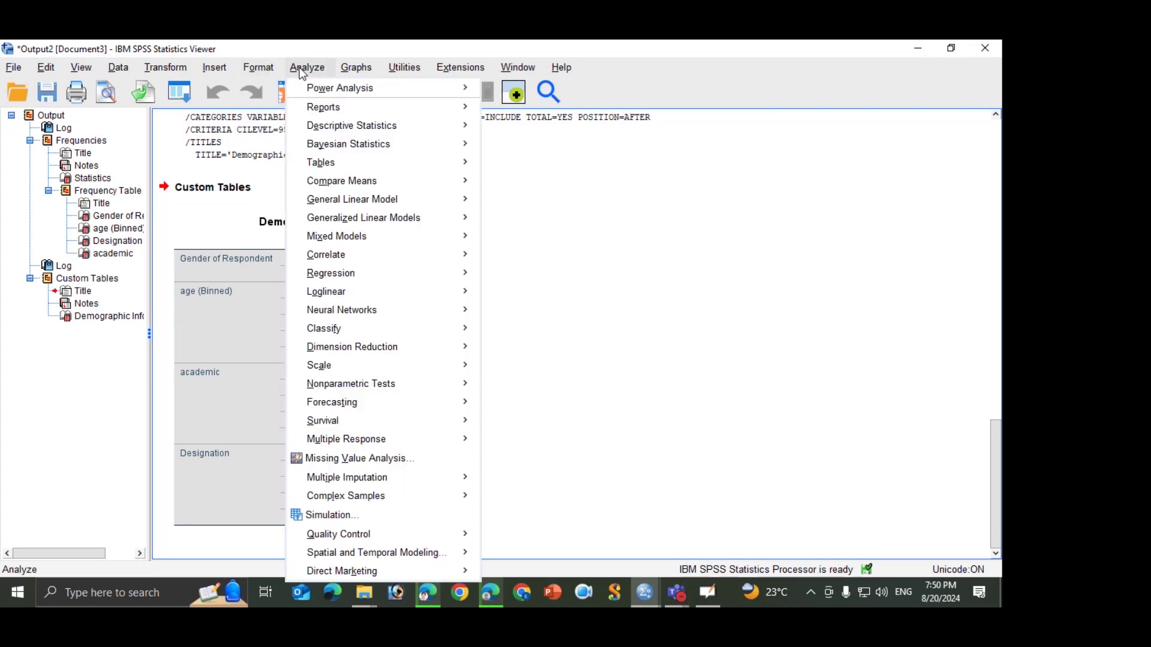
{"action": "mouse_move", "coordinate": [348, 233]}
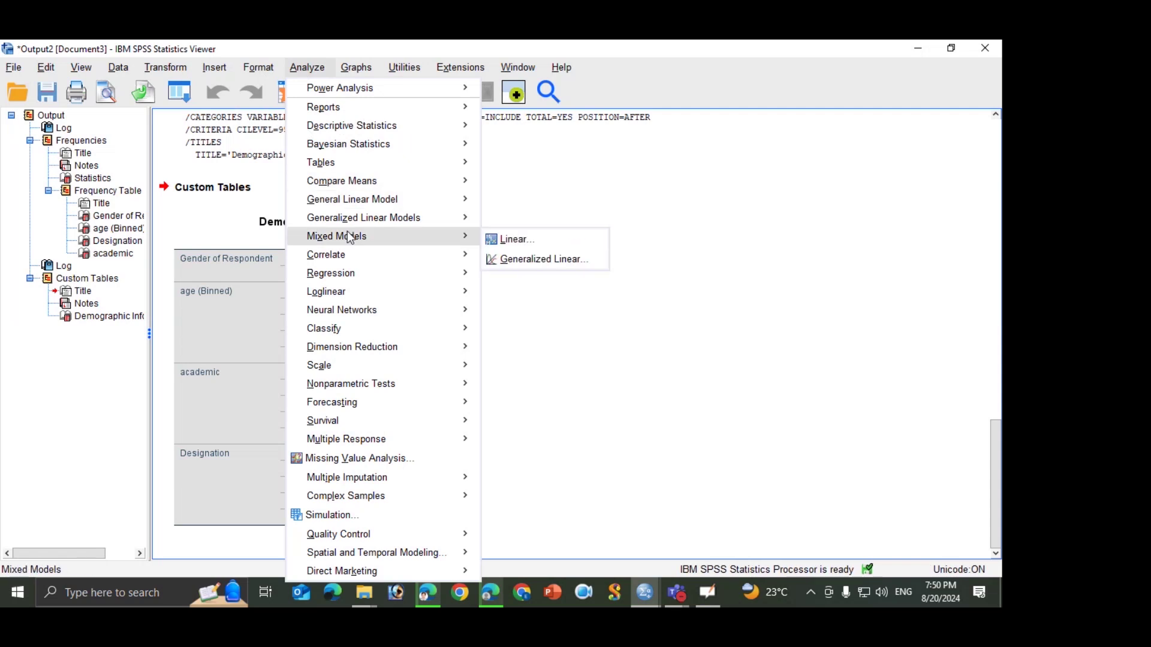
{"action": "left_click", "coordinate": [505, 165]}
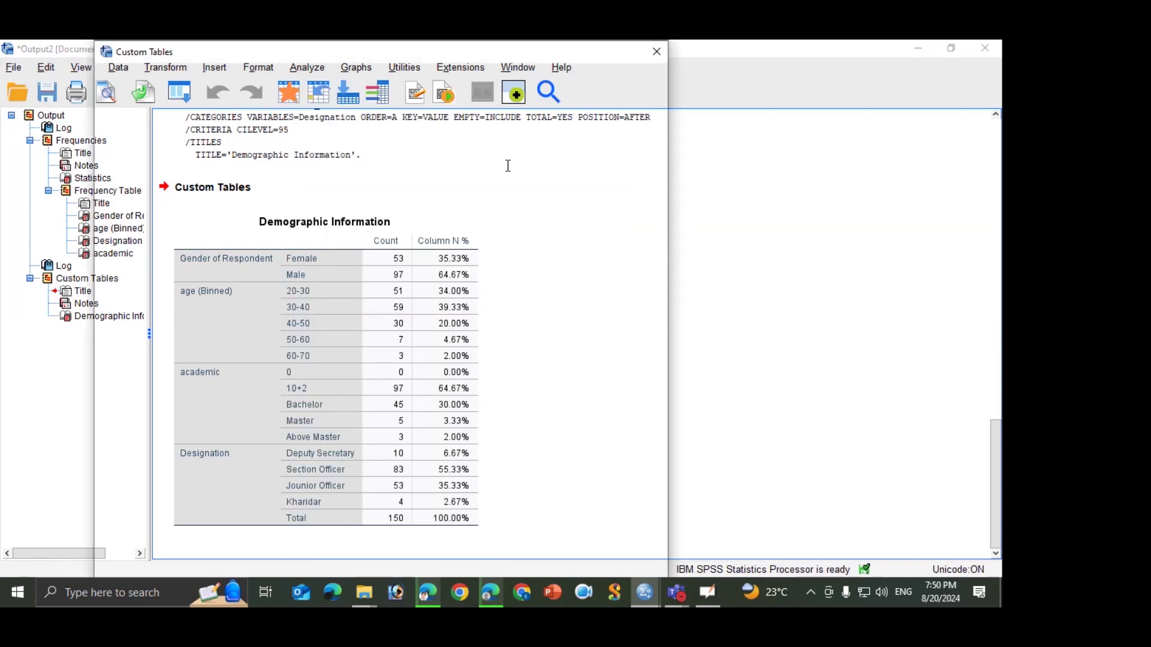
{"action": "left_click", "coordinate": [118, 93]}
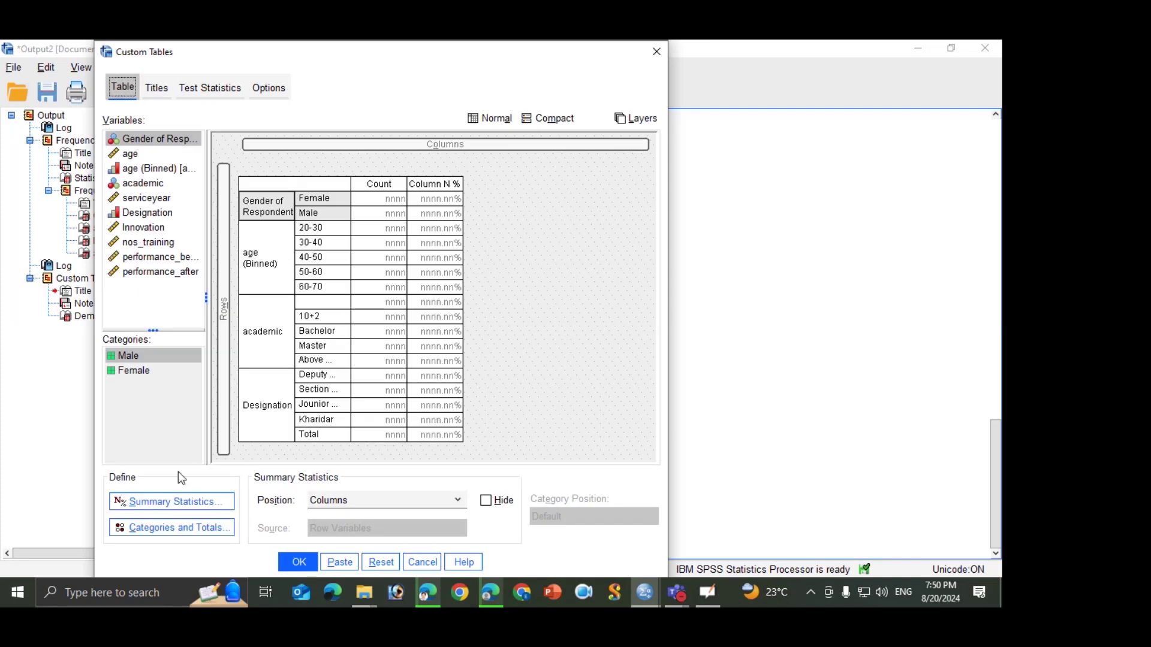
{"action": "left_click", "coordinate": [263, 309]}
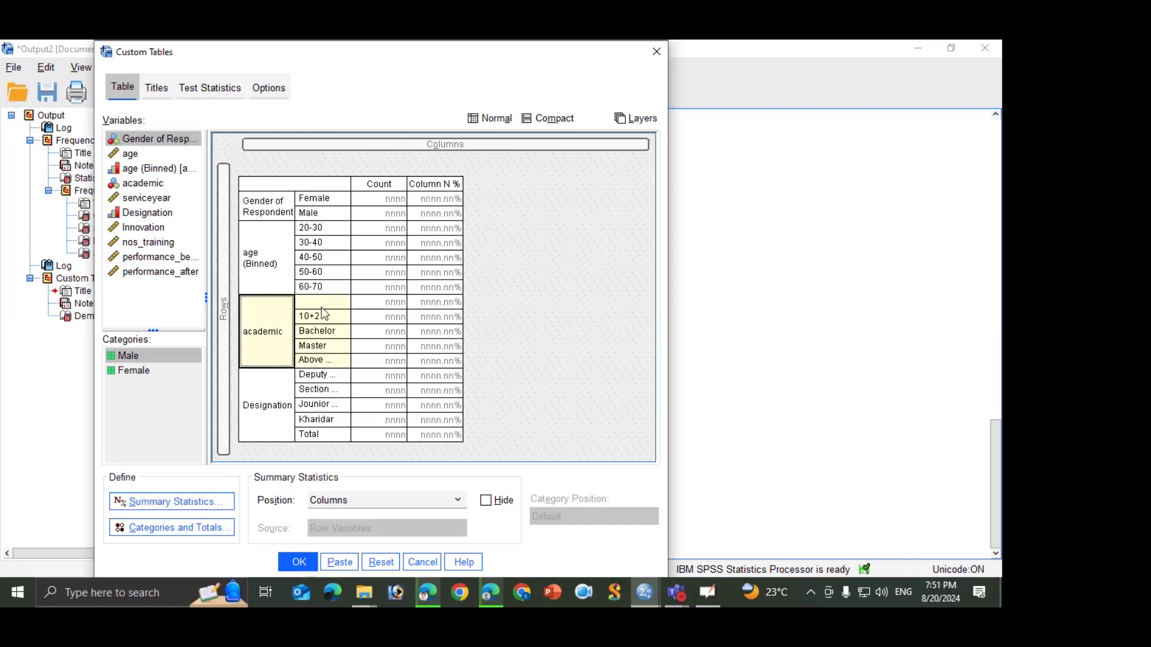
{"action": "left_click", "coordinate": [182, 531]}
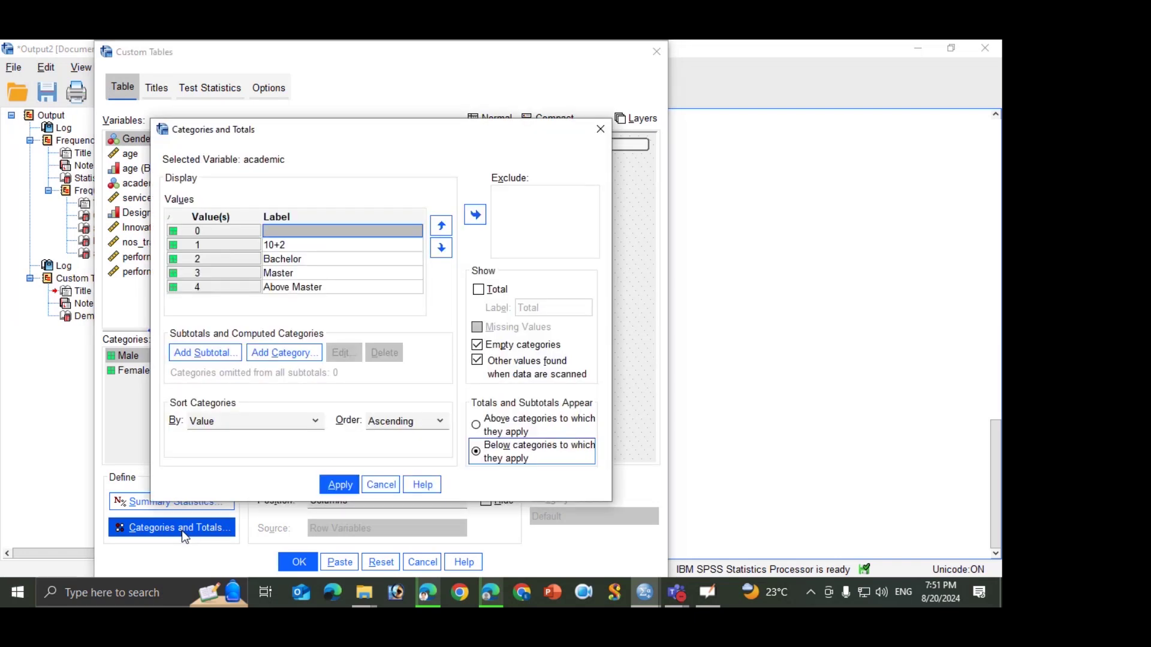
{"action": "left_click", "coordinate": [508, 347]}
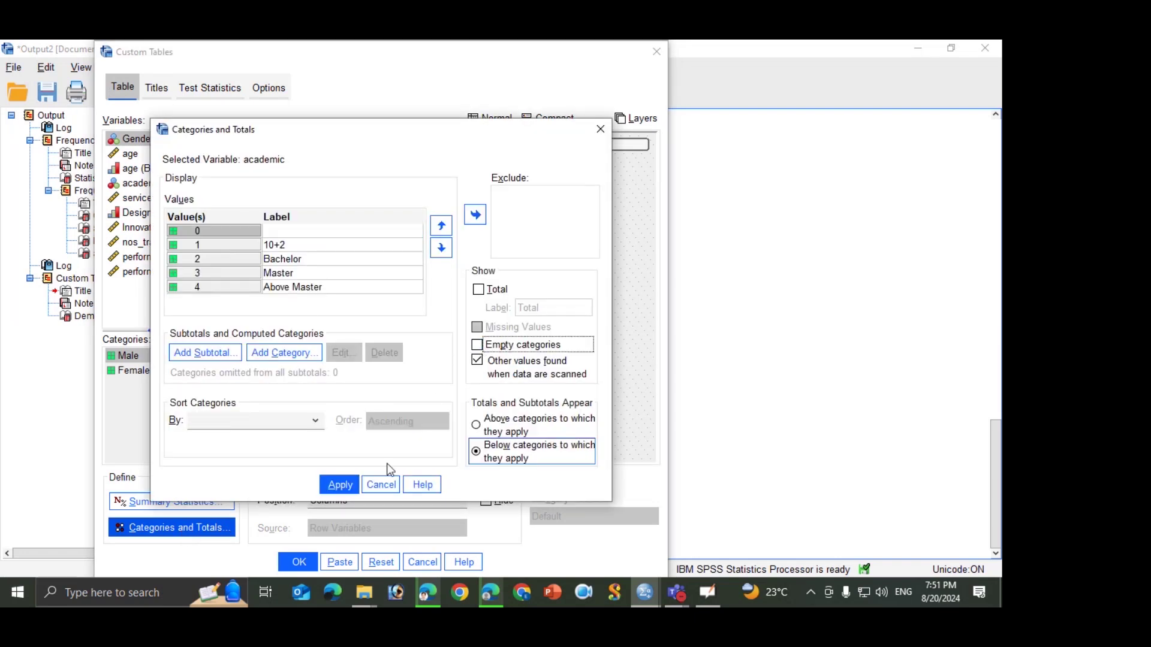
{"action": "left_click", "coordinate": [340, 485]}
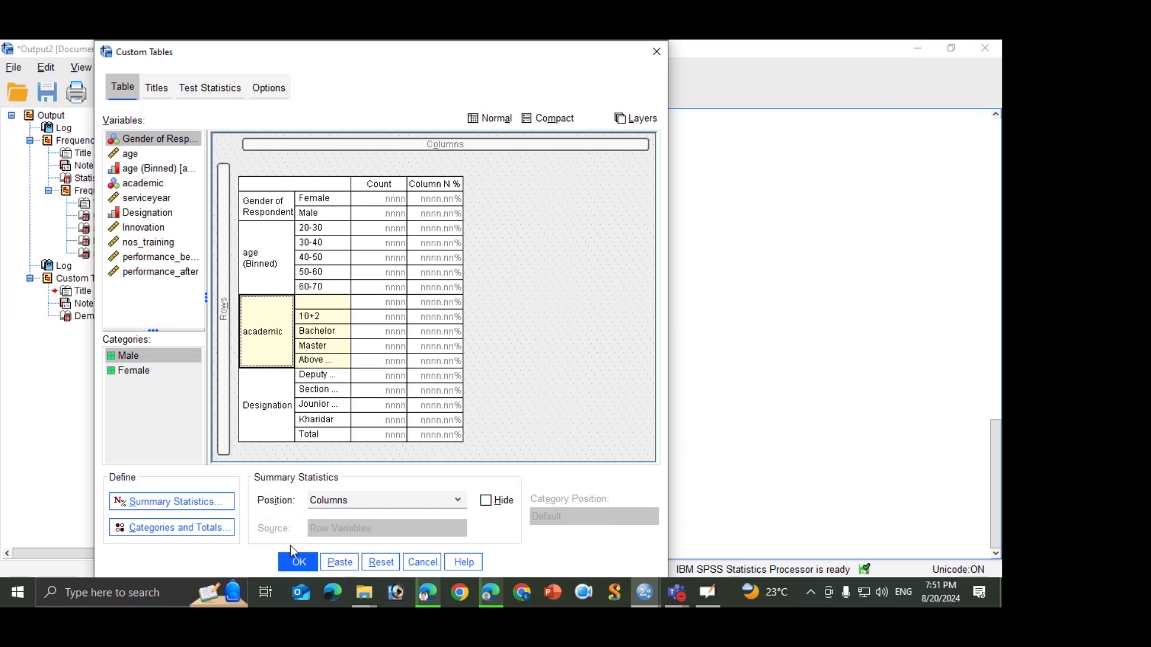
{"action": "left_click", "coordinate": [298, 564]}
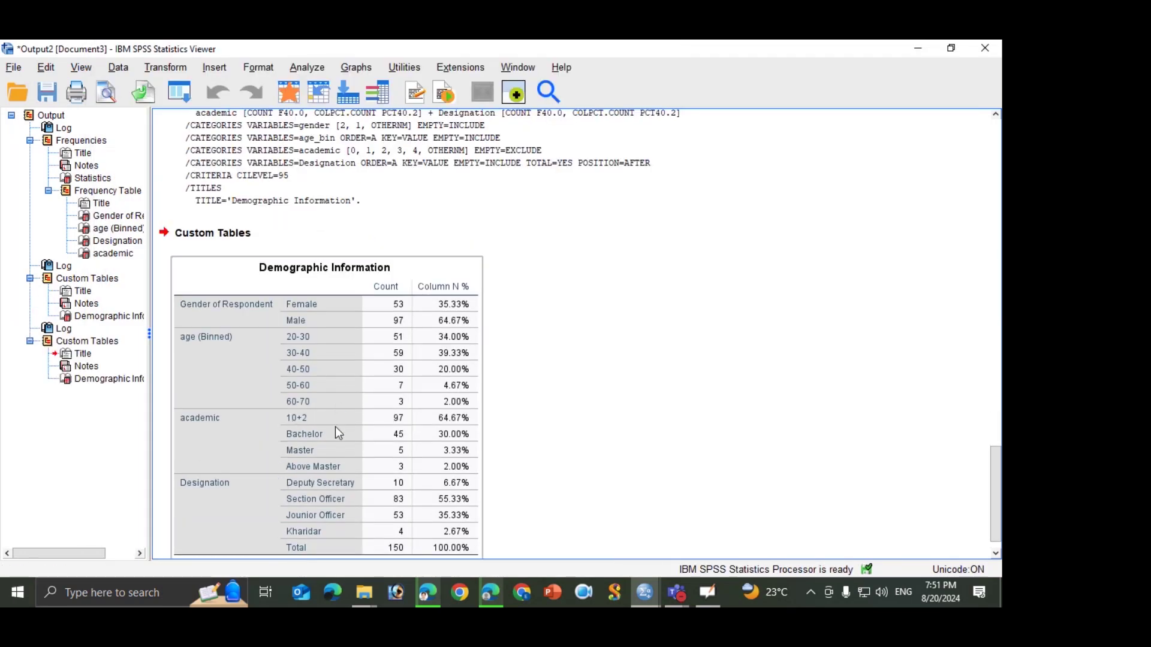
Step: Open the earlier Demographic Information table, the one with the academic 0 row, for editing and widen its window
{"action": "scroll", "coordinate": [336, 393], "scroll_direction": "down", "scroll_amount": 1}
{"action": "scroll", "coordinate": [346, 402], "scroll_direction": "up", "scroll_amount": 6}
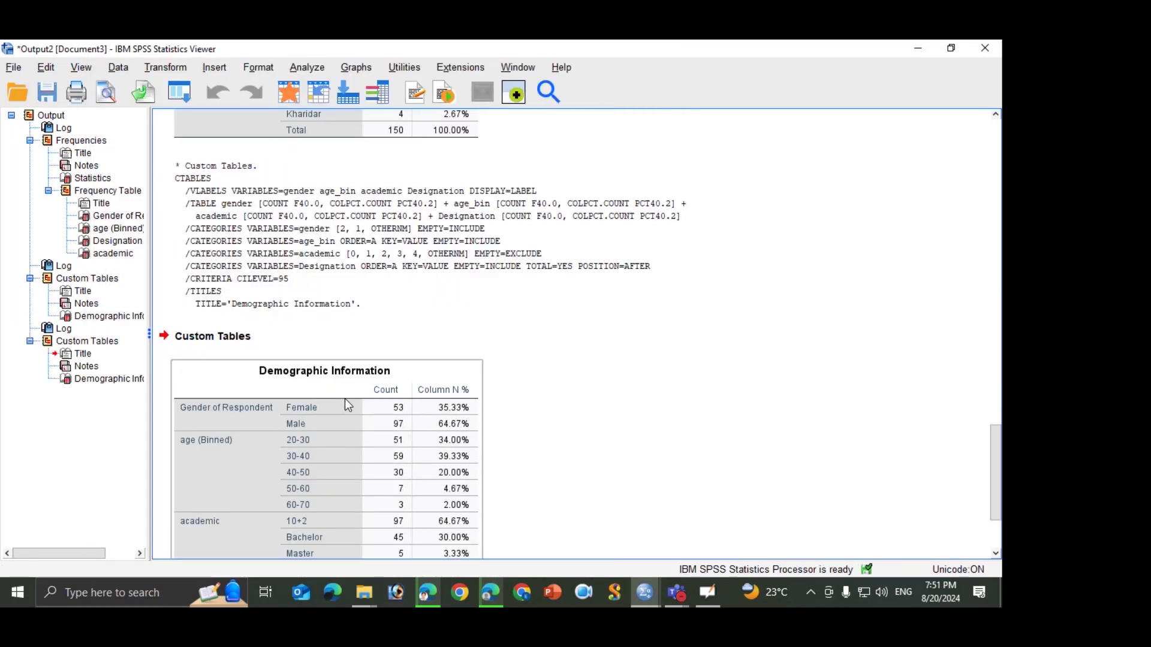
{"action": "scroll", "coordinate": [318, 441], "scroll_direction": "down", "scroll_amount": 8}
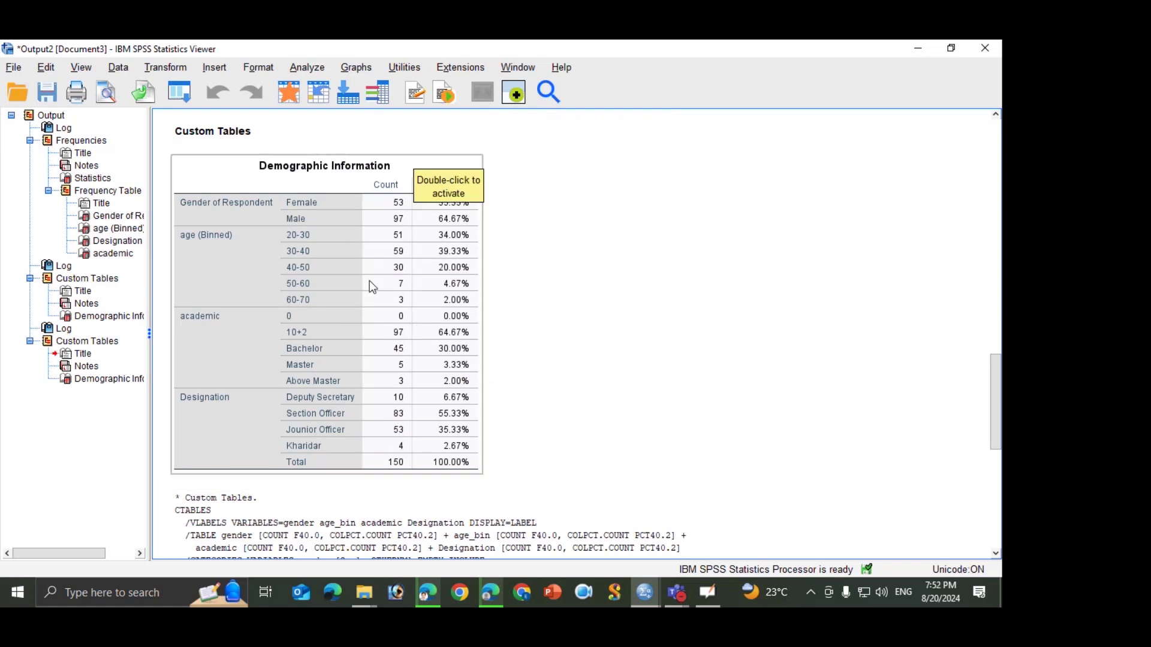
{"action": "double_click", "coordinate": [309, 319]}
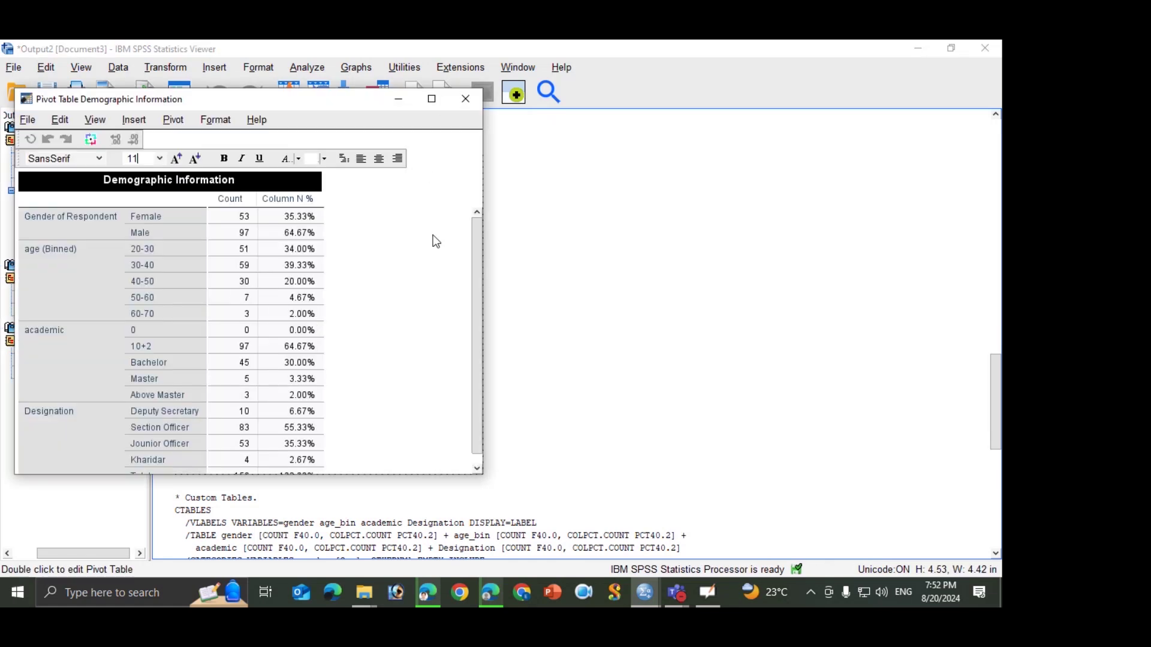
{"action": "left_click_drag", "start_coordinate": [226, 107], "coordinate": [312, 182]}
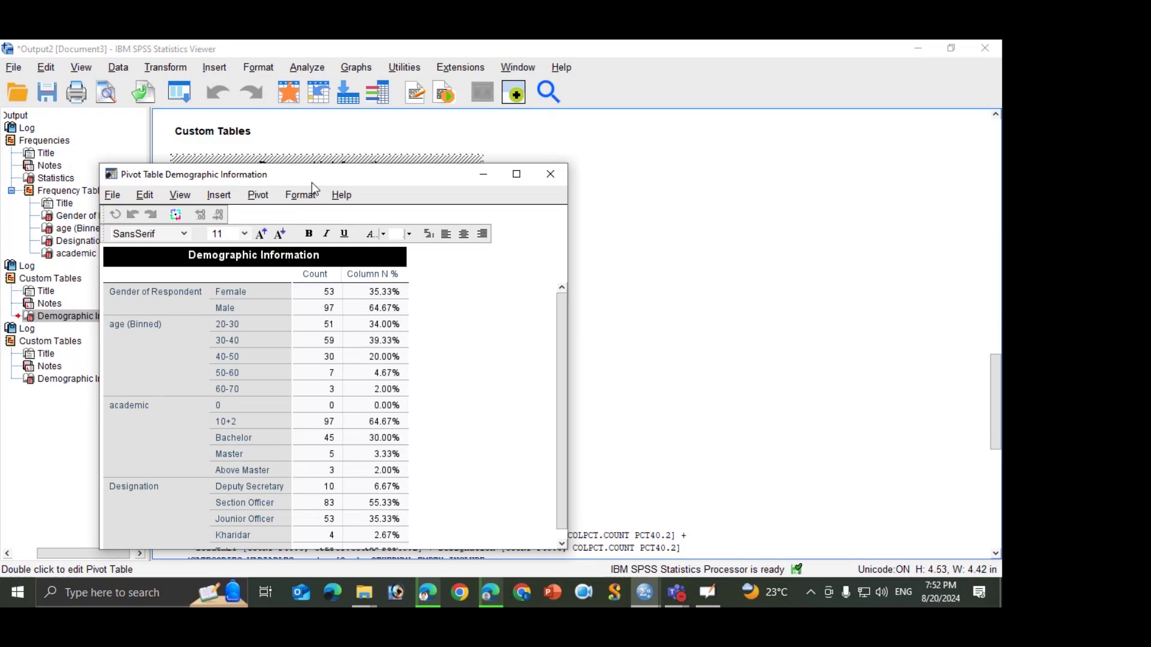
{"action": "left_click", "coordinate": [519, 173]}
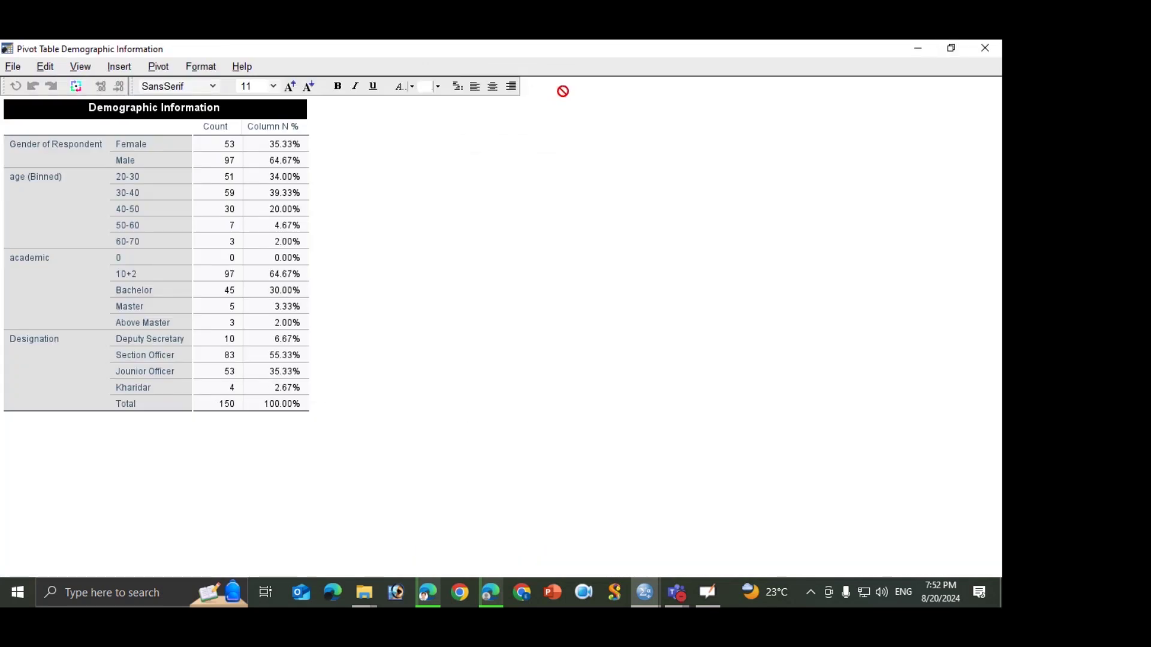
{"action": "left_click", "coordinate": [951, 48]}
{"action": "left_click_drag", "start_coordinate": [431, 173], "coordinate": [554, 163]}
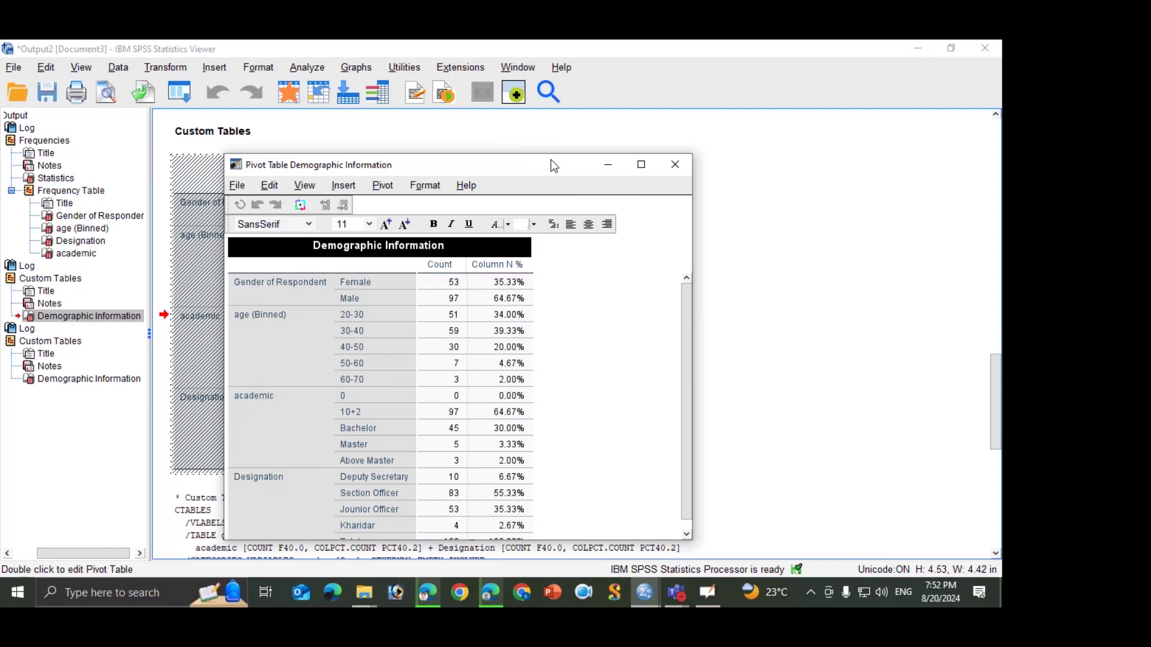
{"action": "left_click_drag", "start_coordinate": [691, 240], "coordinate": [898, 264]}
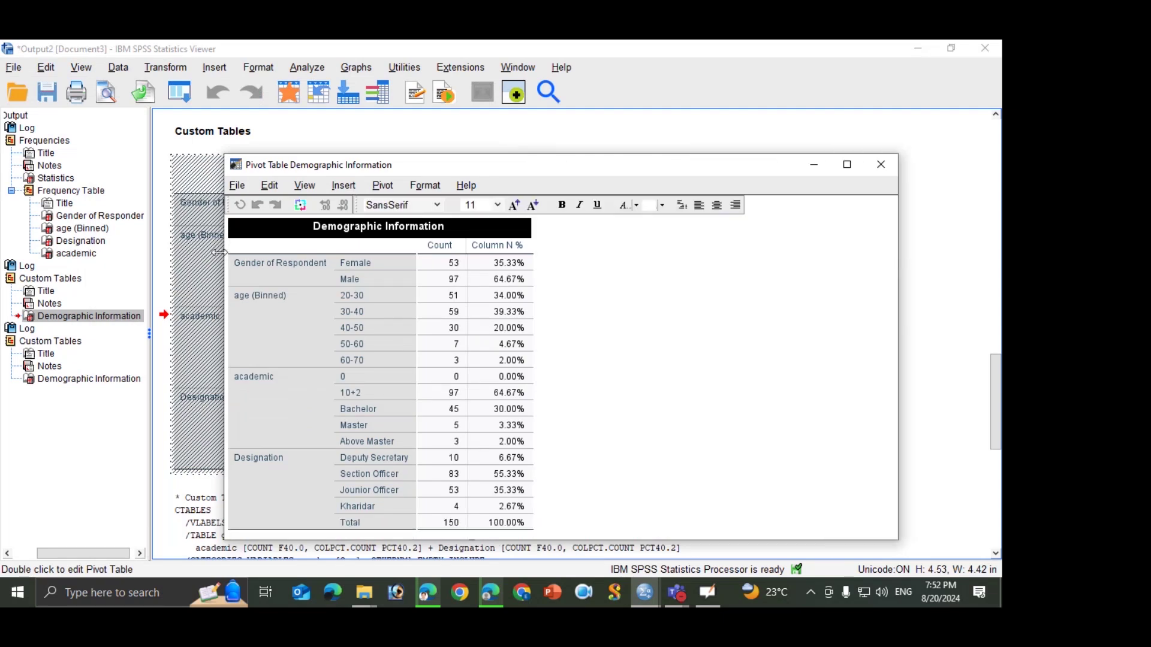
Step: Delete the 0 category row under academic from the earlier table and close the table editor
{"action": "left_click_drag", "start_coordinate": [346, 381], "coordinate": [501, 378]}
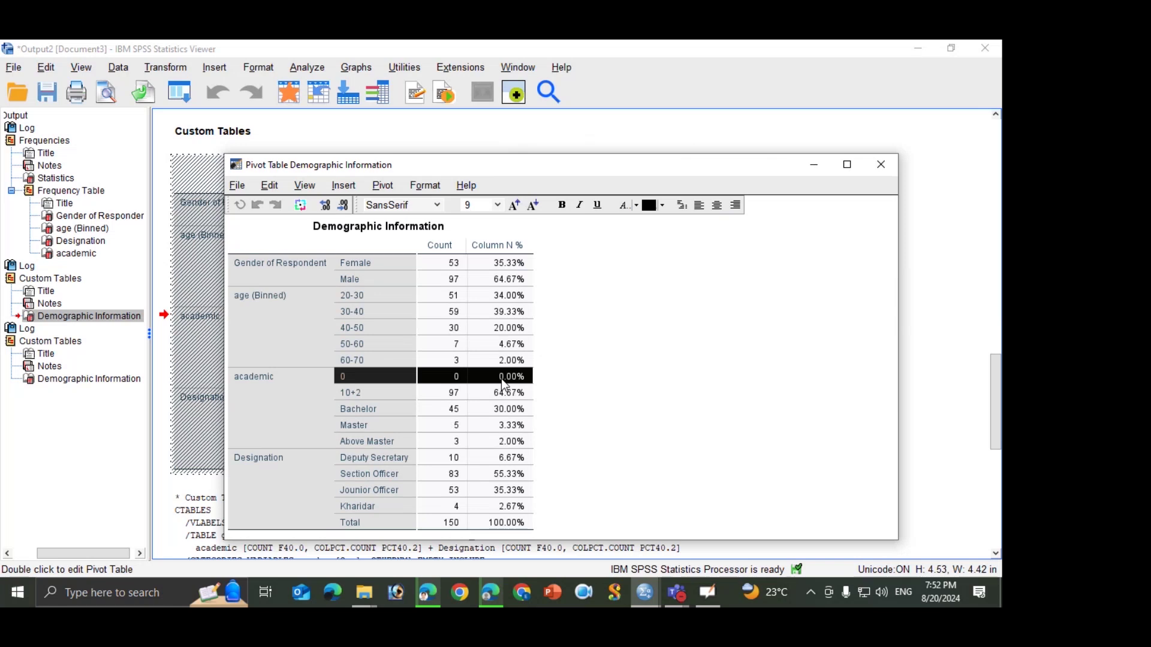
{"action": "right_click", "coordinate": [501, 378]}
{"action": "left_click", "coordinate": [538, 337]}
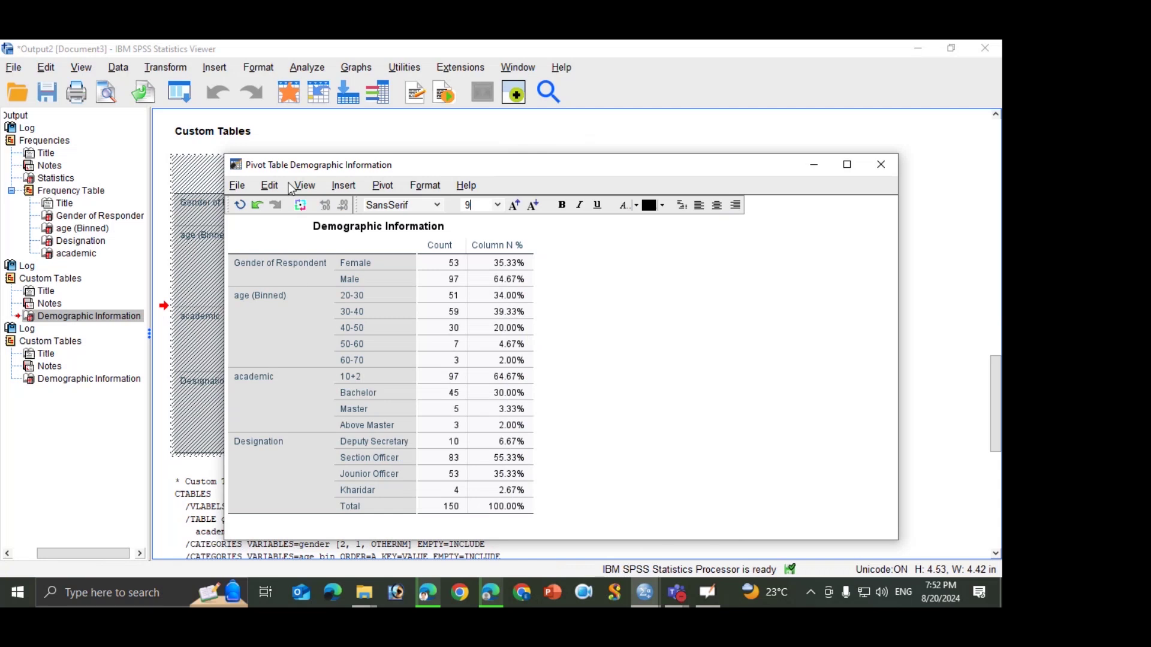
{"action": "left_click", "coordinate": [881, 171]}
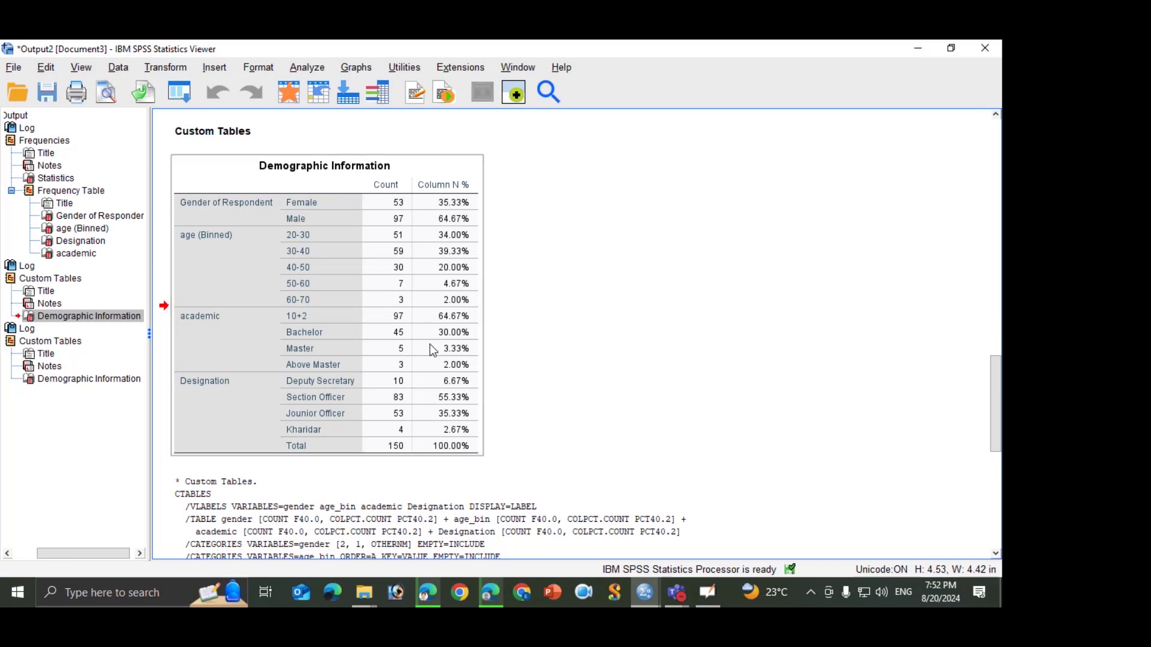
Step: Reopen the edited table in the pivot table editor and delete its Demographic Information title
{"action": "right_click", "coordinate": [250, 175]}
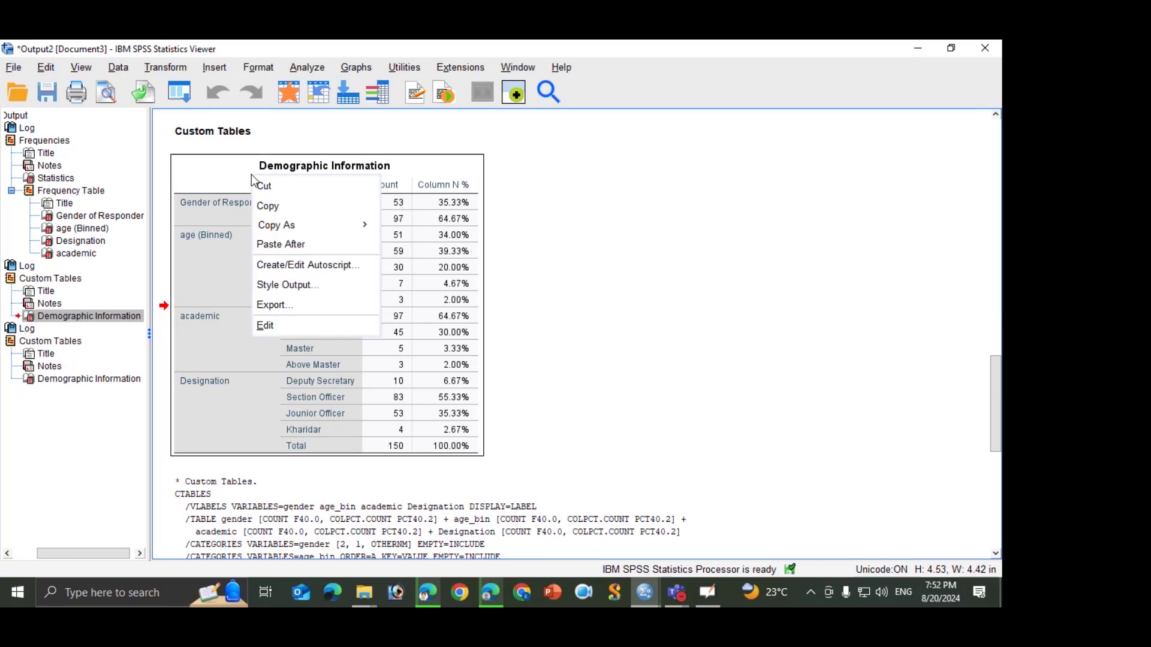
{"action": "left_click", "coordinate": [248, 199]}
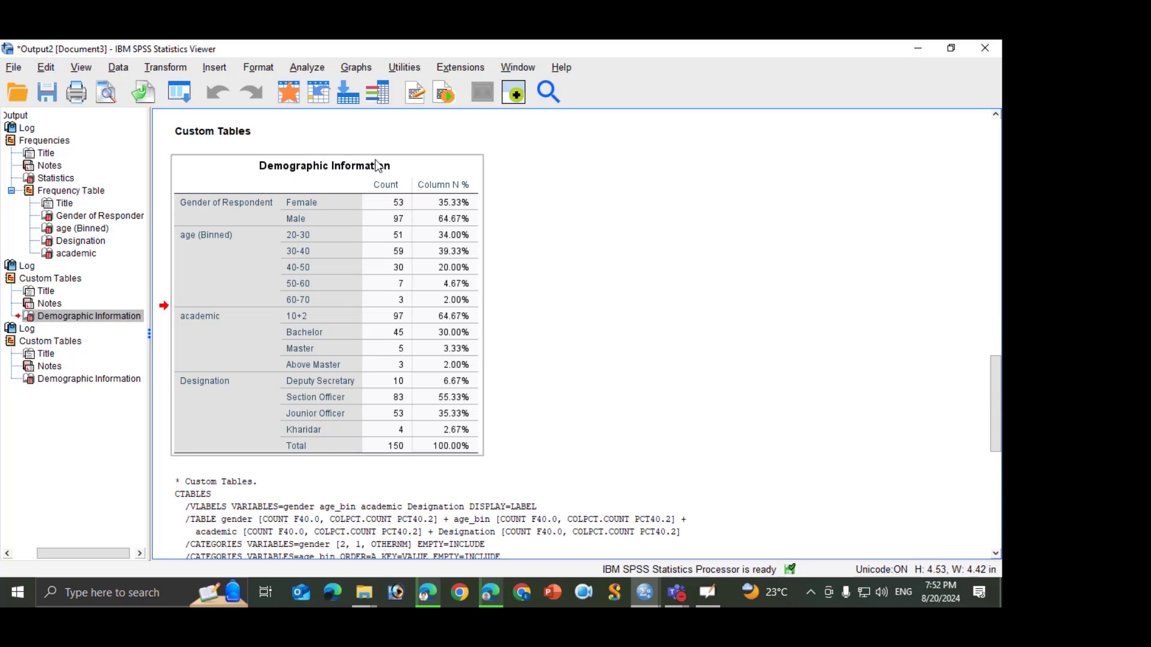
{"action": "double_click", "coordinate": [311, 171]}
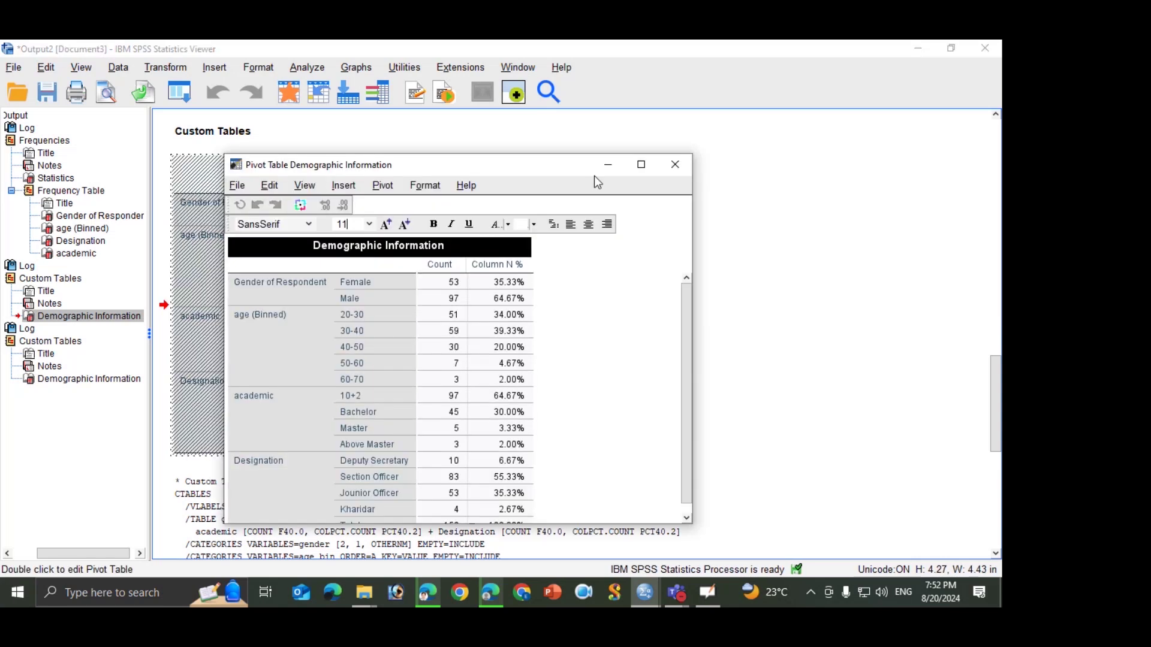
{"action": "right_click", "coordinate": [353, 249]}
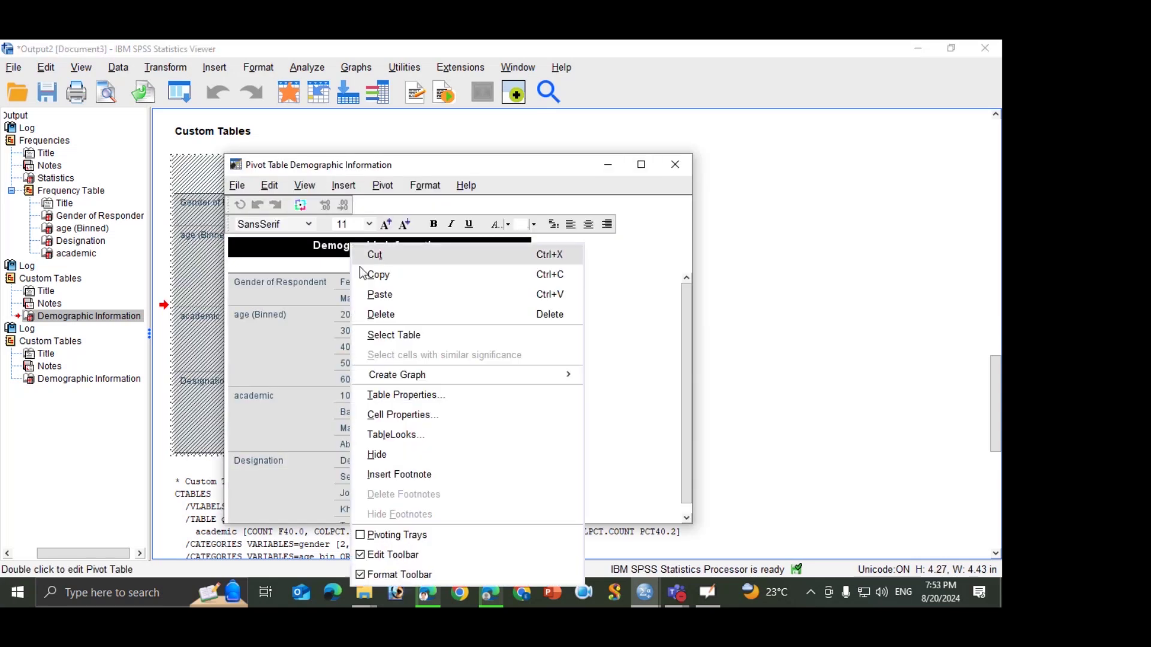
{"action": "left_click", "coordinate": [387, 313]}
Step: Rename the Count column heading to "Number of respondent" and close the table editor
{"action": "left_click", "coordinate": [431, 251]}
{"action": "left_click", "coordinate": [434, 248]}
{"action": "left_click", "coordinate": [441, 246]}
{"action": "left_click", "coordinate": [449, 250]}
{"action": "left_click", "coordinate": [451, 247]}
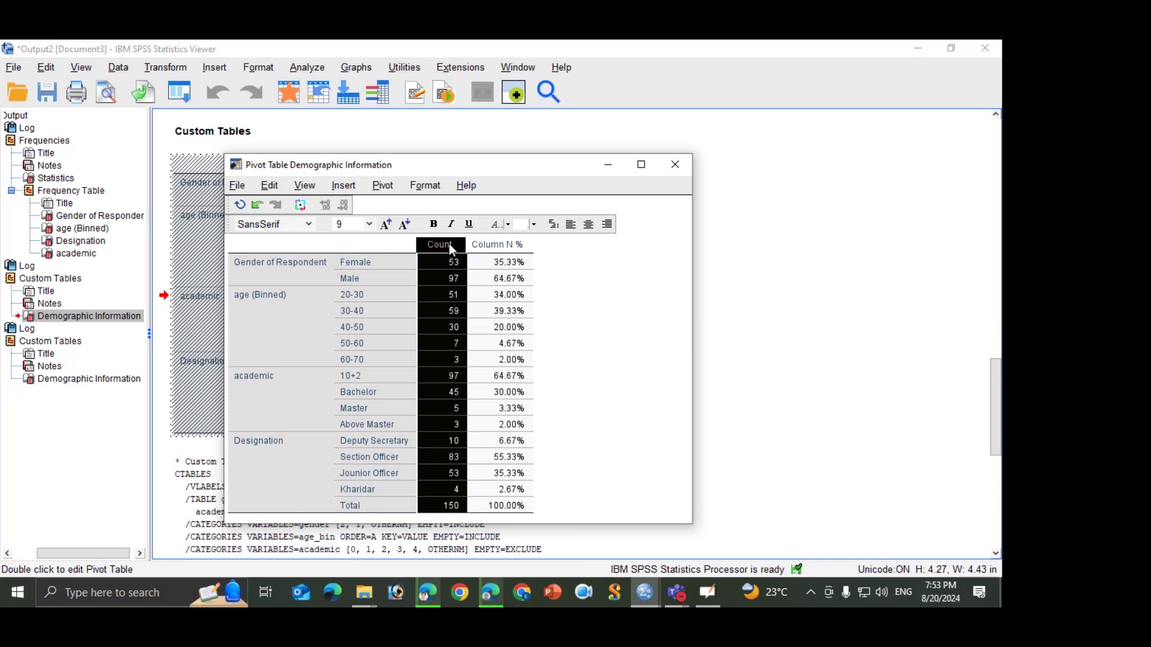
{"action": "left_click", "coordinate": [412, 249]}
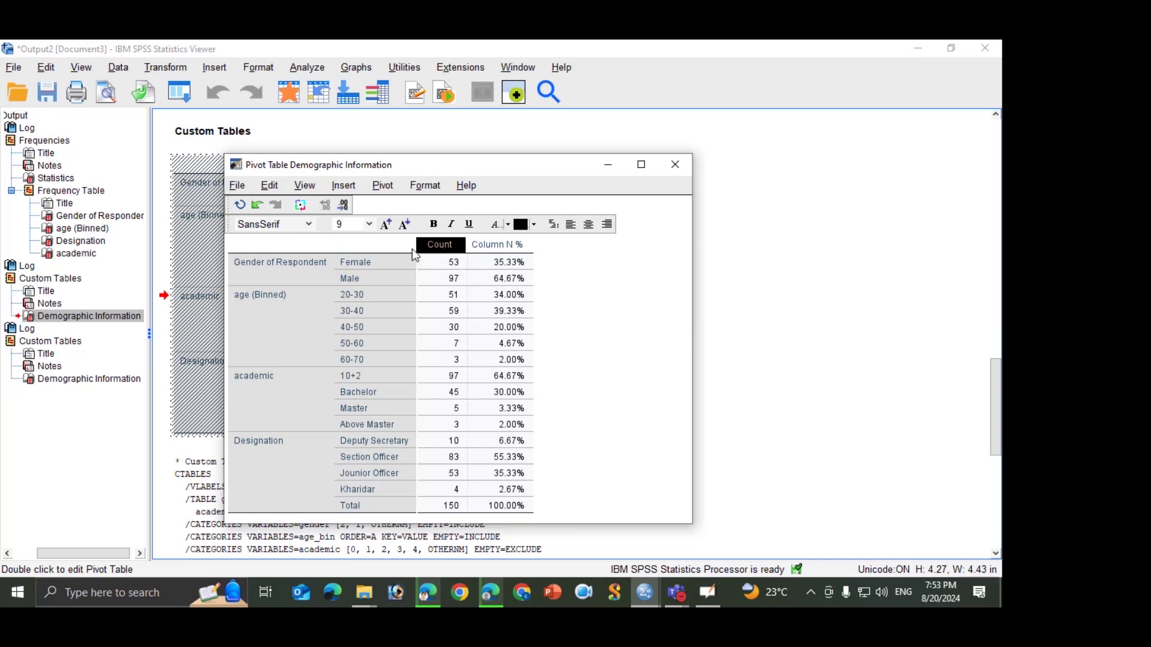
{"action": "left_click", "coordinate": [433, 255]}
{"action": "double_click", "coordinate": [434, 254]}
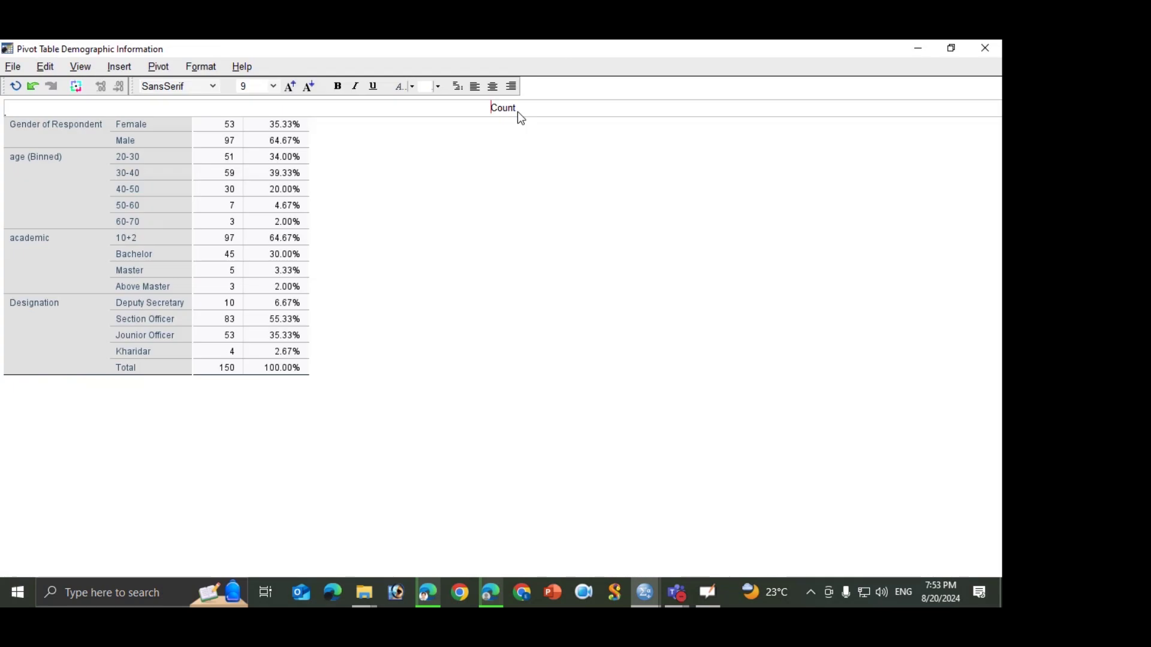
{"action": "type", "text": "Number of respondent"}
{"action": "key", "text": "Return"}
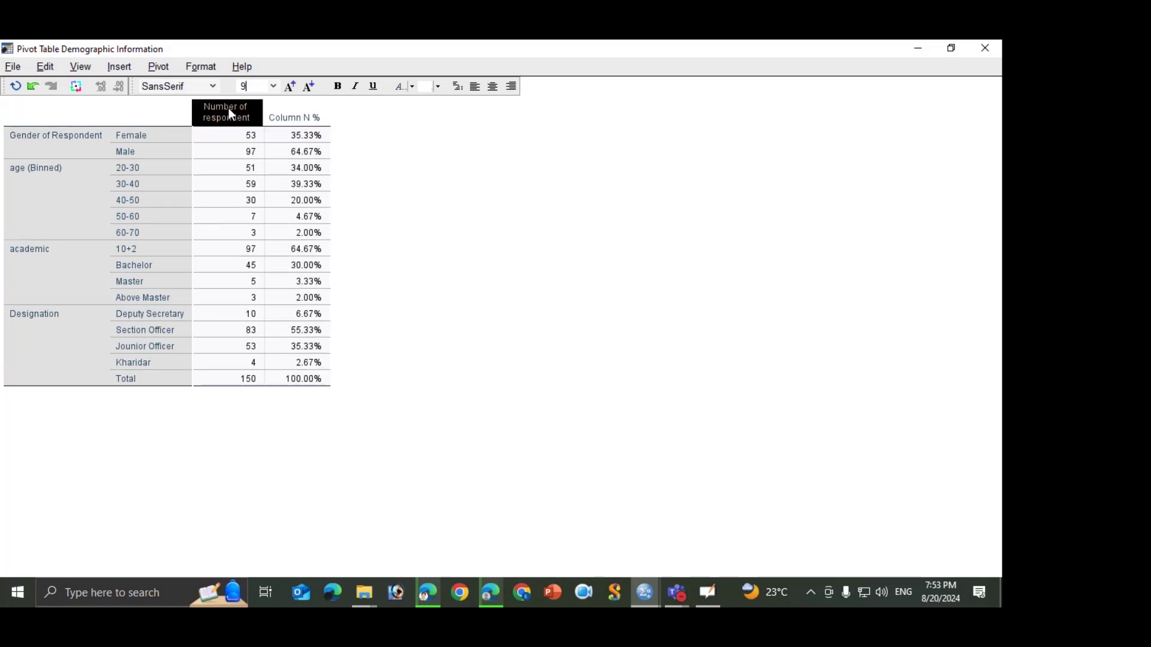
{"action": "left_click", "coordinate": [228, 108]}
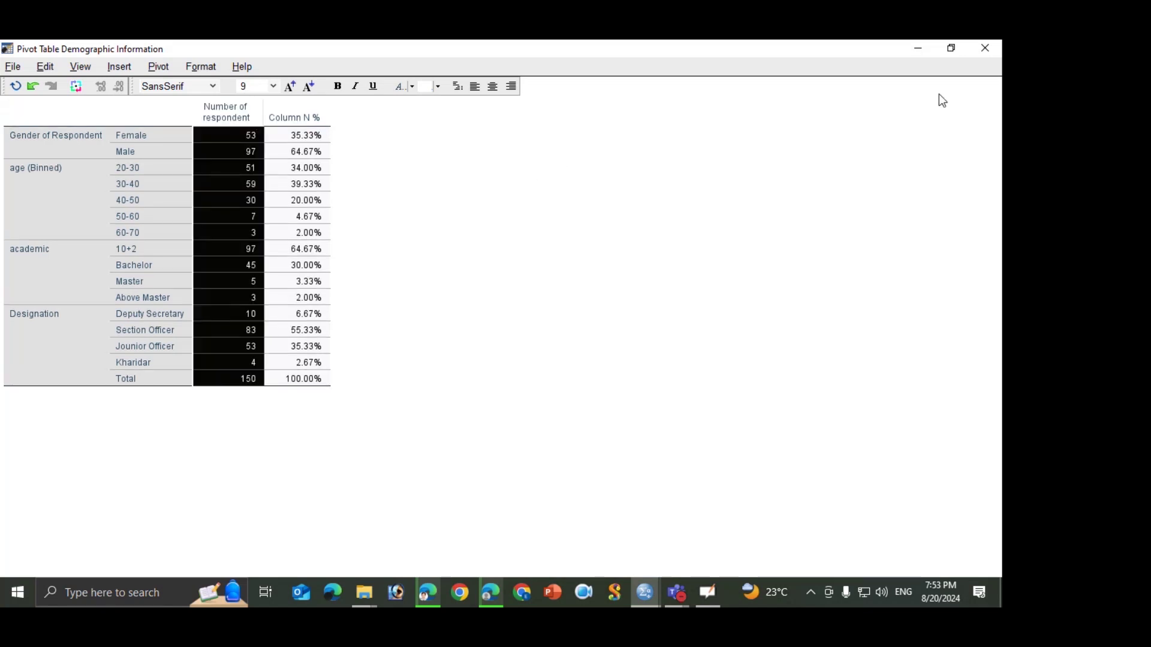
{"action": "left_click", "coordinate": [983, 51]}
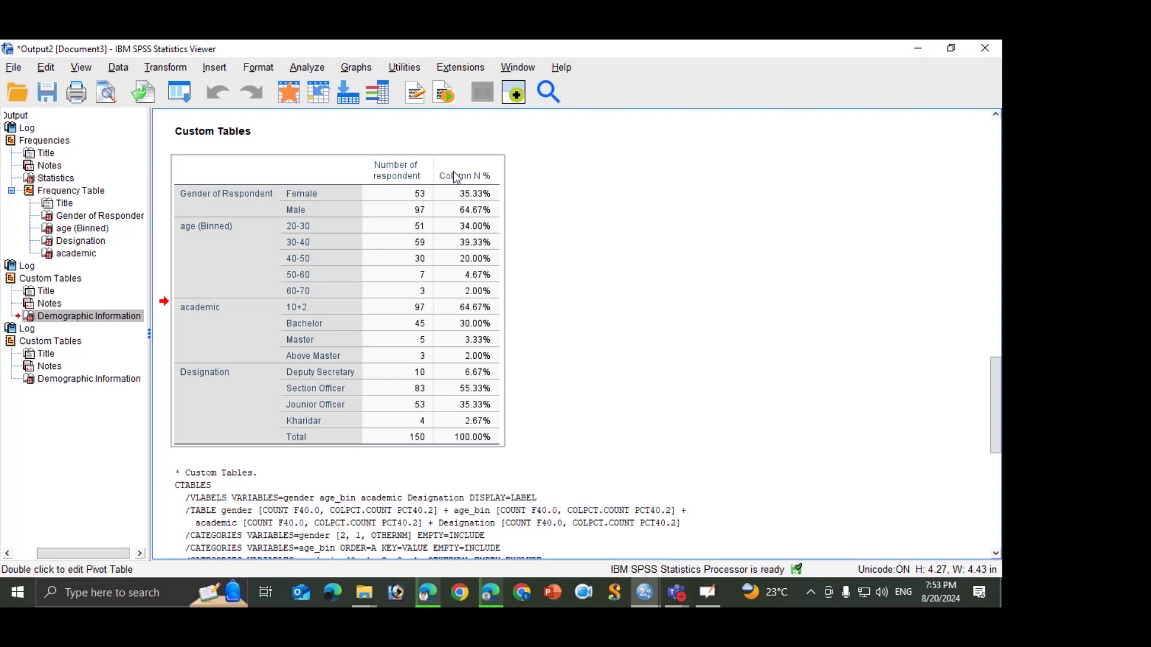
Step: Reopen the custom table's definition and relabel the Count summary statistic as "Numberr of respondent"
{"action": "scroll", "coordinate": [452, 256], "scroll_direction": "down", "scroll_amount": 3}
{"action": "scroll", "coordinate": [451, 249], "scroll_direction": "up", "scroll_amount": 4}
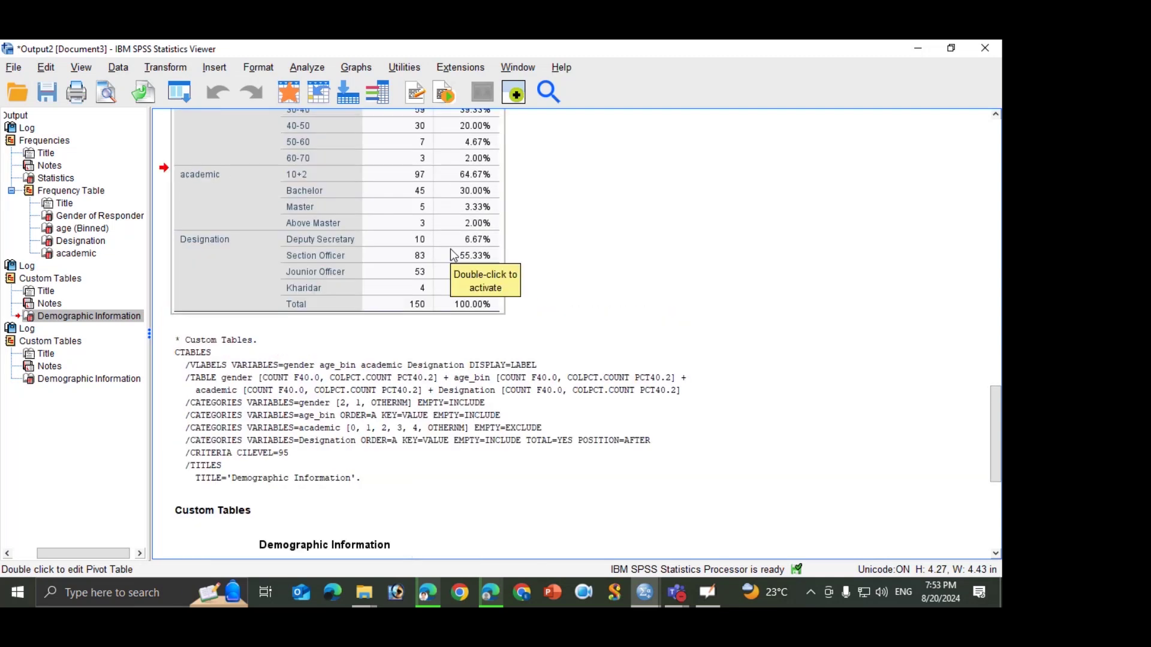
{"action": "left_click", "coordinate": [262, 72]}
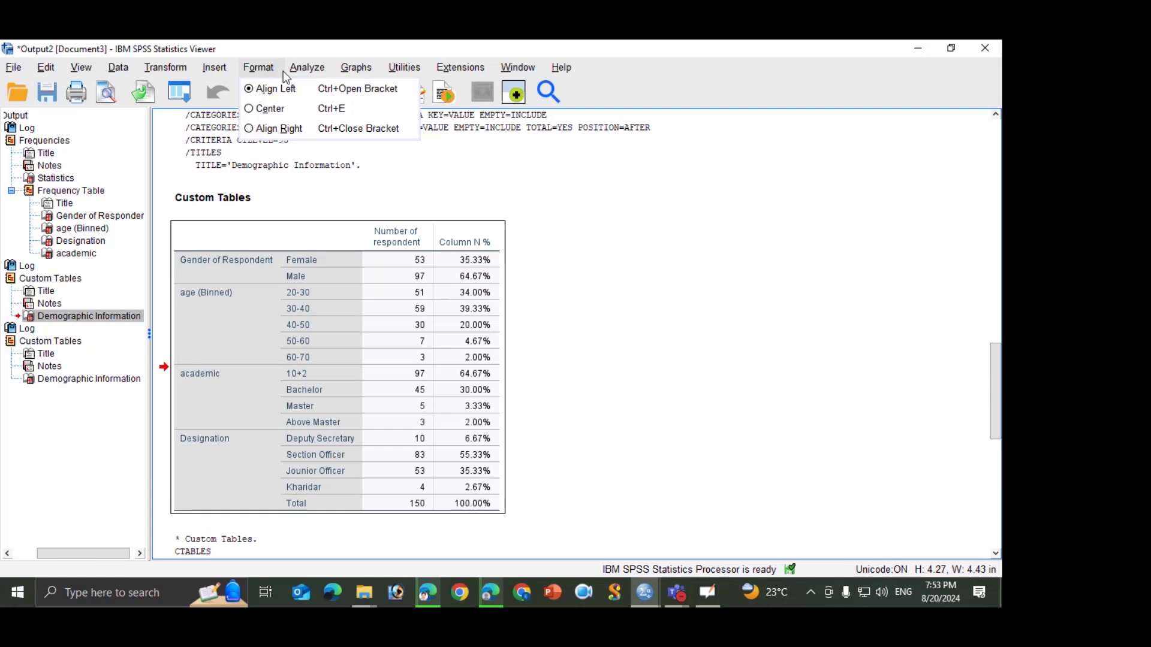
{"action": "mouse_move", "coordinate": [293, 69]}
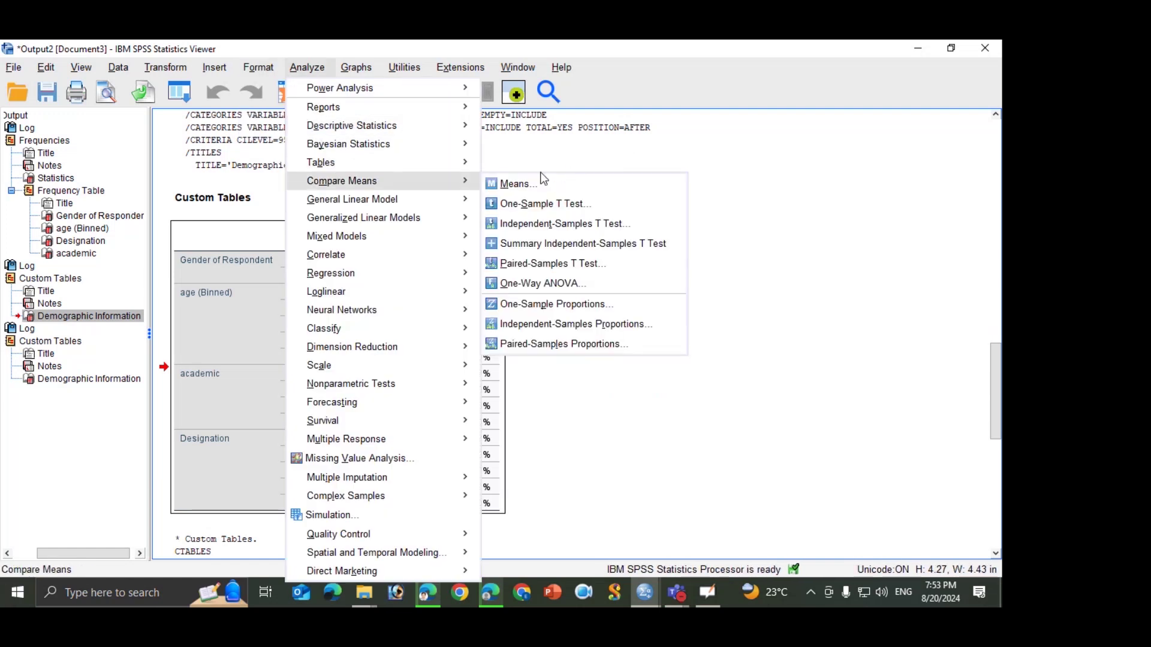
{"action": "mouse_move", "coordinate": [427, 153]}
{"action": "mouse_move", "coordinate": [465, 167]}
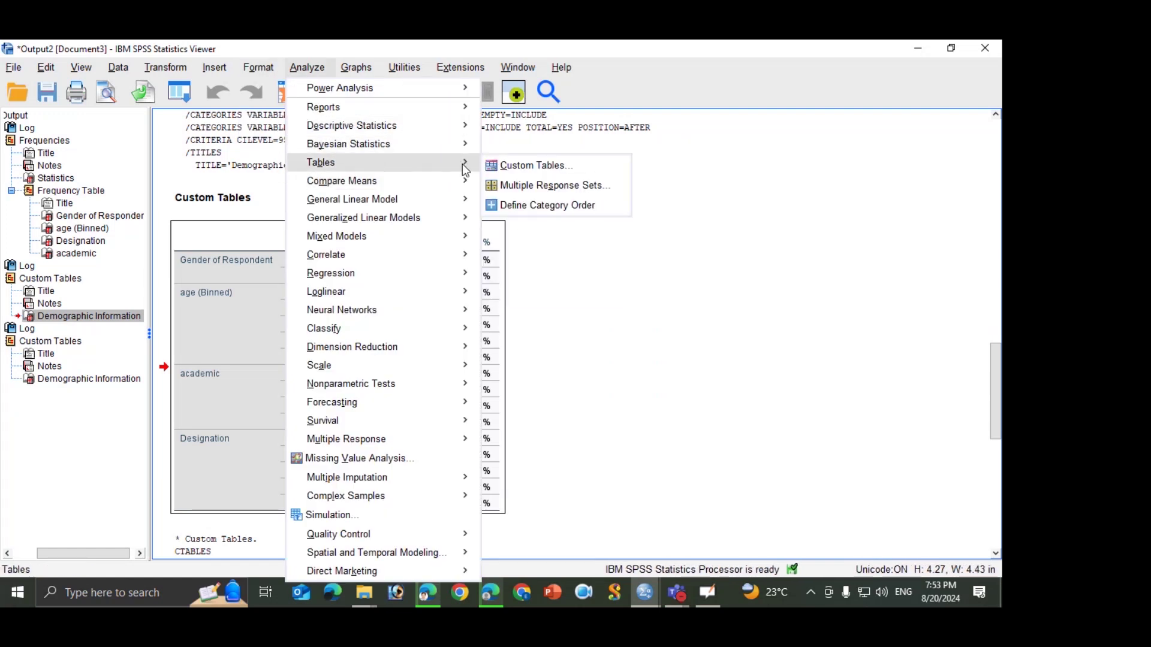
{"action": "left_click", "coordinate": [517, 166]}
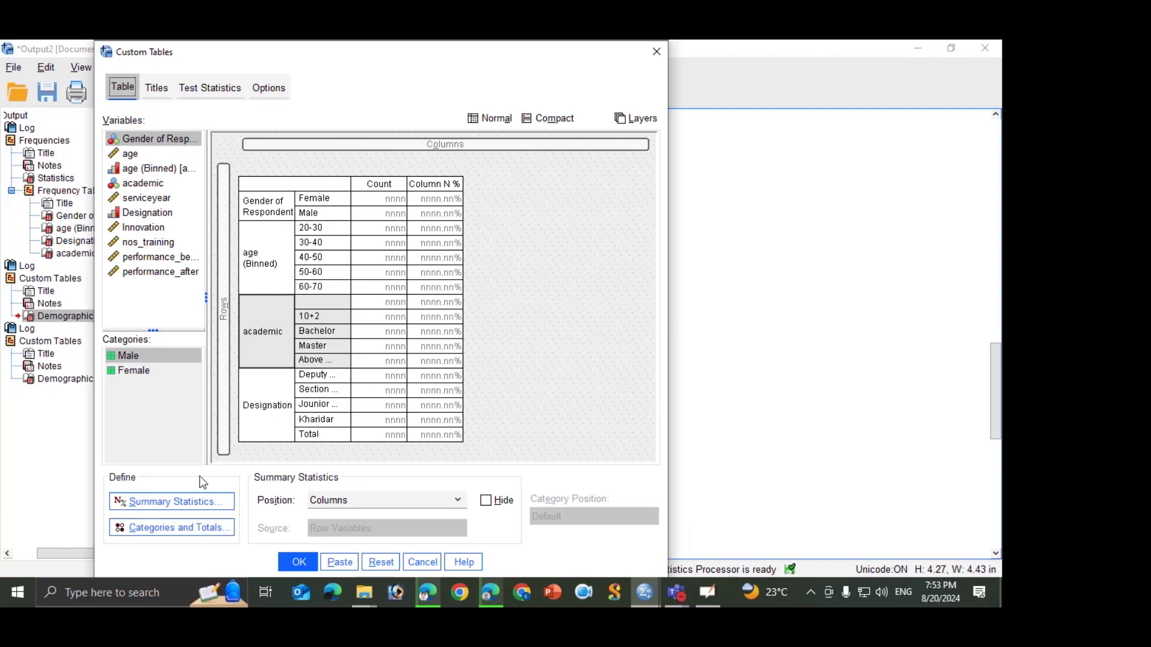
{"action": "left_click", "coordinate": [189, 505]}
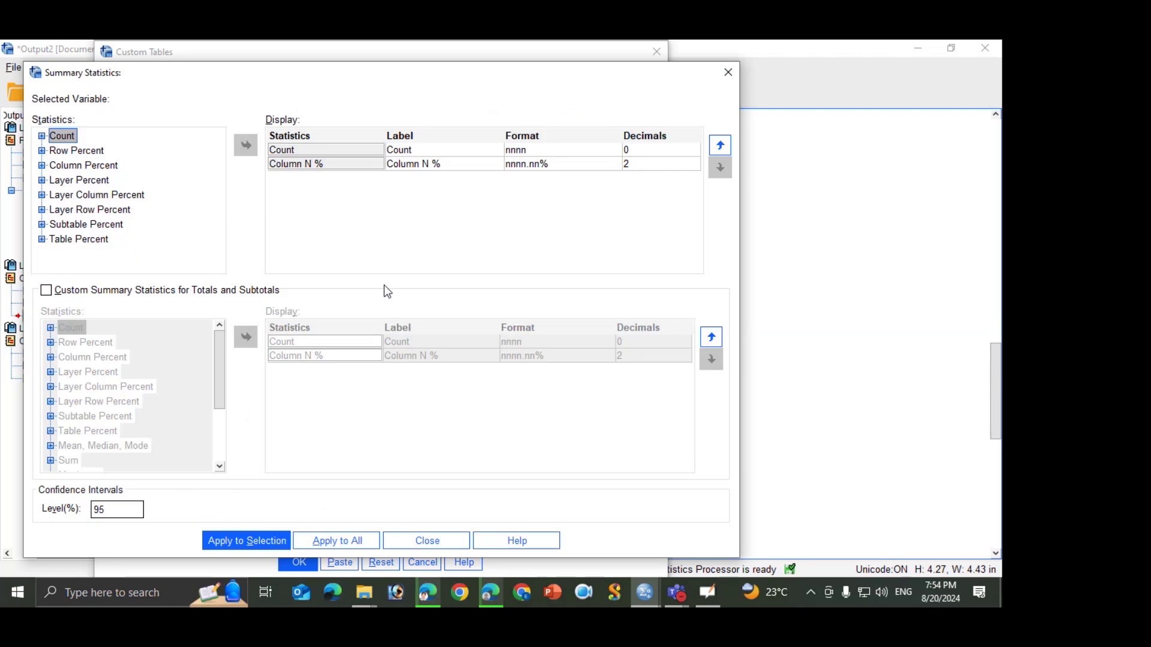
{"action": "left_click", "coordinate": [414, 151]}
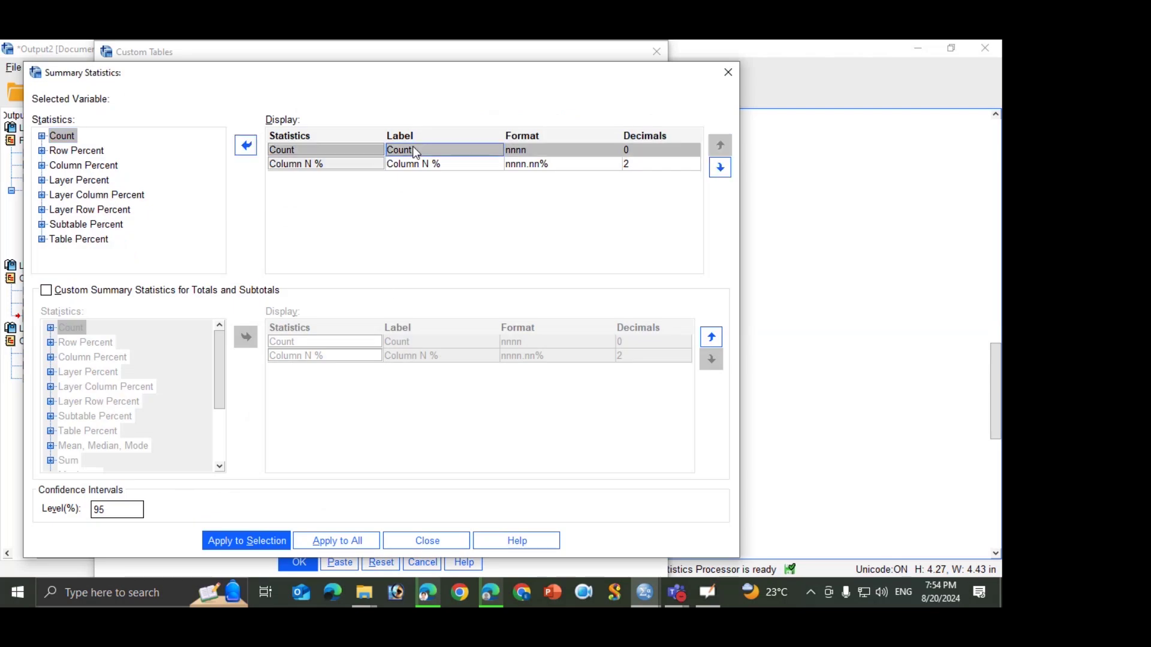
{"action": "left_click", "coordinate": [415, 150]}
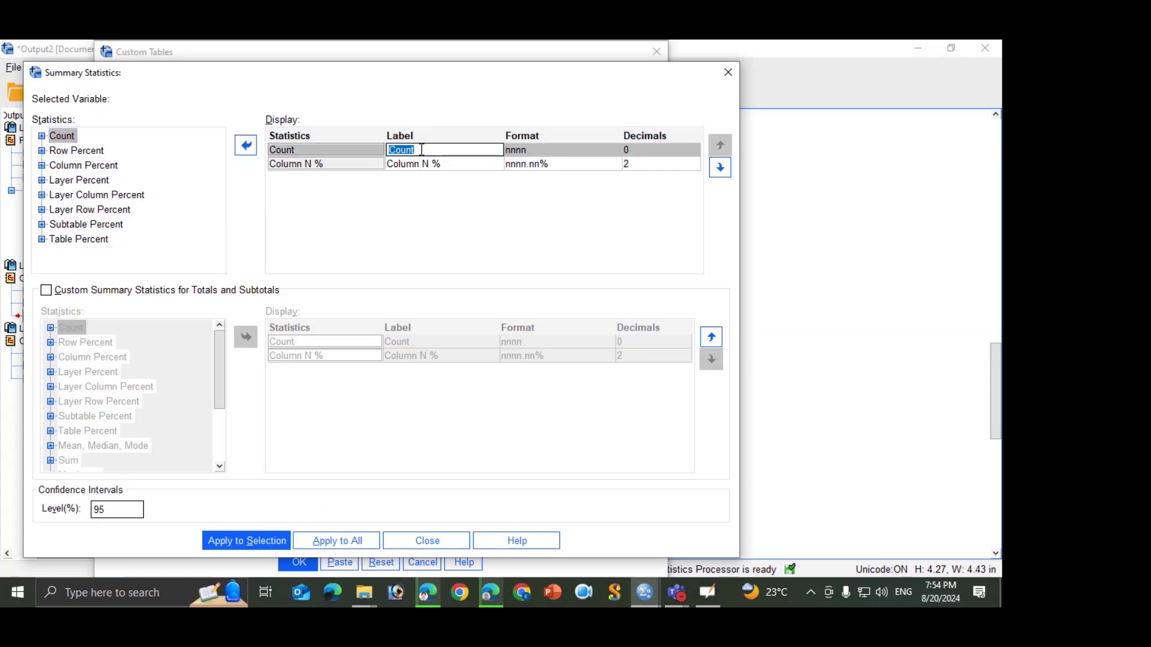
{"action": "type", "text": "Numberr of respondent"}
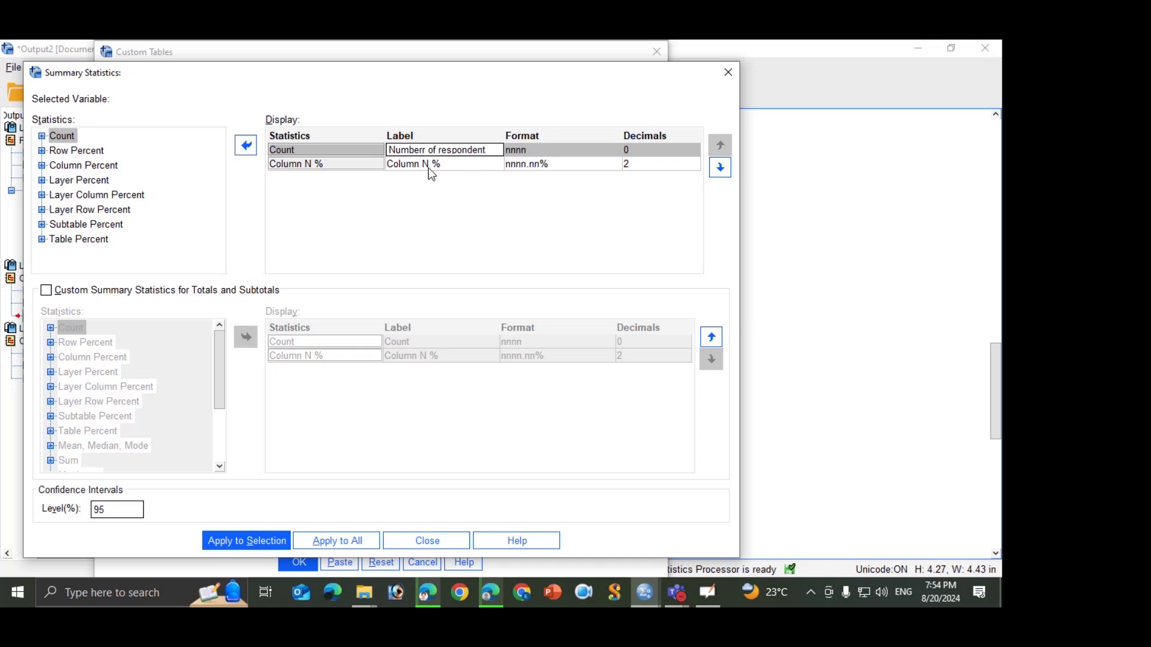
Step: Relabel the Column N % summary statistic as "Percentage"
{"action": "left_click", "coordinate": [429, 169]}
{"action": "left_click", "coordinate": [449, 165]}
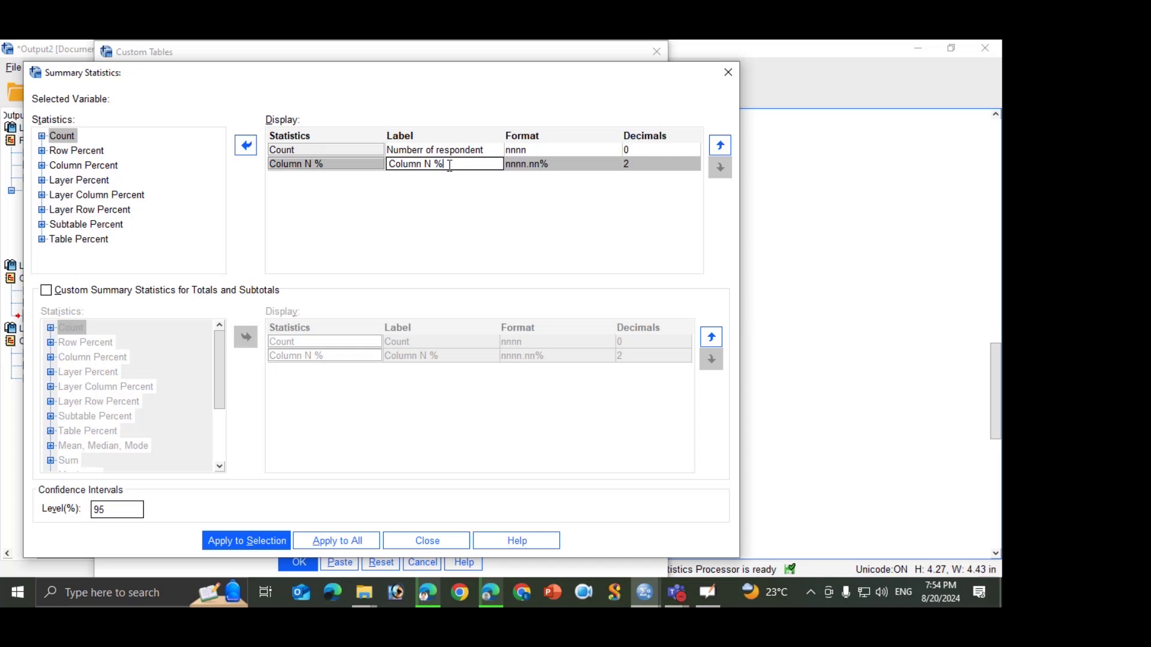
{"action": "left_click_drag", "start_coordinate": [435, 165], "coordinate": [386, 152]}
{"action": "type", "text": "Perc"}
{"action": "key", "text": "BackSpace"}
{"action": "type", "text": "centage"}
{"action": "key", "text": "Delete"}
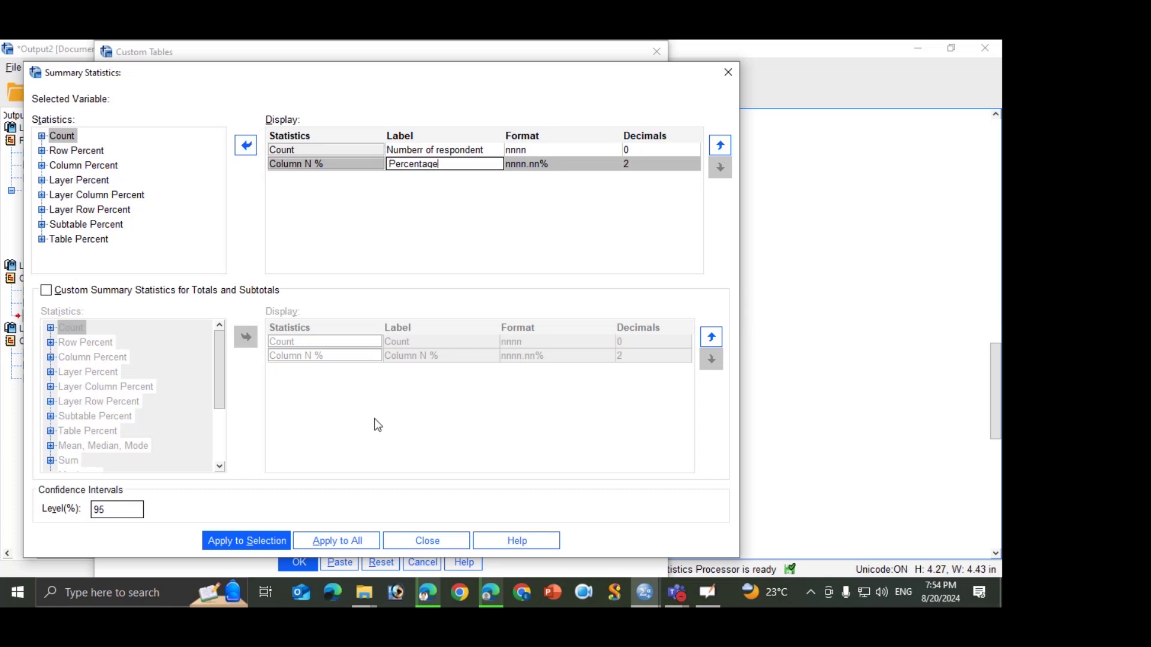
Step: Apply the relabelled summary statistics to all table variables and generate the Demographic Information table
{"action": "left_click", "coordinate": [315, 541]}
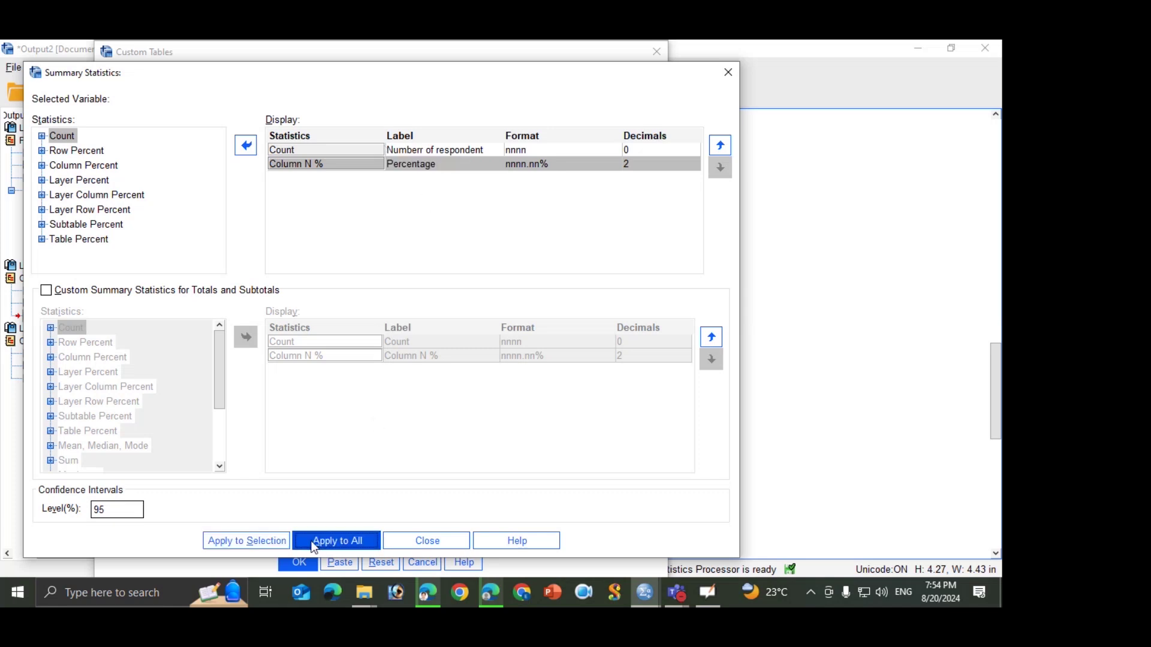
{"action": "left_click", "coordinate": [728, 72]}
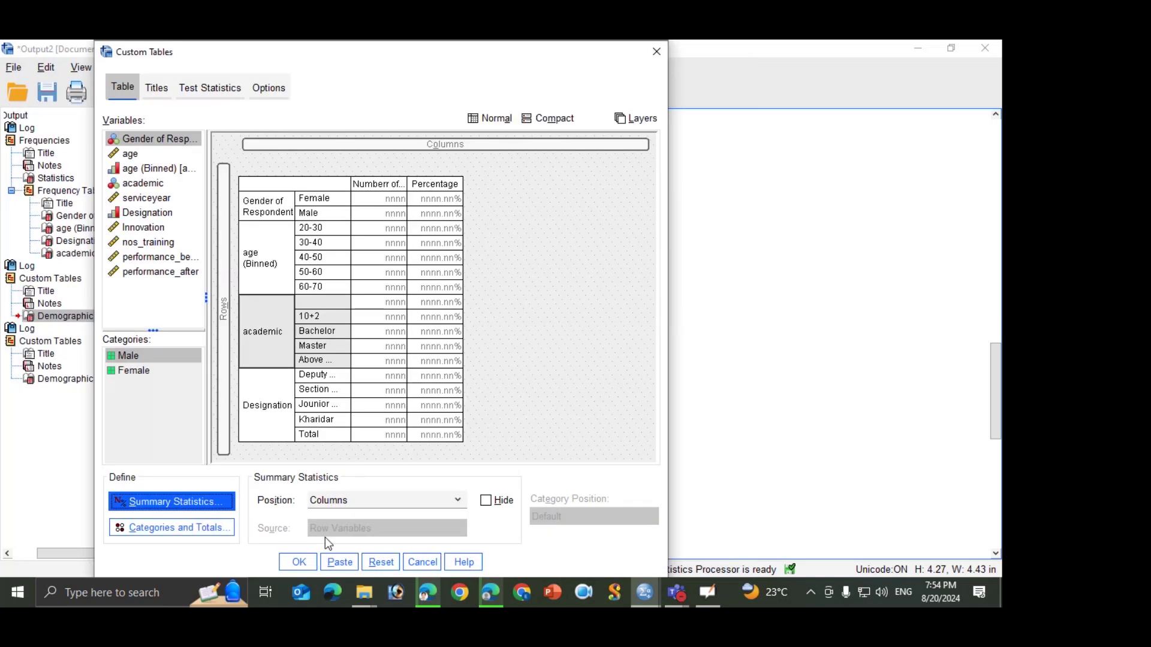
{"action": "left_click", "coordinate": [299, 562]}
{"action": "scroll", "coordinate": [351, 373], "scroll_direction": "down", "scroll_amount": 5}
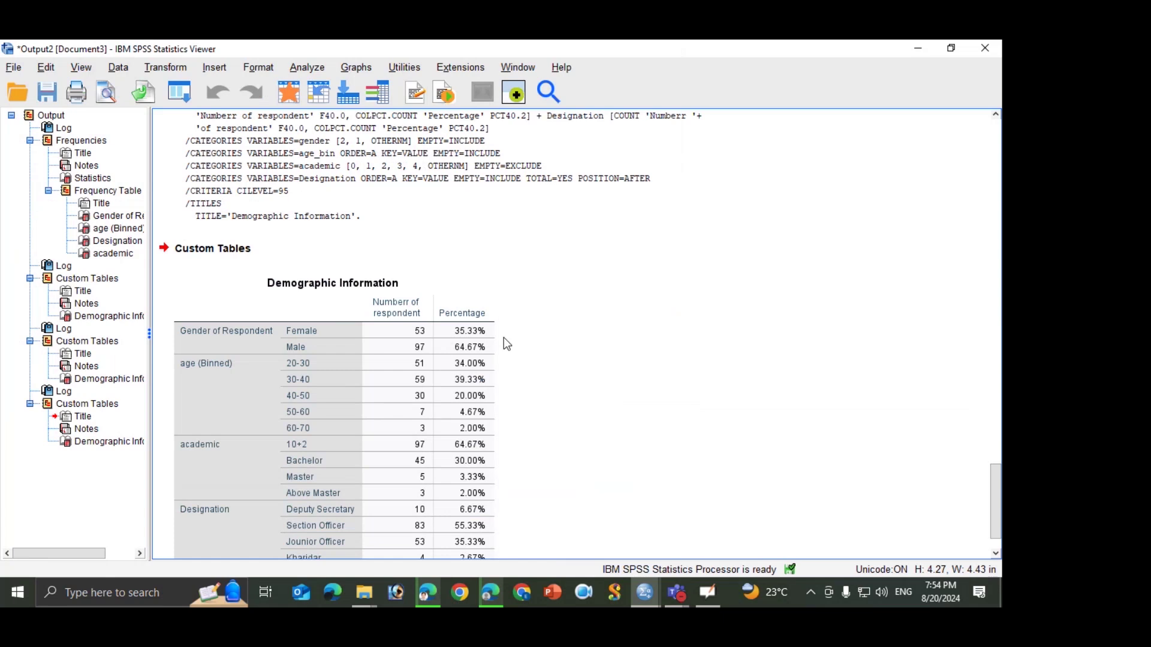
{"action": "scroll", "coordinate": [431, 507], "scroll_direction": "down", "scroll_amount": 1}
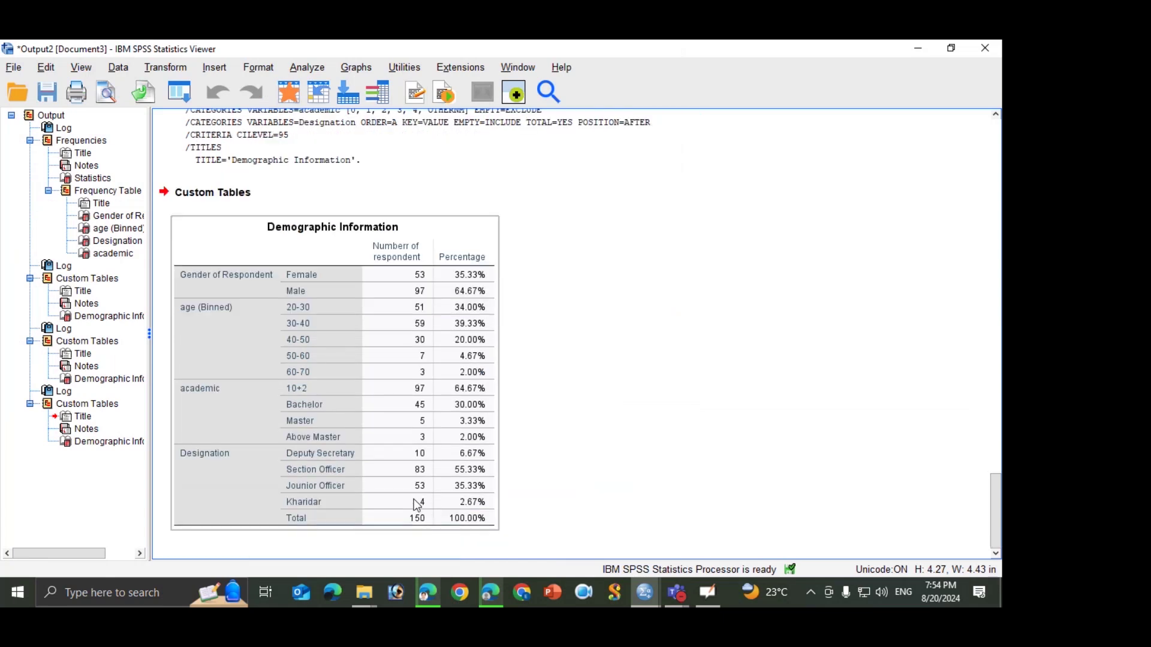
{"action": "left_click", "coordinate": [509, 528]}
{"action": "left_click", "coordinate": [278, 499]}
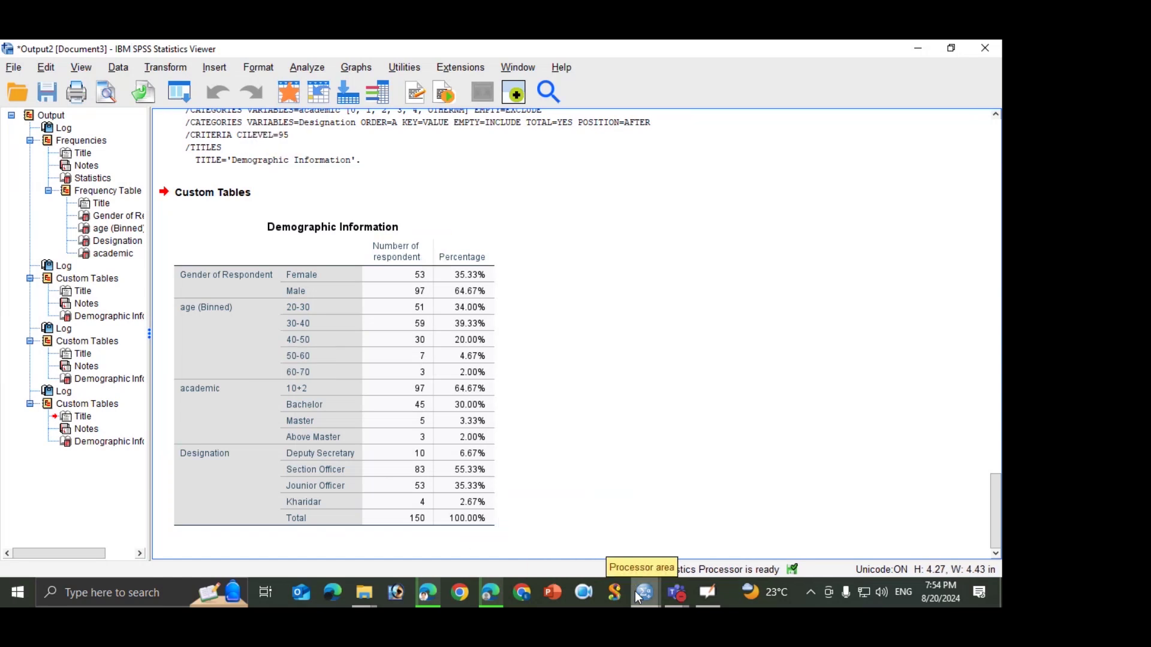
Step: Return to the performance.sav data and rerun Frequencies for Gender of Respondent, age (Binned), Designation and academic
{"action": "mouse_move", "coordinate": [635, 591]}
{"action": "left_click", "coordinate": [600, 548]}
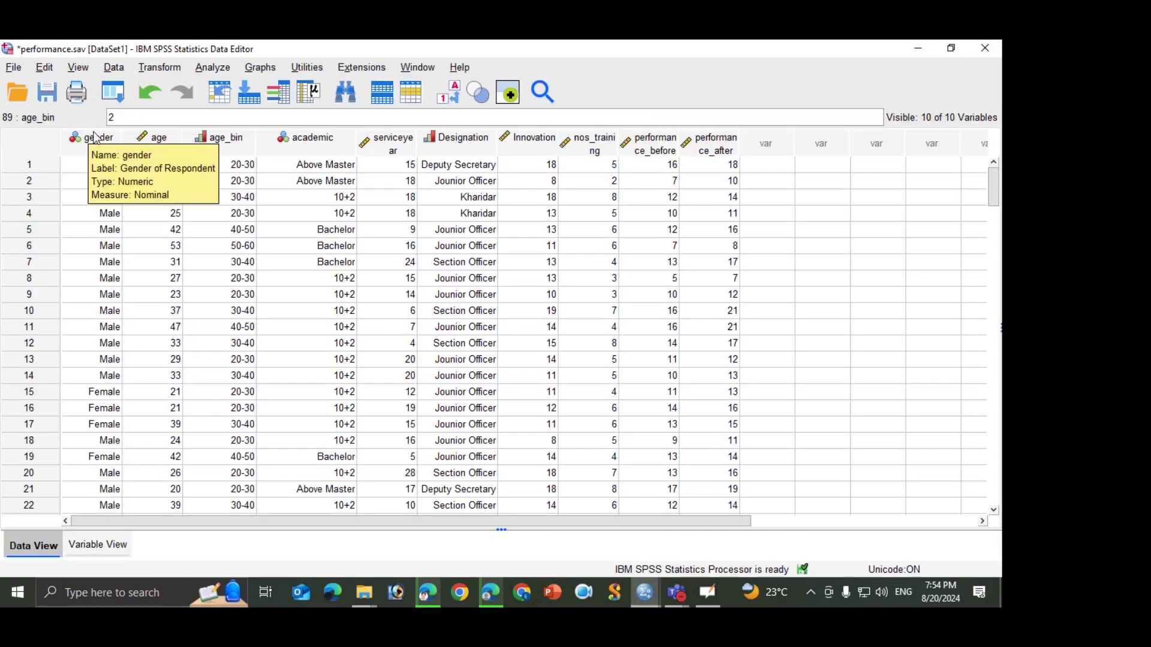
{"action": "mouse_move", "coordinate": [251, 142]}
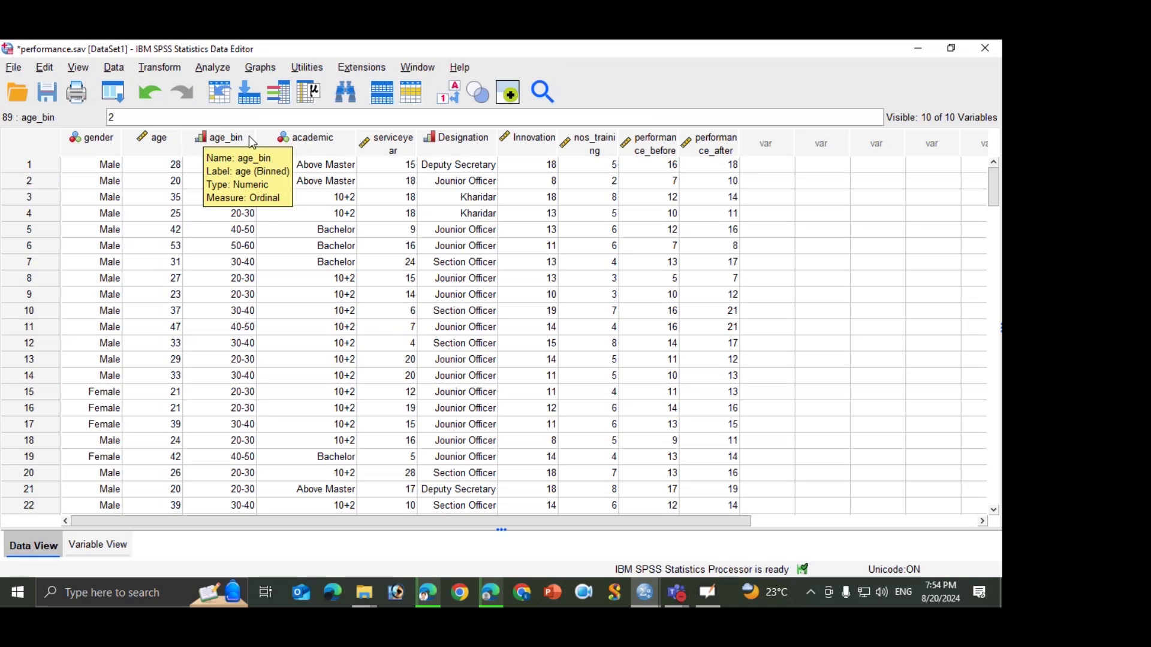
{"action": "mouse_move", "coordinate": [478, 145]}
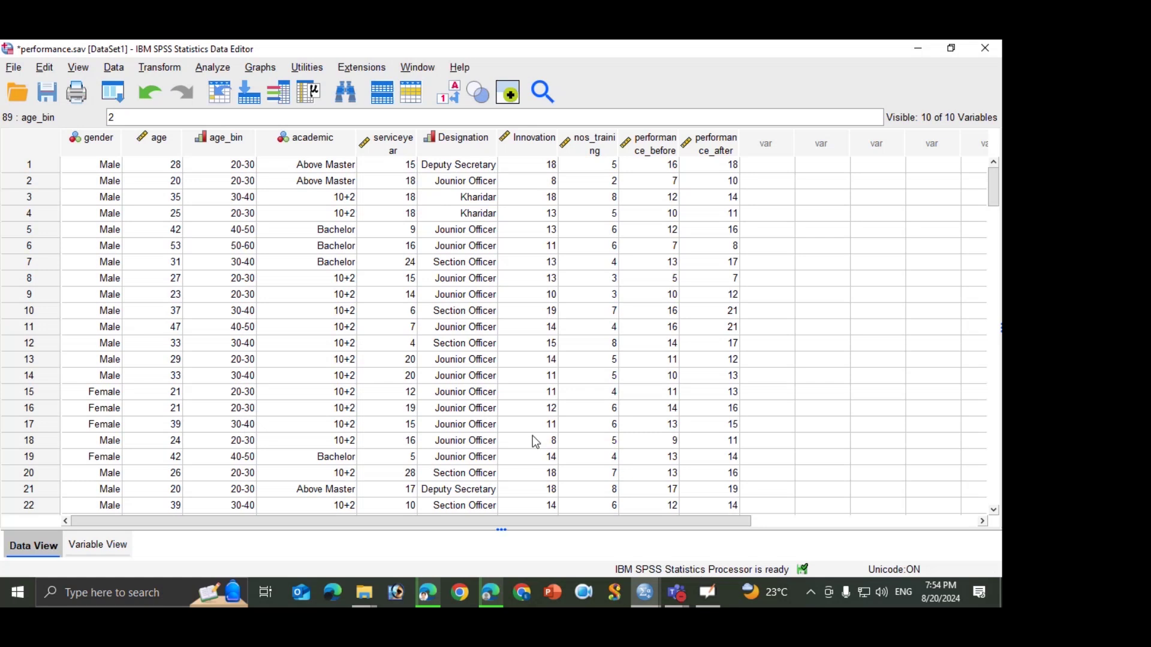
{"action": "left_click", "coordinate": [217, 69]}
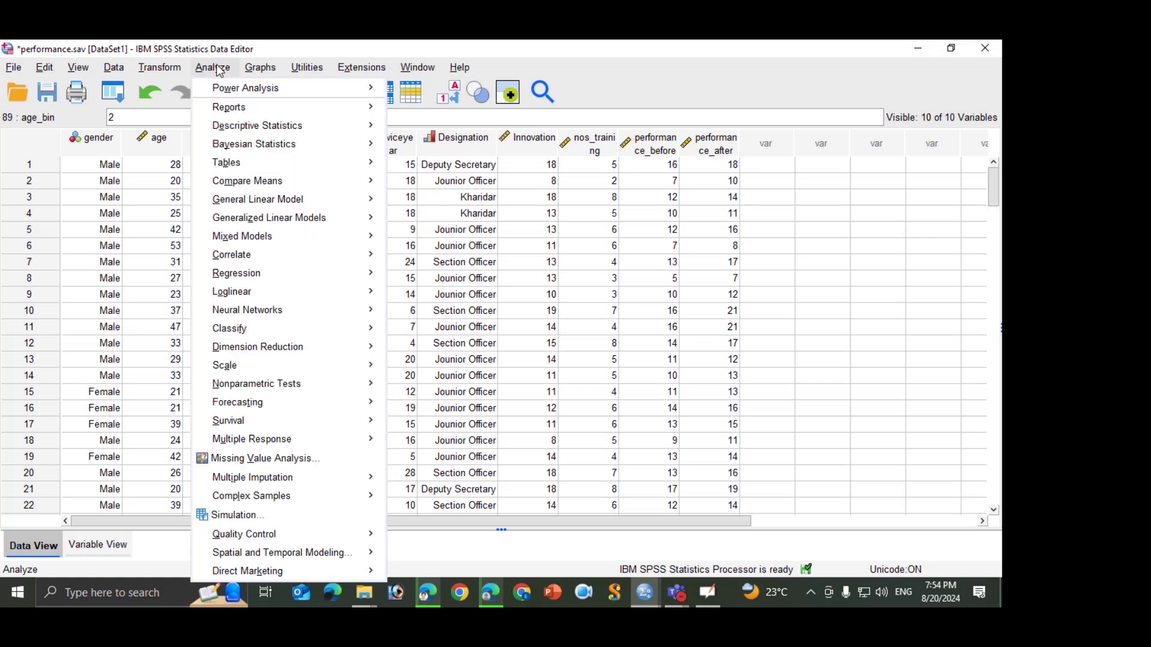
{"action": "mouse_move", "coordinate": [288, 123]}
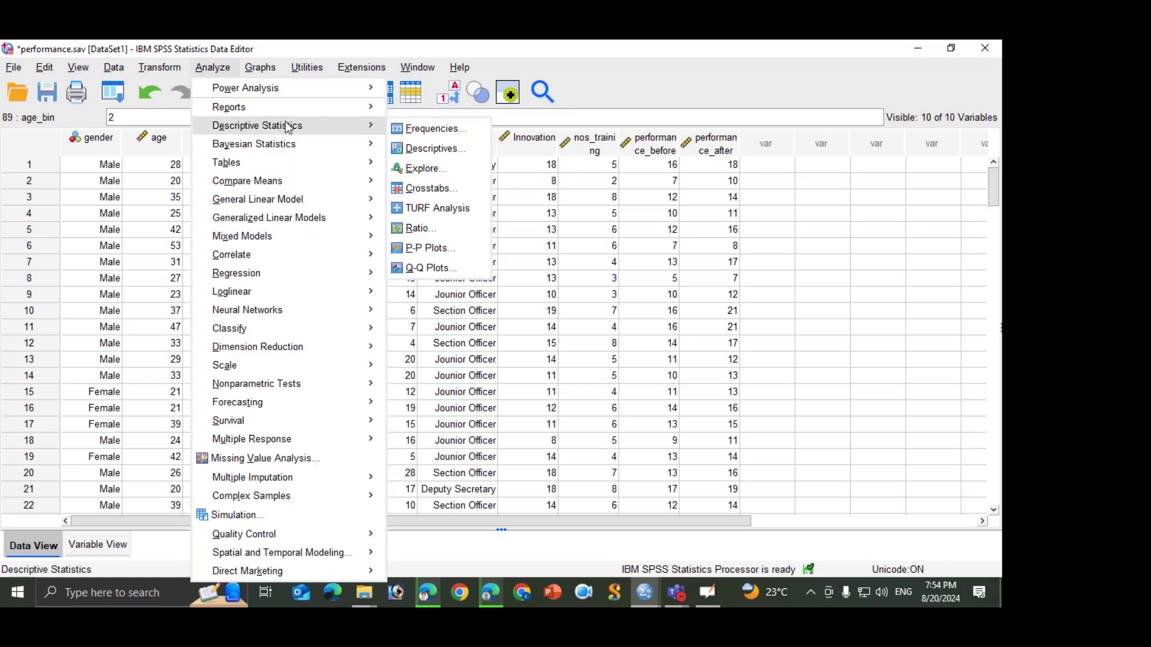
{"action": "left_click", "coordinate": [436, 128]}
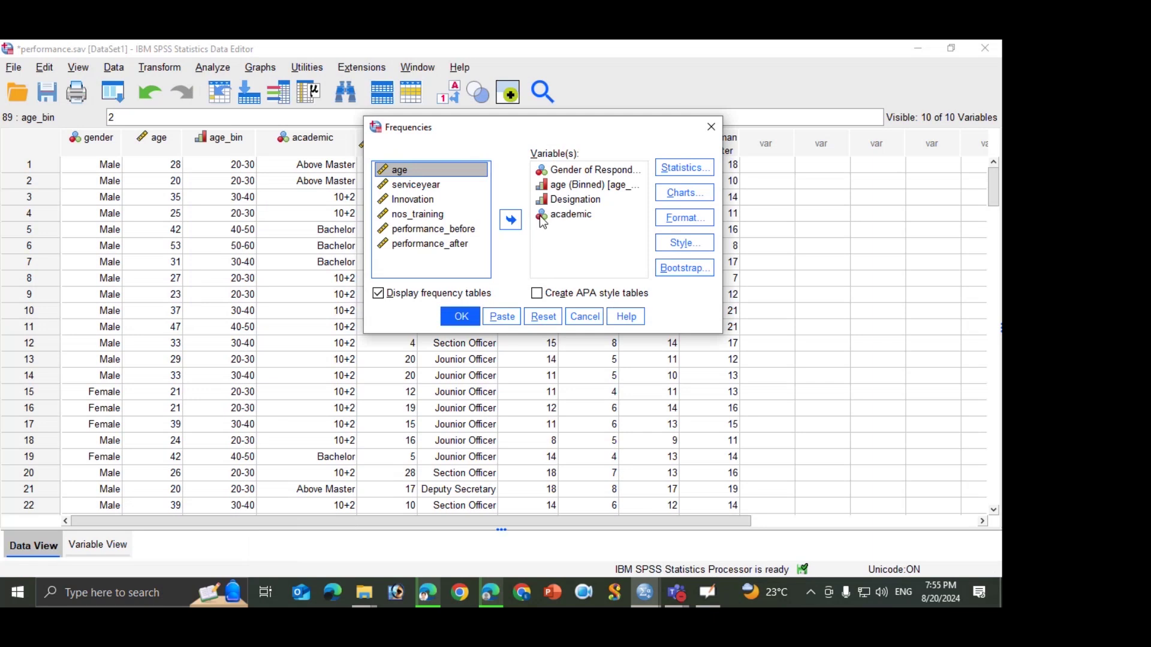
{"action": "left_click", "coordinate": [460, 317]}
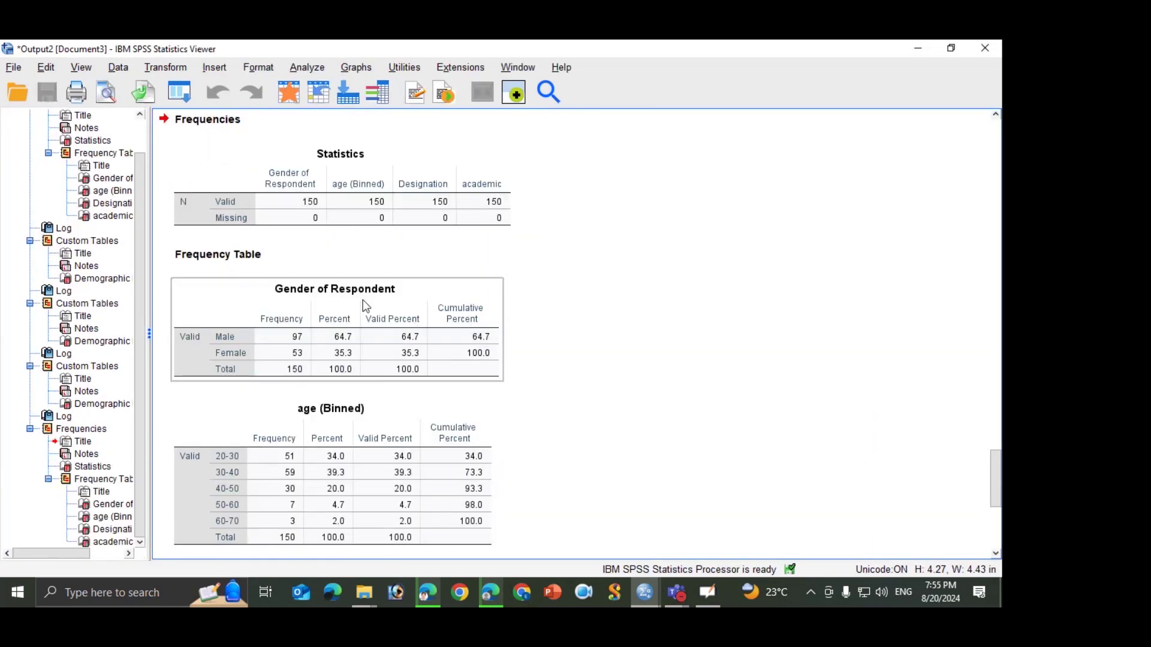
{"action": "scroll", "coordinate": [362, 299], "scroll_direction": "down", "scroll_amount": 2}
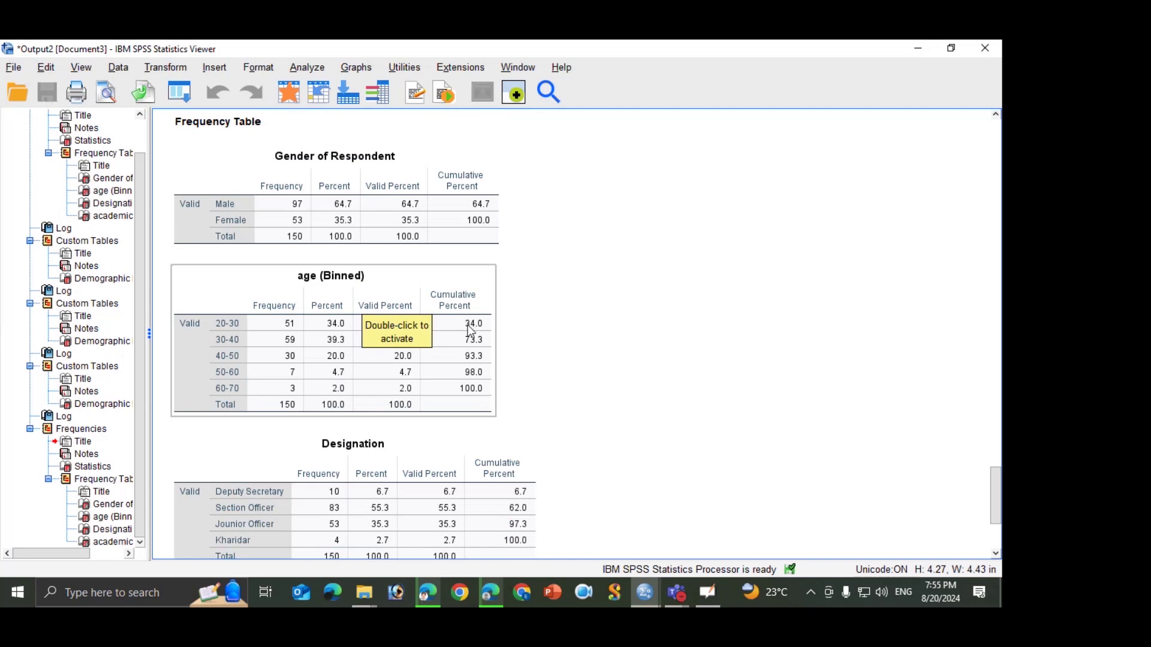
{"action": "scroll", "coordinate": [471, 330], "scroll_direction": "down", "scroll_amount": 2}
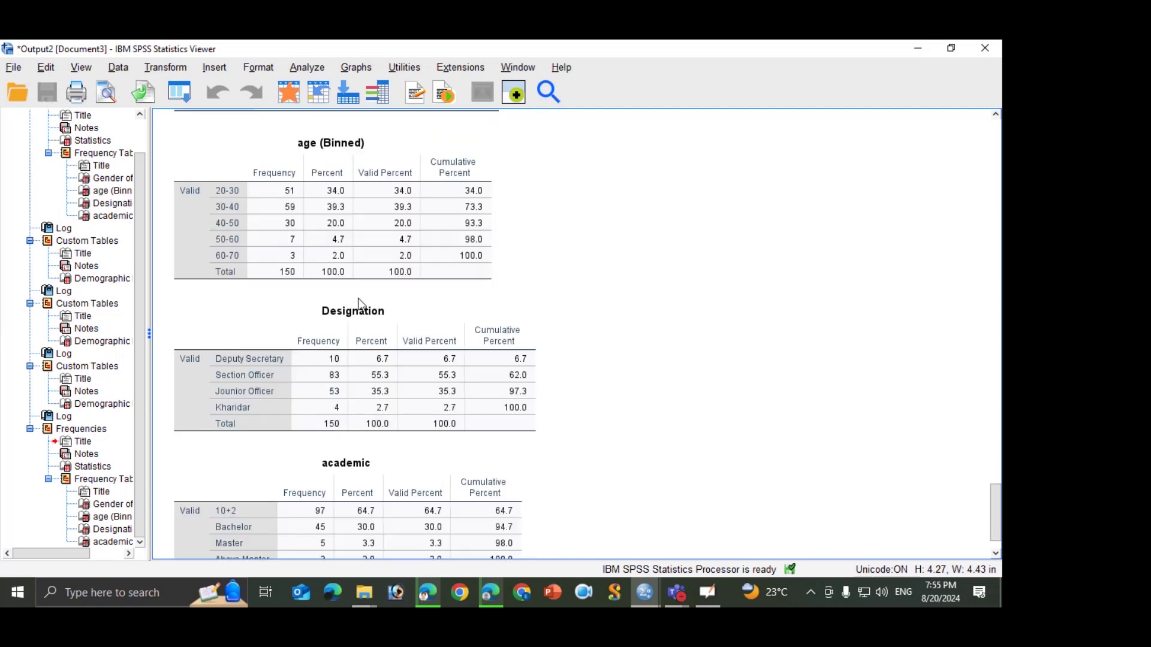
{"action": "scroll", "coordinate": [358, 315], "scroll_direction": "down", "scroll_amount": 1}
{"action": "scroll", "coordinate": [358, 315], "scroll_direction": "up", "scroll_amount": 11}
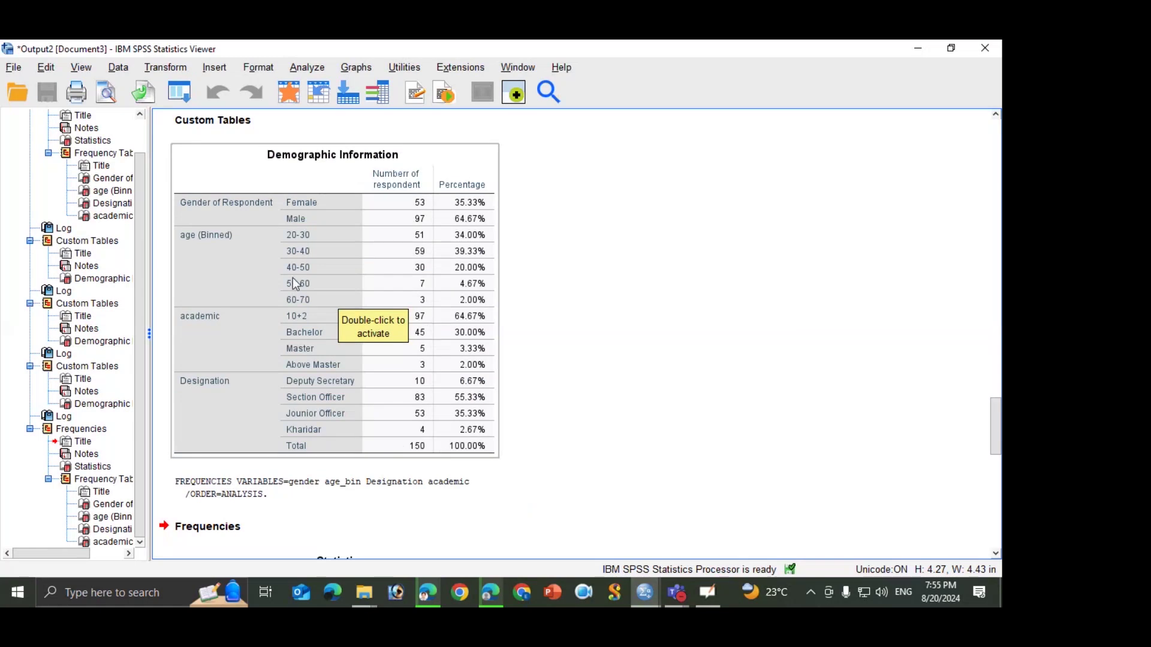
{"action": "left_click", "coordinate": [324, 67]}
{"action": "mouse_move", "coordinate": [347, 166]}
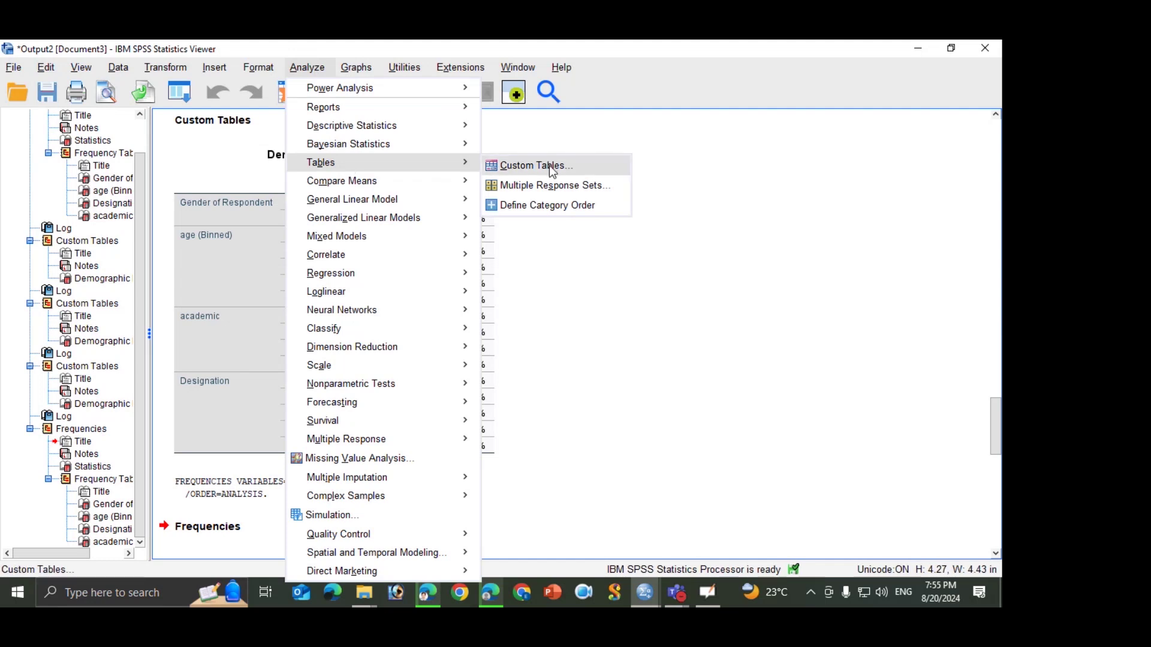
{"action": "left_click", "coordinate": [605, 293]}
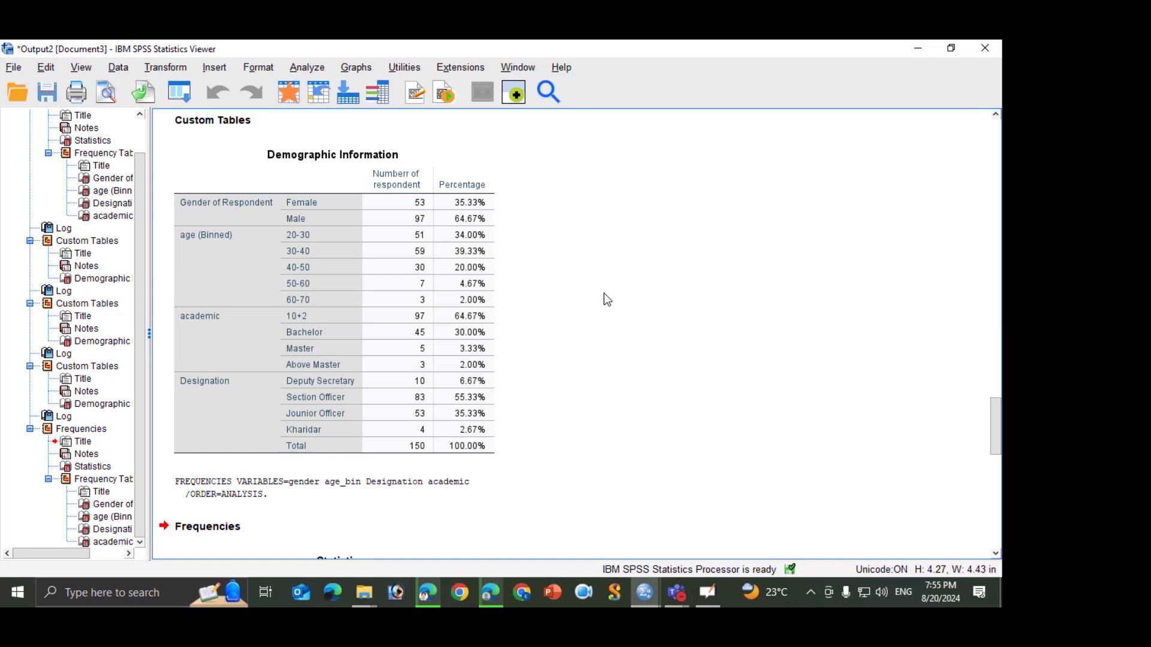
Step: Return to the performance.sav data and start a Descriptives analysis with age and serviceyear as variables
{"action": "left_click", "coordinate": [645, 592]}
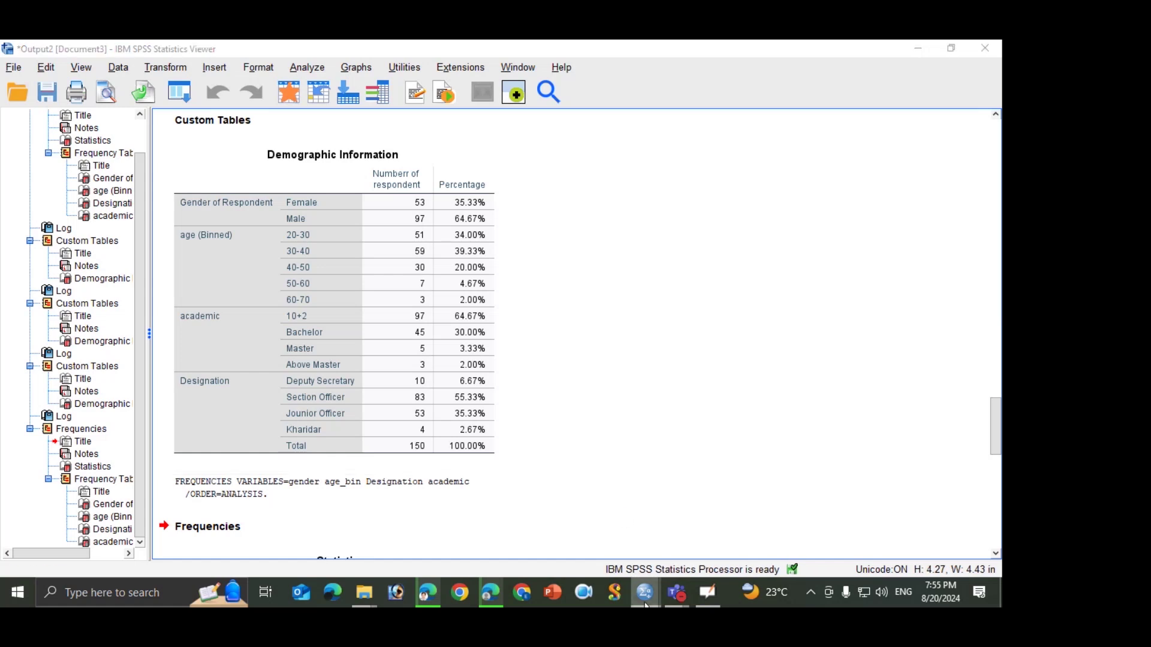
{"action": "left_click", "coordinate": [628, 552]}
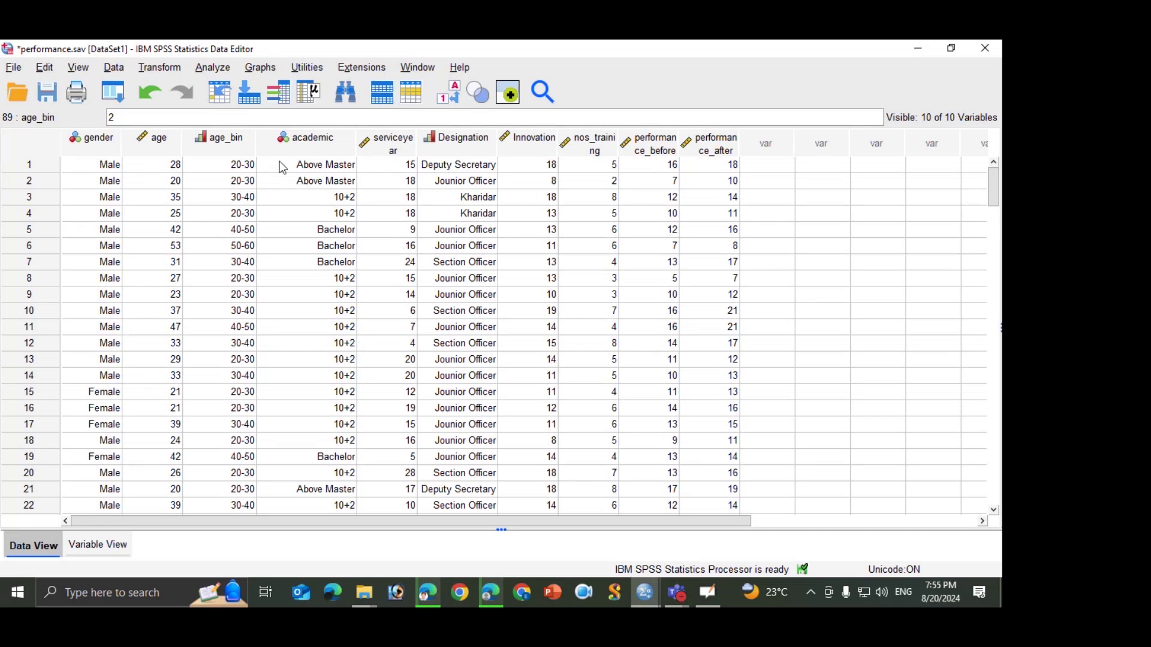
{"action": "left_click", "coordinate": [210, 71]}
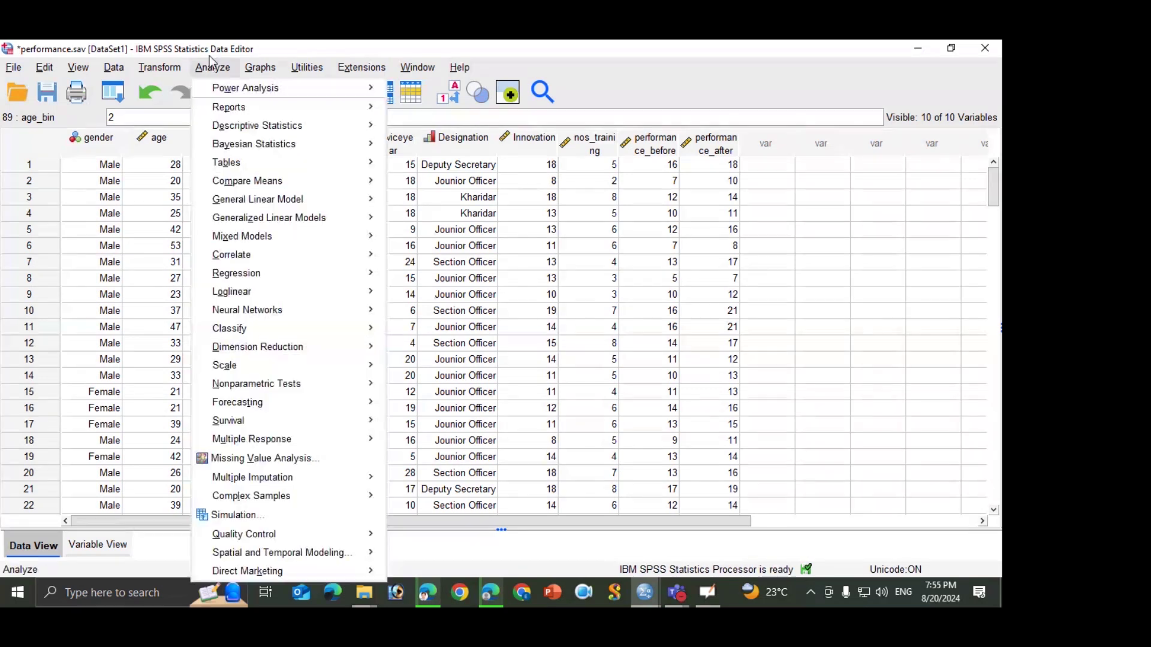
{"action": "mouse_move", "coordinate": [250, 131]}
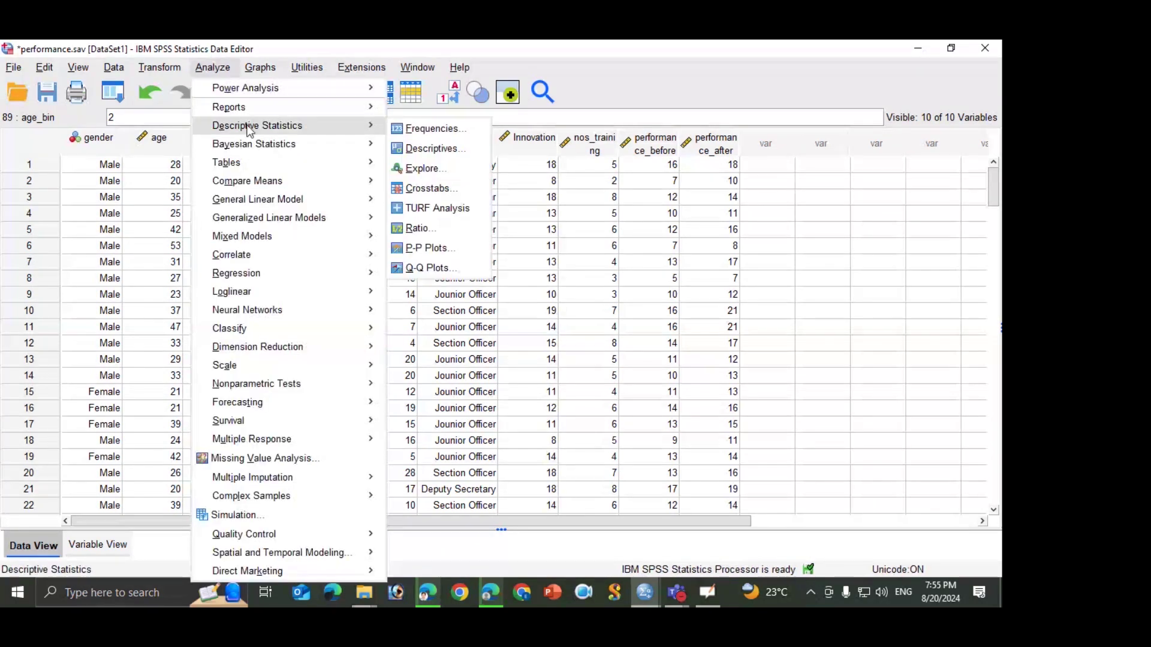
{"action": "left_click", "coordinate": [455, 149]}
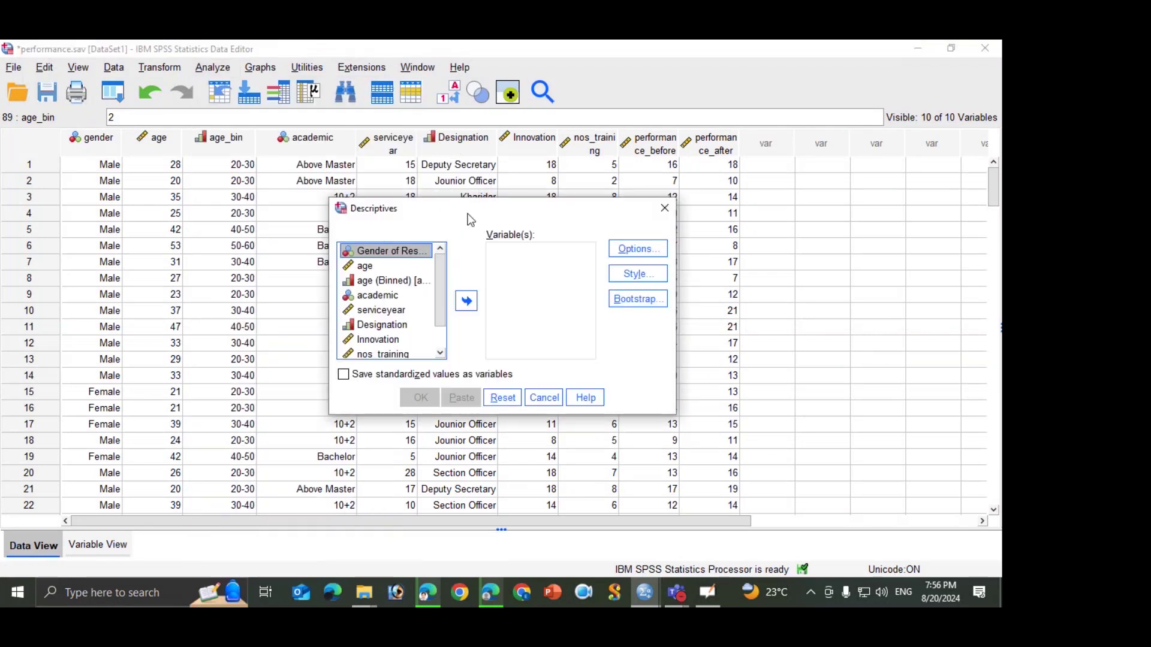
{"action": "left_click", "coordinate": [332, 176]}
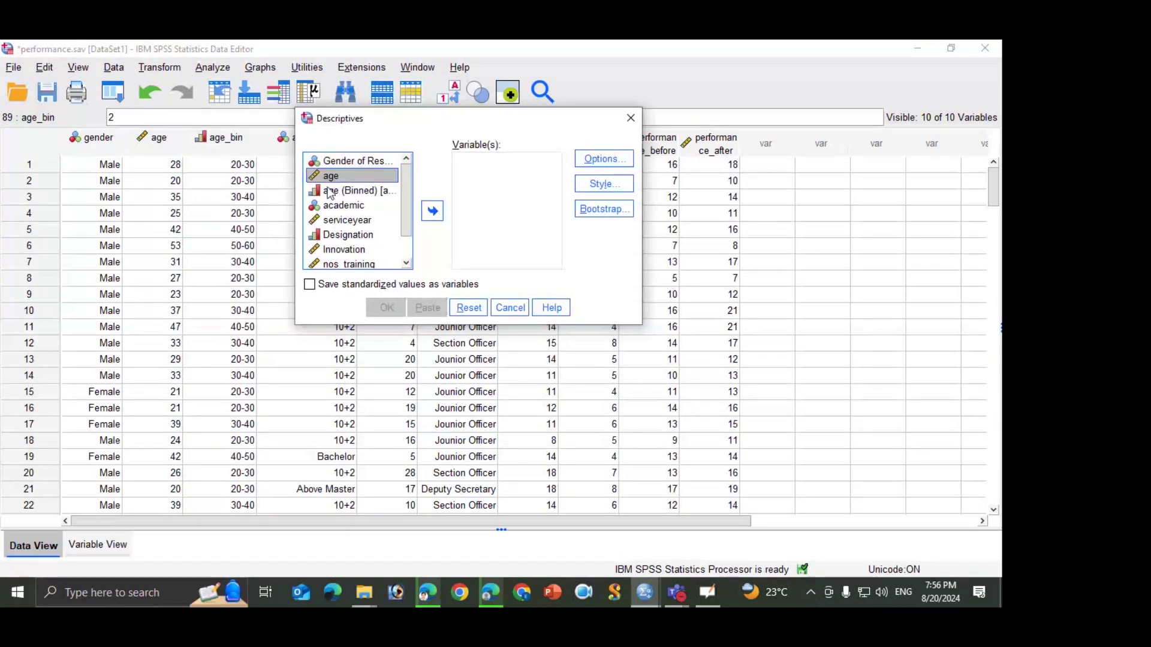
{"action": "left_click", "coordinate": [433, 211]}
{"action": "left_click", "coordinate": [345, 205]}
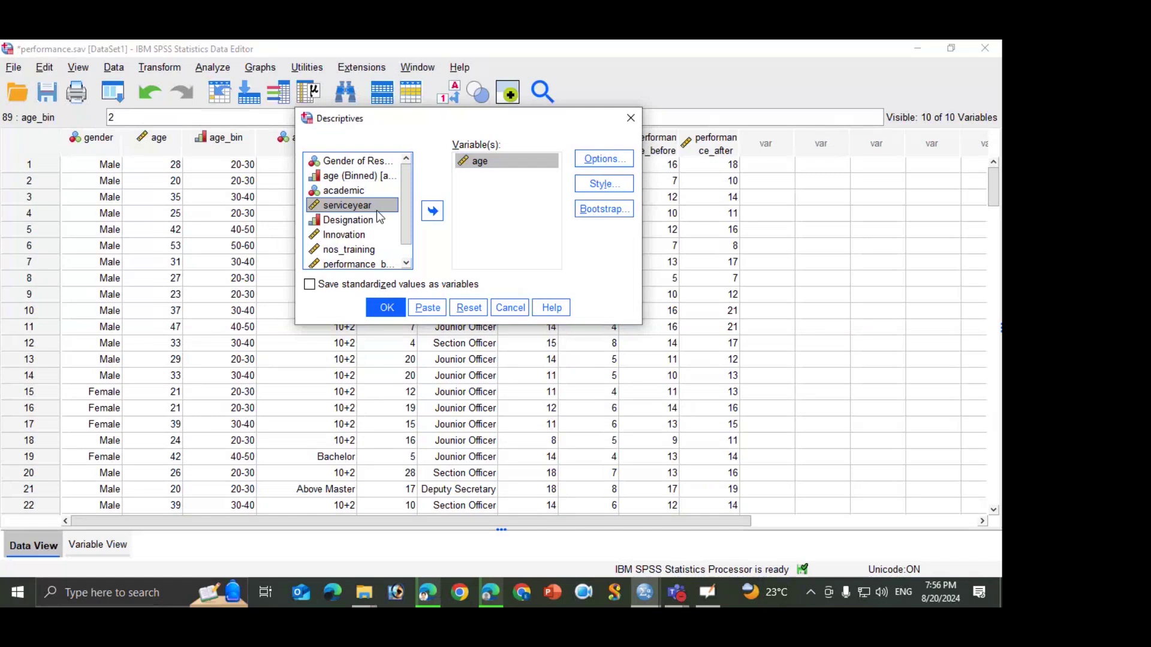
{"action": "left_click", "coordinate": [432, 211]}
Step: Add Innovation, nos_training, performance_before and performance_after, and run Descriptives with mean, standard deviation, minimum and maximum
{"action": "left_click", "coordinate": [347, 220]}
{"action": "key", "text": "shift+Down"}
{"action": "key", "text": "shift+Down"}
{"action": "key", "text": "shift+Down"}
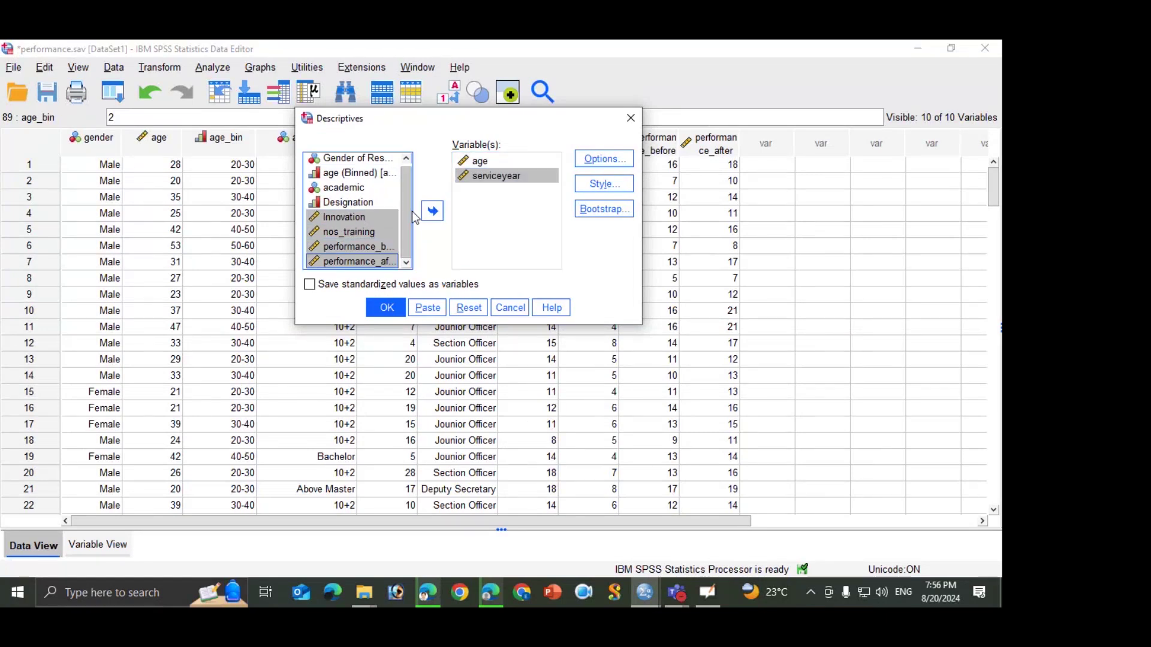
{"action": "left_click", "coordinate": [433, 211]}
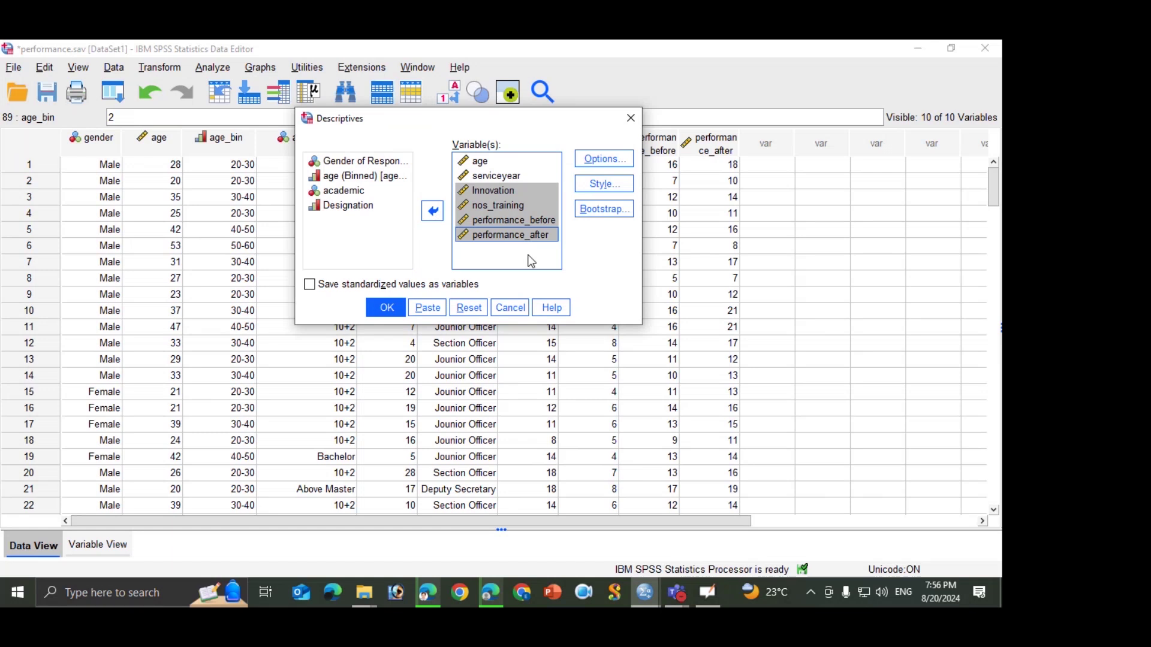
{"action": "left_click", "coordinate": [603, 159]}
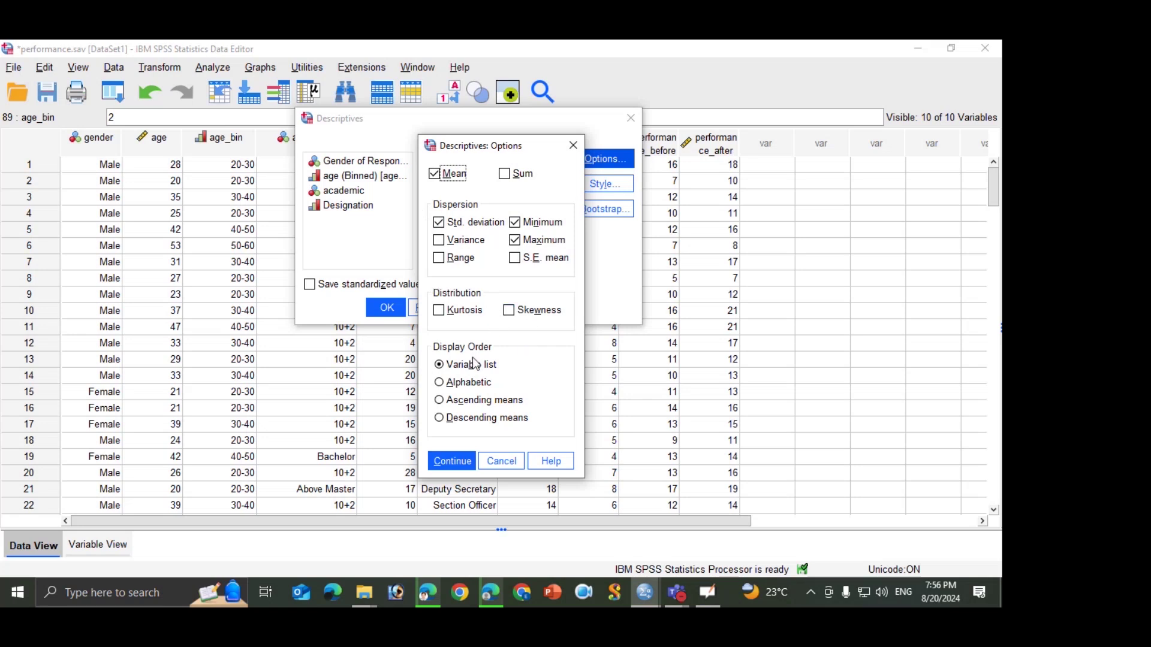
{"action": "left_click", "coordinate": [453, 463]}
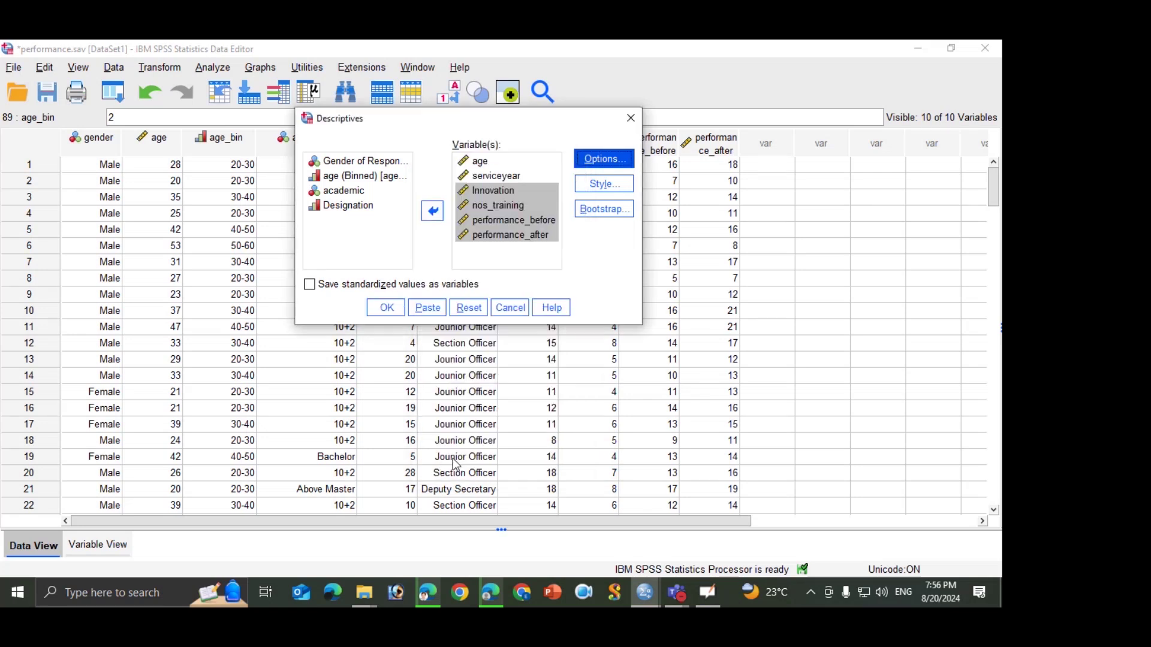
{"action": "left_click", "coordinate": [386, 308]}
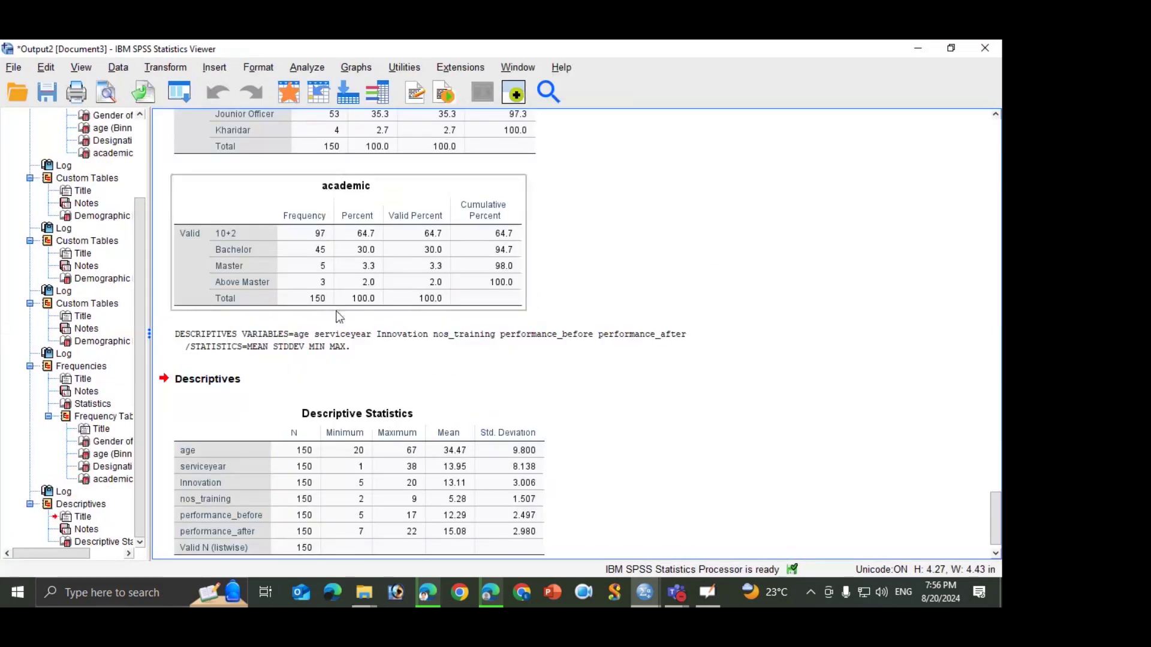
Step: Reopen Custom Tables and reset all of its tabs to clear the previous table definition
{"action": "scroll", "coordinate": [337, 311], "scroll_direction": "up", "scroll_amount": 4}
{"action": "scroll", "coordinate": [335, 308], "scroll_direction": "down", "scroll_amount": 5}
{"action": "left_click", "coordinate": [429, 389]}
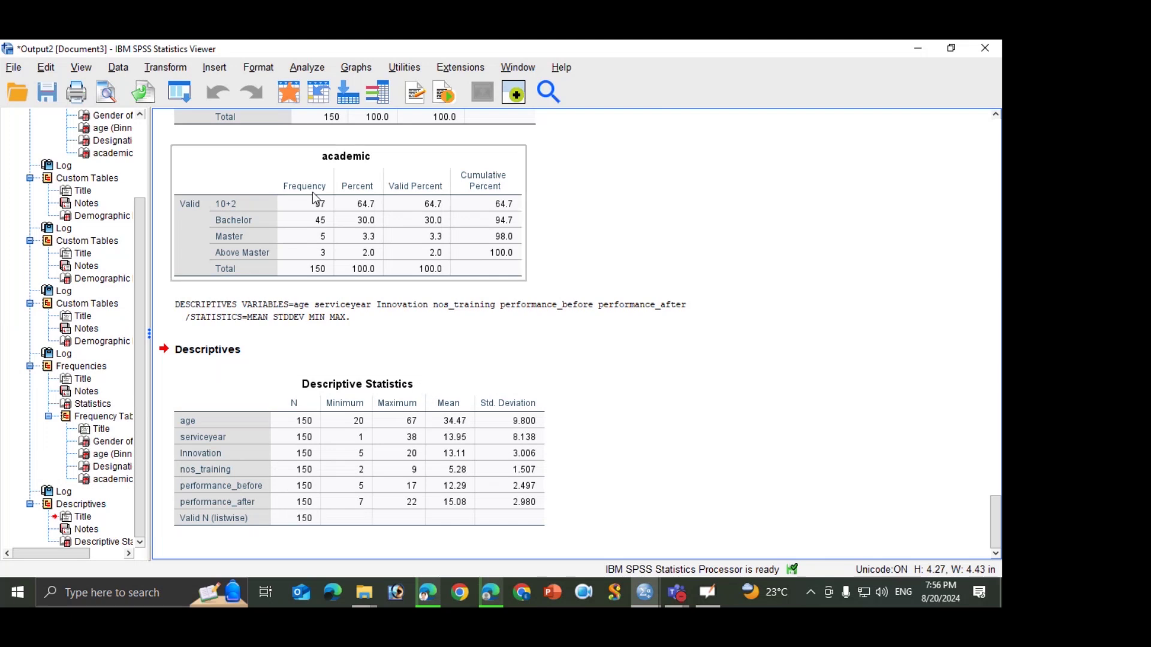
{"action": "left_click", "coordinate": [306, 67]}
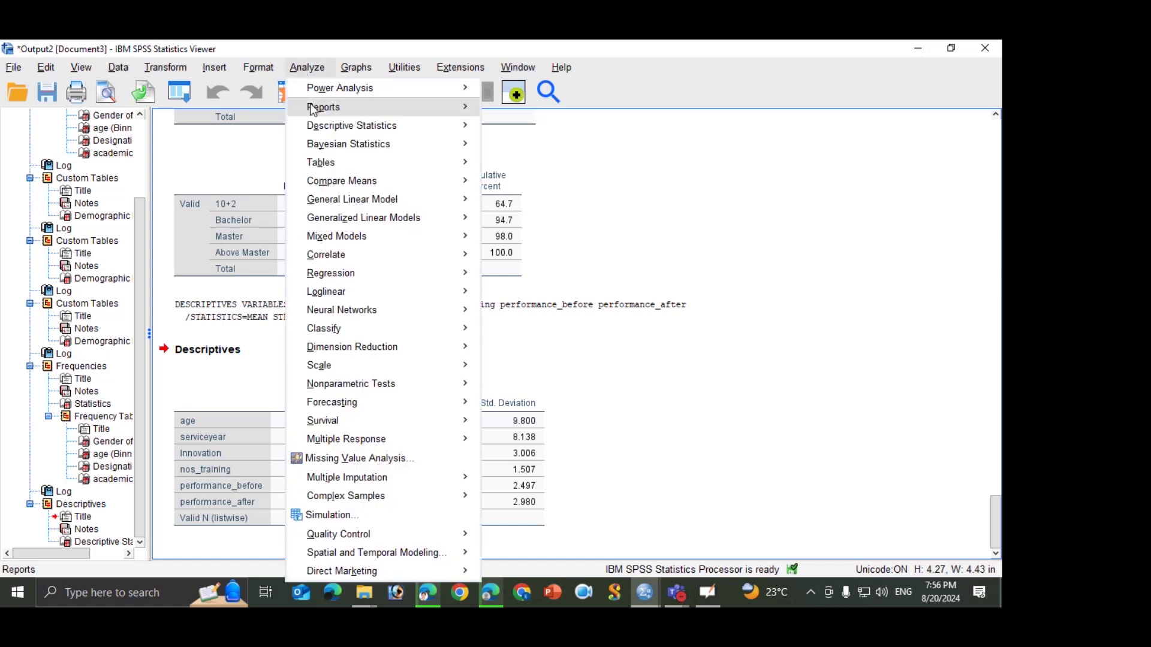
{"action": "left_click", "coordinate": [339, 162]}
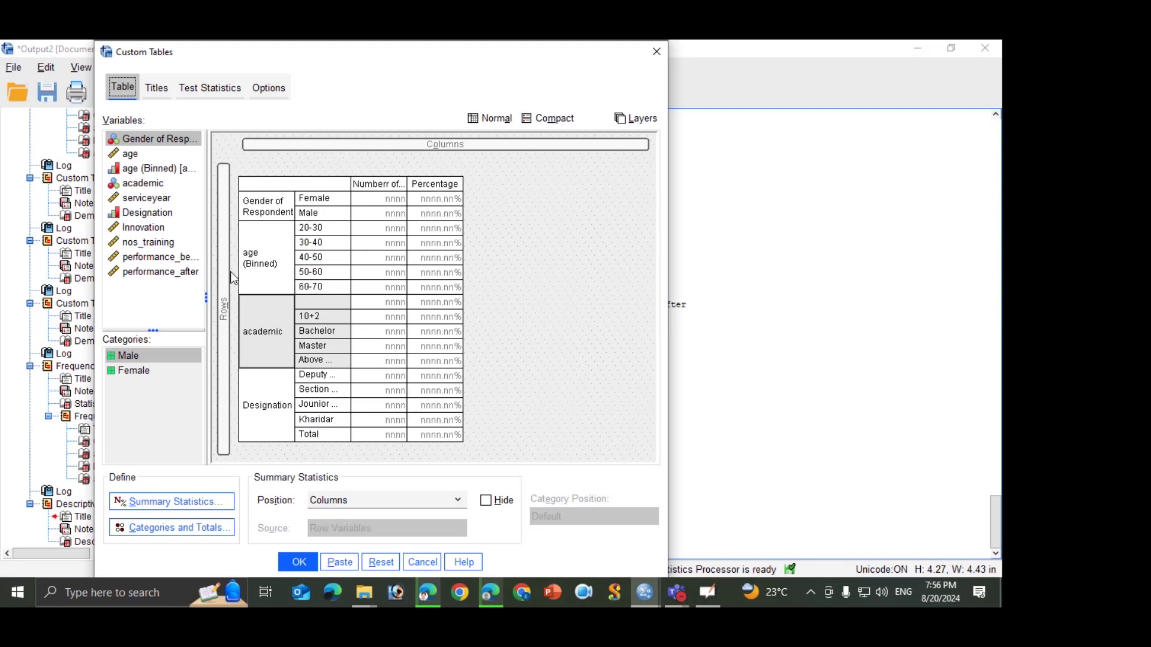
{"action": "left_click", "coordinate": [387, 564]}
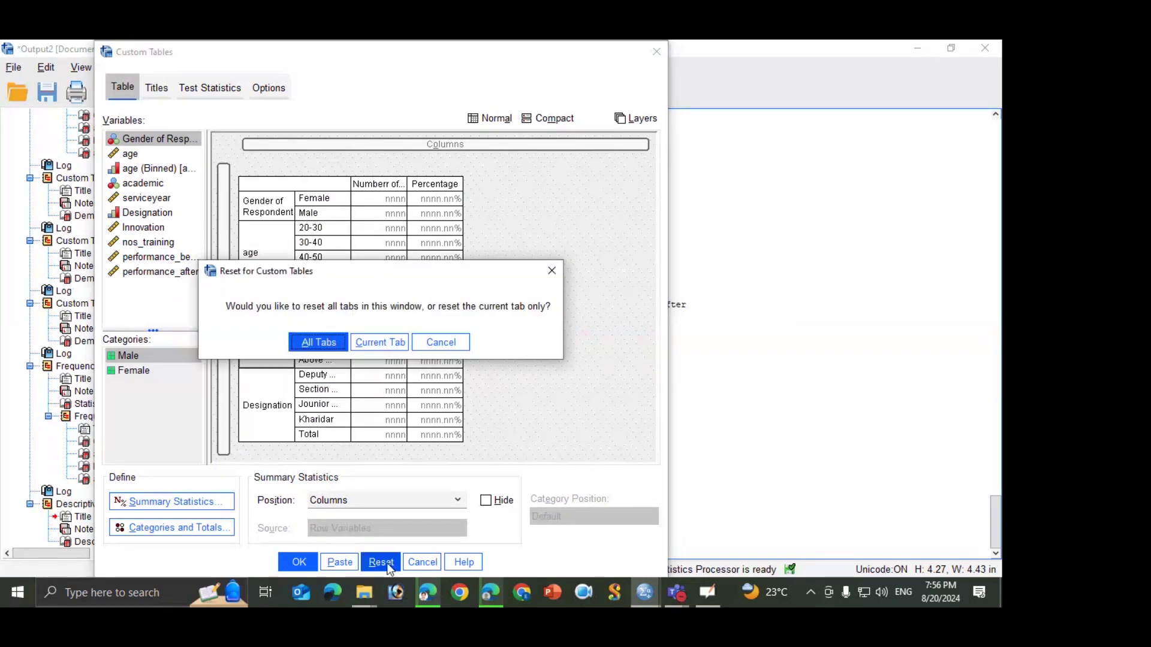
{"action": "left_click", "coordinate": [331, 344]}
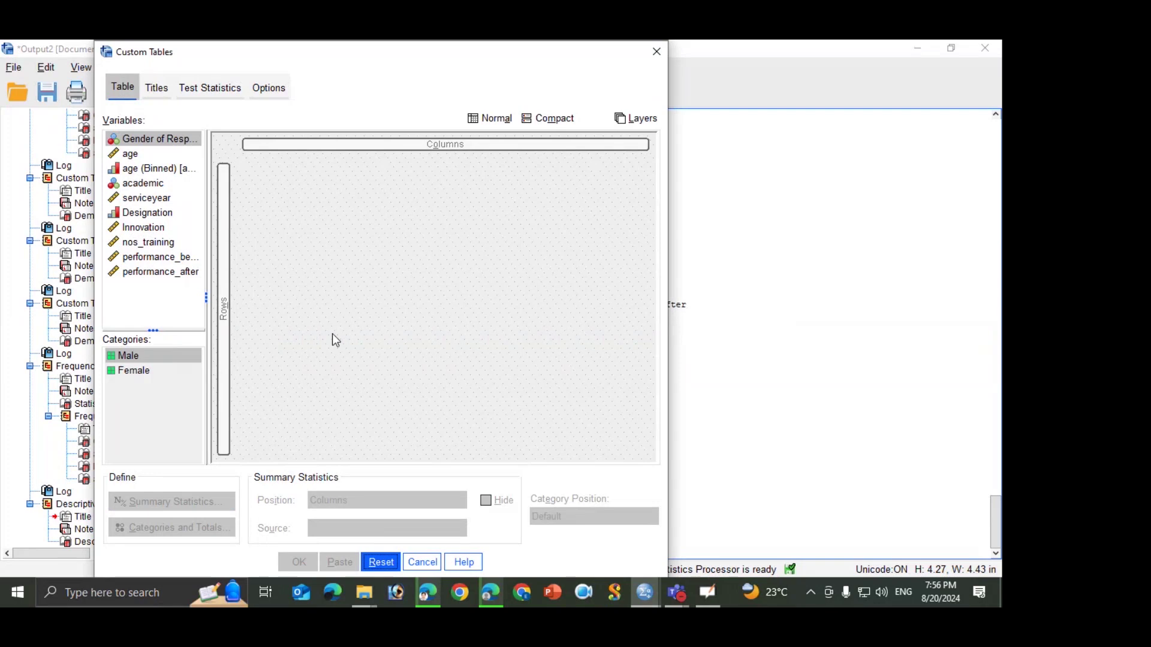
Step: Place age, serviceyear, Innovation, nos_training, performance_before and performance_after as stacked row variables in the custom table
{"action": "left_click", "coordinate": [134, 153]}
{"action": "left_click_drag", "start_coordinate": [135, 153], "coordinate": [238, 223]}
{"action": "left_click_drag", "start_coordinate": [147, 203], "coordinate": [255, 323]}
{"action": "left_click", "coordinate": [149, 230]}
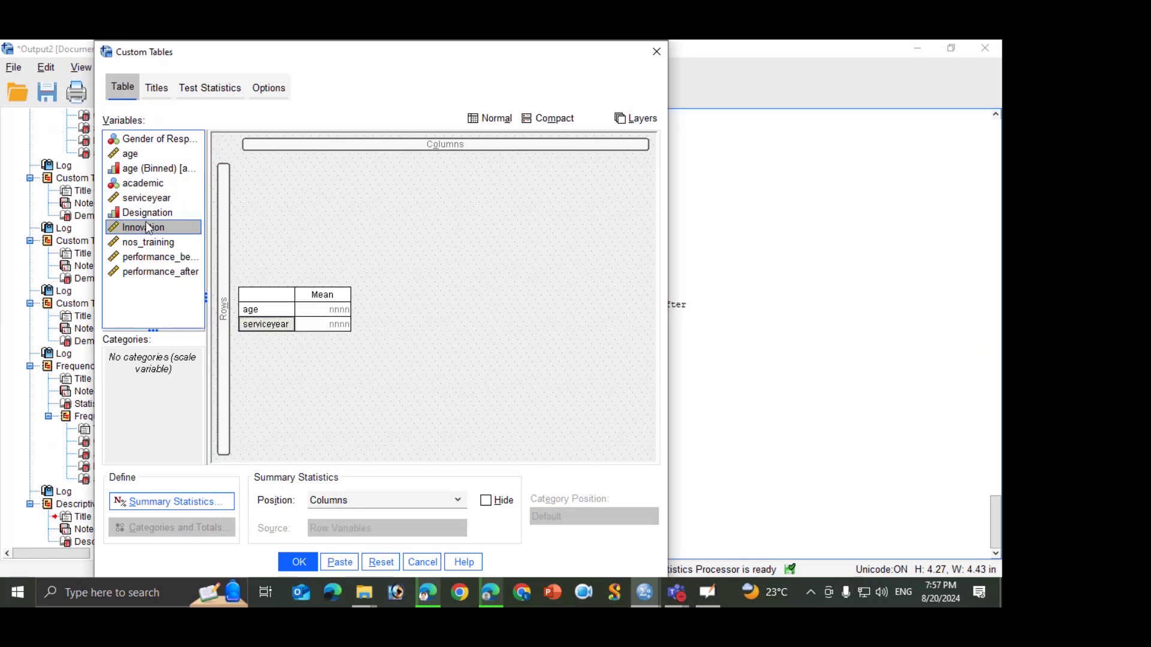
{"action": "key", "text": "shift+Down"}
{"action": "key", "text": "shift+Down"}
{"action": "key", "text": "shift+Down"}
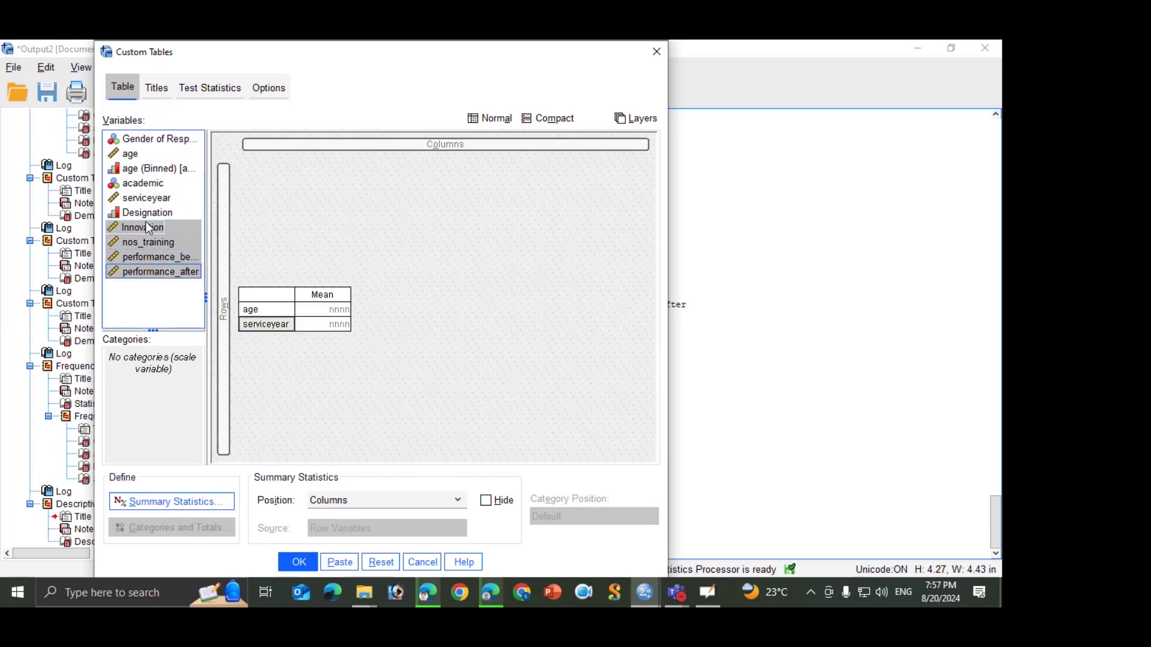
{"action": "left_click_drag", "start_coordinate": [167, 238], "coordinate": [259, 339]}
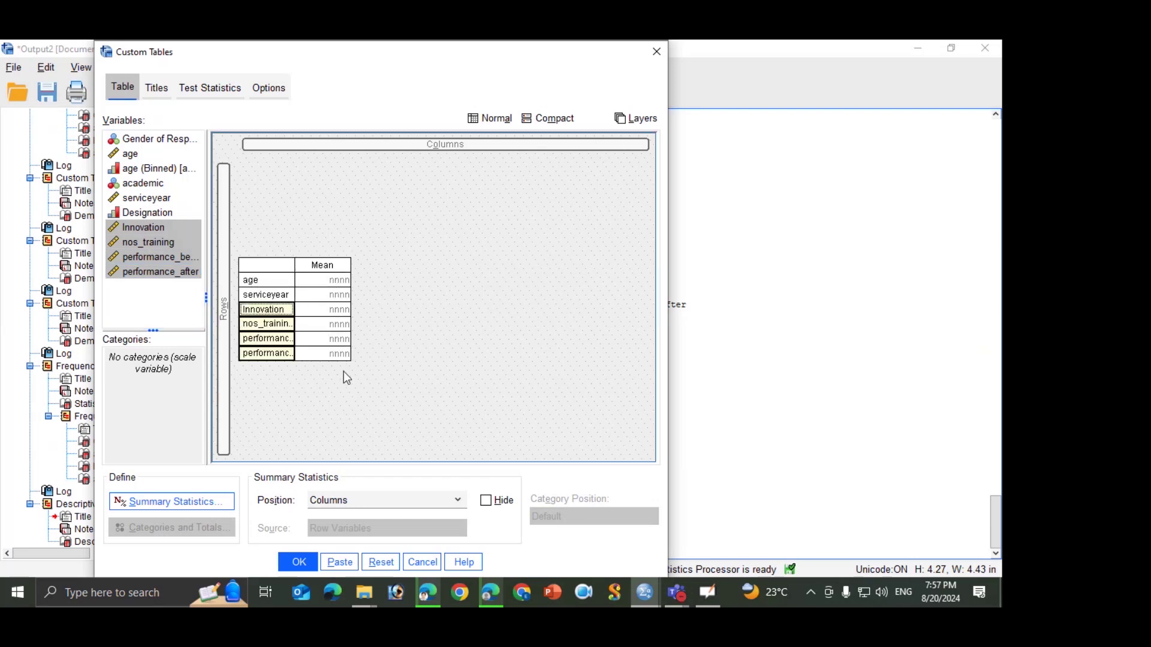
Step: Add Maximum, Minimum, Range and Std. Deviation to the summary statistics, ordered Minimum, Maximum, Mean, Range, Std. Deviation
{"action": "left_click", "coordinate": [172, 499]}
{"action": "left_click_drag", "start_coordinate": [220, 284], "coordinate": [218, 344]}
{"action": "left_click", "coordinate": [84, 279]}
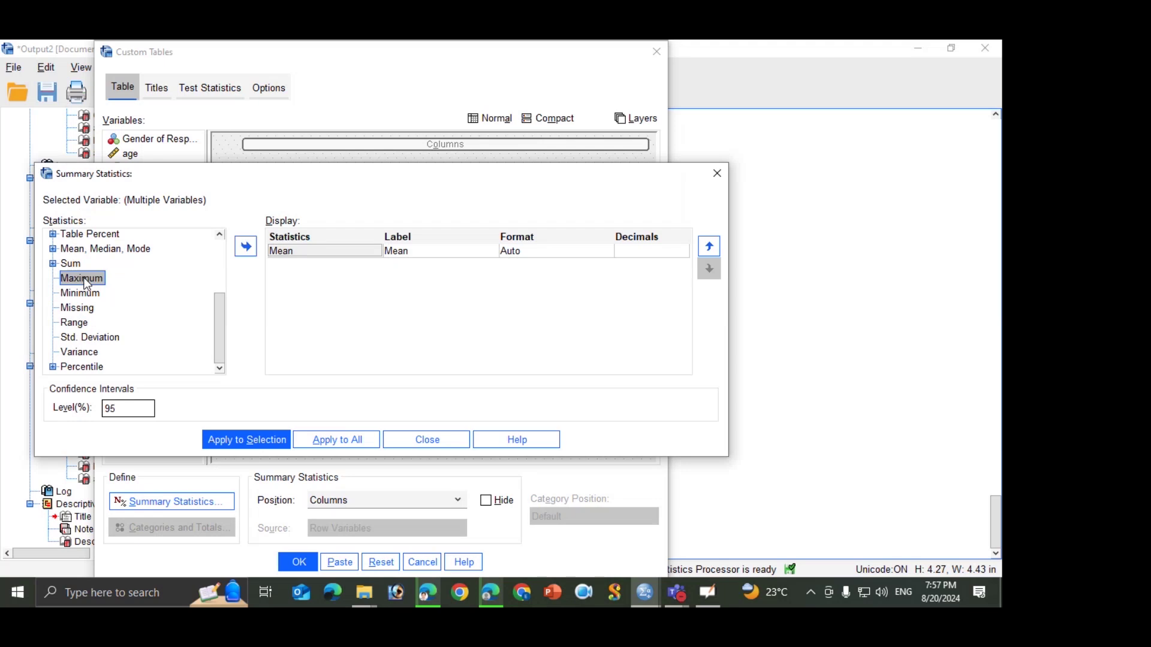
{"action": "left_click", "coordinate": [245, 246]}
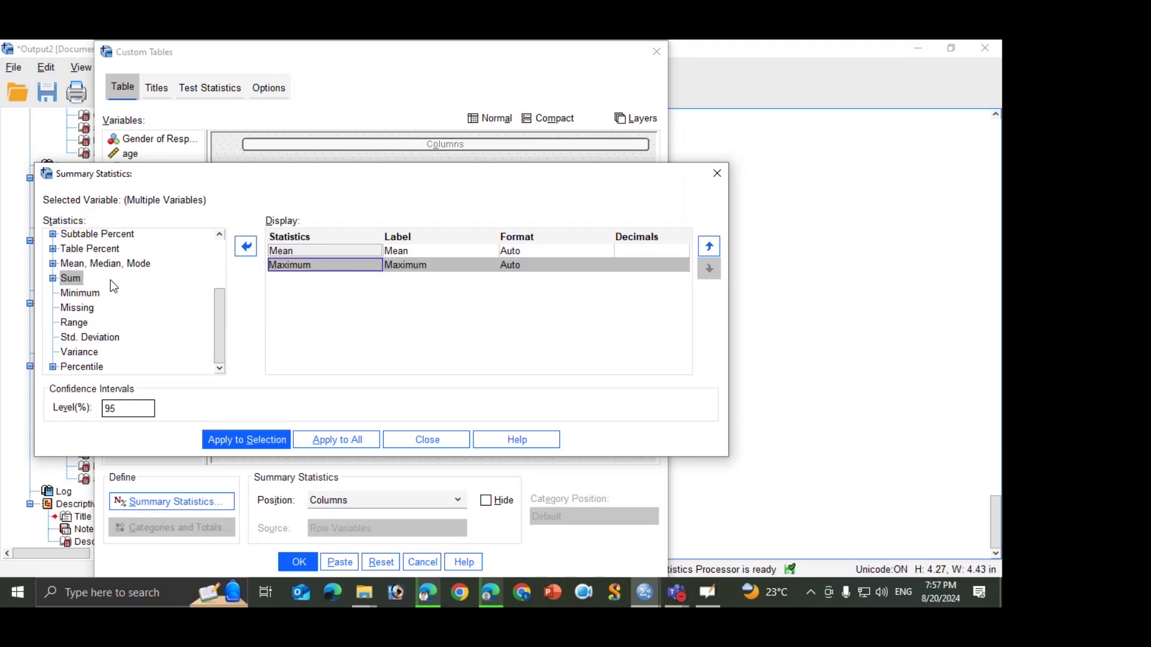
{"action": "left_click", "coordinate": [81, 294]}
{"action": "left_click", "coordinate": [245, 246]}
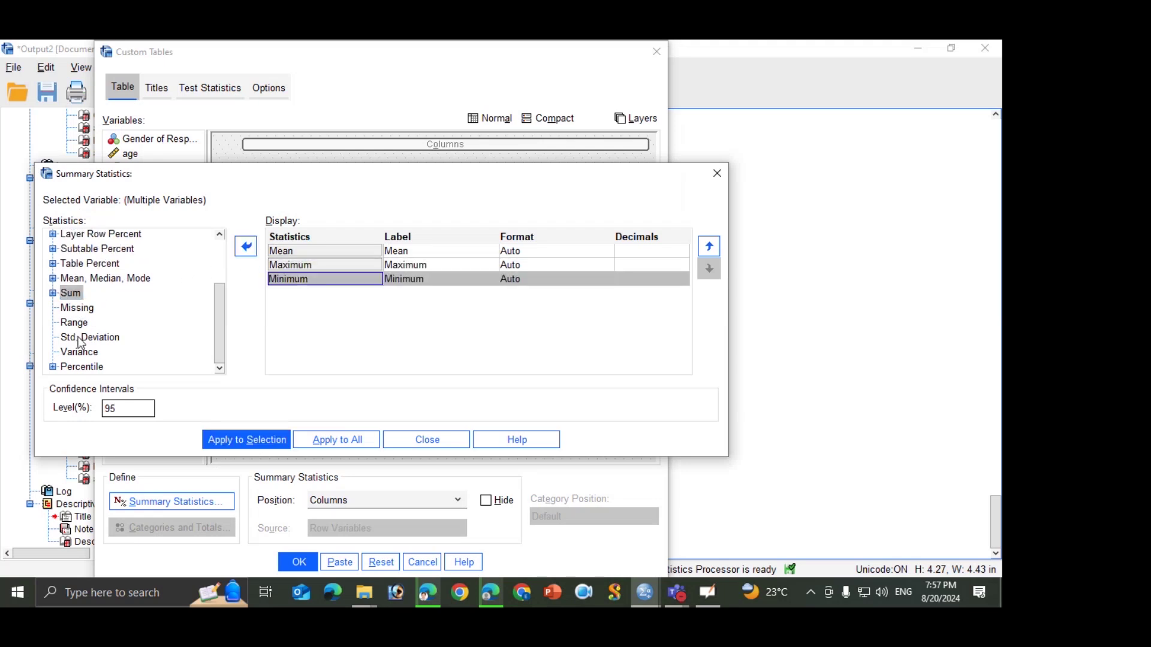
{"action": "left_click", "coordinate": [82, 324]}
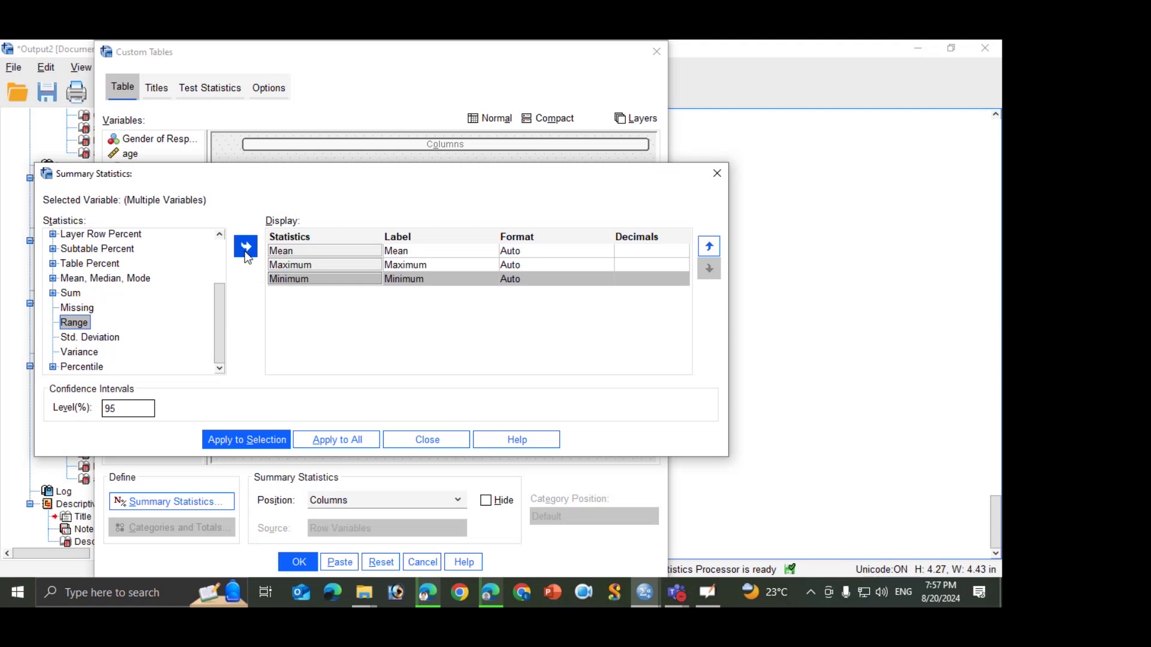
{"action": "left_click", "coordinate": [245, 247]}
{"action": "left_click", "coordinate": [111, 337]}
{"action": "left_click", "coordinate": [245, 246]}
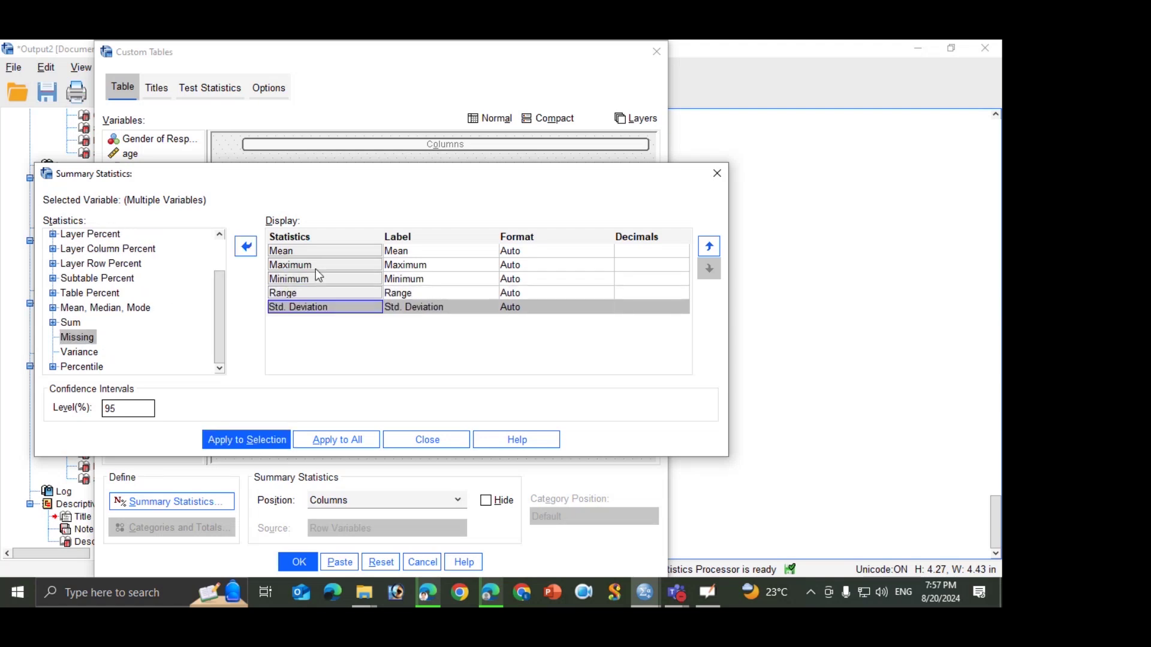
{"action": "mouse_move", "coordinate": [318, 277]}
{"action": "left_mouse_down"}
{"action": "mouse_move", "coordinate": [321, 252]}
{"action": "mouse_move", "coordinate": [319, 279]}
{"action": "mouse_move", "coordinate": [333, 262]}
{"action": "left_mouse_up"}
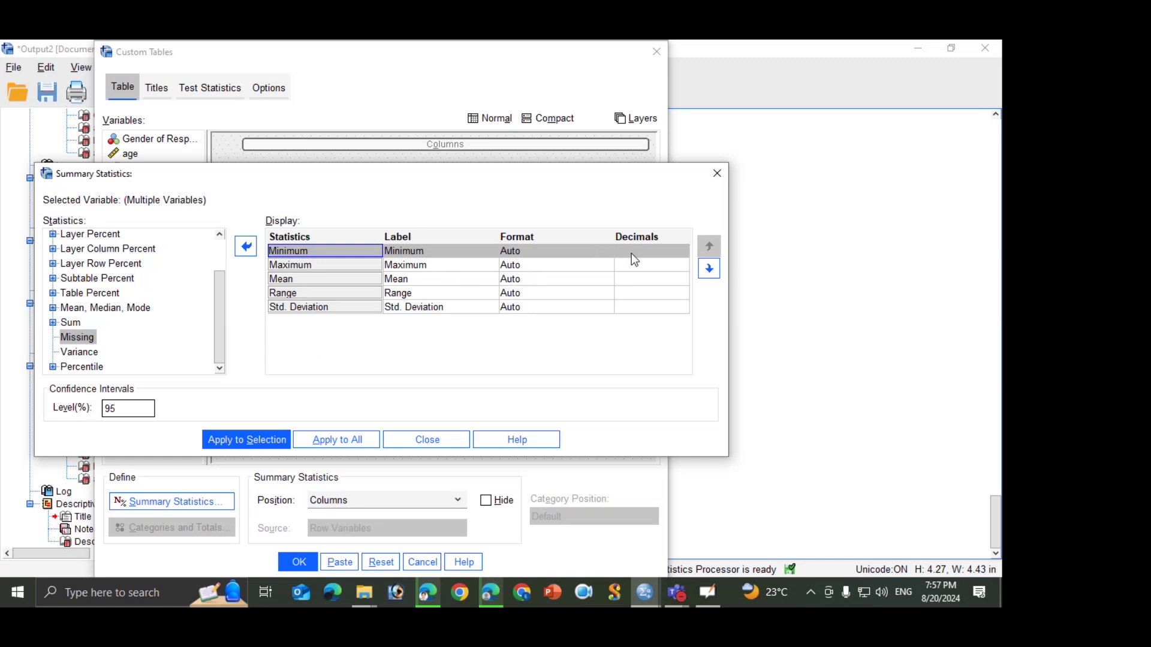
Step: Set the display format of the Minimum and Maximum statistics to nnnn
{"action": "left_click", "coordinate": [585, 253]}
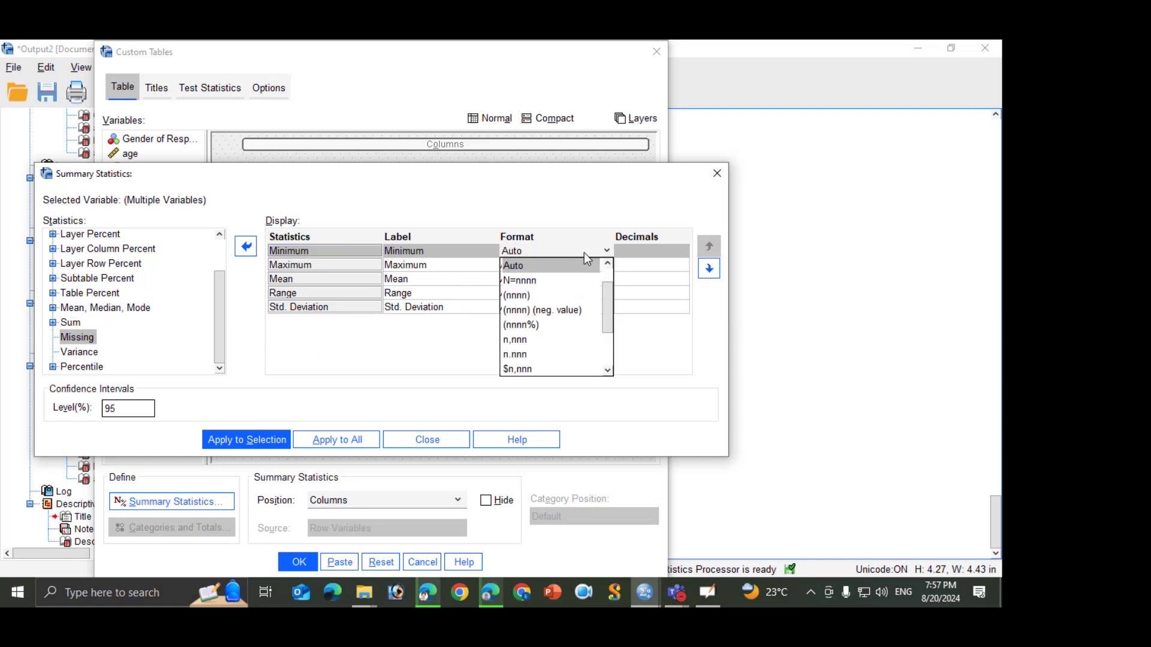
{"action": "left_click", "coordinate": [537, 293]}
{"action": "left_click", "coordinate": [546, 267]}
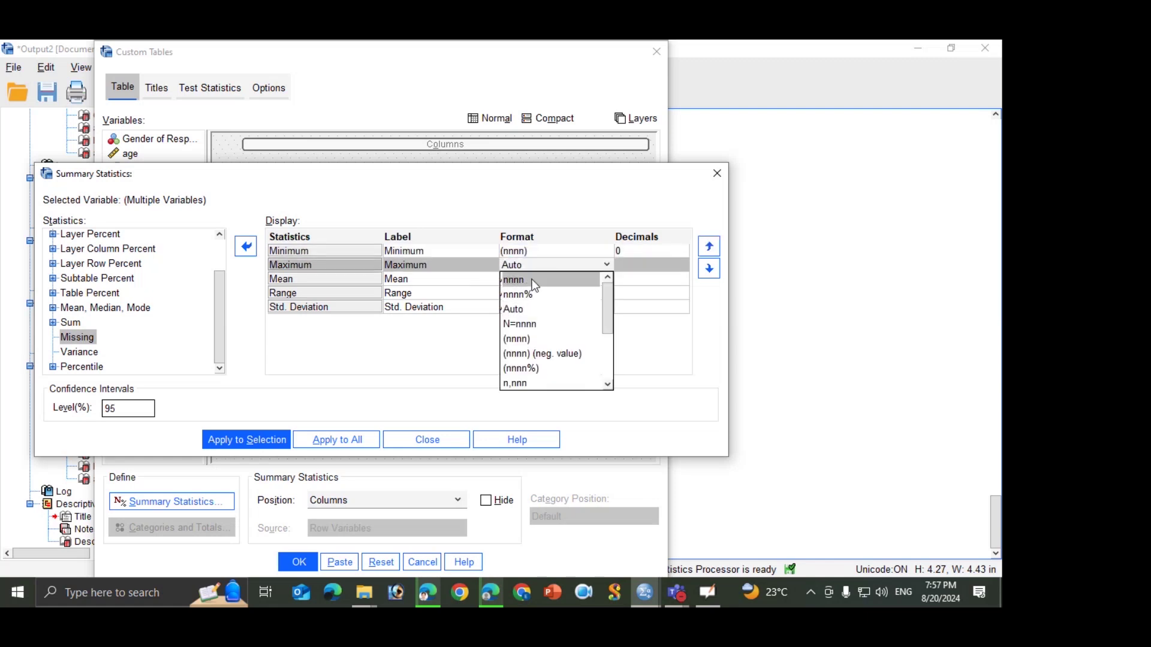
{"action": "left_click", "coordinate": [535, 280]}
{"action": "left_click", "coordinate": [534, 270]}
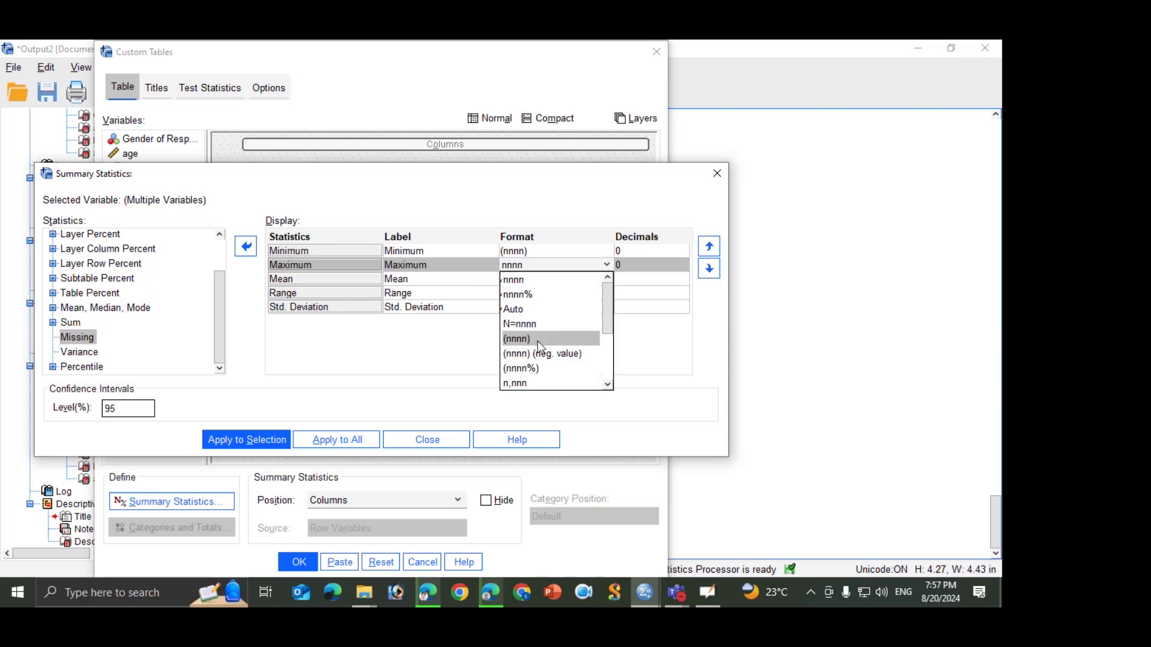
{"action": "left_click", "coordinate": [538, 340]}
{"action": "left_click", "coordinate": [537, 267]}
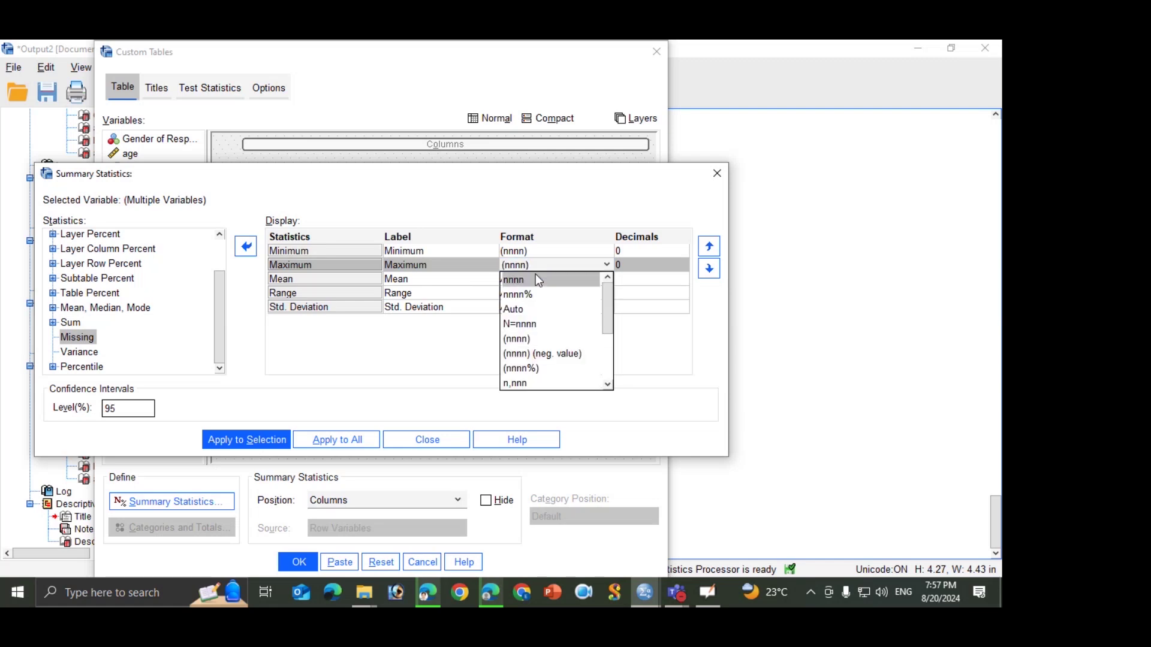
{"action": "left_click", "coordinate": [531, 278]}
{"action": "left_click", "coordinate": [537, 251]}
{"action": "left_click", "coordinate": [533, 263]}
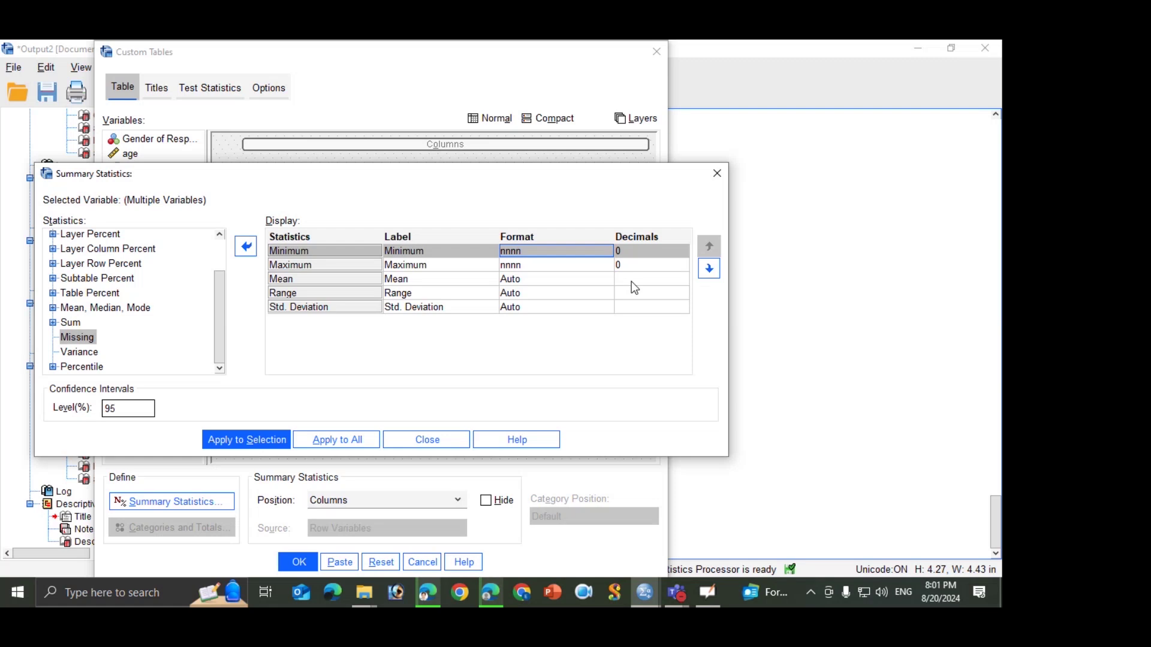
Step: Set the Mean and Std. Deviation statistics to the nnnn format with 2 decimals each
{"action": "left_click", "coordinate": [564, 280]}
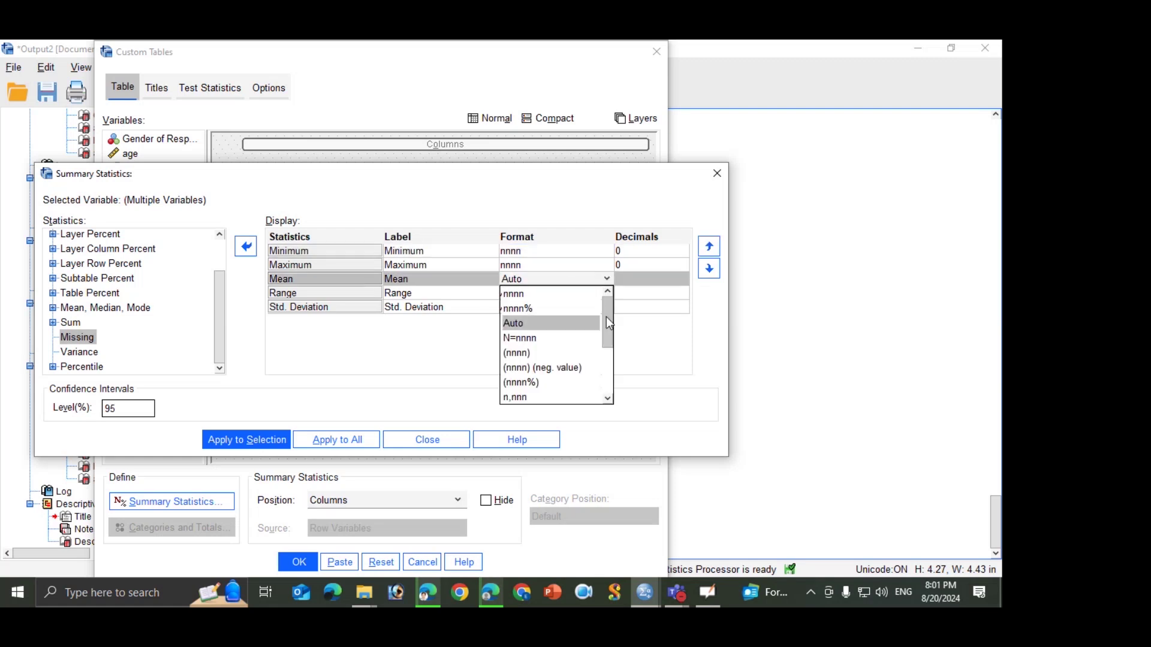
{"action": "left_click", "coordinate": [552, 293]}
{"action": "left_click", "coordinate": [640, 280]}
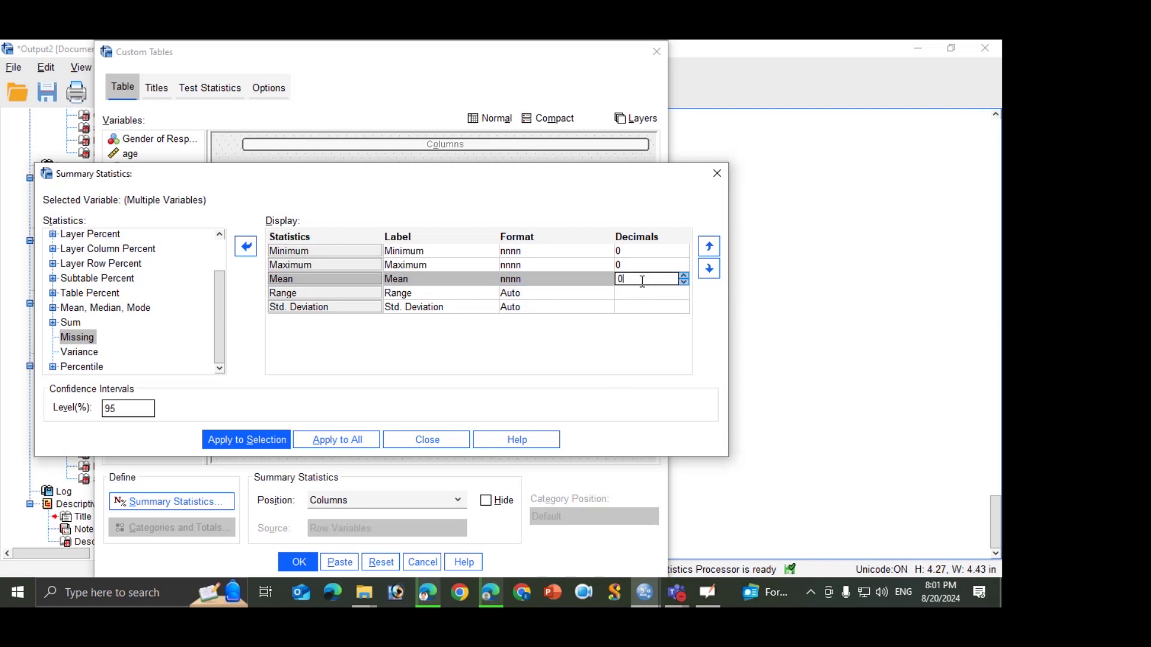
{"action": "left_click", "coordinate": [683, 276]}
{"action": "left_click", "coordinate": [595, 308]}
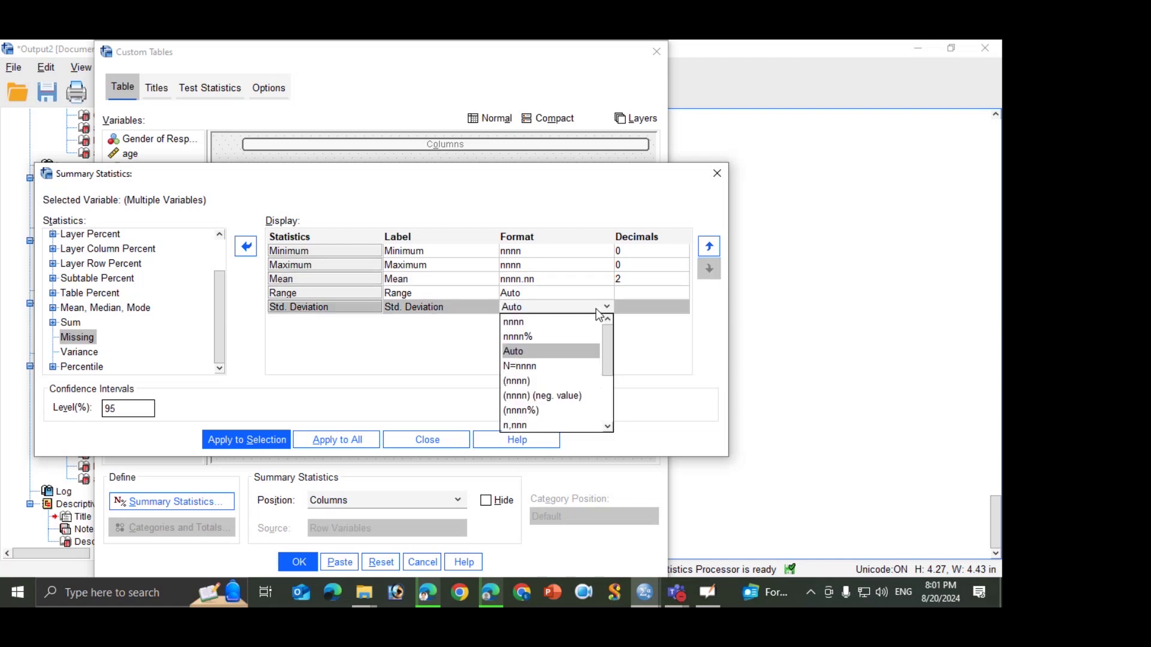
{"action": "left_click", "coordinate": [565, 318]}
{"action": "left_click", "coordinate": [641, 307]}
{"action": "left_click", "coordinate": [684, 304]}
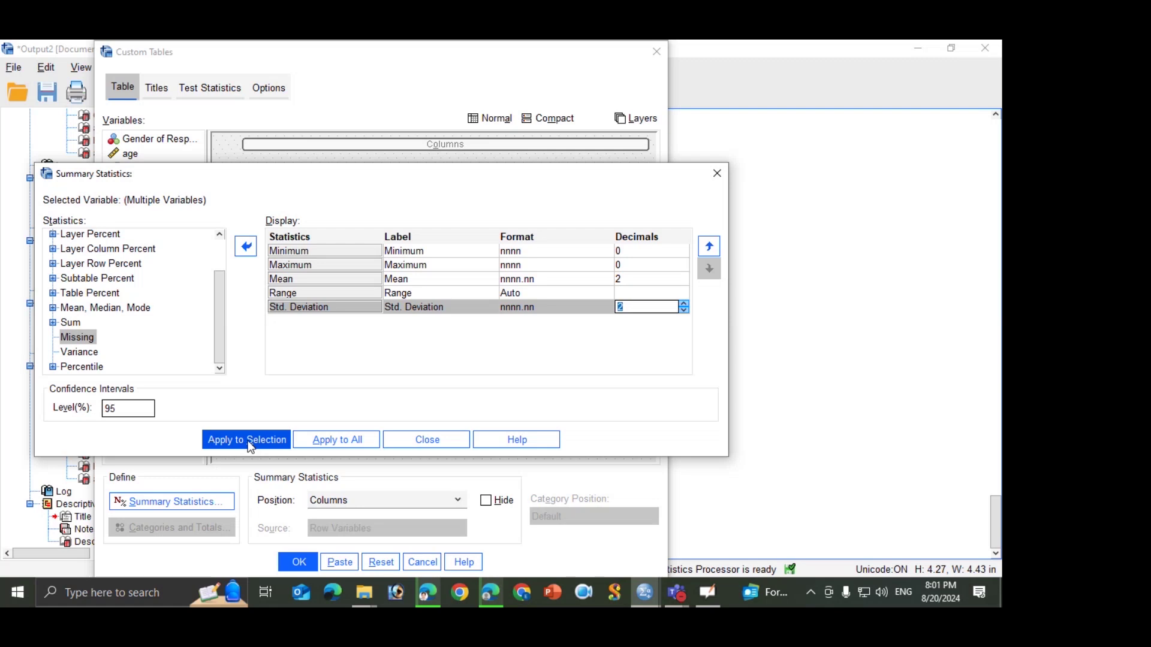
Step: Apply the summary statistics to all selected variables and generate the custom table
{"action": "left_click", "coordinate": [331, 441]}
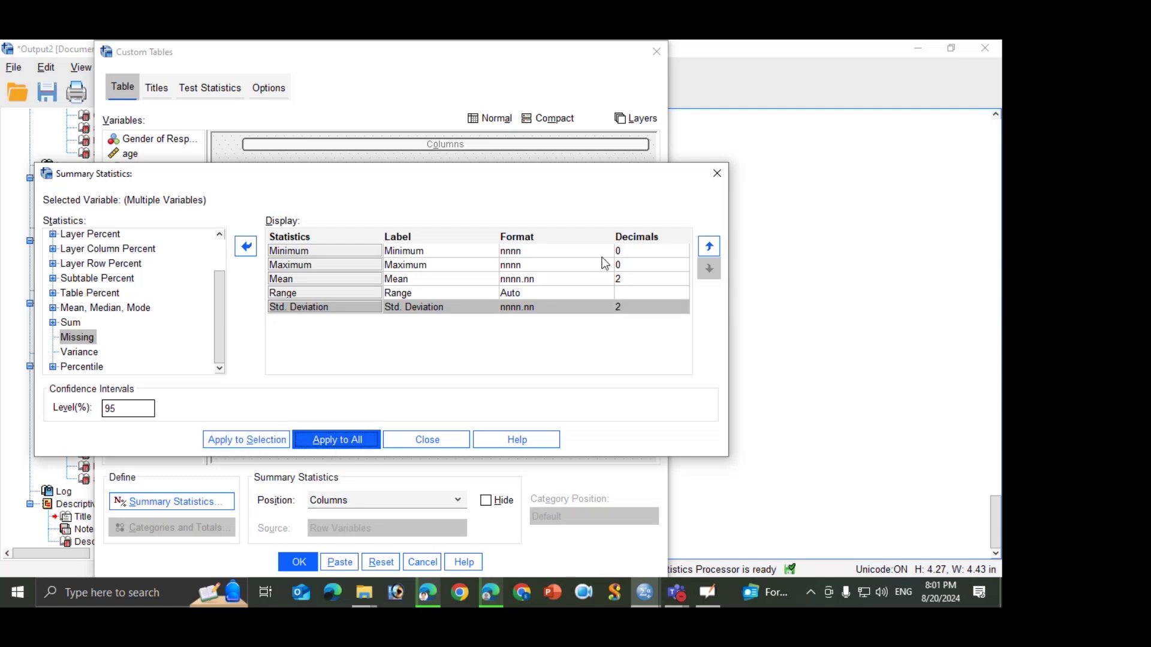
{"action": "left_click", "coordinate": [717, 173]}
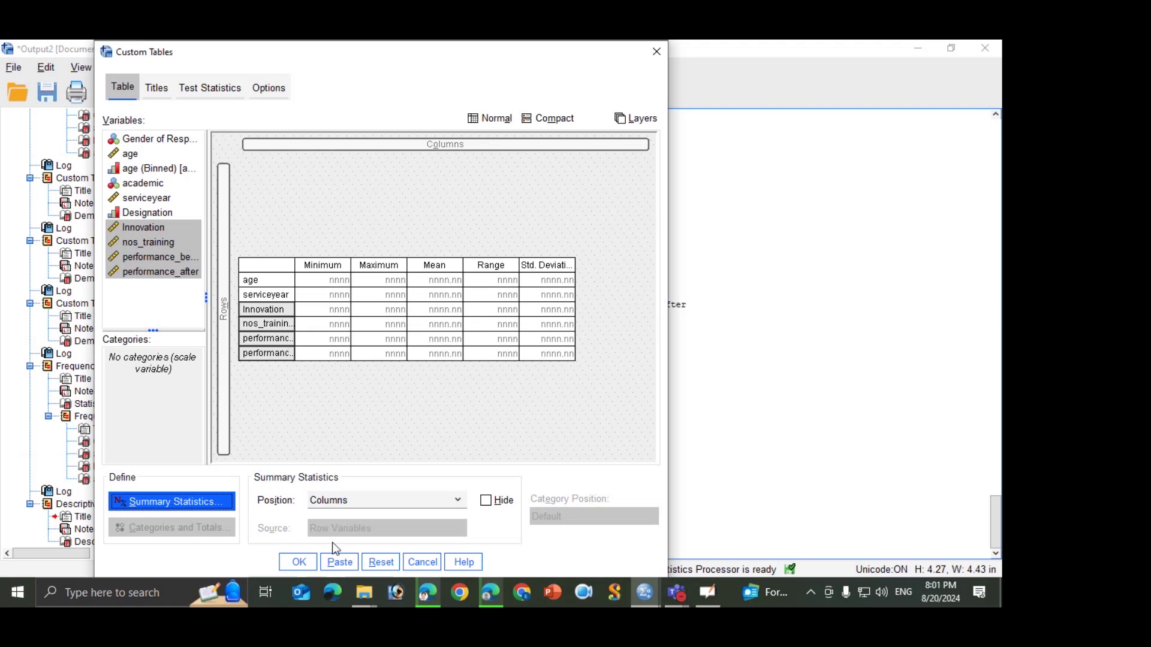
{"action": "left_click", "coordinate": [299, 563]}
{"action": "scroll", "coordinate": [345, 481], "scroll_direction": "down", "scroll_amount": 1}
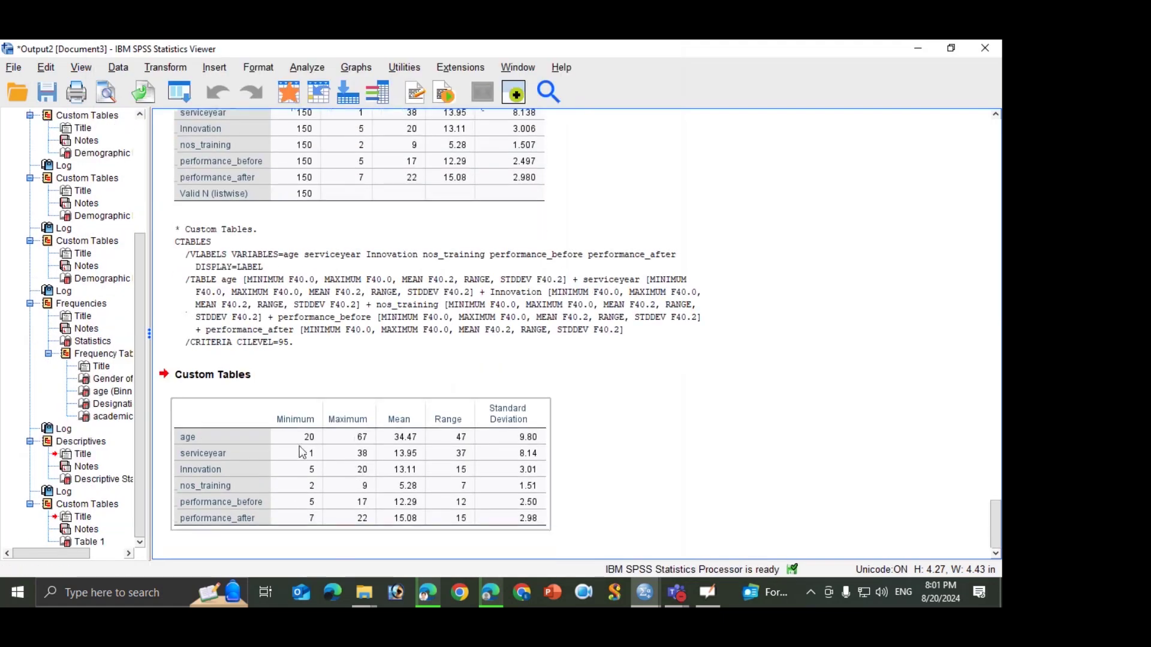
Step: Compare the new custom table with the Descriptive Statistics table and review the earlier frequency and Demographic Information tables
{"action": "scroll", "coordinate": [333, 453], "scroll_direction": "up", "scroll_amount": 4}
{"action": "left_click", "coordinate": [314, 340]}
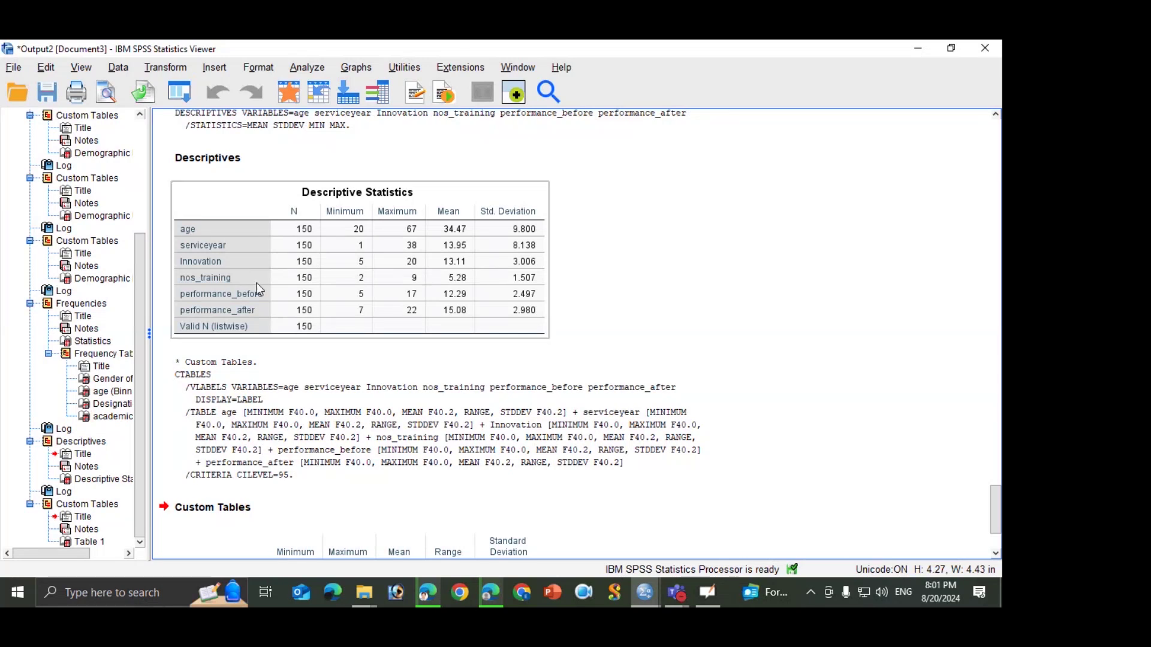
{"action": "left_click", "coordinate": [359, 396]}
{"action": "scroll", "coordinate": [360, 396], "scroll_direction": "down", "scroll_amount": 1}
{"action": "scroll", "coordinate": [360, 396], "scroll_direction": "down", "scroll_amount": 1}
{"action": "left_click", "coordinate": [325, 443]}
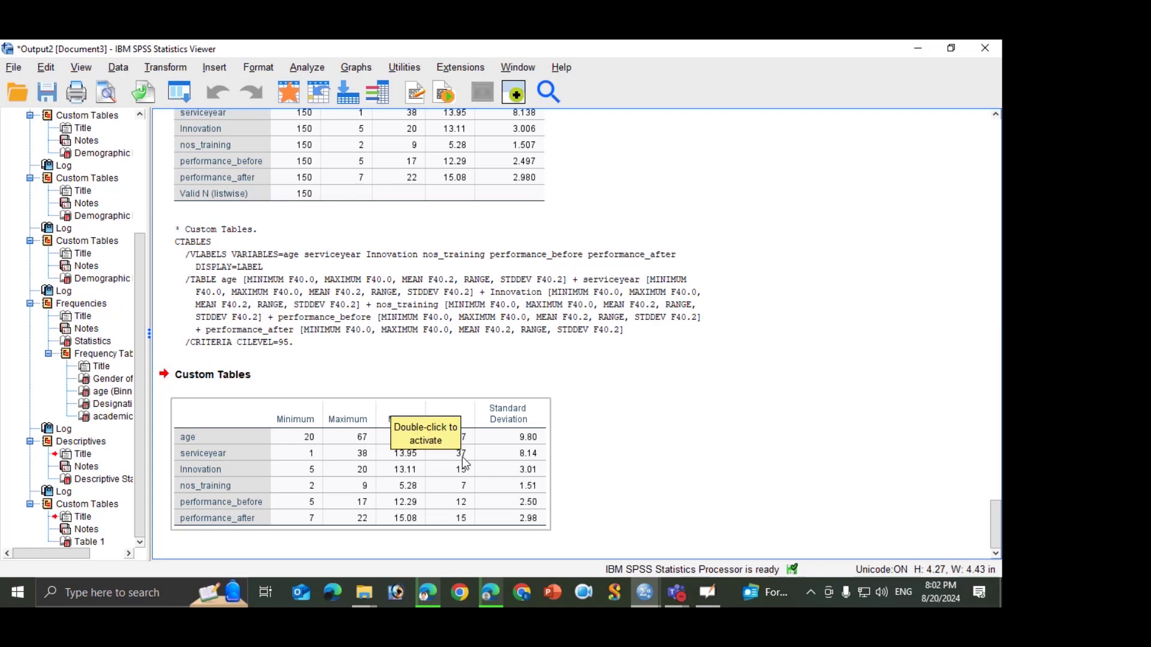
{"action": "left_click", "coordinate": [427, 326]}
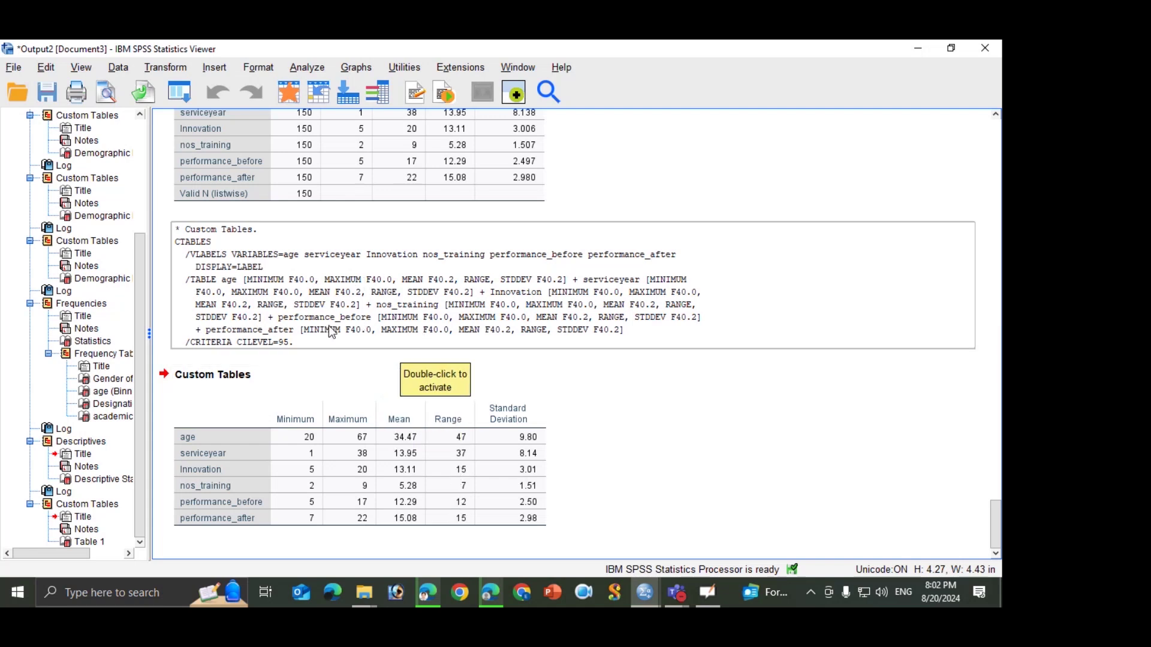
{"action": "left_click", "coordinate": [349, 377]}
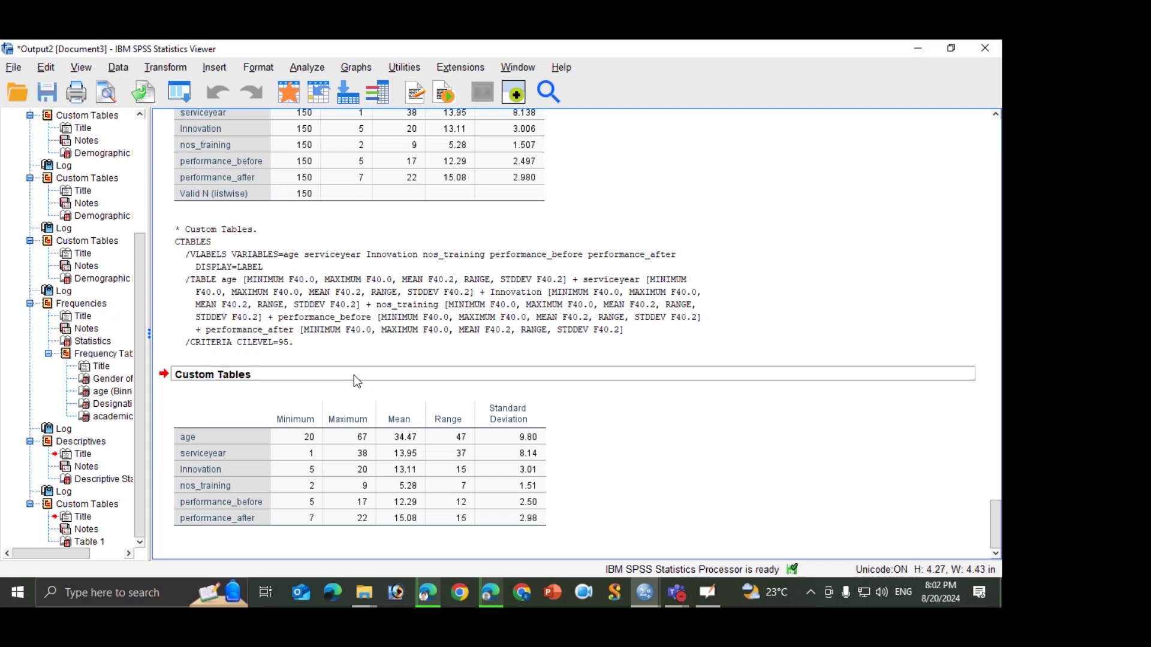
{"action": "scroll", "coordinate": [425, 303], "scroll_direction": "up", "scroll_amount": 12}
{"action": "scroll", "coordinate": [421, 306], "scroll_direction": "up", "scroll_amount": 10}
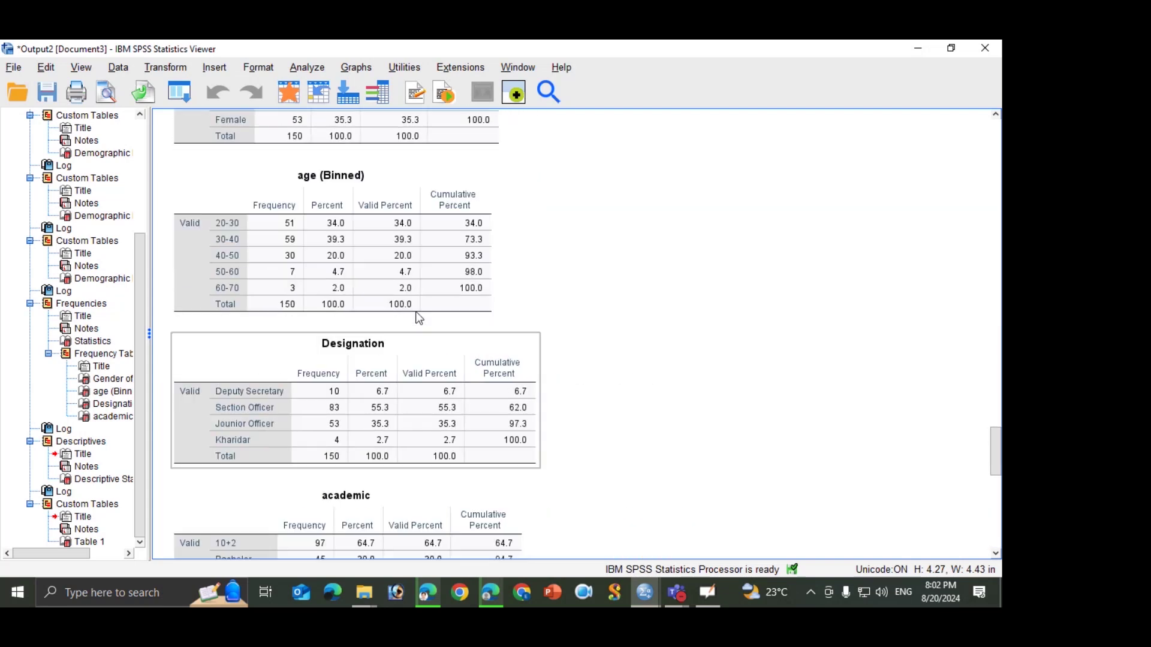
{"action": "scroll", "coordinate": [358, 310], "scroll_direction": "down", "scroll_amount": 7}
{"action": "scroll", "coordinate": [350, 314], "scroll_direction": "up", "scroll_amount": 12}
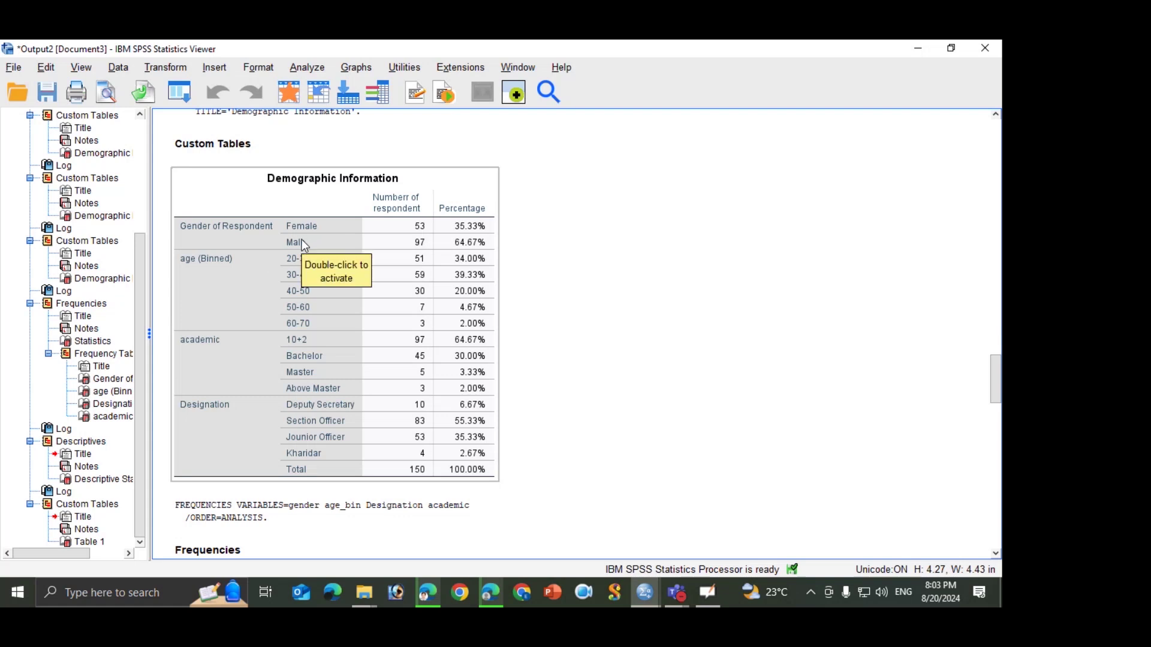
{"action": "left_click", "coordinate": [306, 109]}
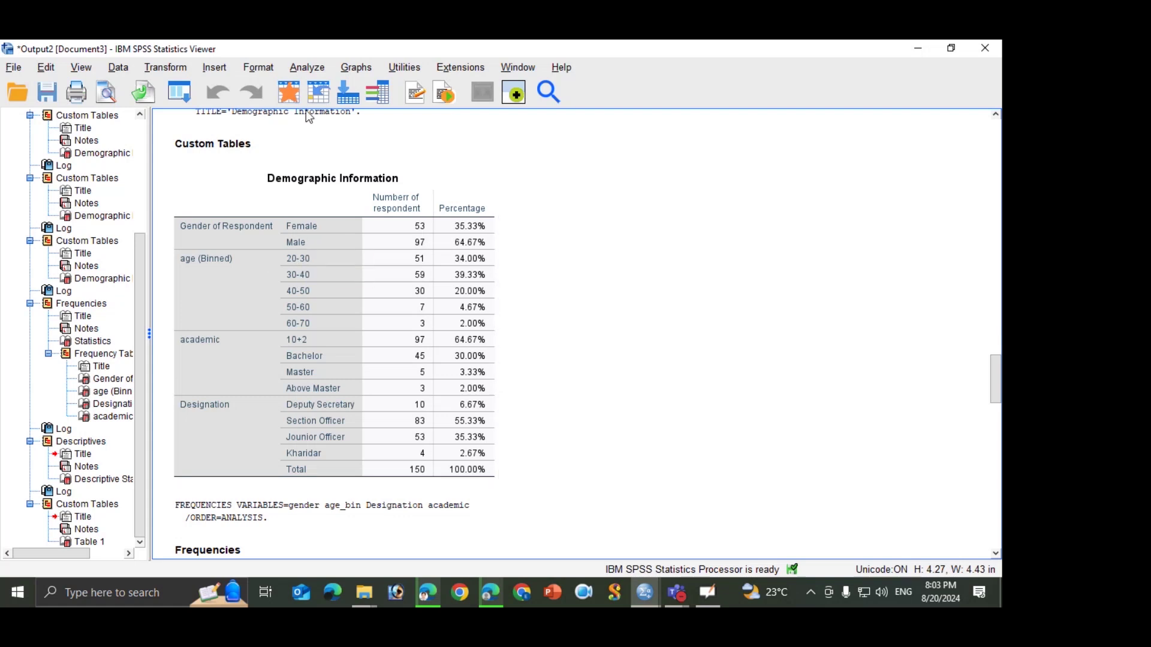
Step: Run a Crosstabs analysis with age (Binned) as the row variable and Gender of Respondent as the column variable
{"action": "left_click", "coordinate": [298, 71]}
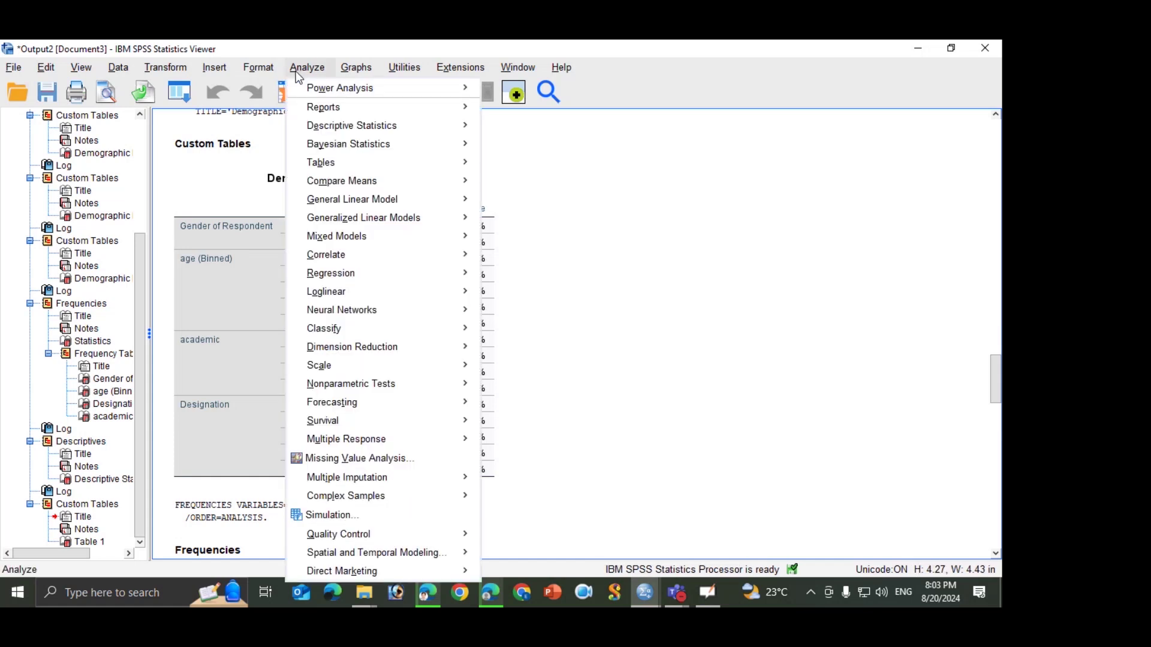
{"action": "mouse_move", "coordinate": [383, 125]}
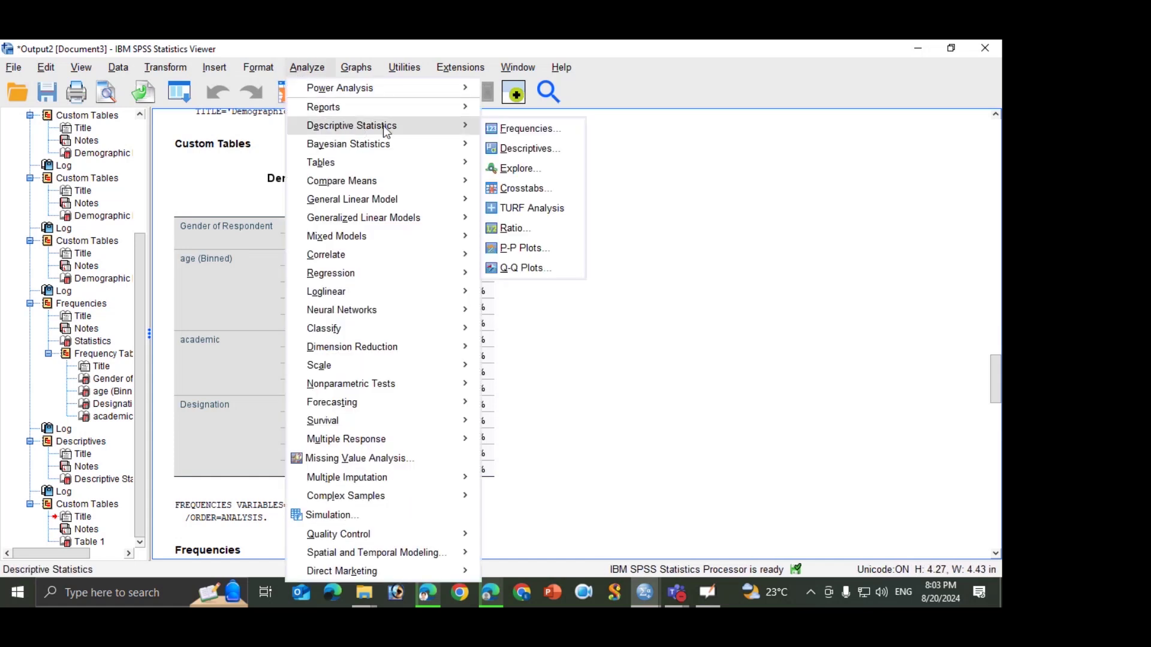
{"action": "left_click", "coordinate": [543, 191]}
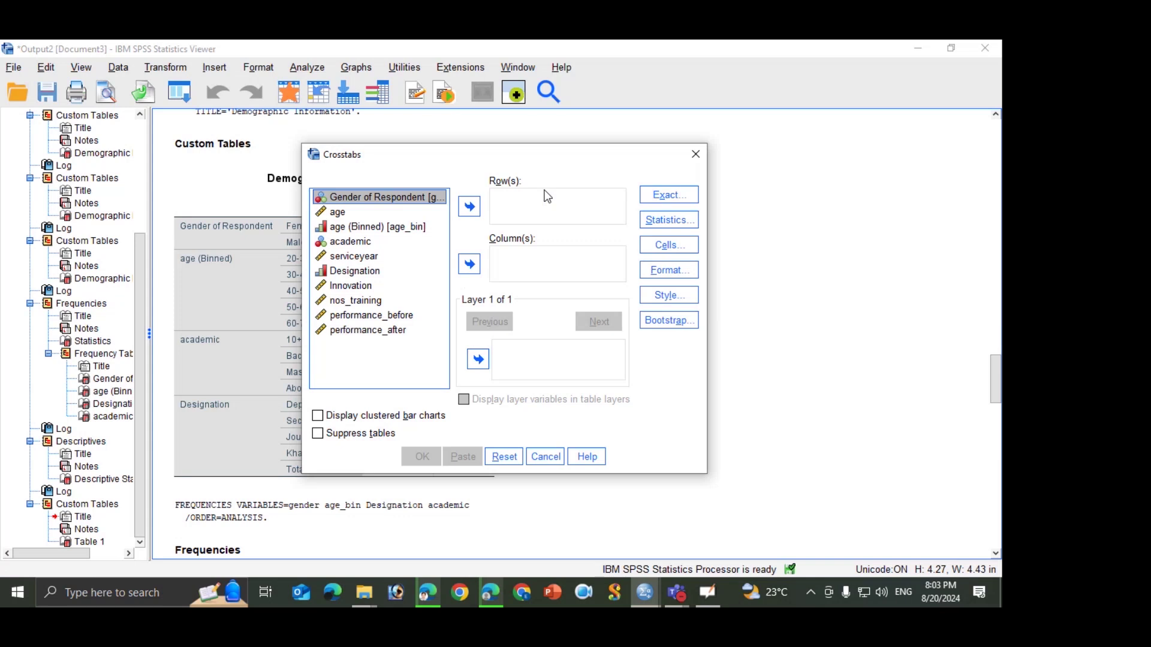
{"action": "left_click", "coordinate": [355, 228]}
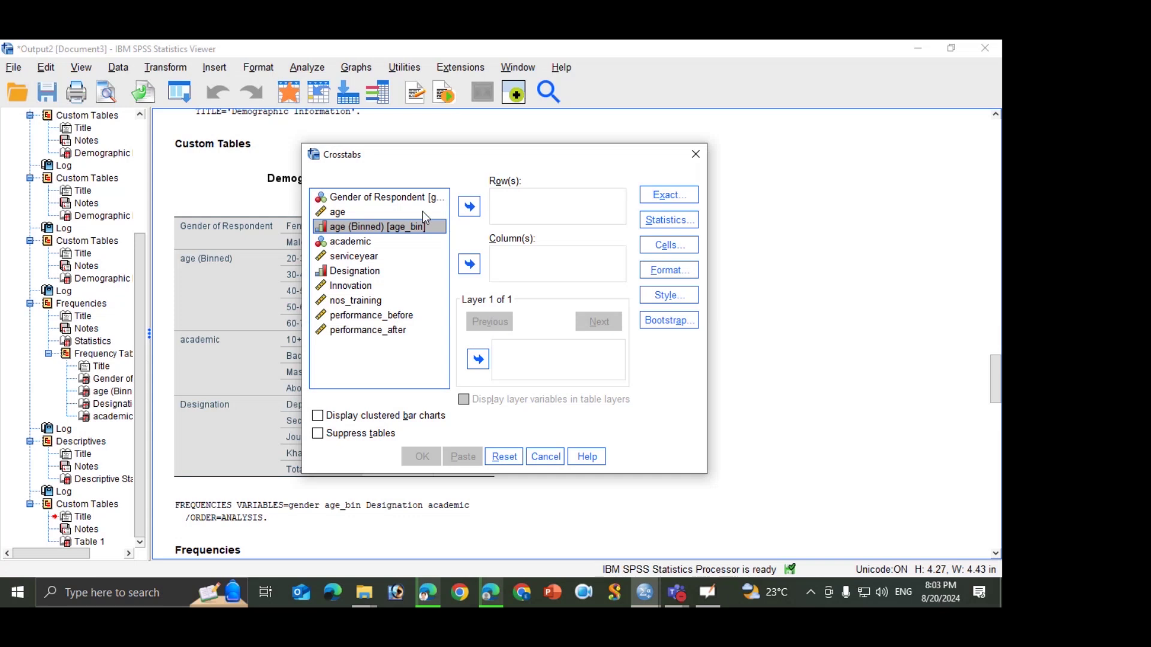
{"action": "left_click", "coordinate": [470, 207]}
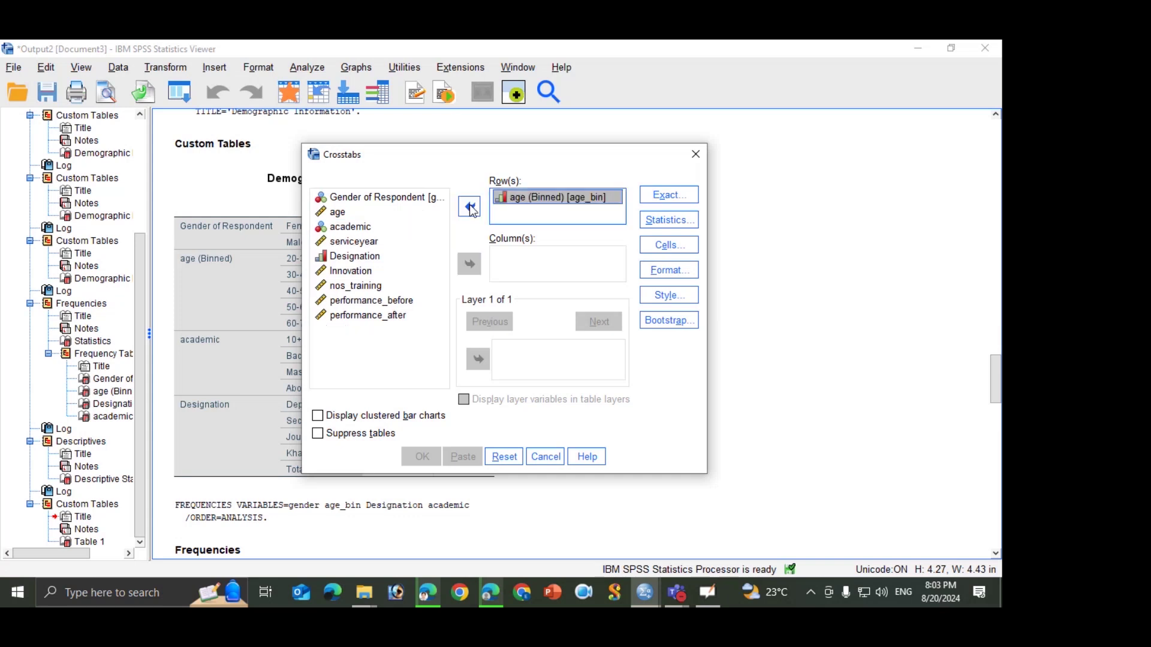
{"action": "left_click", "coordinate": [355, 204]}
{"action": "left_click", "coordinate": [354, 202]}
{"action": "left_click", "coordinate": [469, 264]}
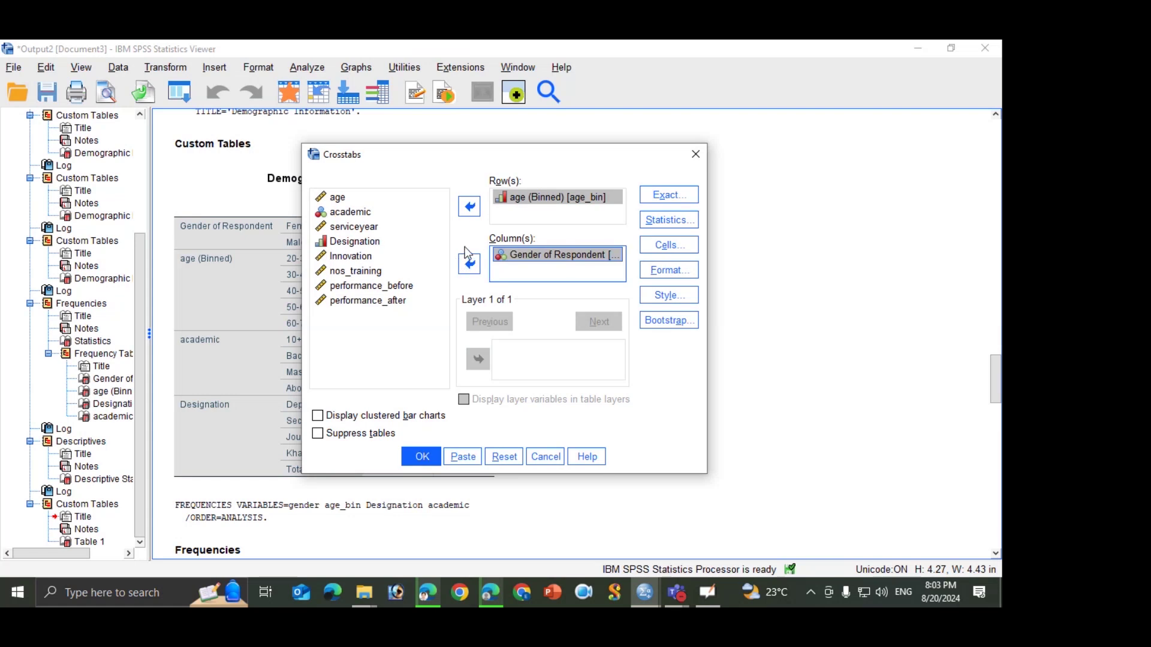
{"action": "left_click", "coordinate": [426, 456]}
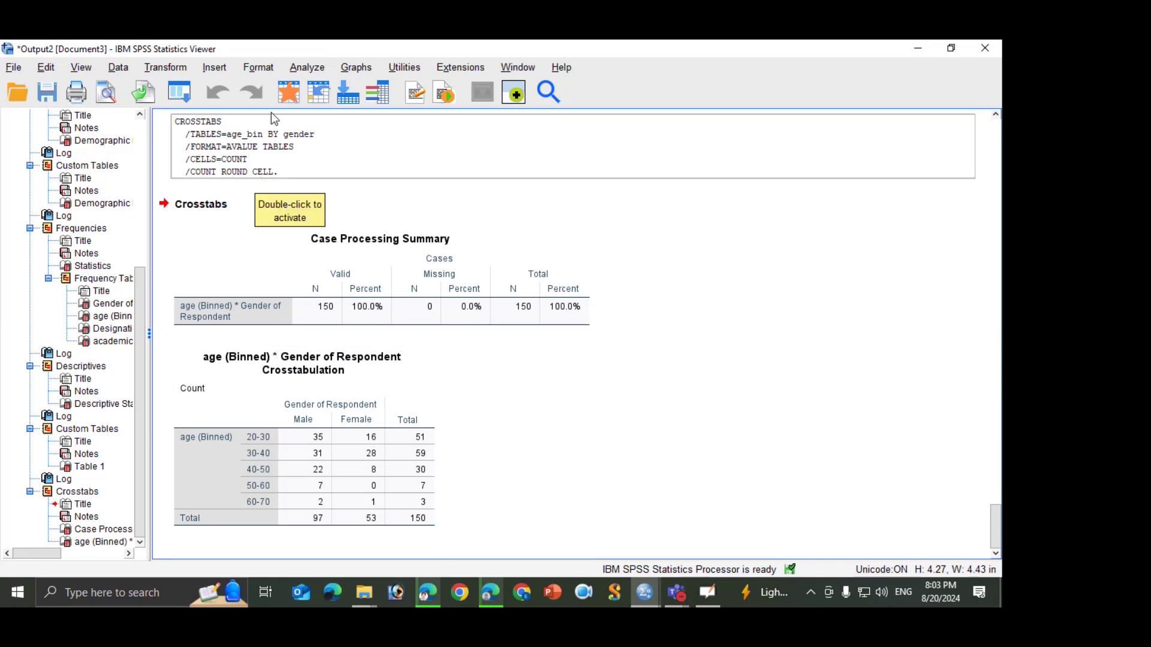
Step: Start a new custom table and reset all of its settings from the previous table
{"action": "left_click", "coordinate": [305, 69]}
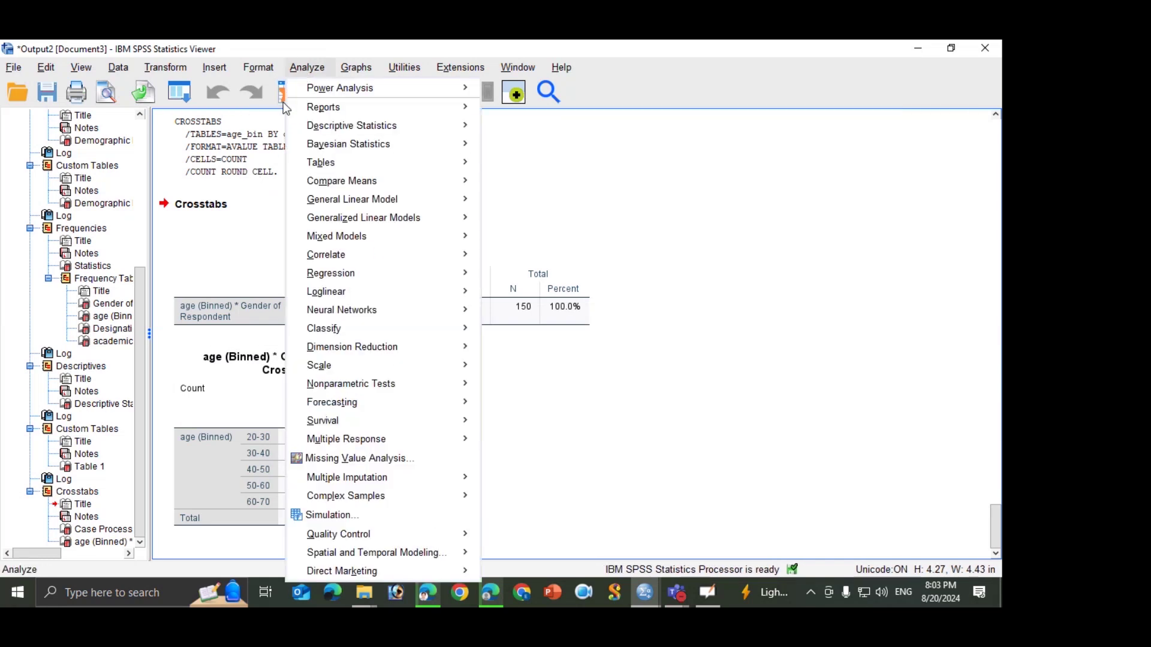
{"action": "mouse_move", "coordinate": [334, 163]}
{"action": "left_click", "coordinate": [503, 165]}
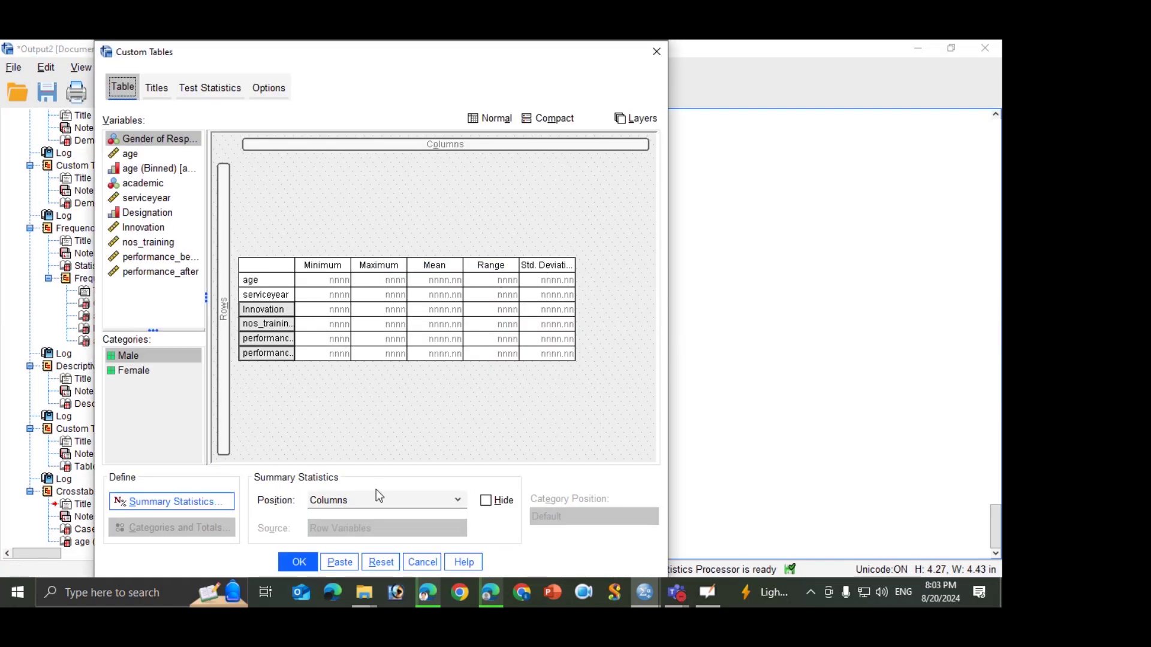
{"action": "left_click", "coordinate": [382, 567]}
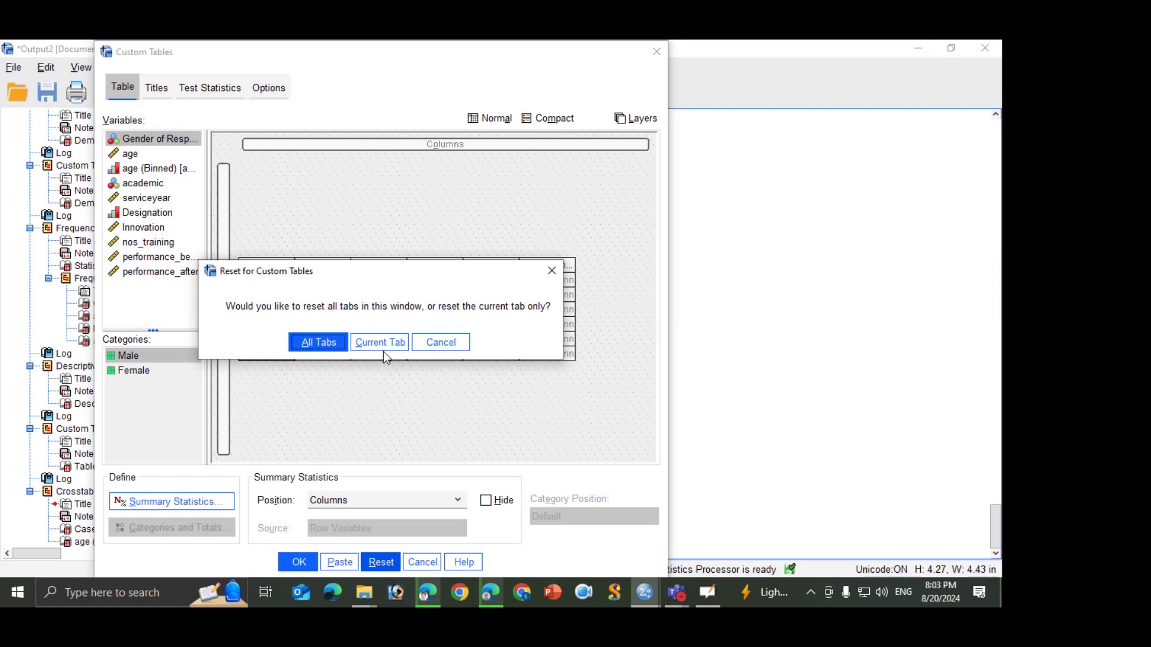
{"action": "left_click", "coordinate": [325, 340]}
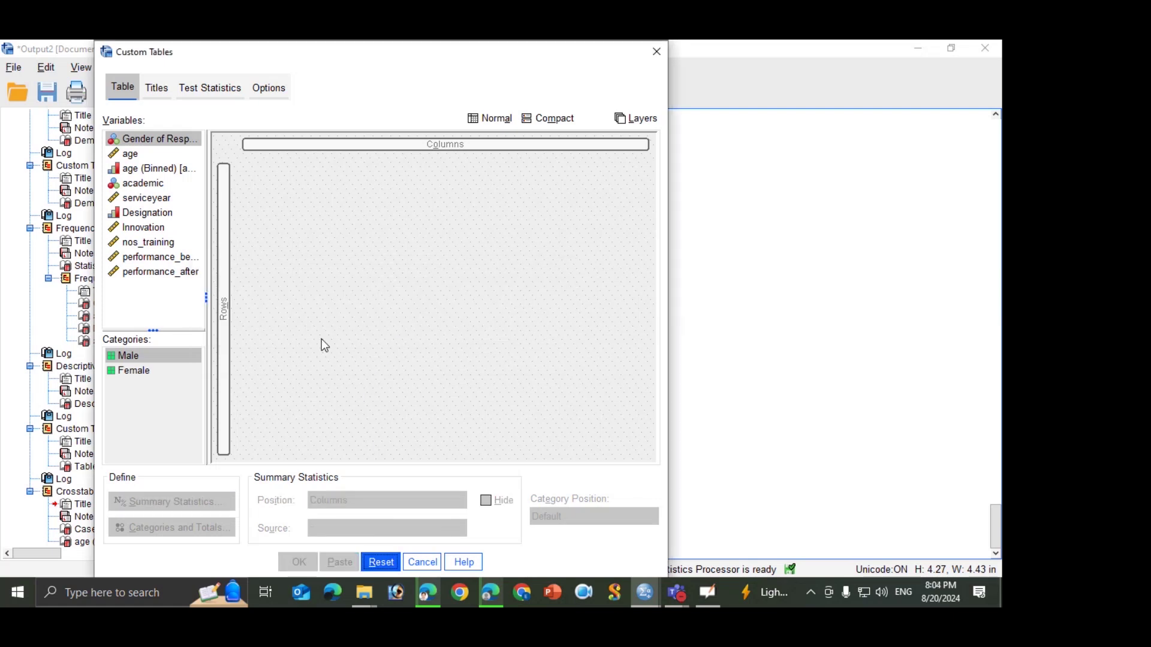
{"action": "left_click", "coordinate": [129, 156]}
{"action": "left_click_drag", "start_coordinate": [129, 156], "coordinate": [240, 313]}
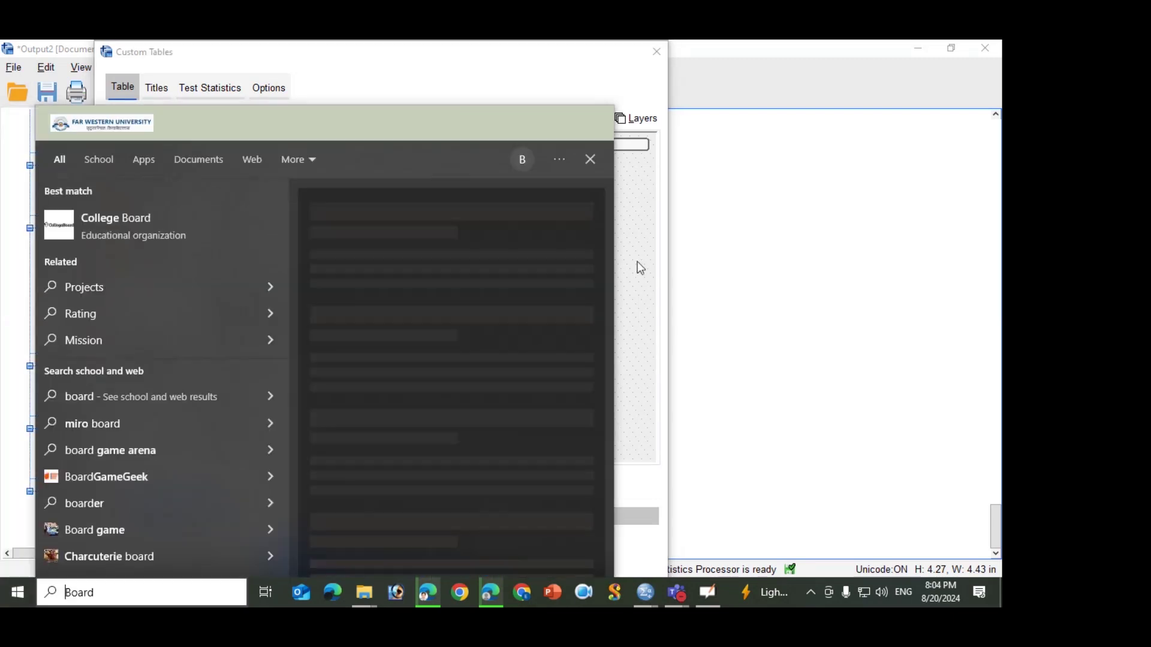
{"action": "left_click", "coordinate": [608, 274]}
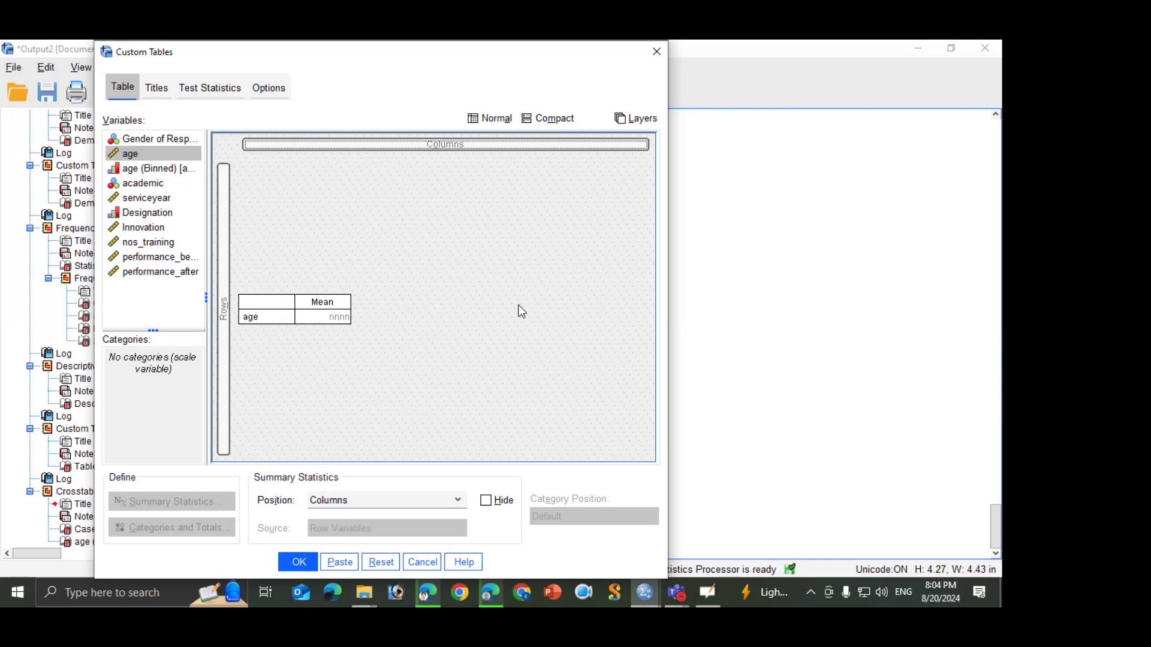
{"action": "key", "text": "Delete"}
Step: Place age (Binned) in the rows and Gender of Respondent in the columns of the custom table
{"action": "left_click_drag", "start_coordinate": [147, 168], "coordinate": [245, 292]}
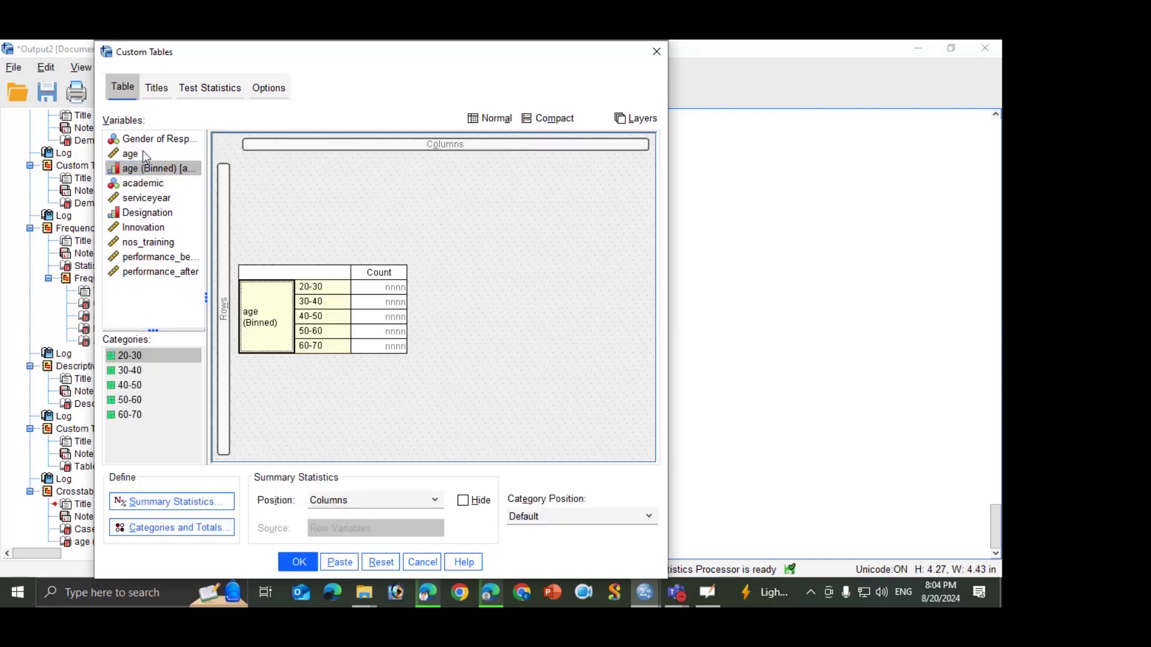
{"action": "left_click_drag", "start_coordinate": [133, 138], "coordinate": [401, 169]}
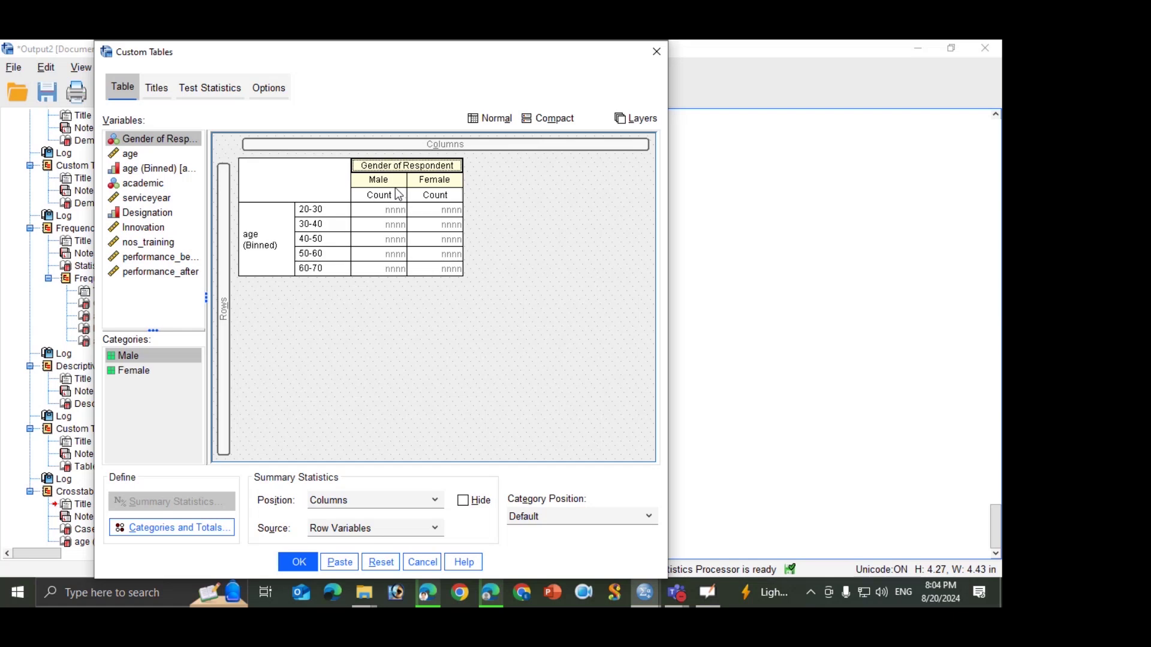
Step: Show a Total category for both Gender of Respondent and age (Binned) in the custom table
{"action": "left_click", "coordinate": [199, 524]}
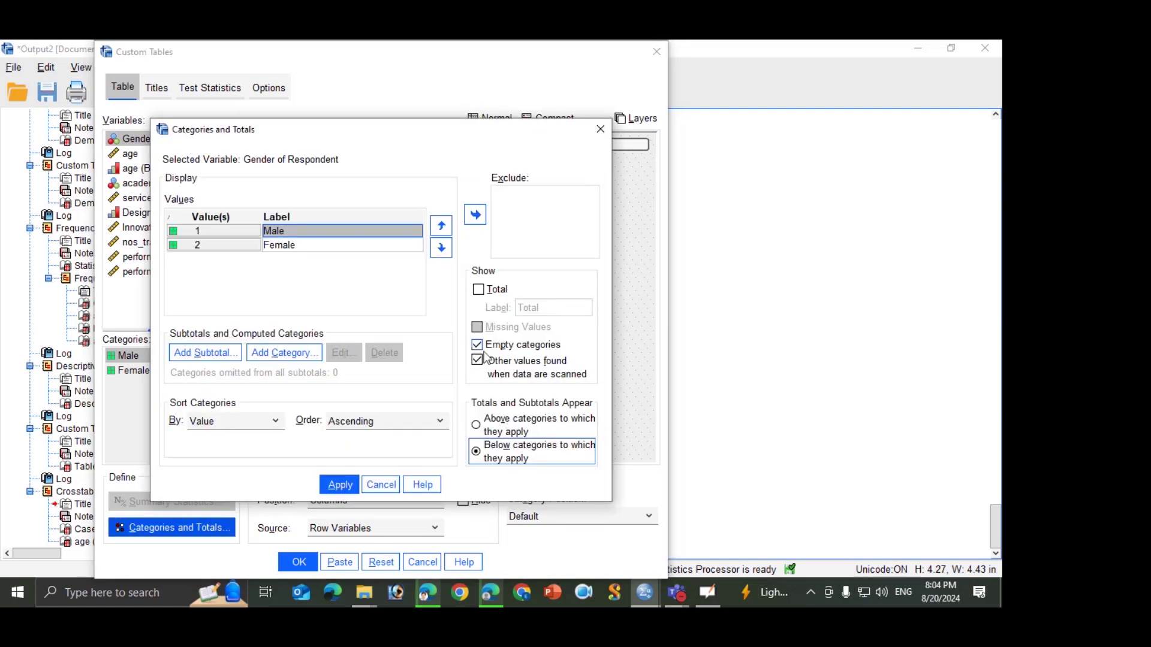
{"action": "left_click", "coordinate": [479, 289]}
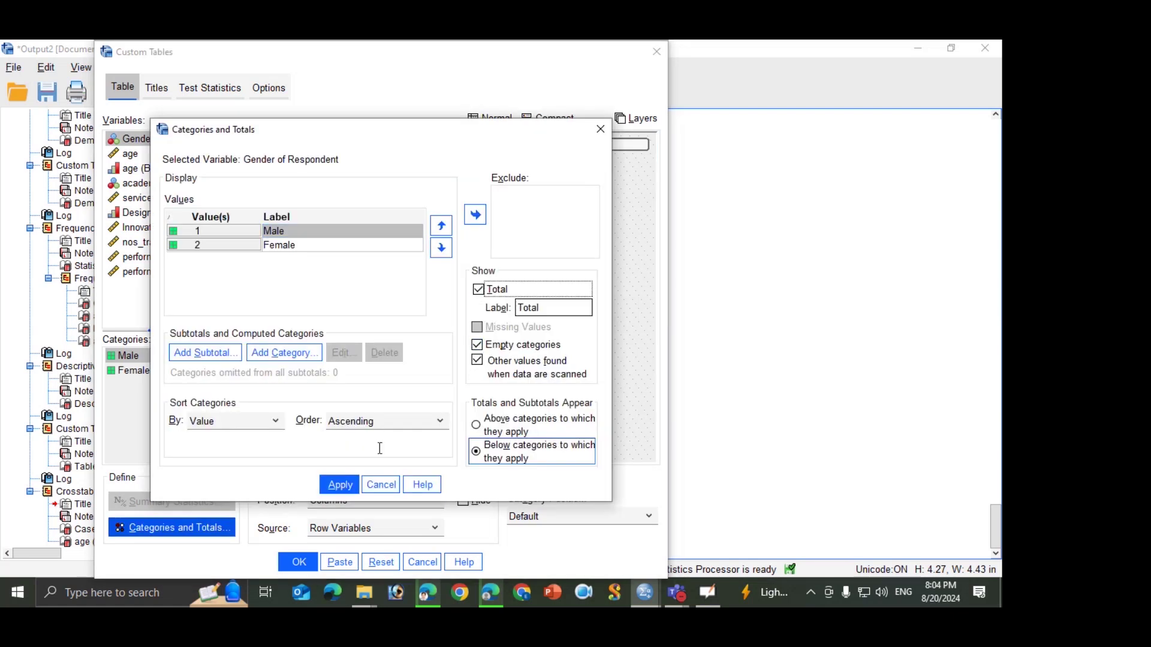
{"action": "left_click", "coordinate": [340, 485]}
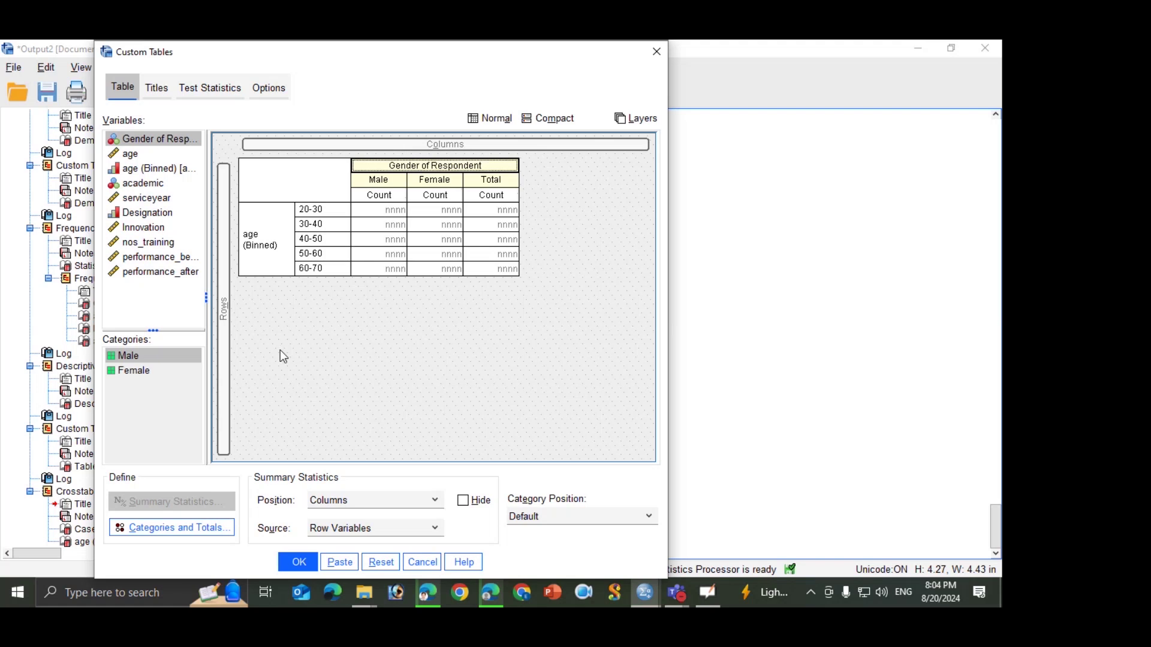
{"action": "left_click", "coordinate": [271, 258]}
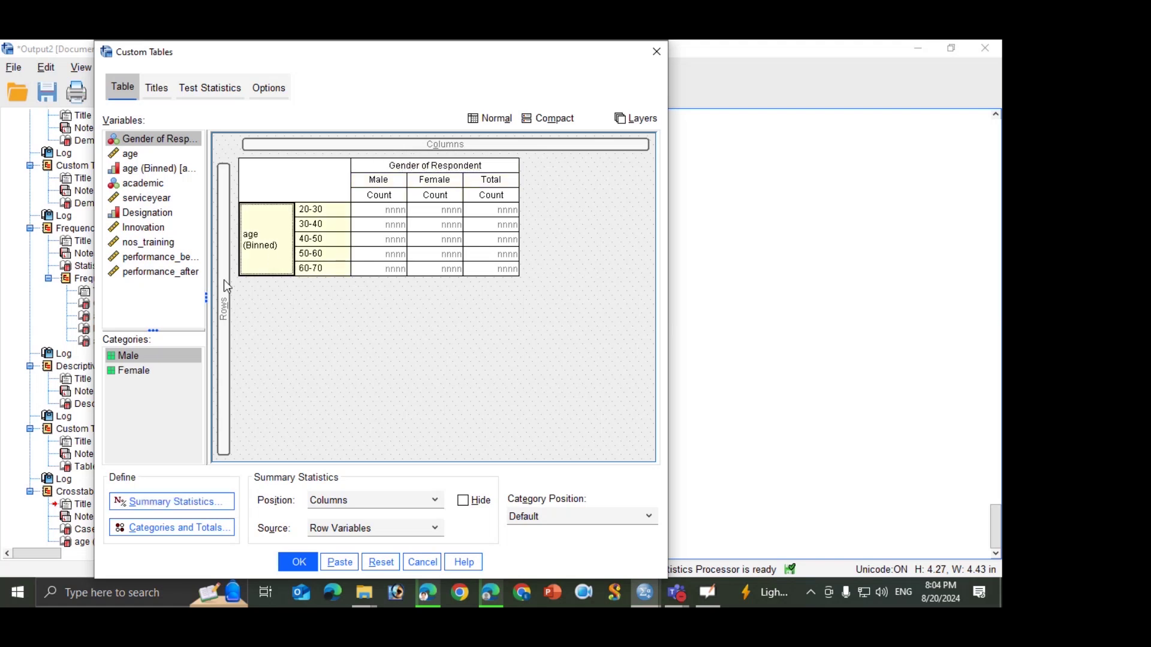
{"action": "left_click", "coordinate": [175, 522]}
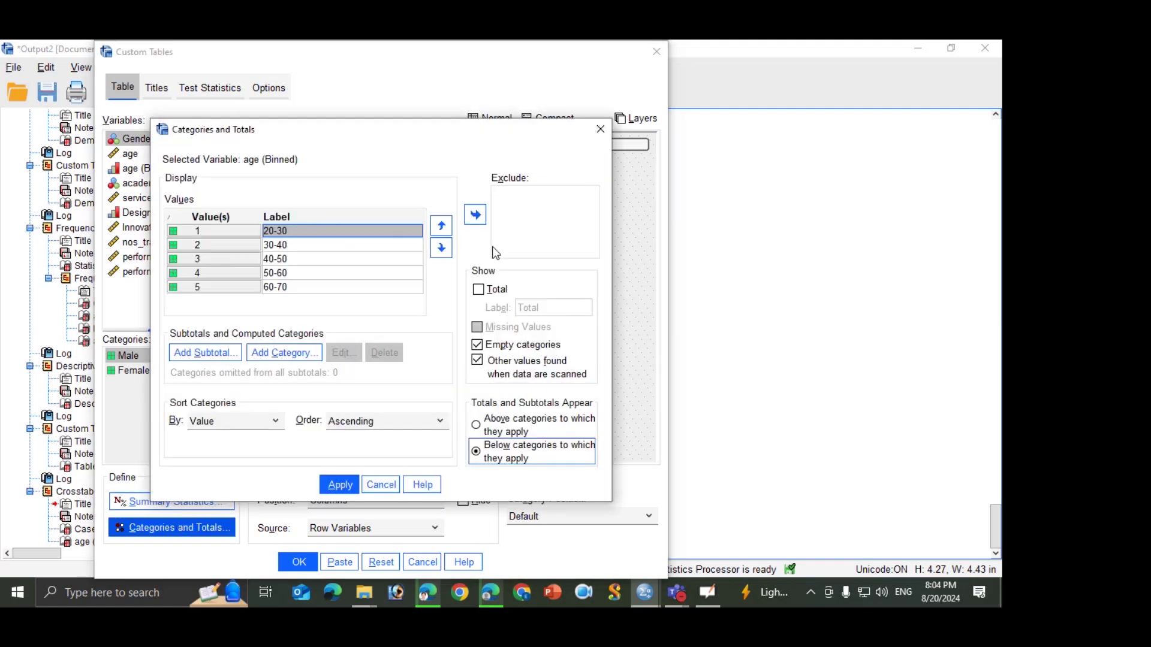
{"action": "left_click", "coordinate": [478, 289]}
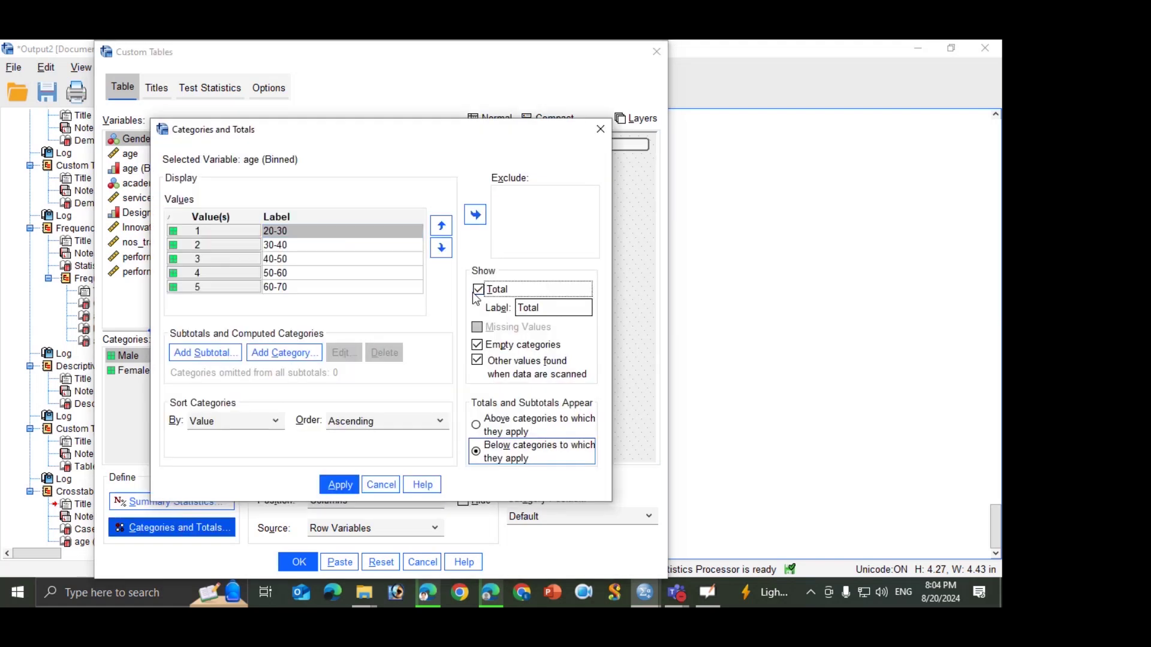
{"action": "left_click", "coordinate": [337, 481]}
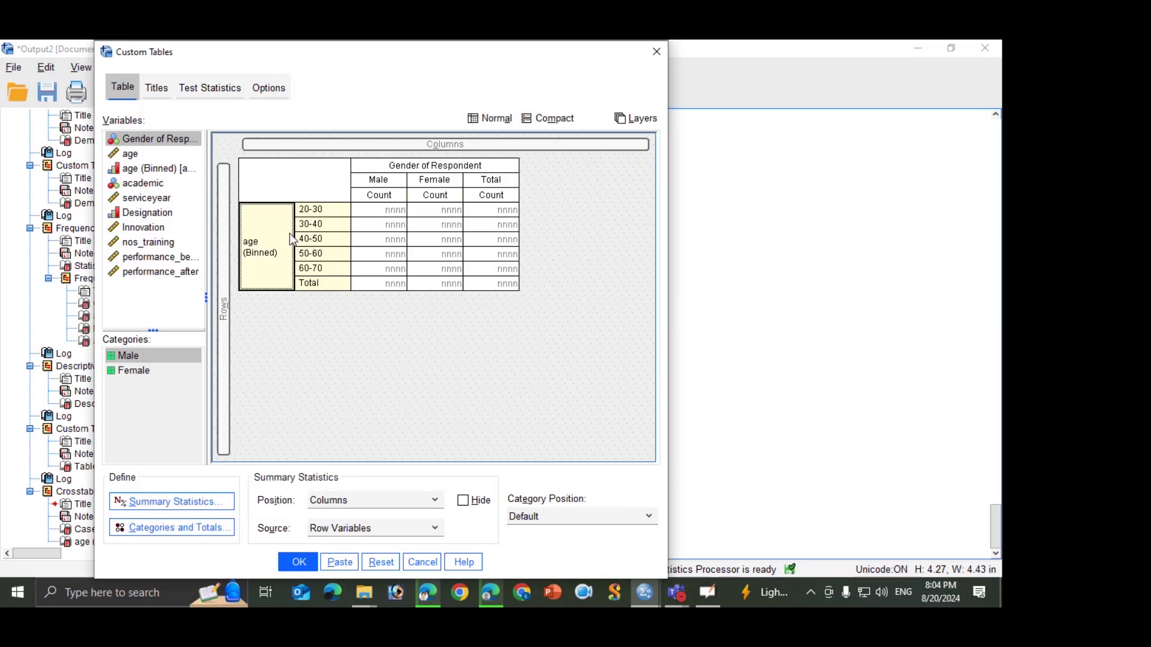
Step: Add a chi-square test of independence at significance level 0.05 to the custom table and generate the output
{"action": "left_click", "coordinate": [158, 88]}
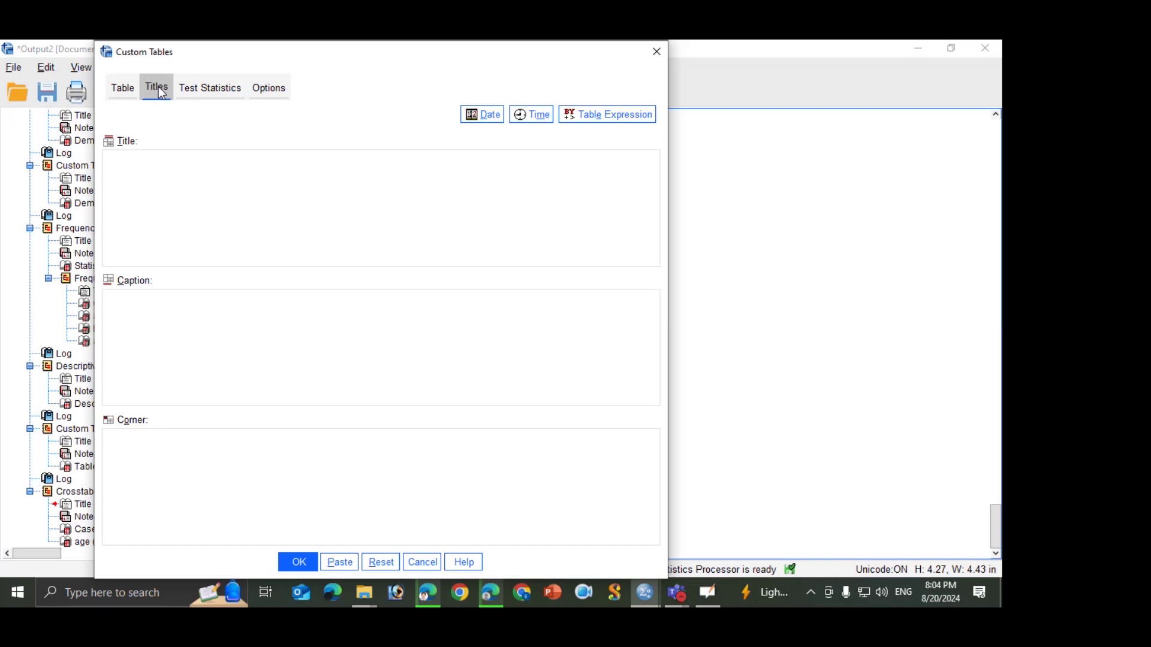
{"action": "left_click", "coordinate": [120, 87]}
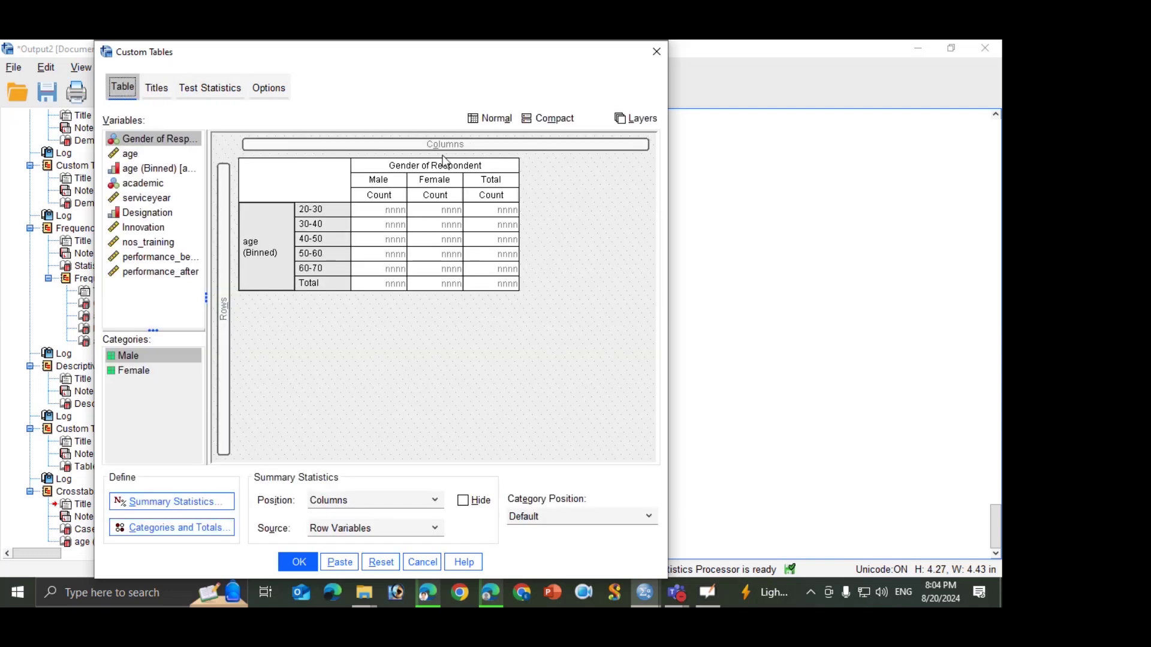
{"action": "left_click", "coordinate": [210, 88]}
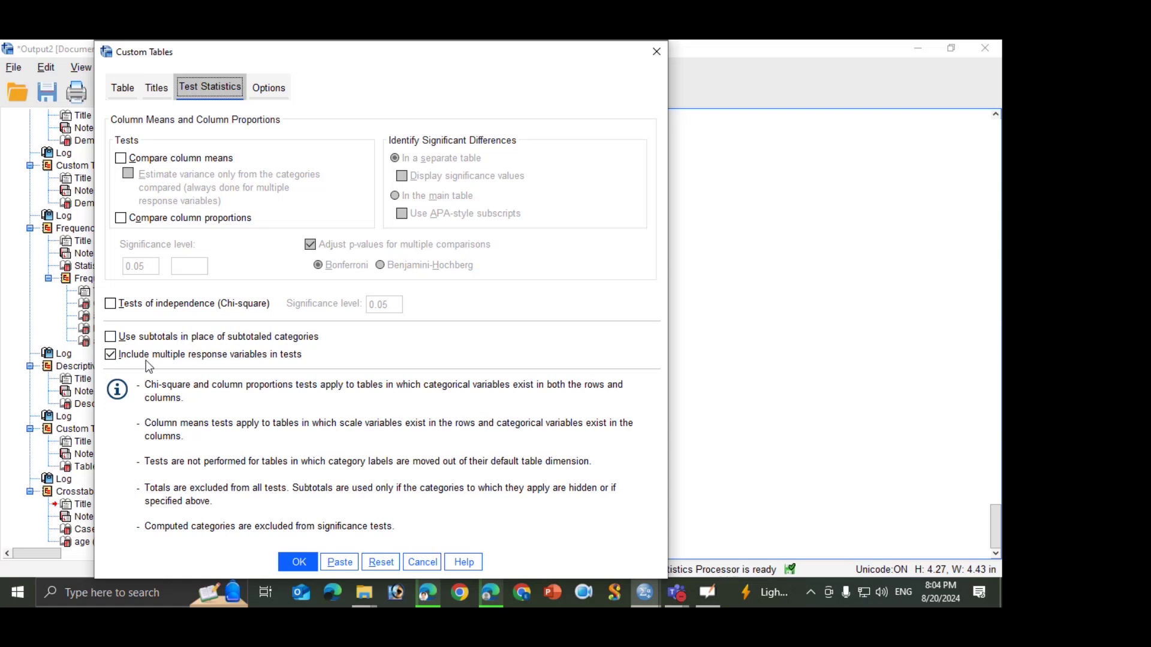
{"action": "left_click", "coordinate": [110, 303]}
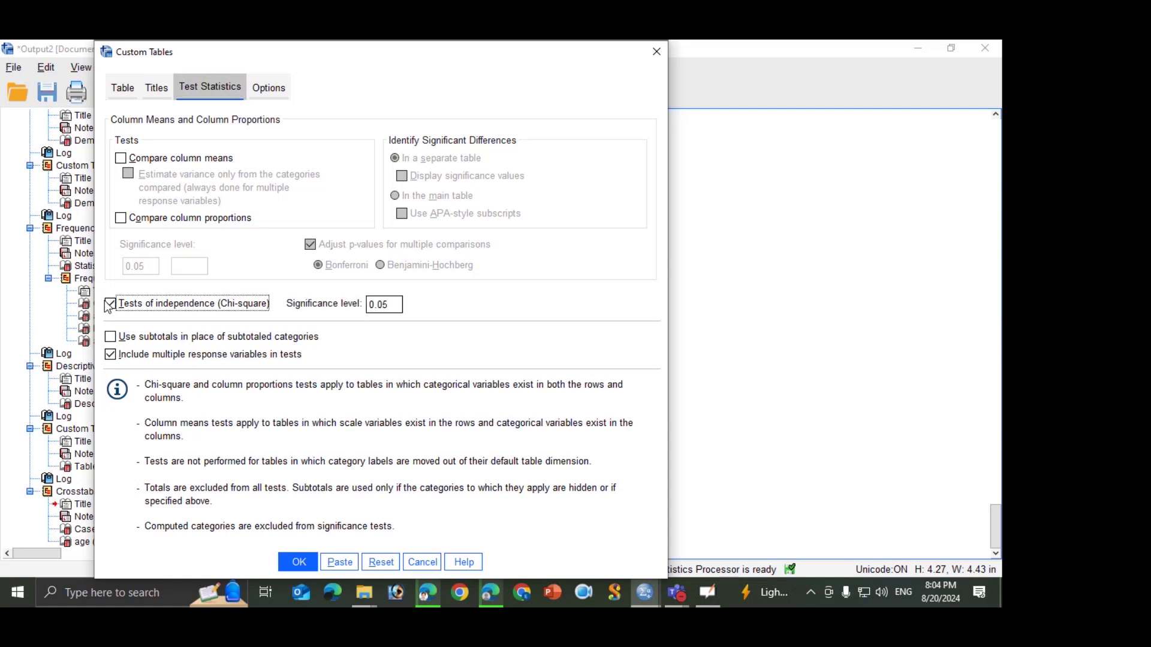
{"action": "left_click", "coordinate": [299, 563]}
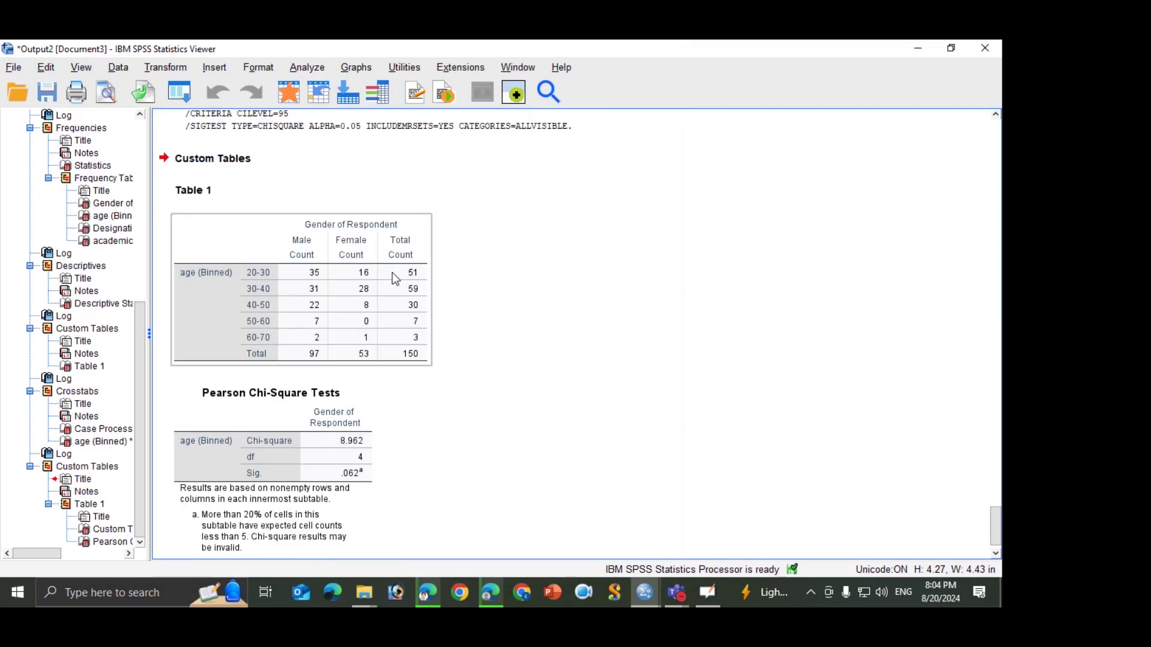
Step: Examine the new custom table and its Pearson Chi-Square Tests, then review the earlier Crosstabs, Designation and academic tables
{"action": "left_click", "coordinate": [226, 474]}
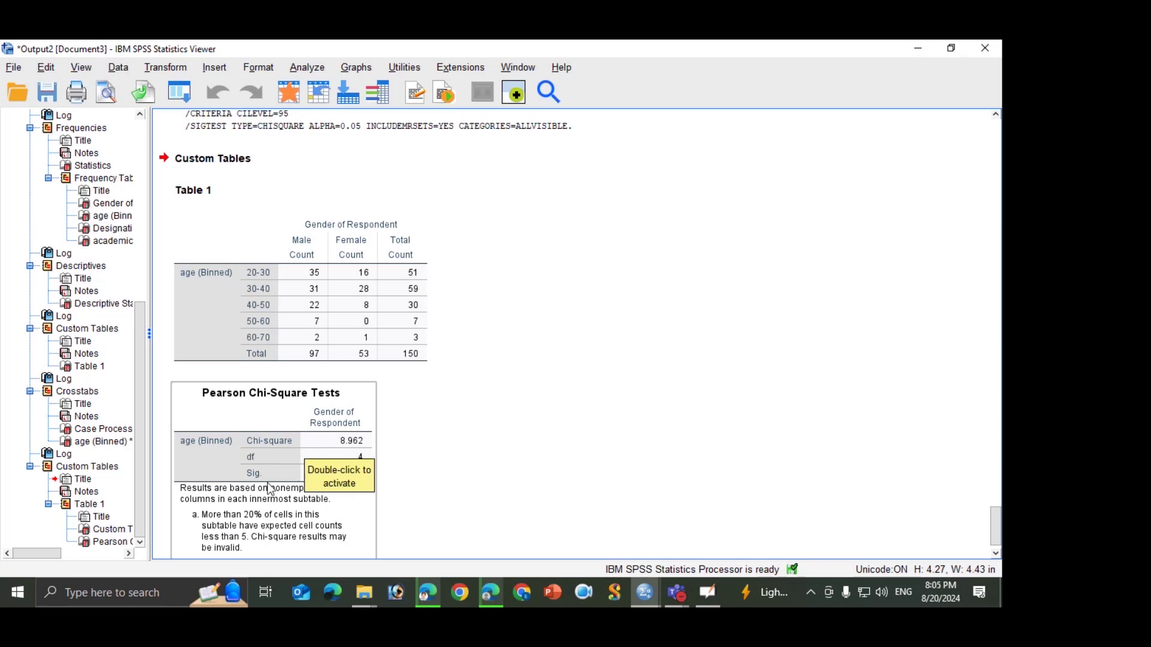
{"action": "left_click", "coordinate": [512, 509]}
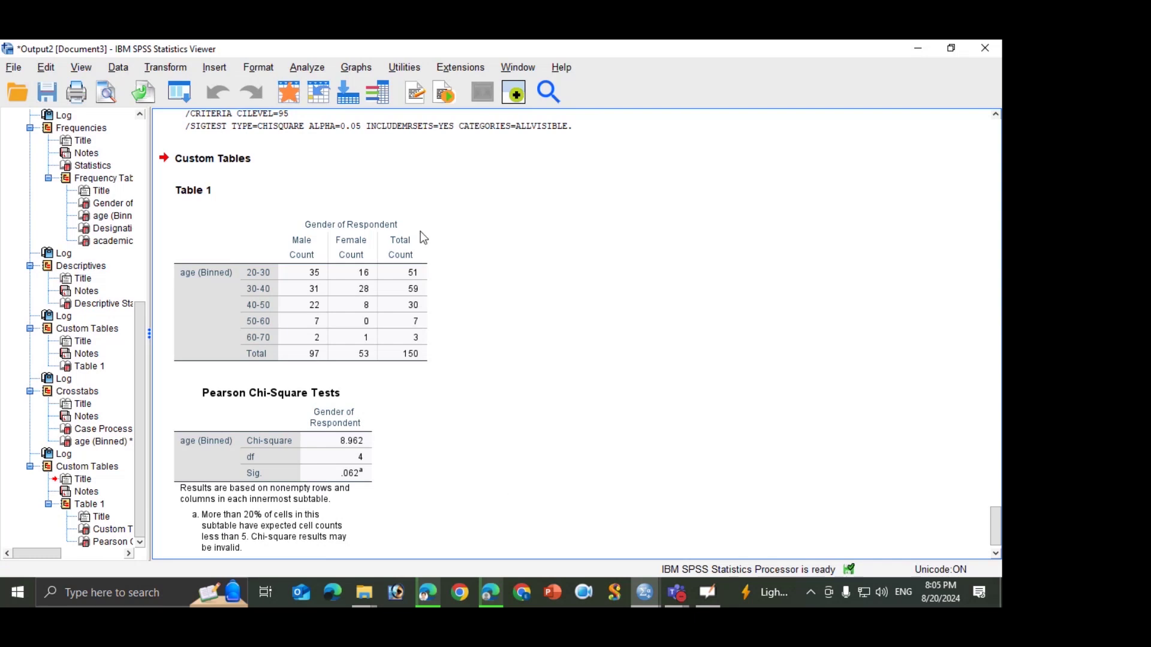
{"action": "left_click", "coordinate": [352, 225]}
{"action": "left_click", "coordinate": [347, 200]}
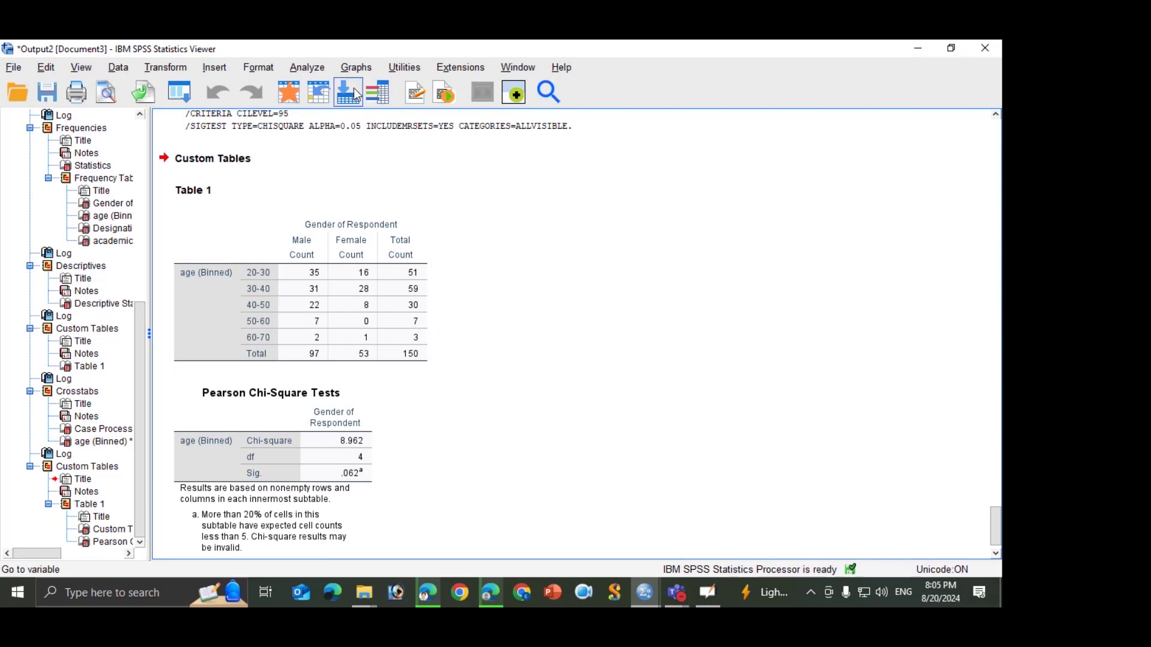
{"action": "left_click", "coordinate": [308, 67]}
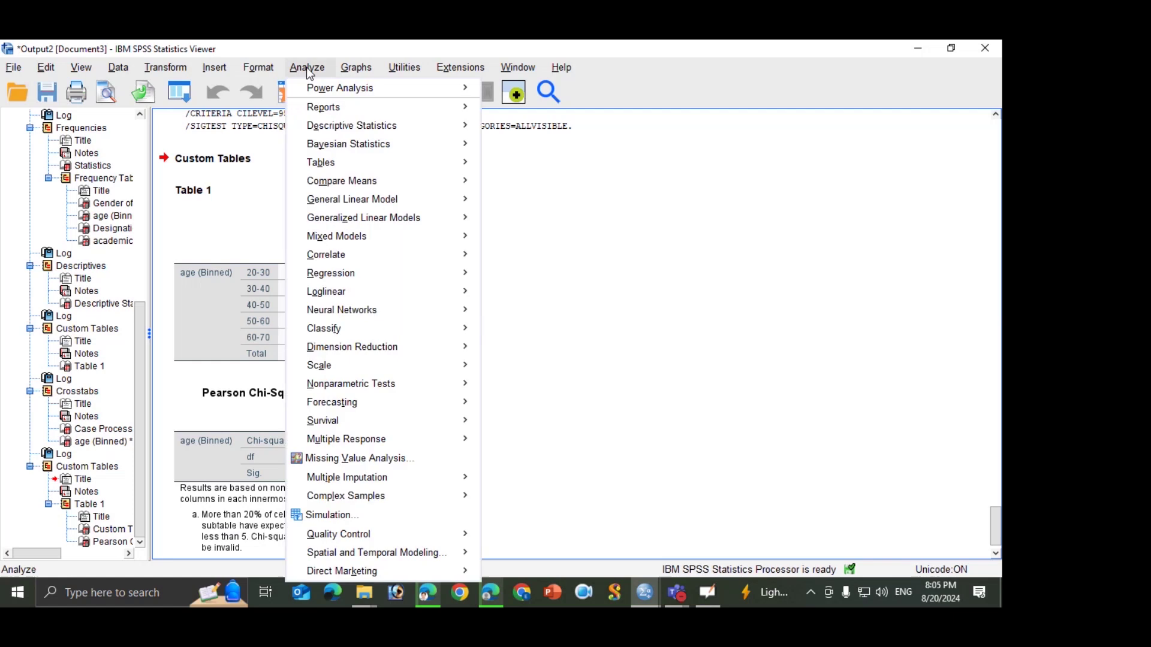
{"action": "left_click", "coordinate": [308, 68]}
{"action": "scroll", "coordinate": [293, 216], "scroll_direction": "up", "scroll_amount": 10}
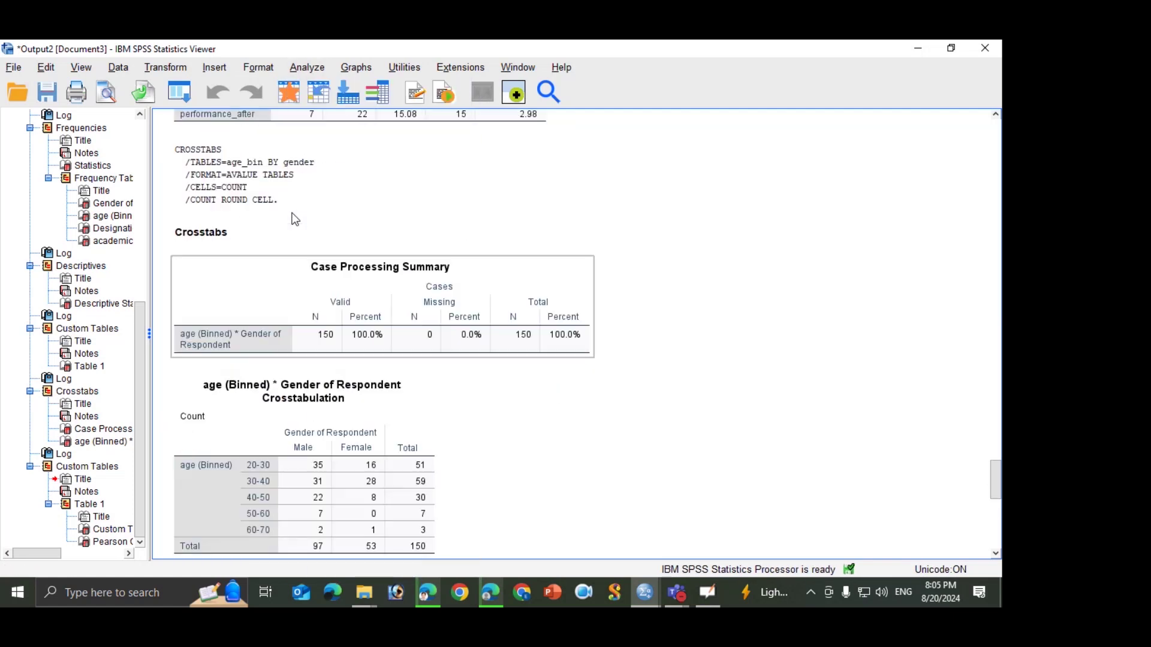
{"action": "scroll", "coordinate": [293, 219], "scroll_direction": "up", "scroll_amount": 8}
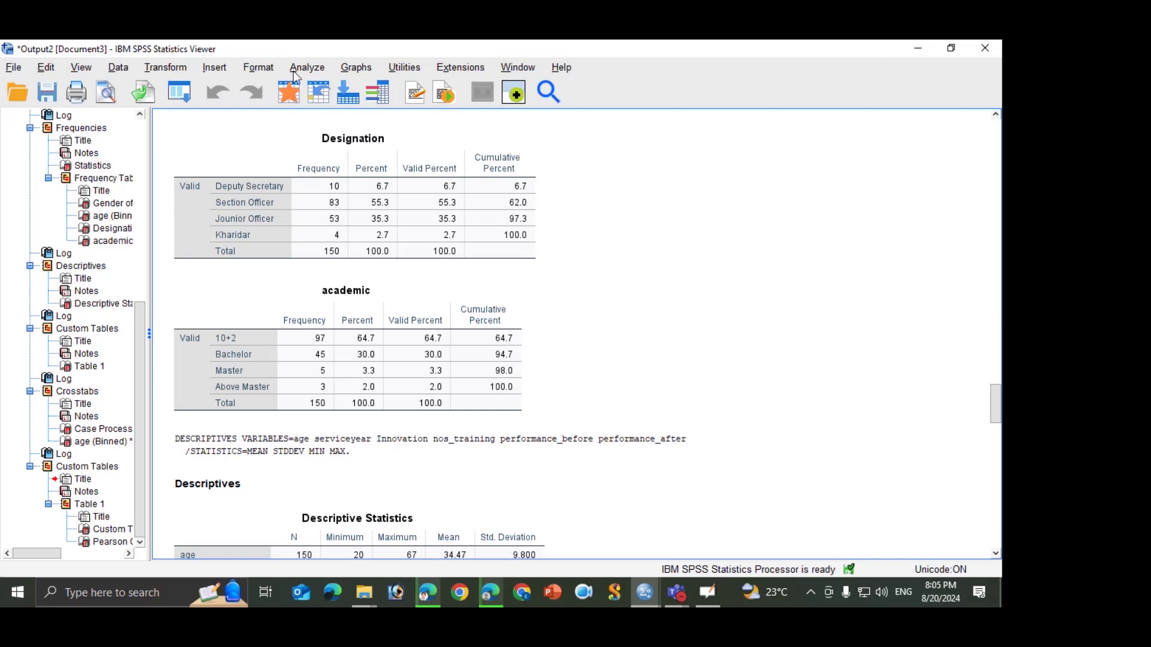
Step: Start a simple bar chart in the Chart Builder with Gender of Respondent on the x-axis
{"action": "left_click", "coordinate": [345, 70]}
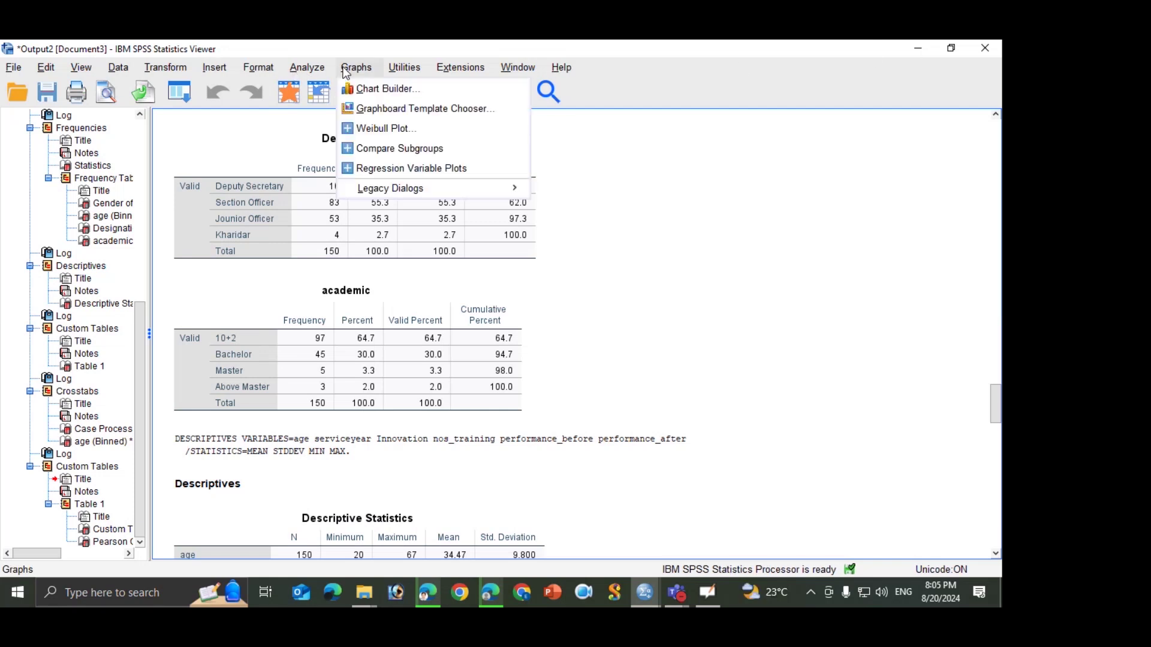
{"action": "left_click", "coordinate": [667, 253]}
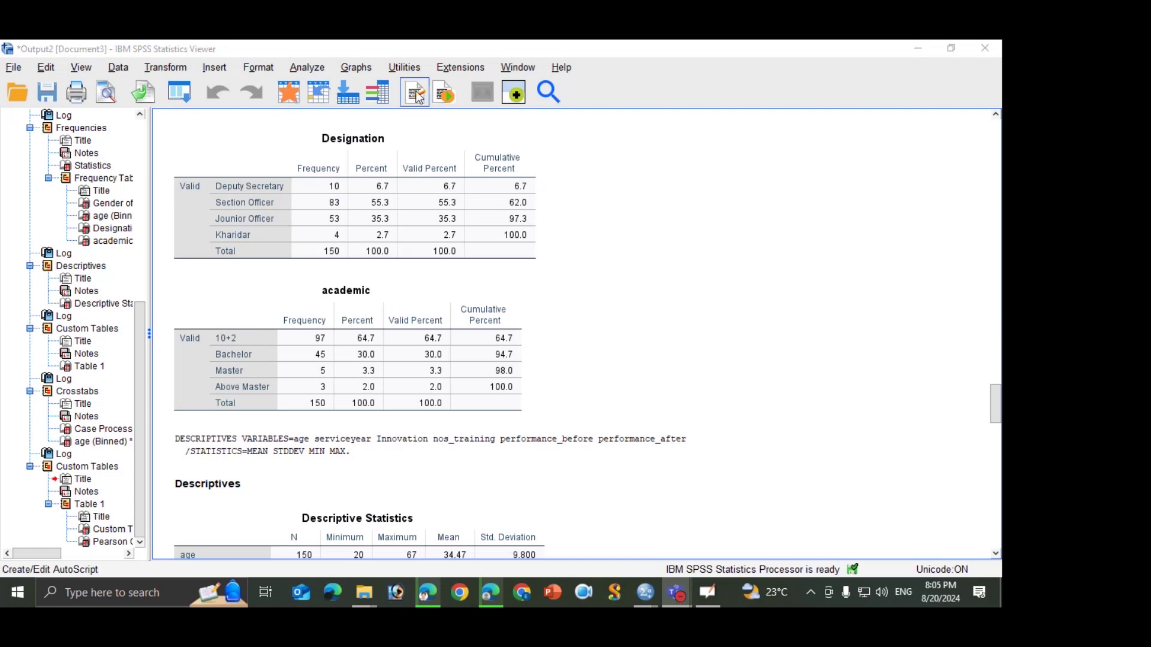
{"action": "left_click", "coordinate": [349, 68]}
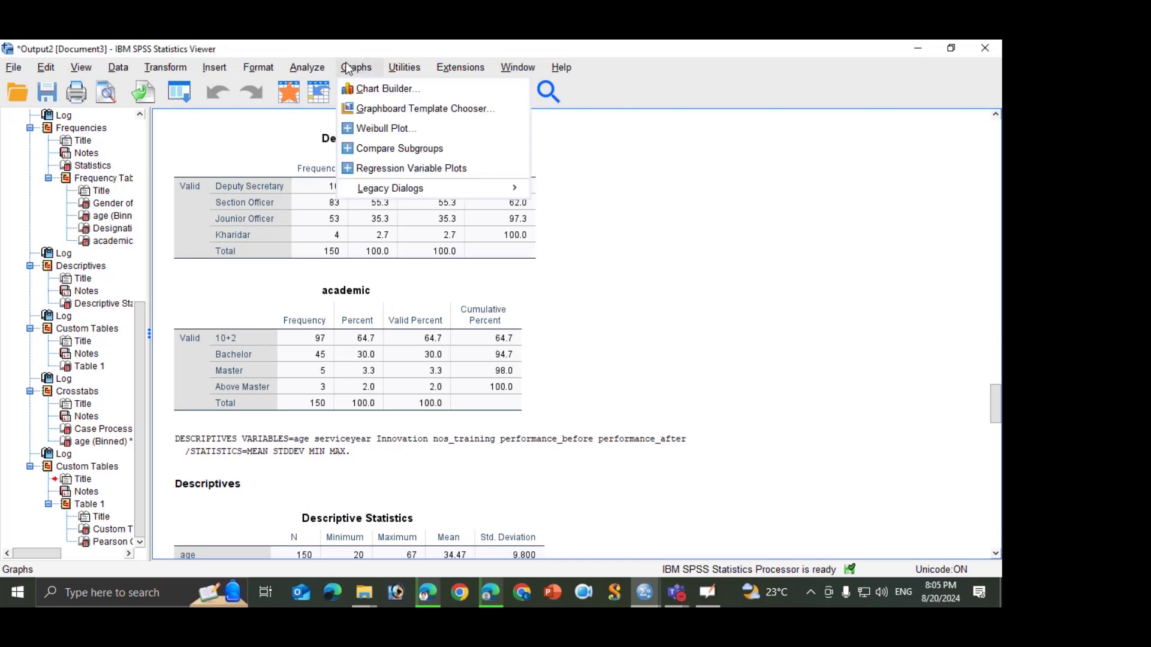
{"action": "mouse_move", "coordinate": [461, 189]}
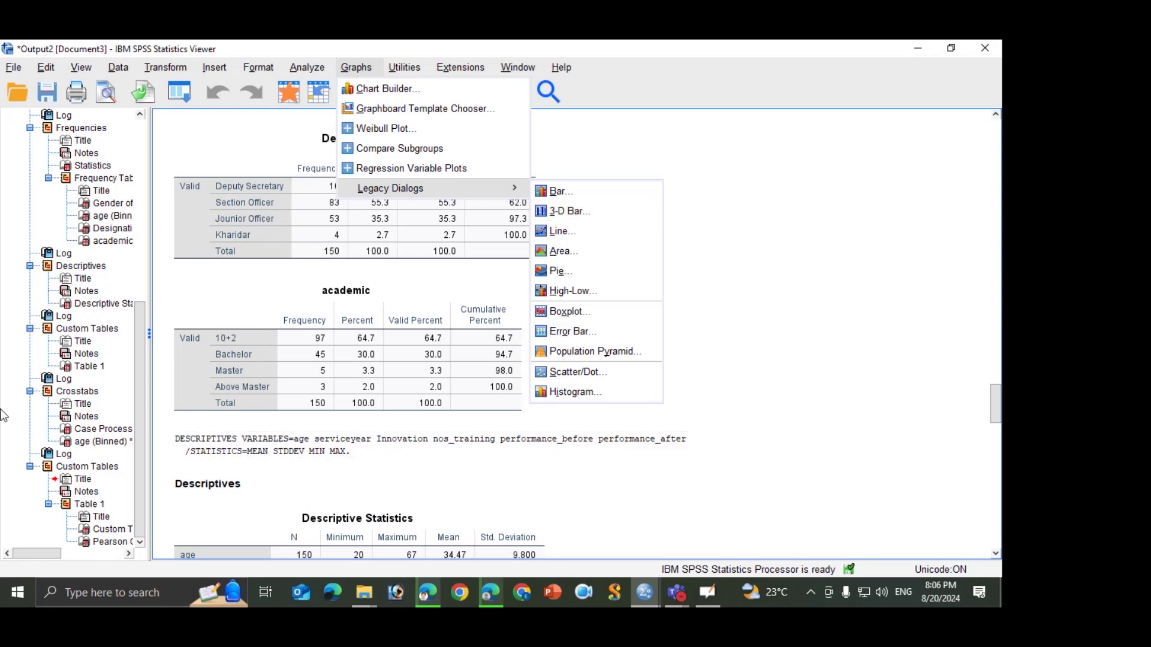
{"action": "left_click", "coordinate": [416, 94]}
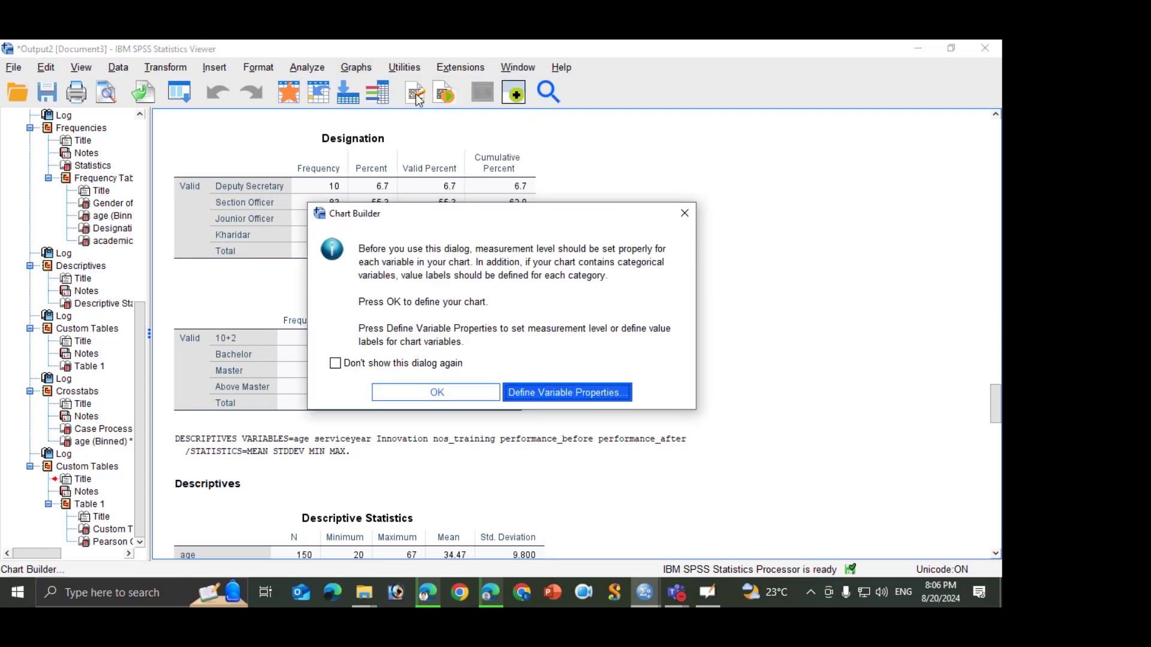
{"action": "left_click", "coordinate": [462, 396]}
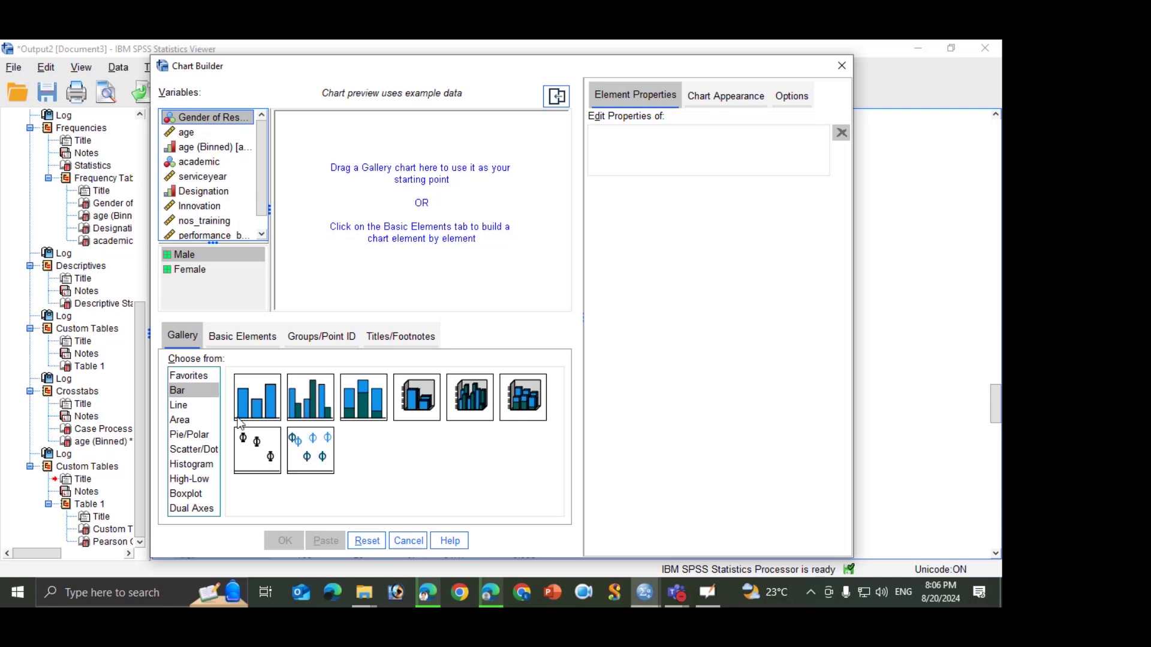
{"action": "left_click", "coordinate": [266, 402]}
{"action": "left_click_drag", "start_coordinate": [265, 406], "coordinate": [376, 209]}
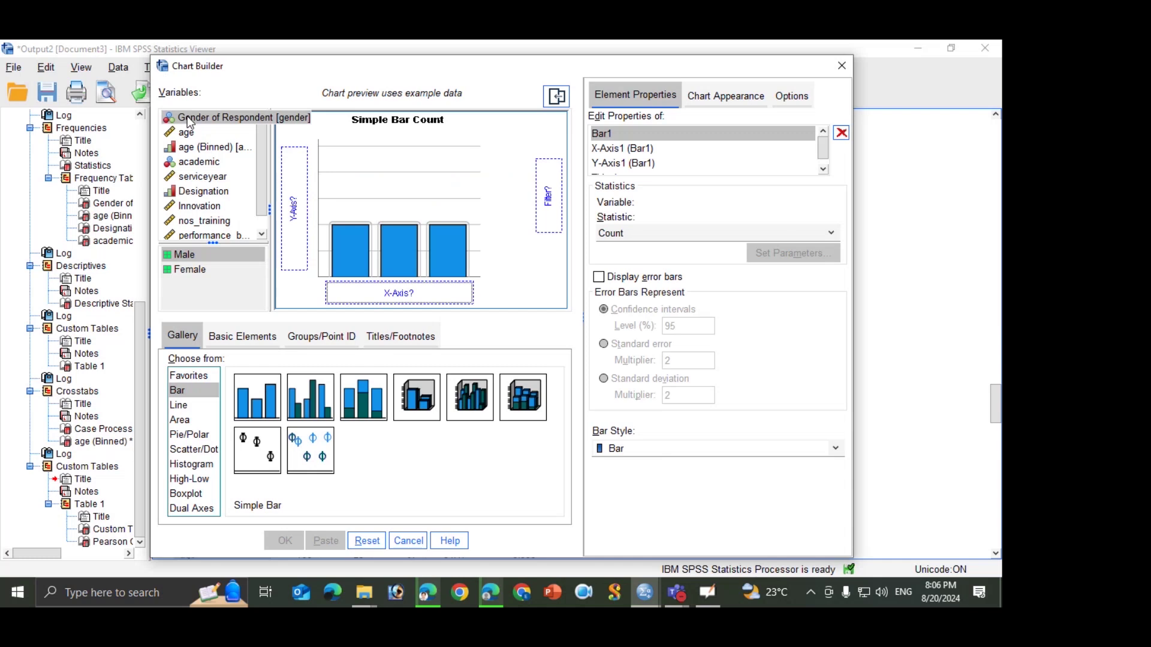
{"action": "left_click_drag", "start_coordinate": [189, 122], "coordinate": [352, 291]}
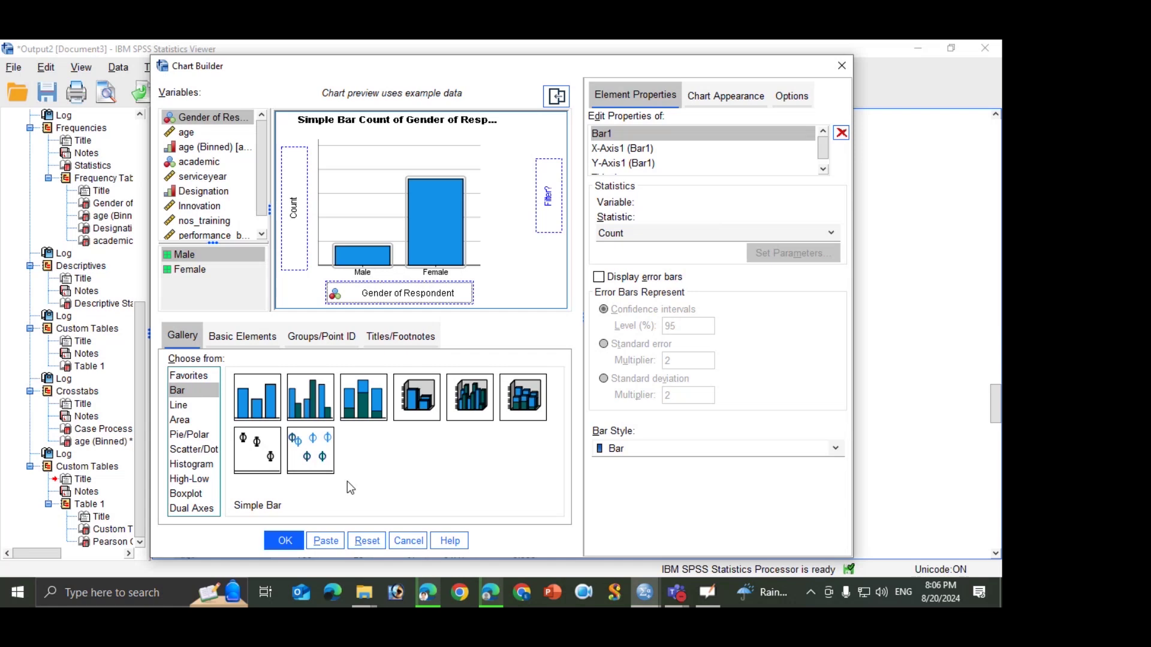
Step: Set the y-axis label to "Nos of Respondent" and generate the bar chart
{"action": "left_click", "coordinate": [624, 150]}
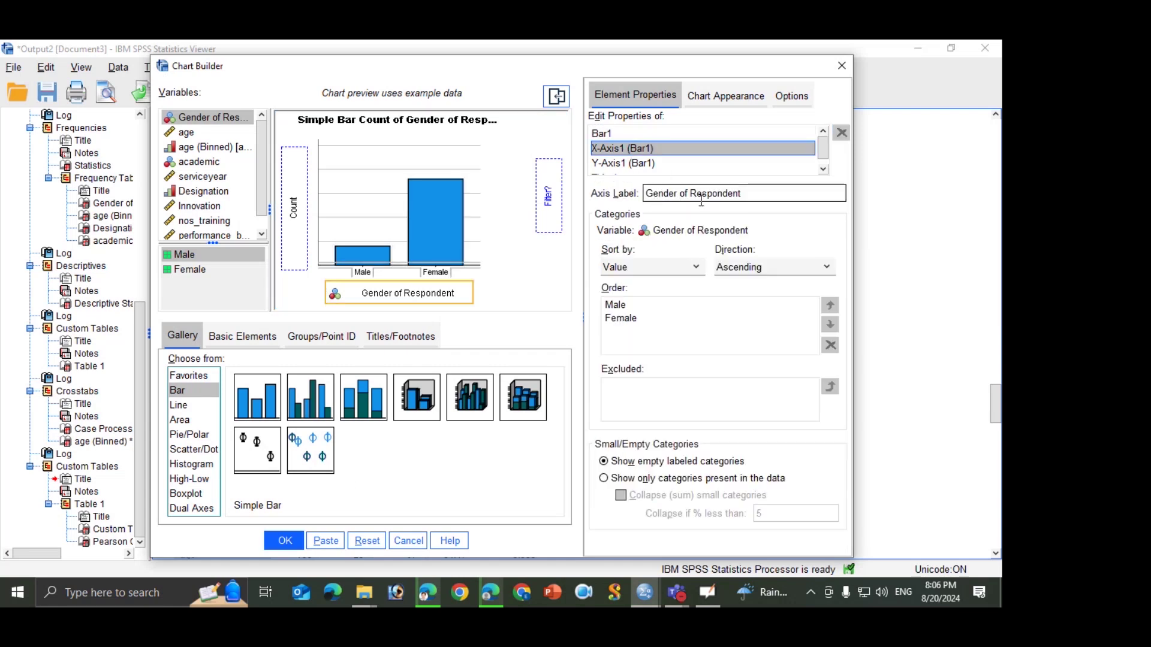
{"action": "left_click", "coordinate": [621, 164]}
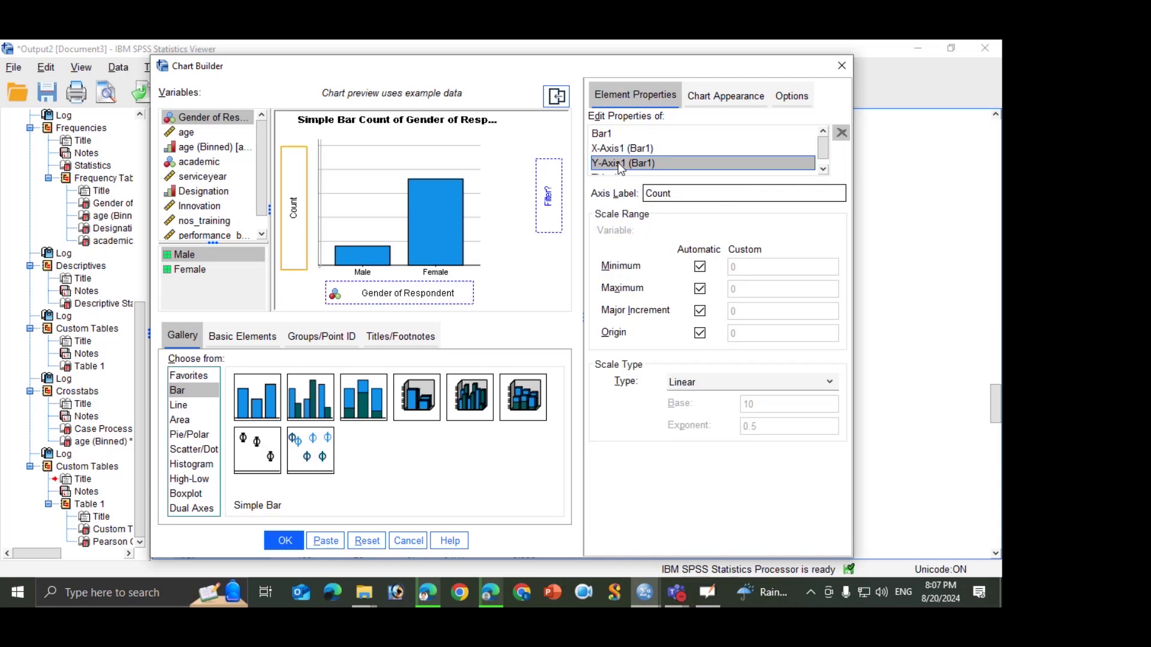
{"action": "left_click_drag", "start_coordinate": [676, 196], "coordinate": [647, 193]}
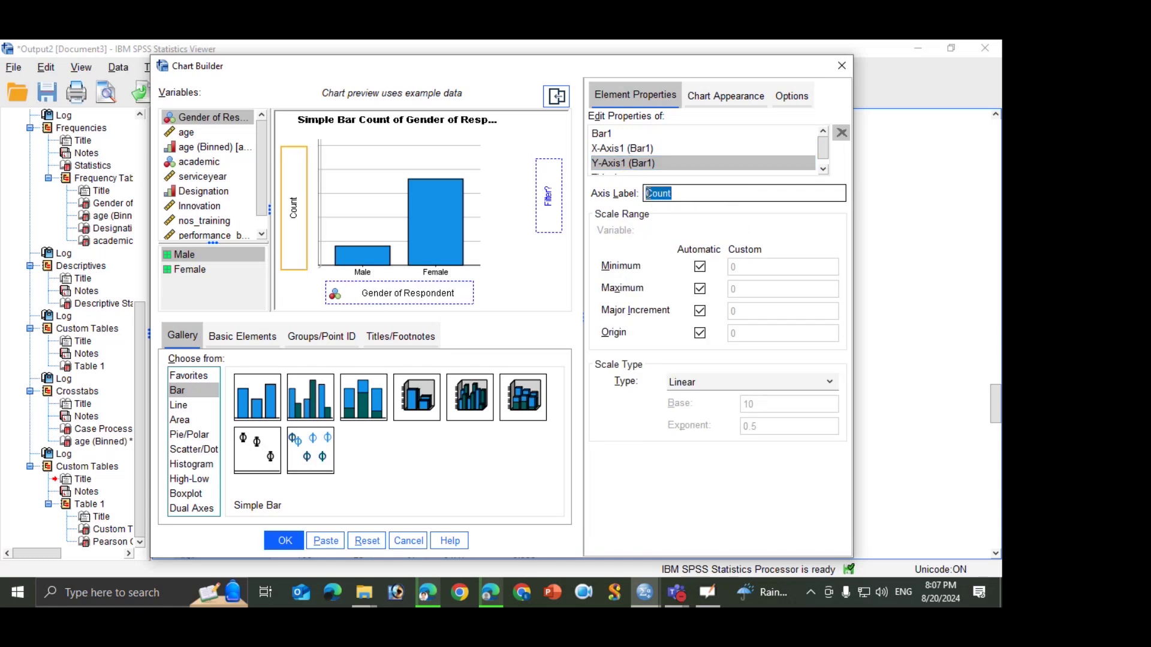
{"action": "type", "text": "Nos of Respondent"}
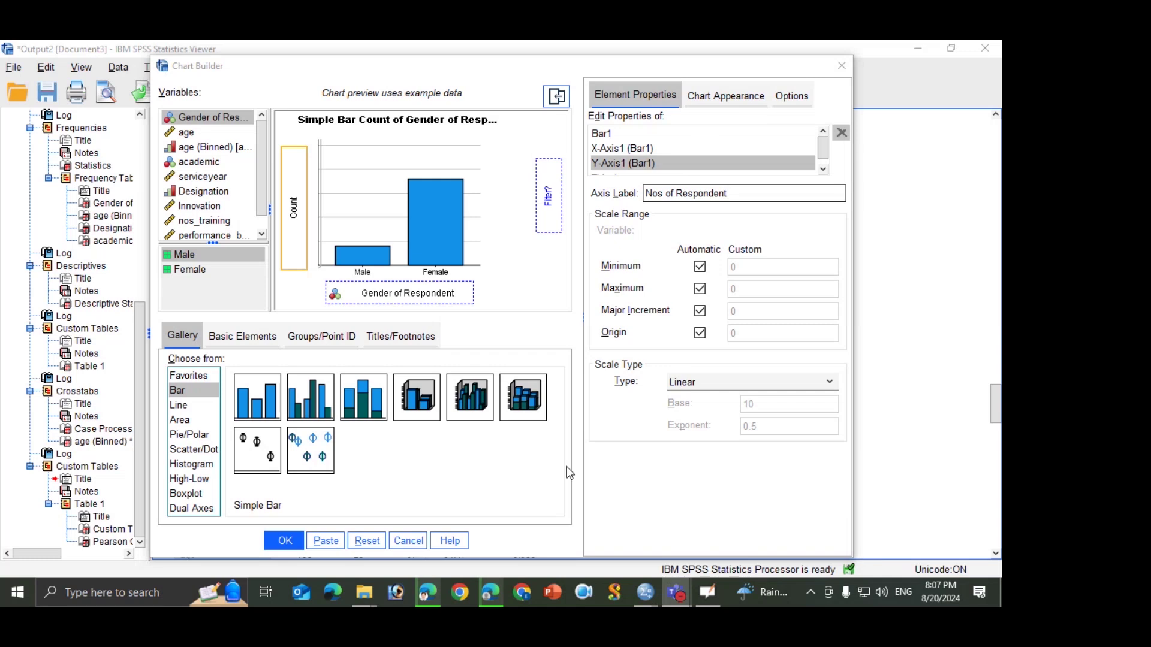
{"action": "left_click", "coordinate": [284, 541]}
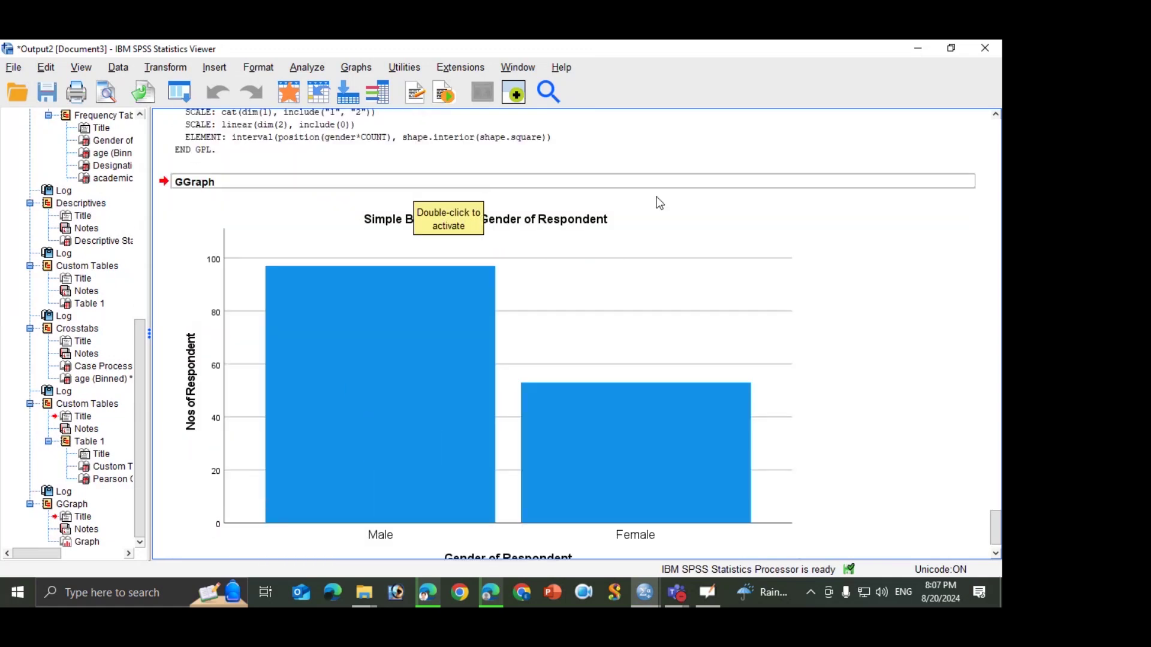
Step: Open the bar chart for editing and shorten its title to "Gender of Respondent"
{"action": "scroll", "coordinate": [402, 428], "scroll_direction": "down", "scroll_amount": 1}
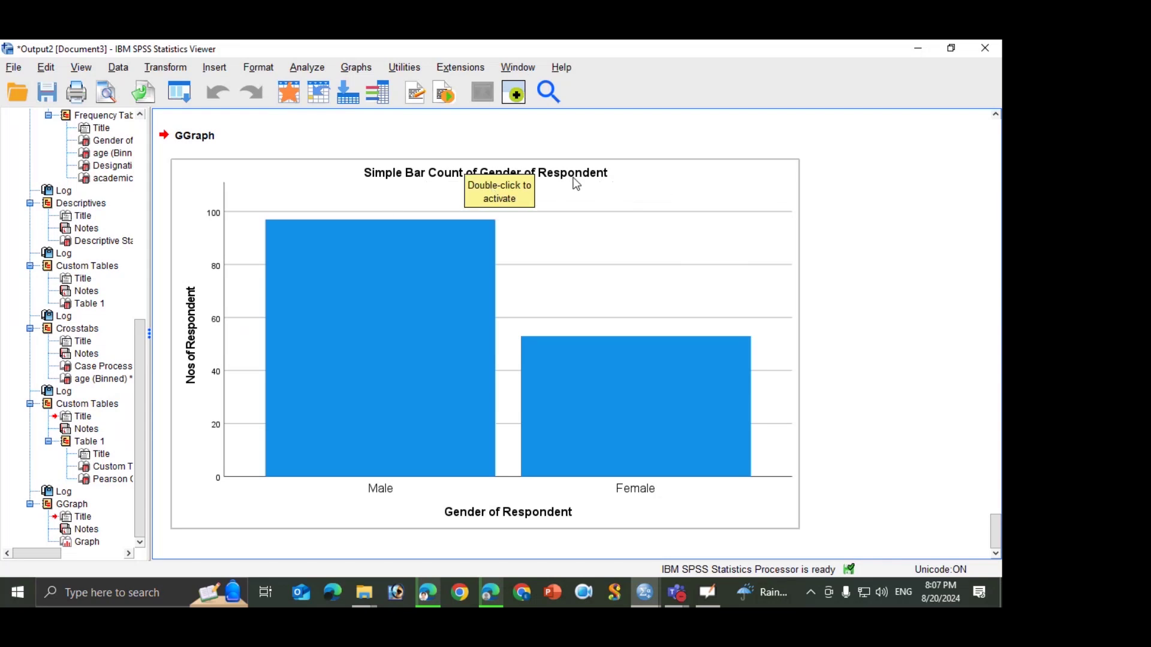
{"action": "double_click", "coordinate": [574, 199]}
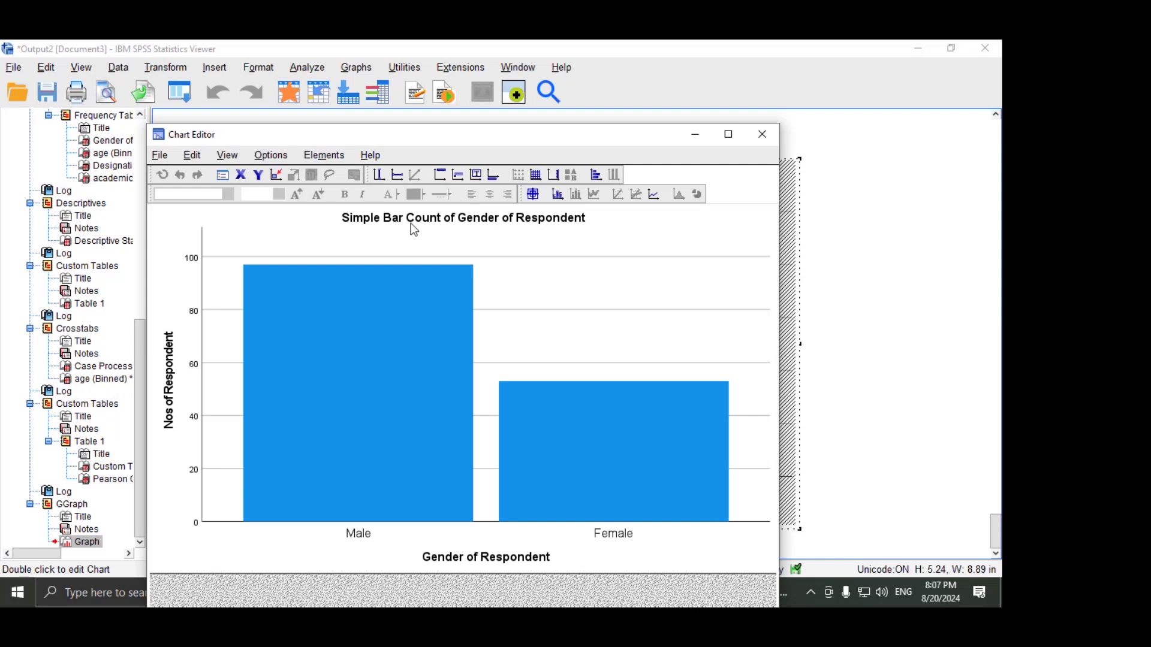
{"action": "left_click", "coordinate": [408, 221]}
{"action": "left_click", "coordinate": [408, 221]}
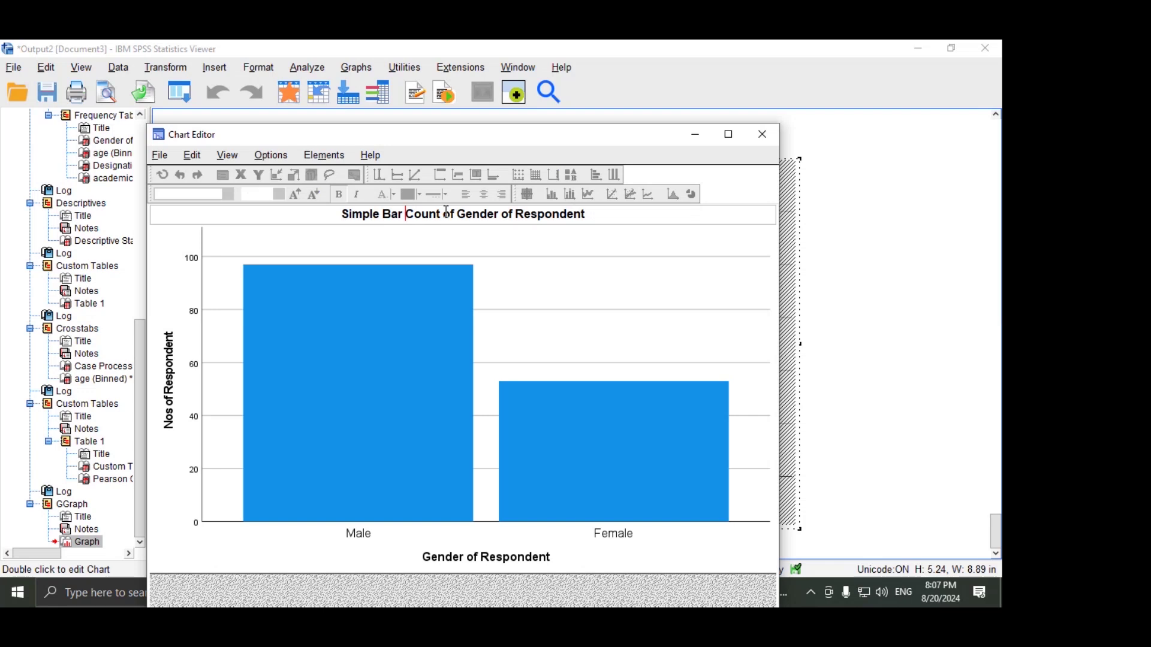
{"action": "left_click_drag", "start_coordinate": [455, 214], "coordinate": [338, 214]}
{"action": "key", "text": "BackSpace"}
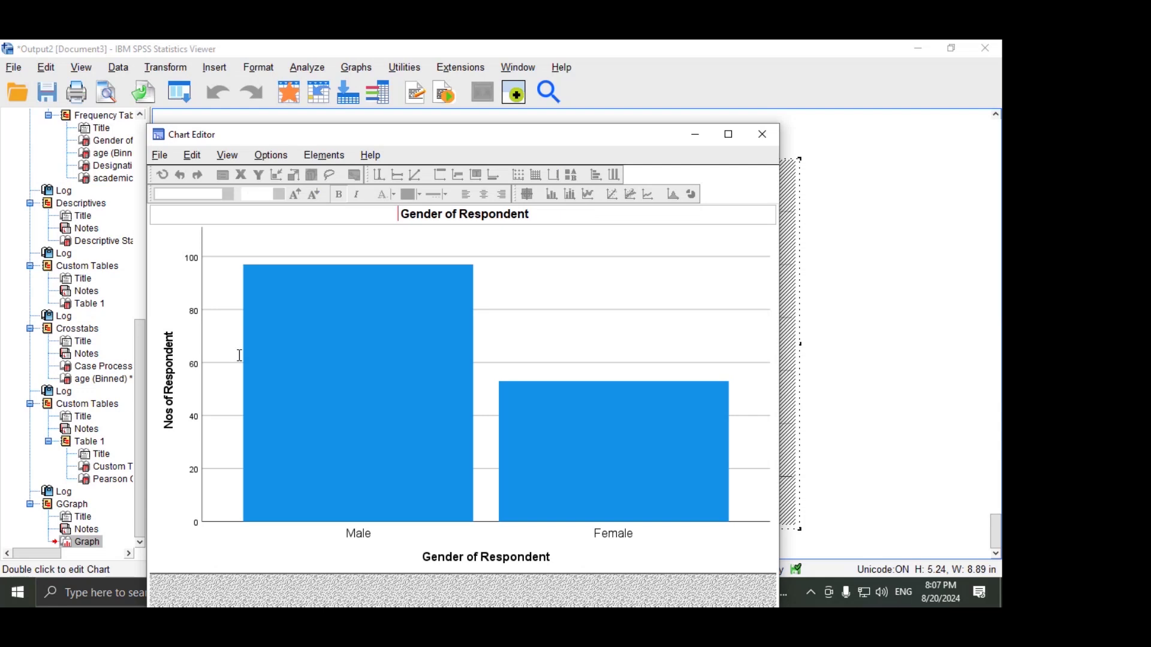
Step: Add a space before "Respondent" in the chart's y-axis label and move the Properties window clear of the bars
{"action": "left_click", "coordinate": [171, 399]}
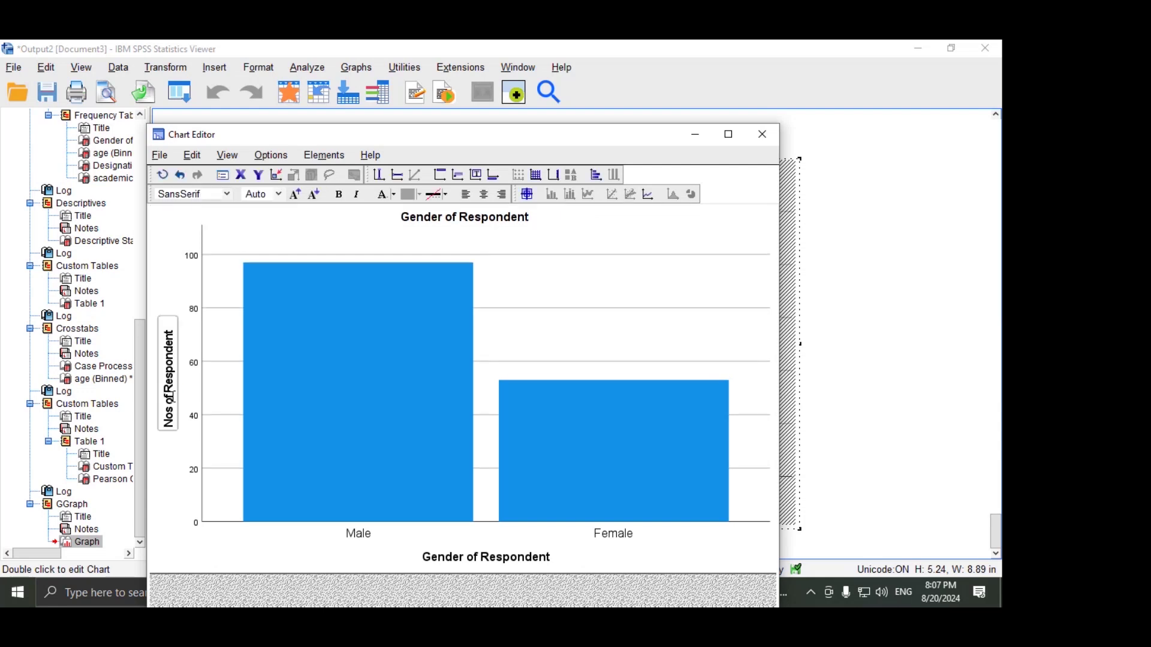
{"action": "double_click", "coordinate": [171, 399]}
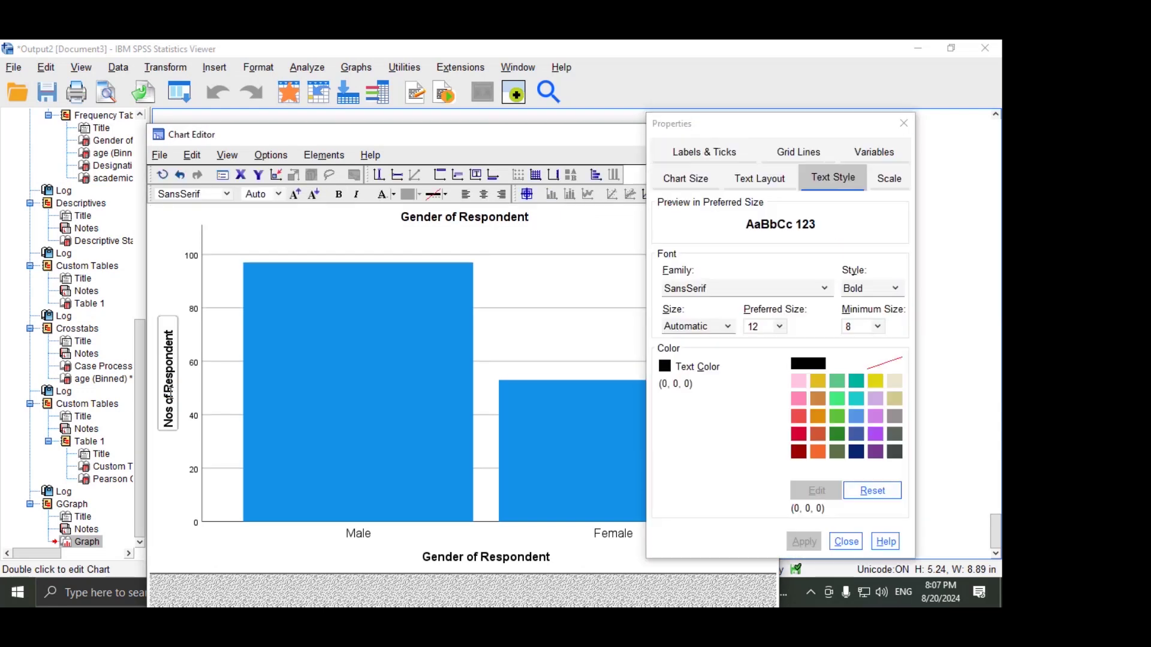
{"action": "left_click", "coordinate": [170, 393]}
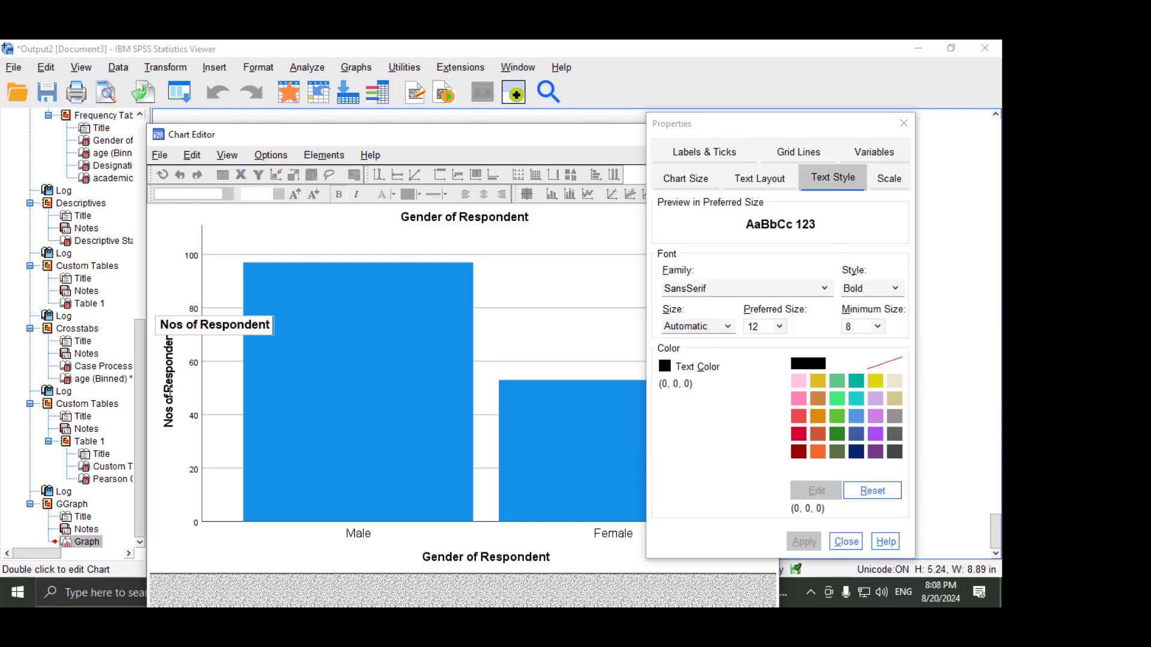
{"action": "left_click", "coordinate": [205, 328]}
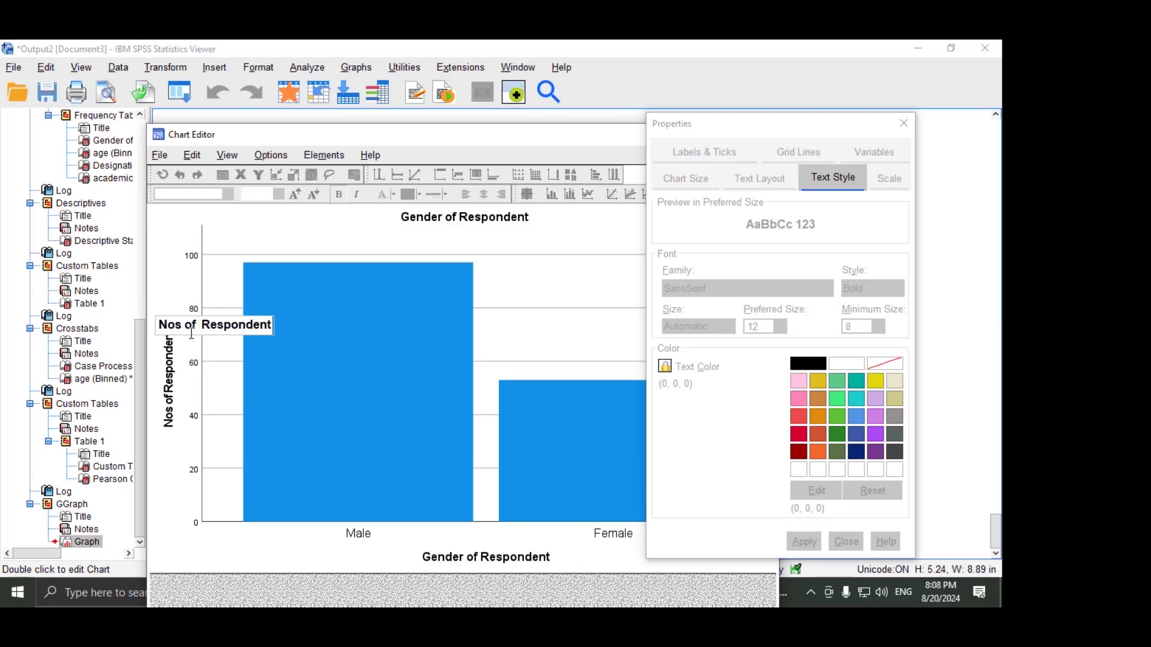
{"action": "left_click", "coordinate": [172, 271]}
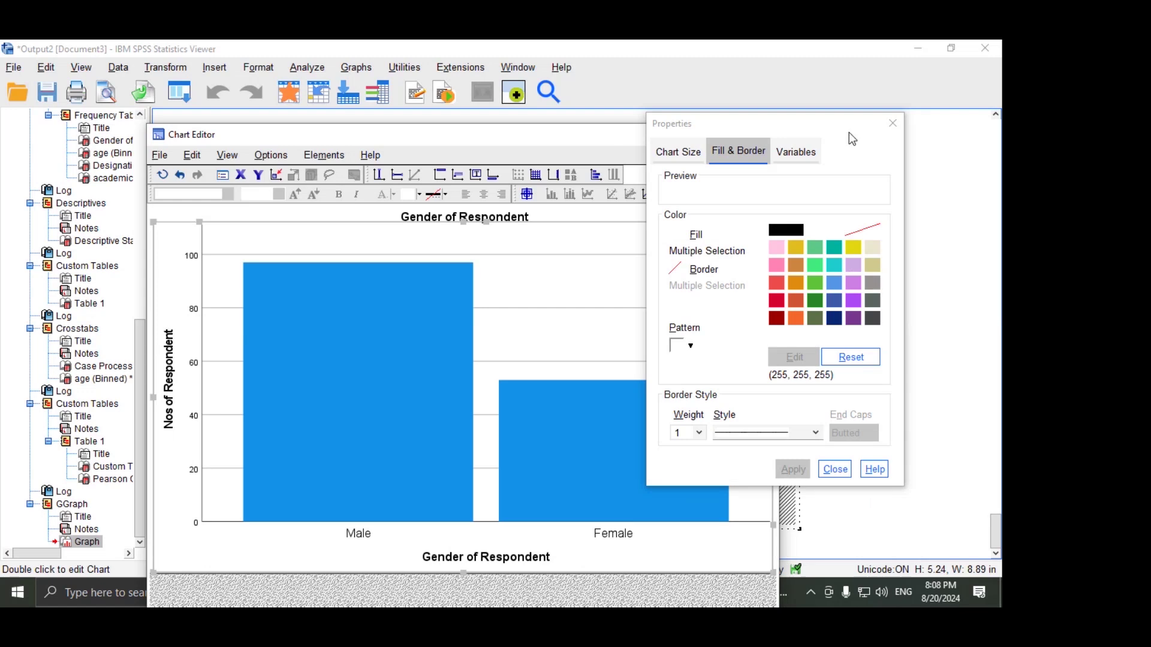
{"action": "left_click_drag", "start_coordinate": [853, 127], "coordinate": [932, 254]}
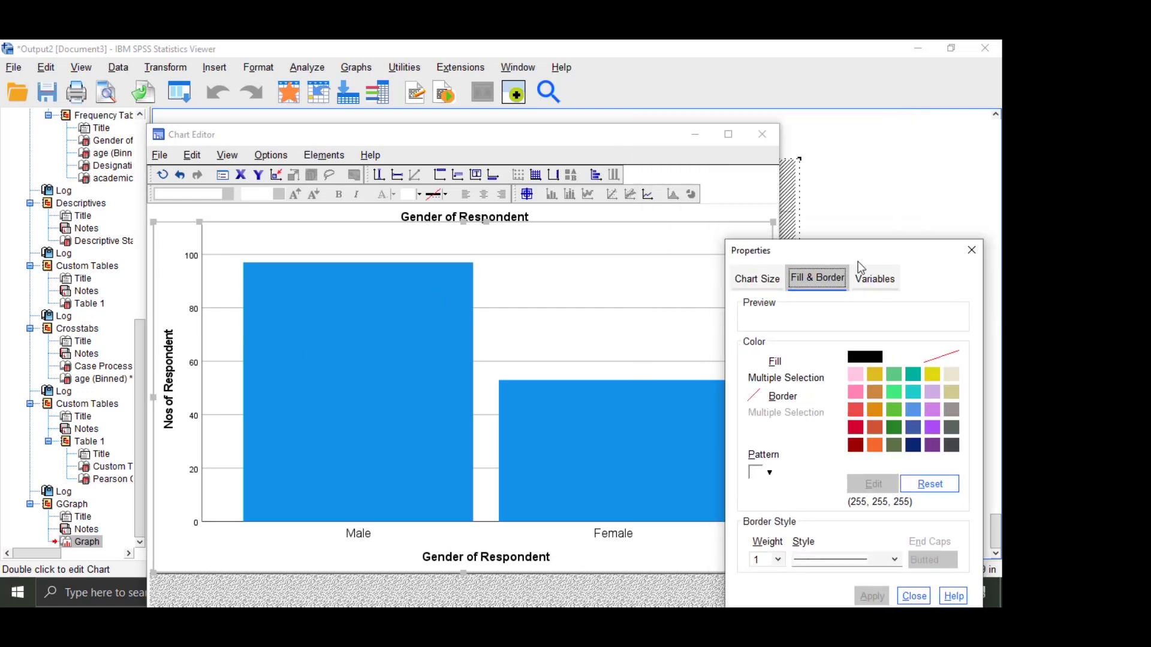
{"action": "left_click_drag", "start_coordinate": [878, 251], "coordinate": [915, 142]}
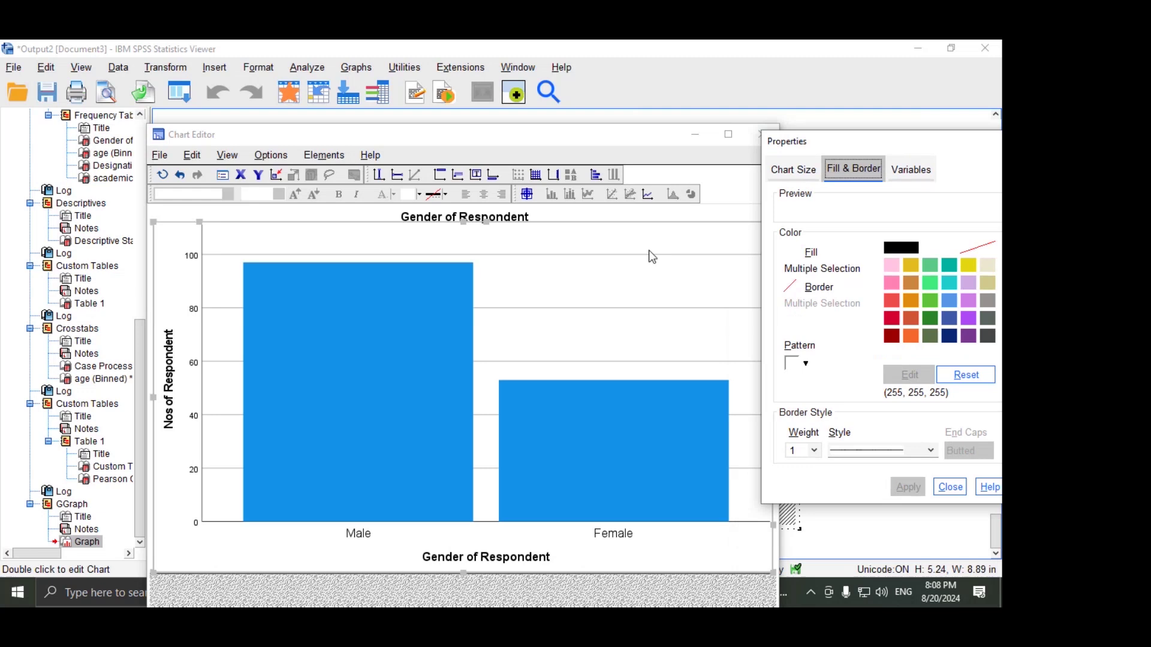
Step: Fill all bars of the Gender of Respondent chart with red (215, 0, 51)
{"action": "left_click", "coordinate": [353, 430]}
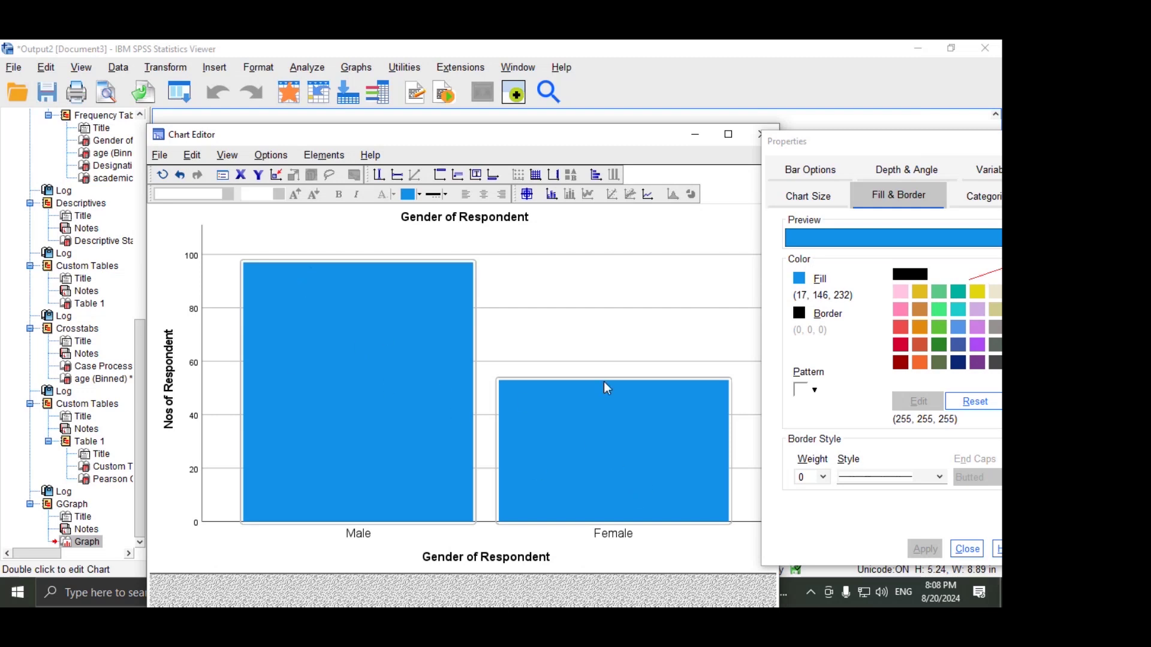
{"action": "left_click", "coordinate": [902, 347]}
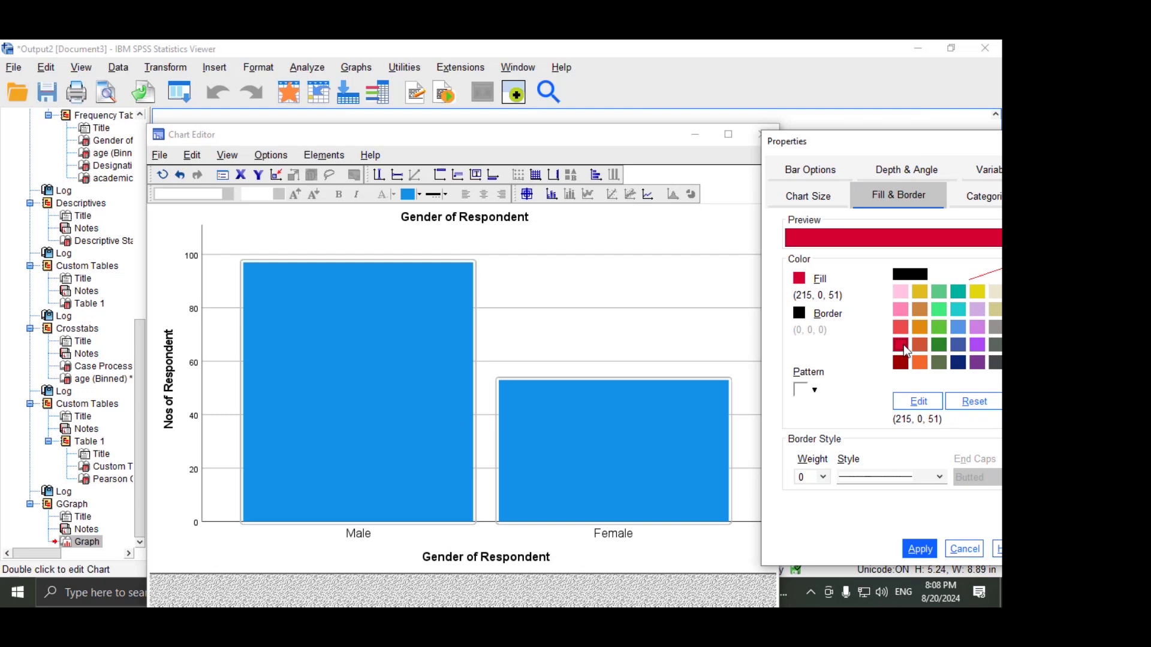
{"action": "left_click_drag", "start_coordinate": [877, 134], "coordinate": [847, 118]}
{"action": "left_click", "coordinate": [895, 520]}
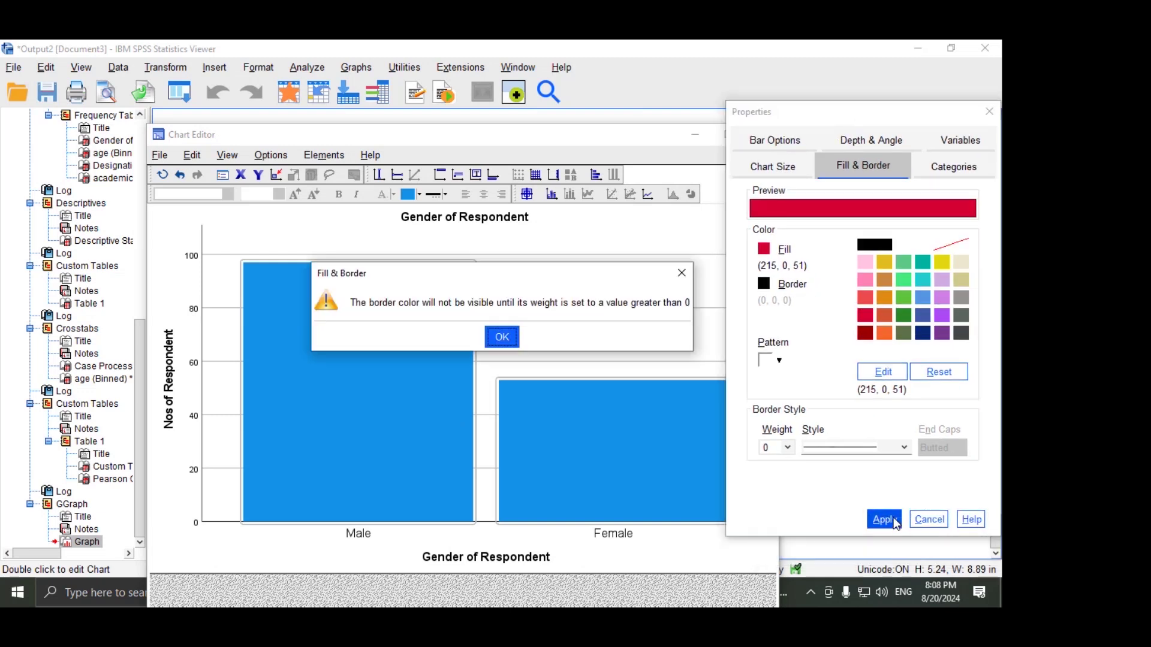
{"action": "left_click", "coordinate": [503, 337]}
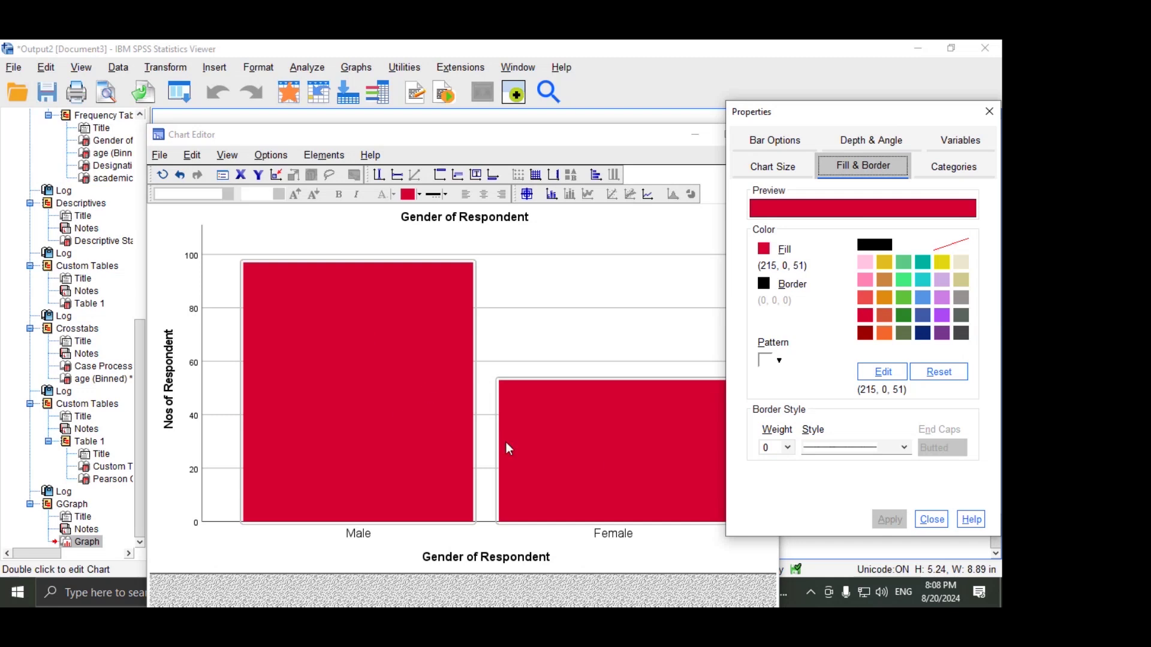
Step: Select only the Male bar and fill it with light green (63, 235, 124)
{"action": "left_click", "coordinate": [437, 416]}
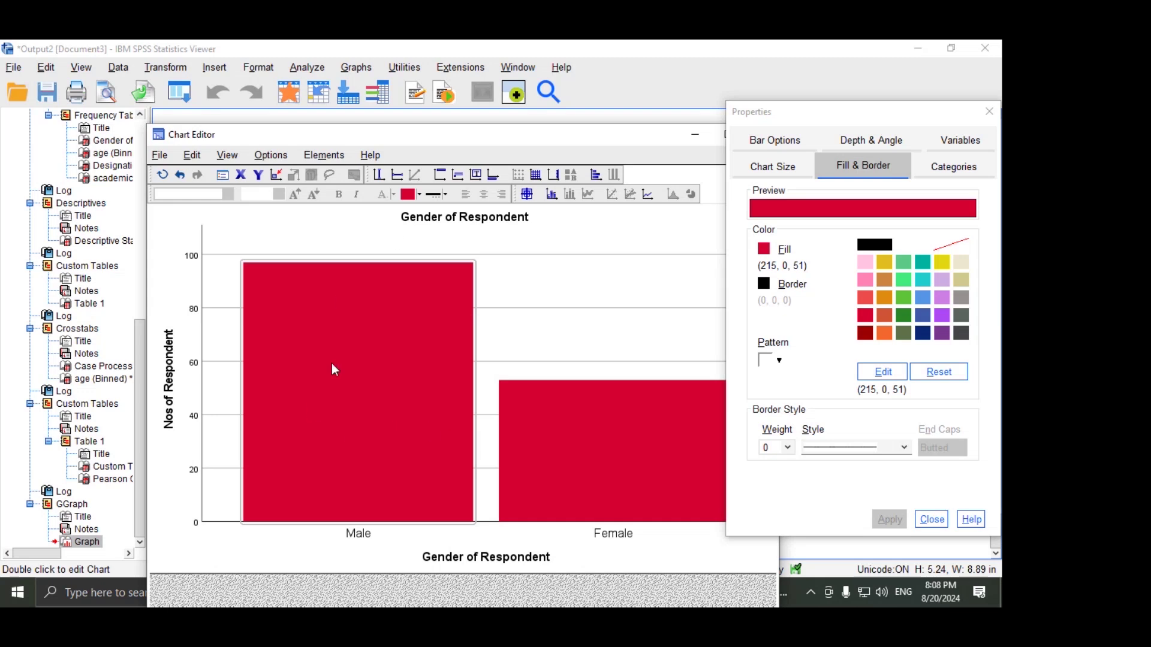
{"action": "left_click", "coordinate": [904, 280]}
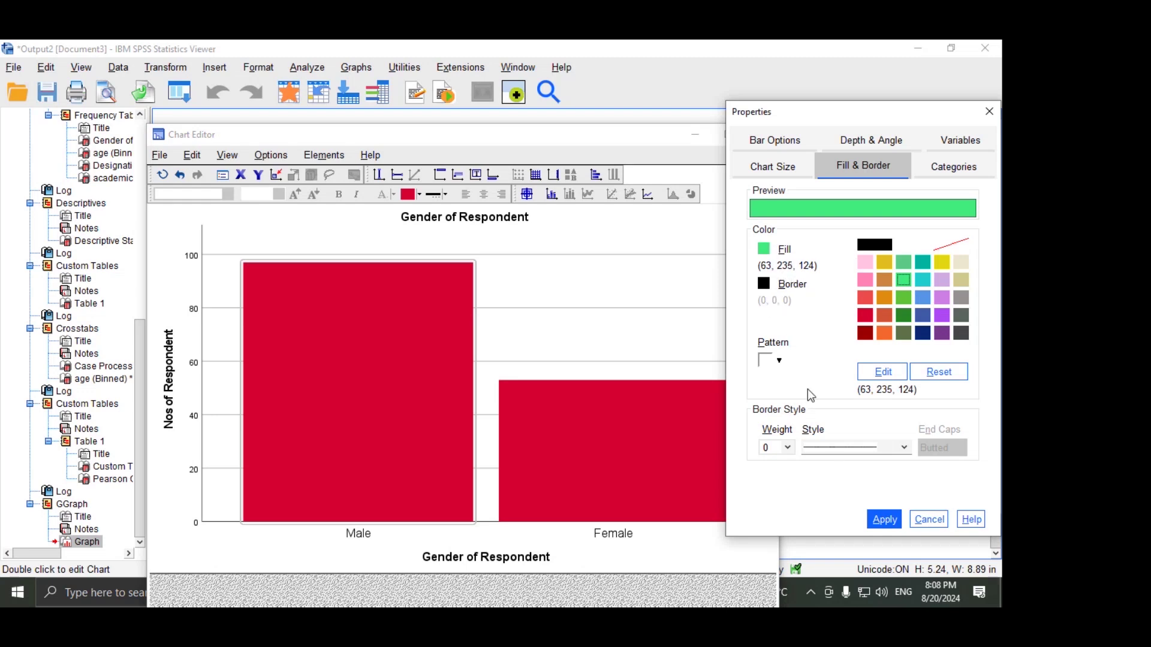
{"action": "left_click", "coordinate": [885, 519]}
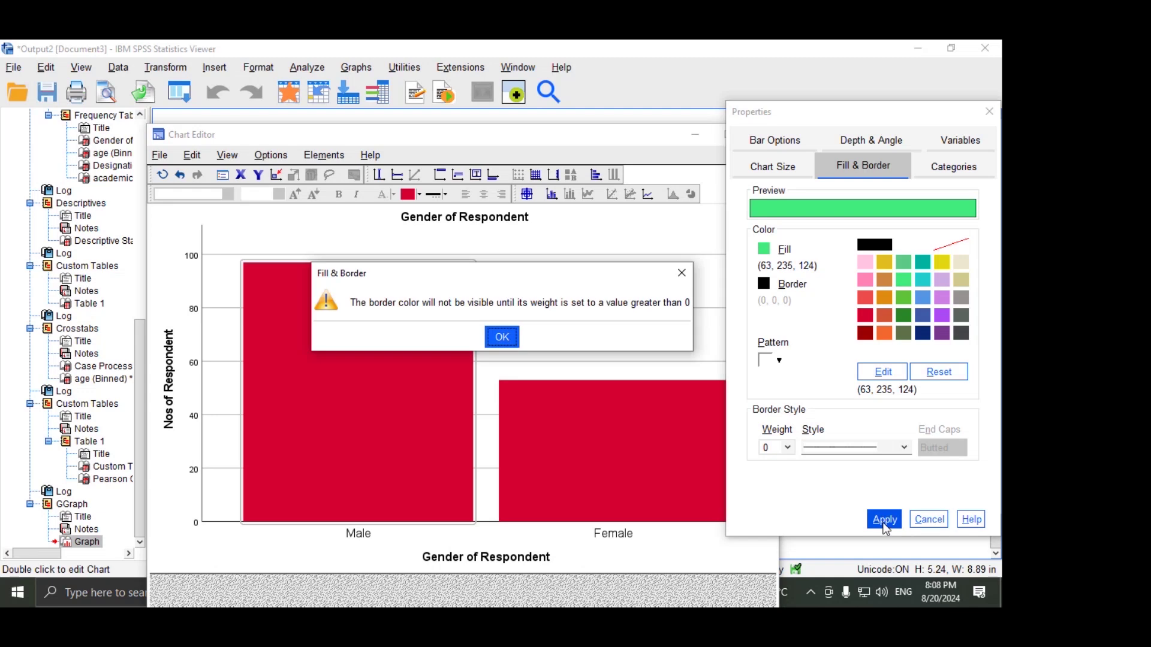
{"action": "left_click", "coordinate": [503, 338]}
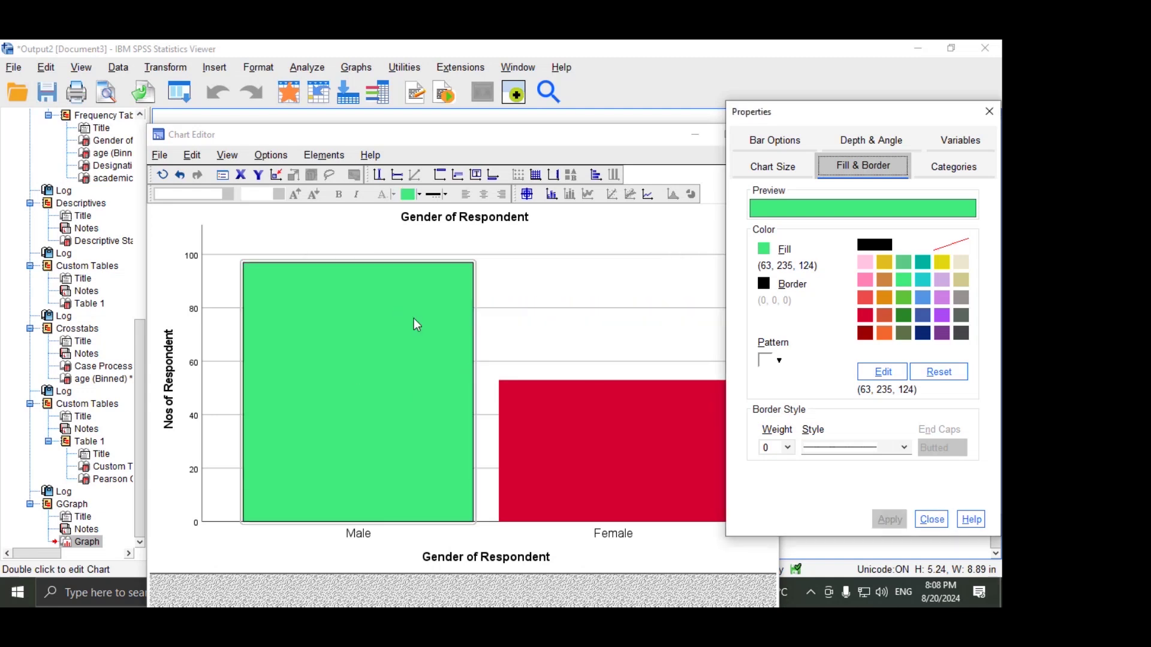
Step: Fill only the Female bar with olive green (92, 113, 72)
{"action": "left_click", "coordinate": [562, 453]}
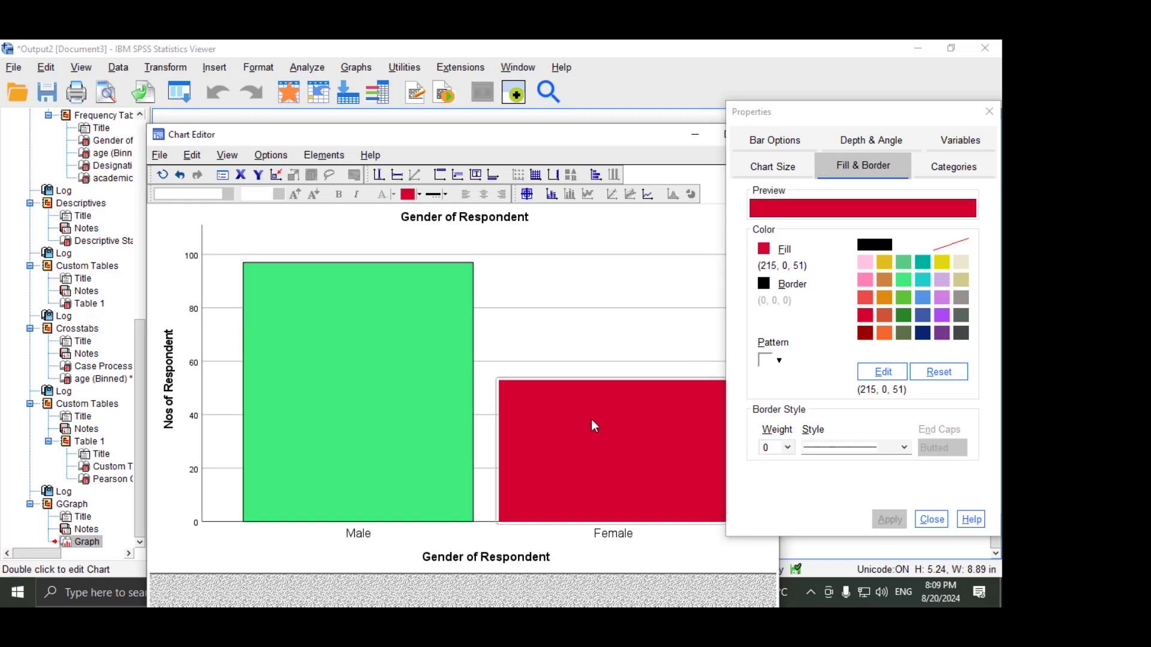
{"action": "left_click", "coordinate": [903, 334]}
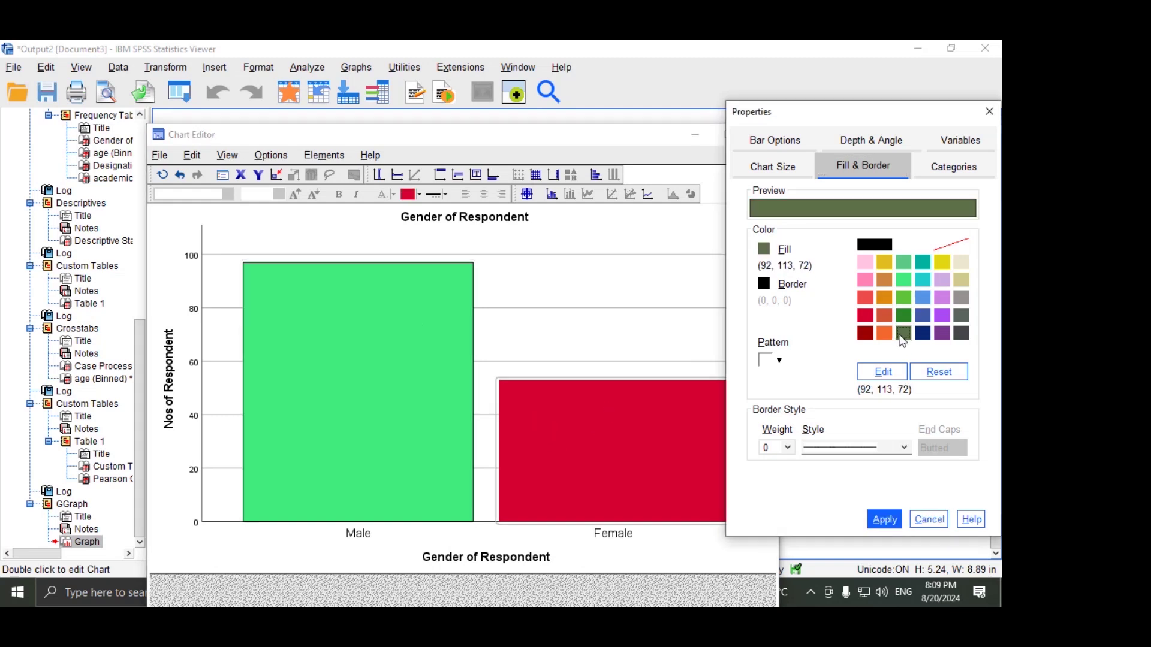
{"action": "left_click", "coordinate": [881, 517]}
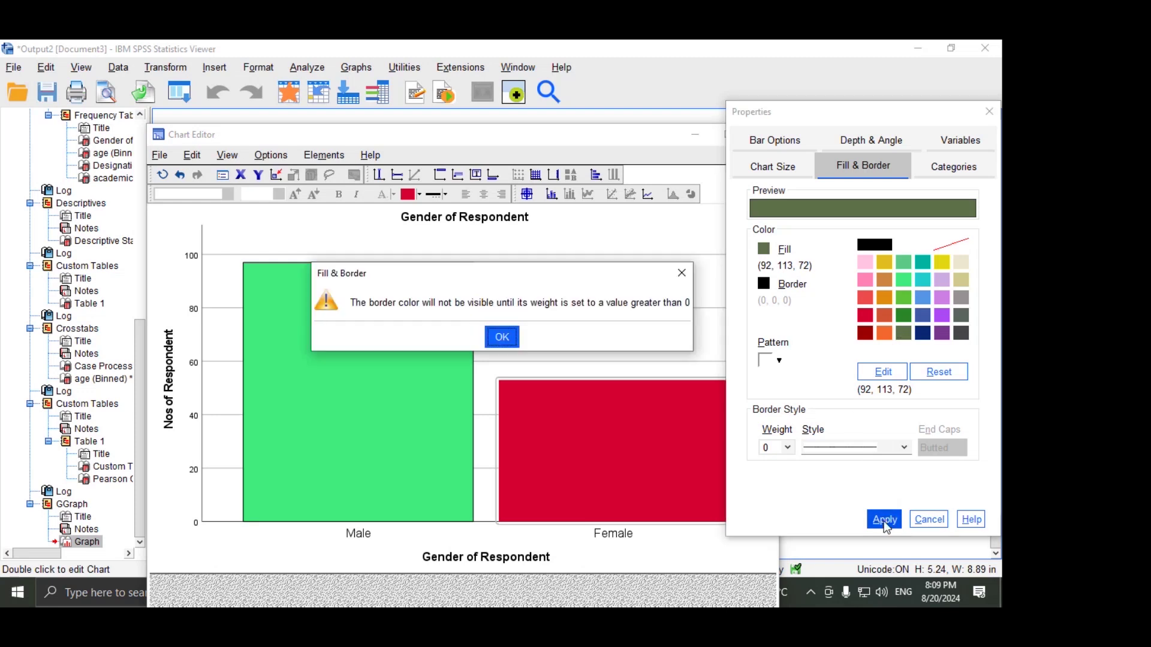
{"action": "left_click", "coordinate": [499, 336]}
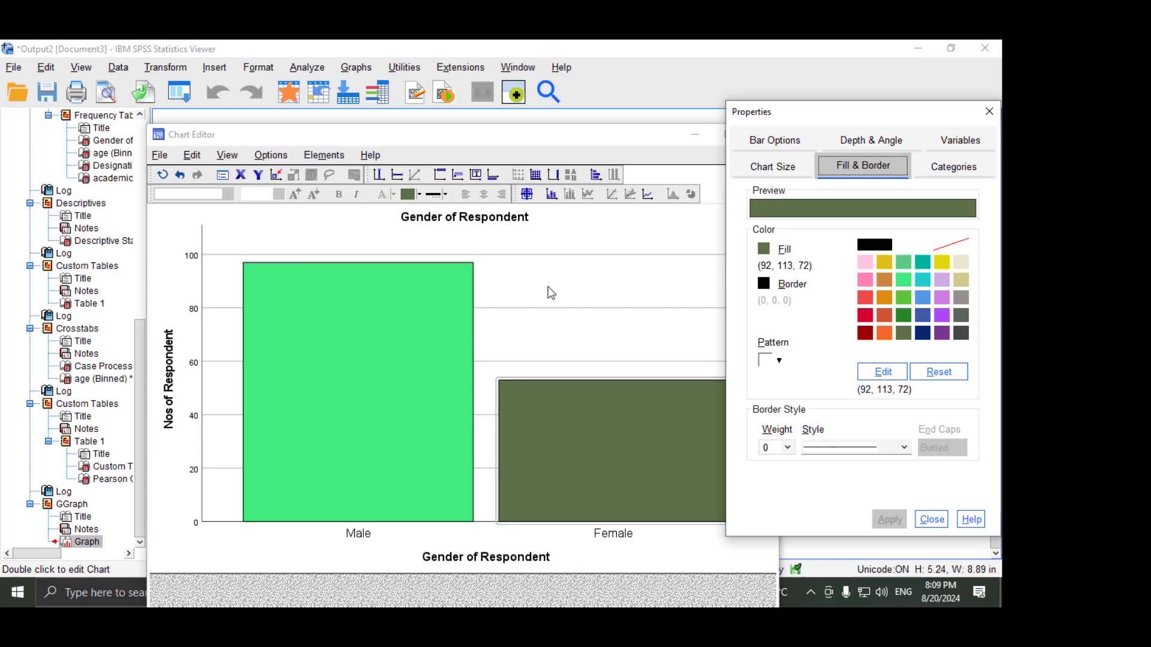
Step: Close the Properties window and the Chart Editor to return the recoloured bar chart to the output
{"action": "left_click_drag", "start_coordinate": [886, 113], "coordinate": [821, 114]}
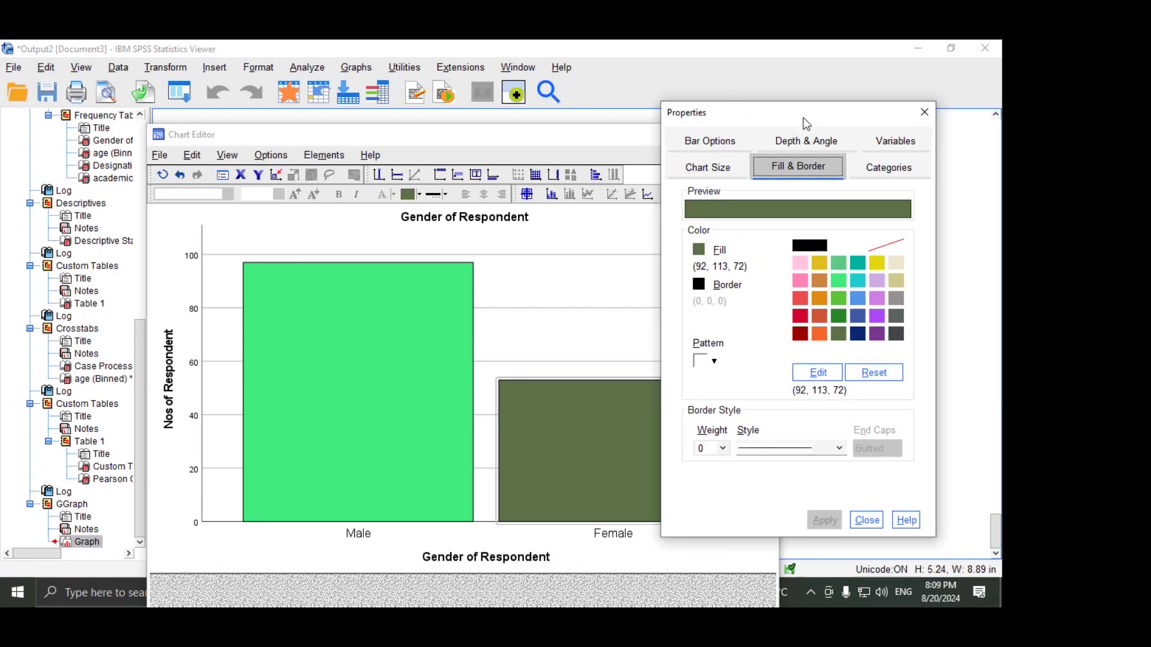
{"action": "left_click", "coordinate": [558, 296]}
{"action": "left_click", "coordinate": [556, 291]}
{"action": "left_click", "coordinate": [555, 287]}
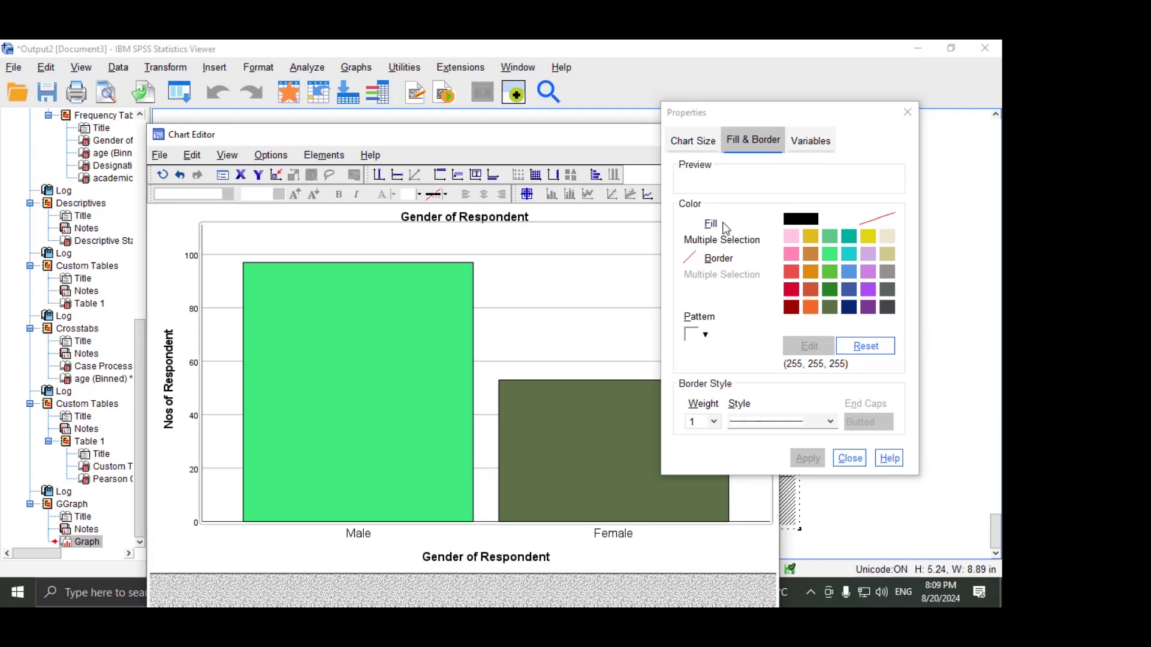
{"action": "left_click", "coordinate": [427, 334]}
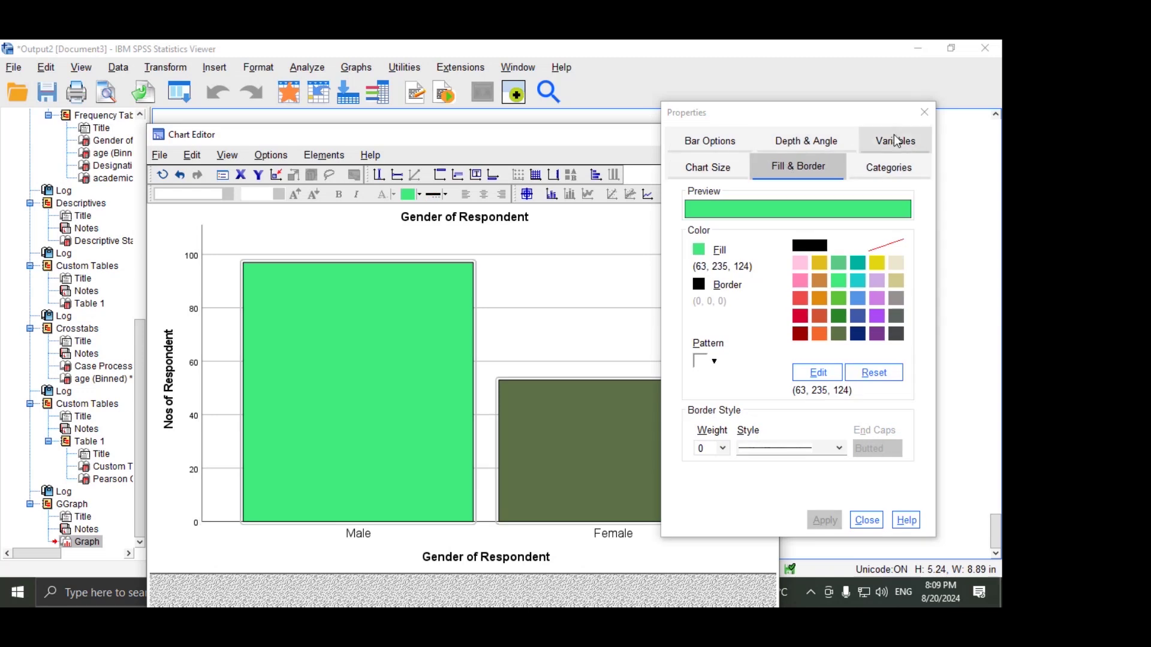
{"action": "left_click", "coordinate": [580, 274]}
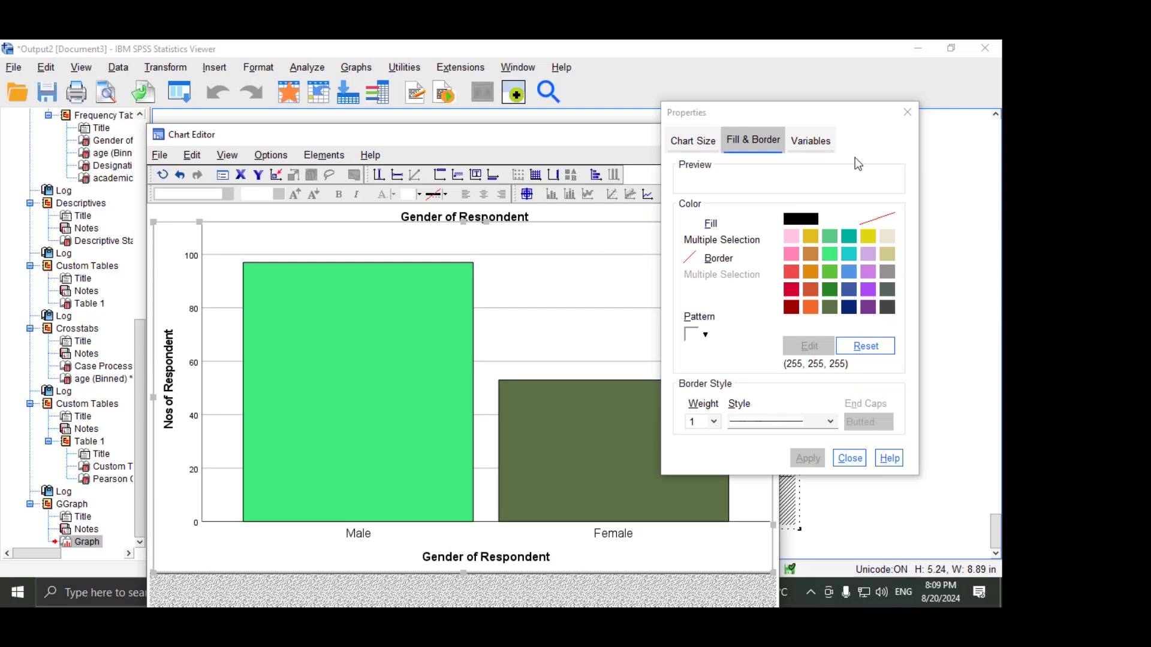
{"action": "left_click", "coordinate": [908, 113]}
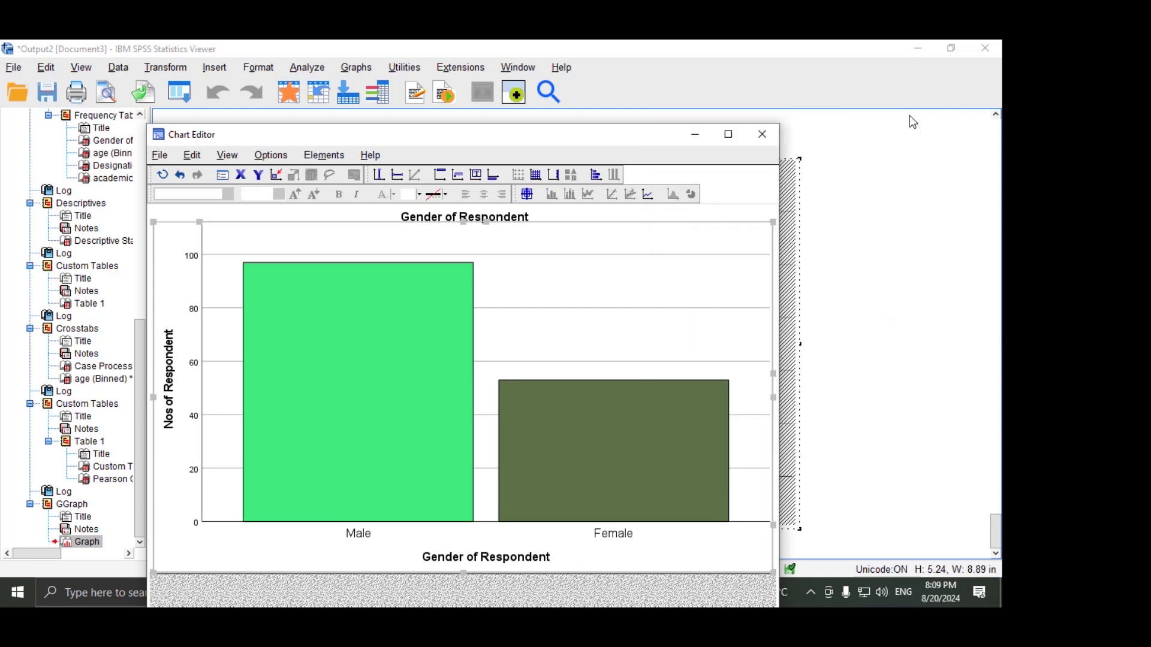
{"action": "left_click", "coordinate": [763, 134]}
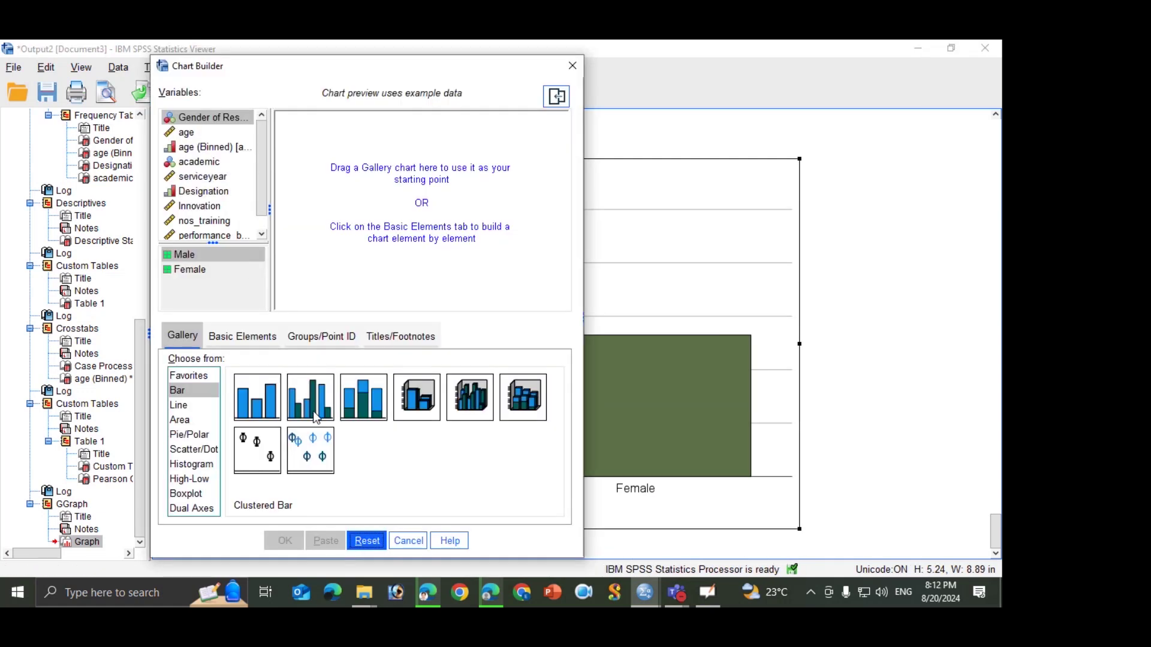
Step: Generate a stacked bar chart with academic on the x-axis and Gender of Respondent as the stack colour
{"action": "left_click_drag", "start_coordinate": [359, 403], "coordinate": [376, 246]}
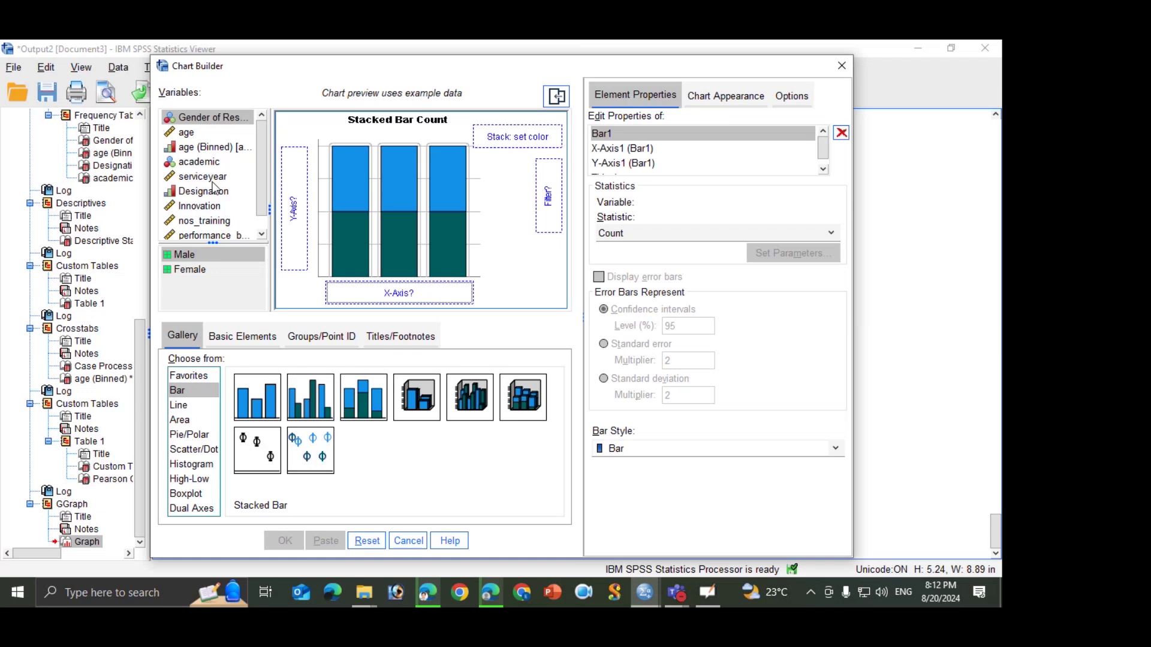
{"action": "left_click", "coordinate": [191, 163]}
{"action": "left_click_drag", "start_coordinate": [191, 165], "coordinate": [380, 291]}
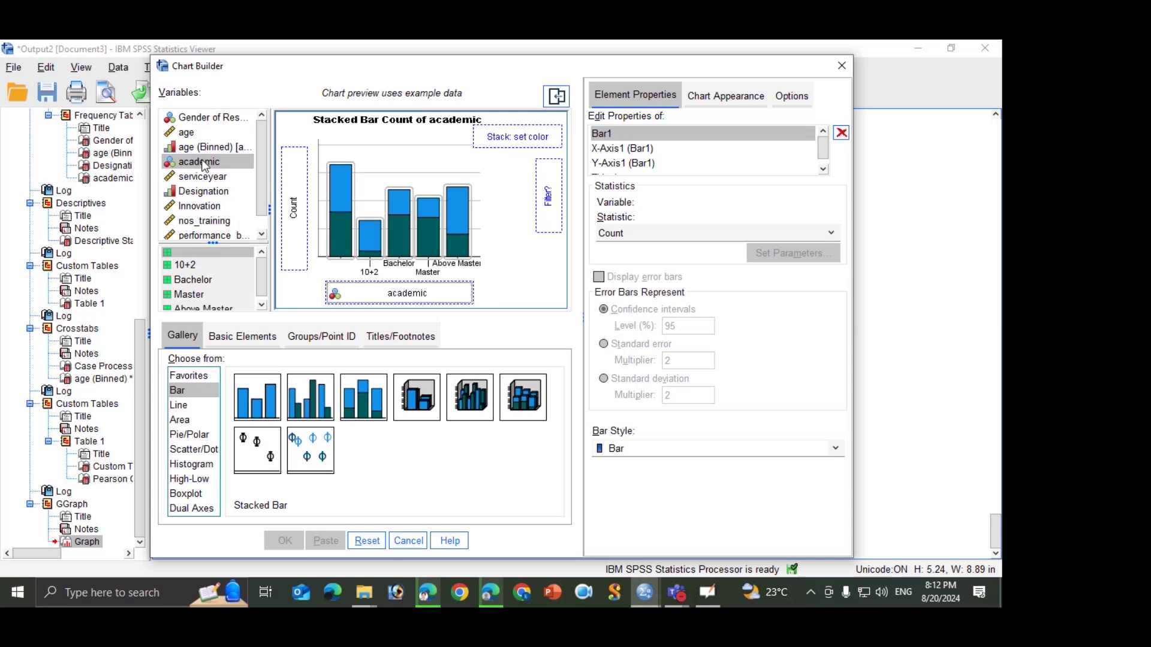
{"action": "left_click_drag", "start_coordinate": [192, 116], "coordinate": [494, 139]}
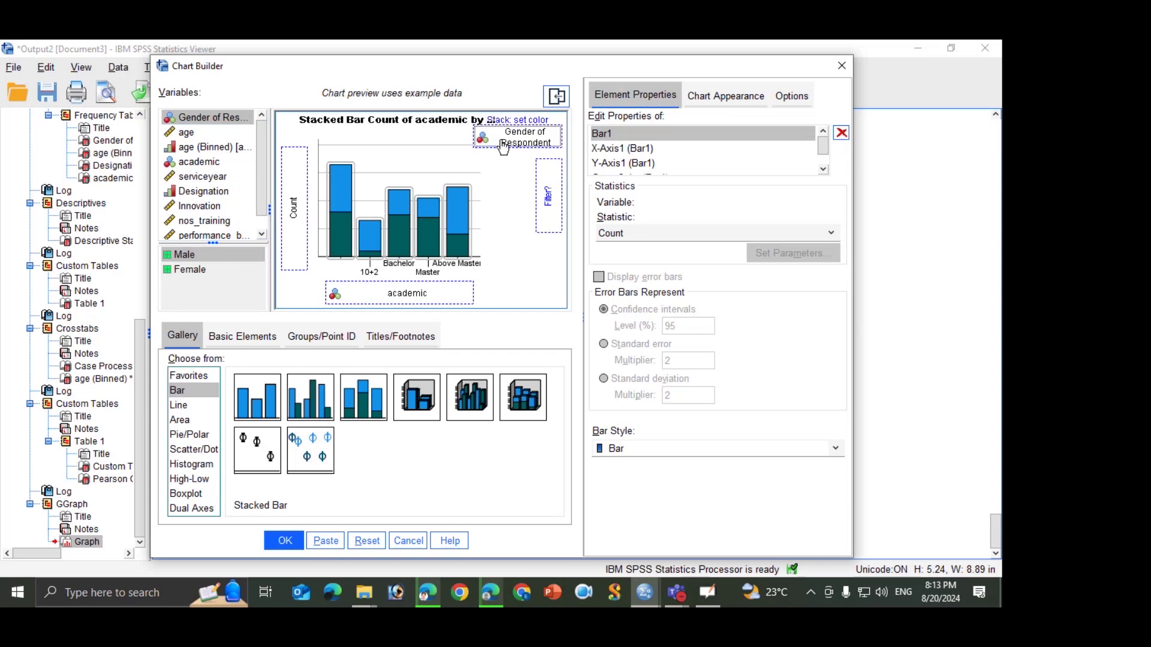
{"action": "left_click", "coordinate": [284, 541]}
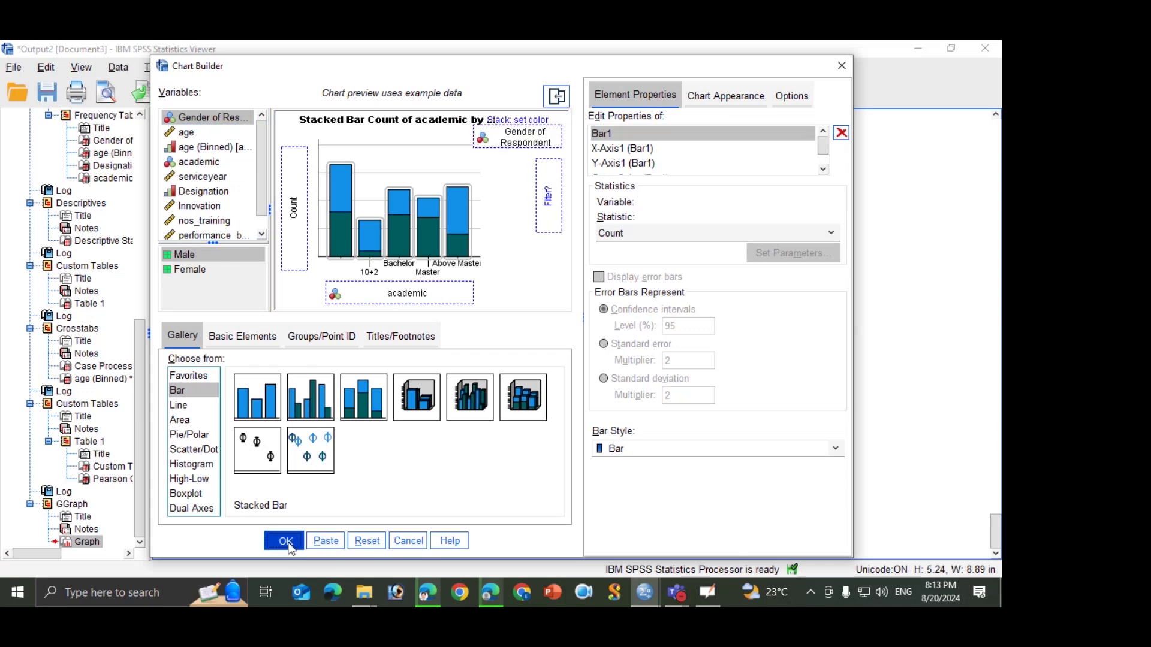
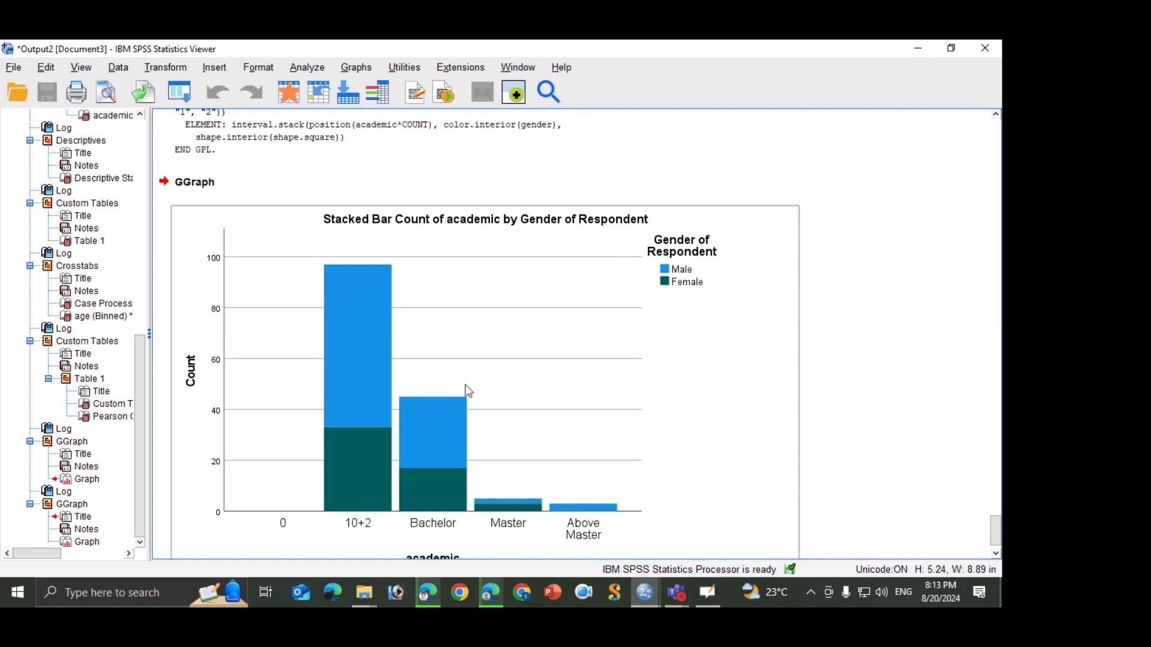
Step: Open the stacked bar chart in the Chart Editor to inspect its bars, and close the editor
{"action": "left_click", "coordinate": [416, 323]}
{"action": "double_click", "coordinate": [417, 324]}
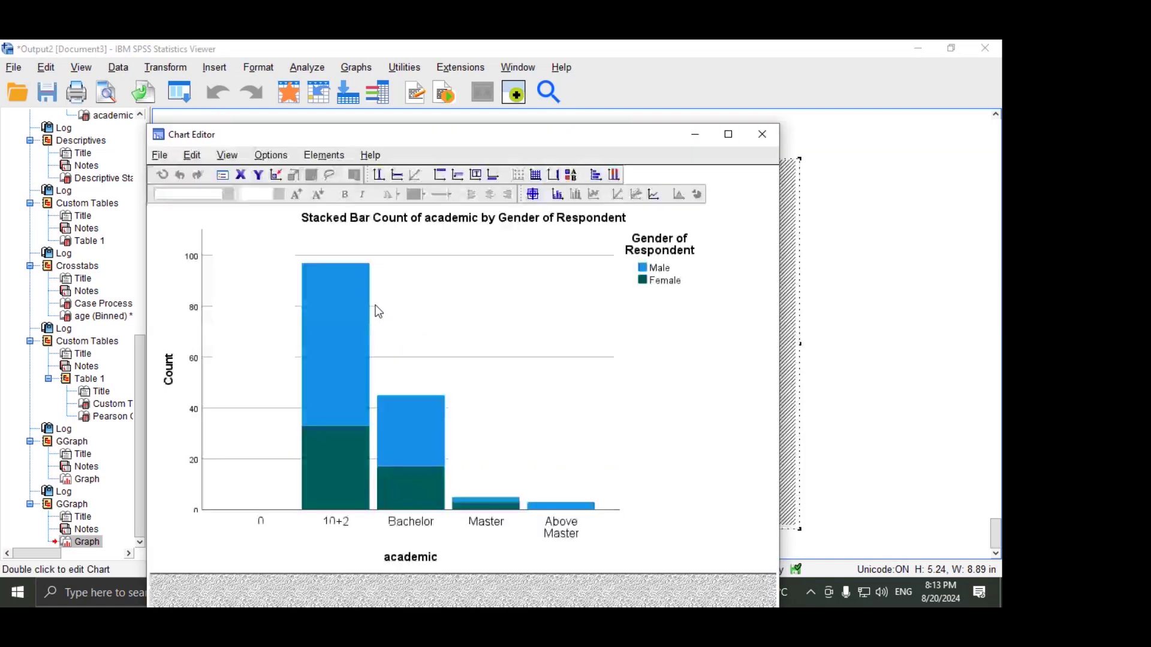
{"action": "left_click", "coordinate": [358, 315]}
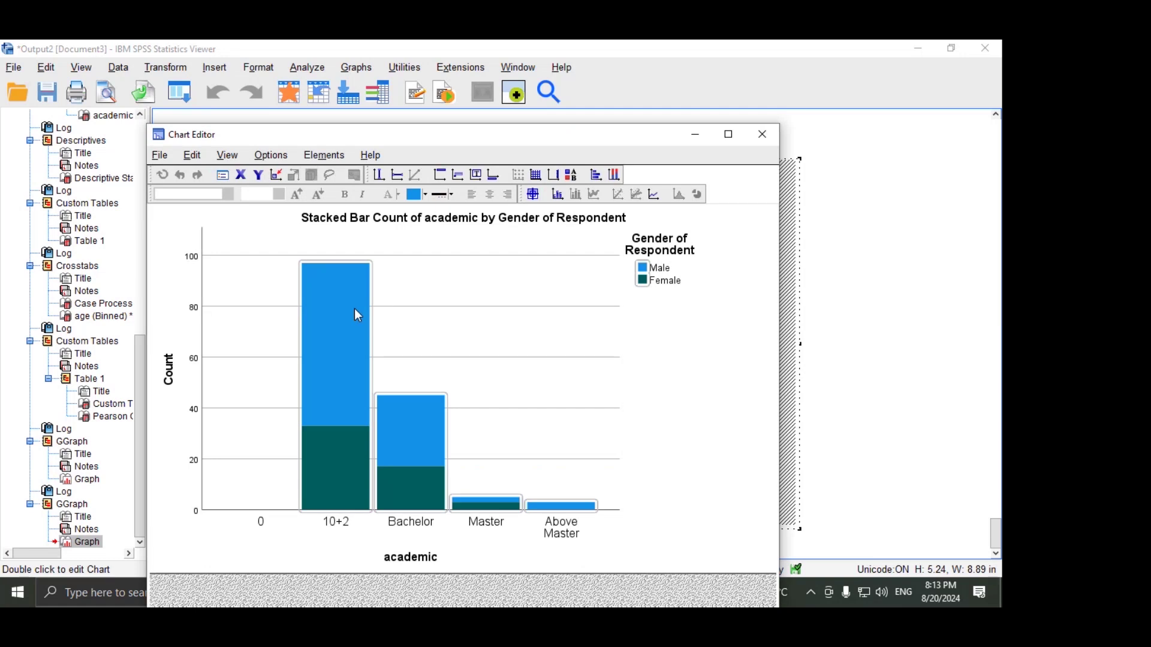
{"action": "left_click", "coordinate": [762, 135]}
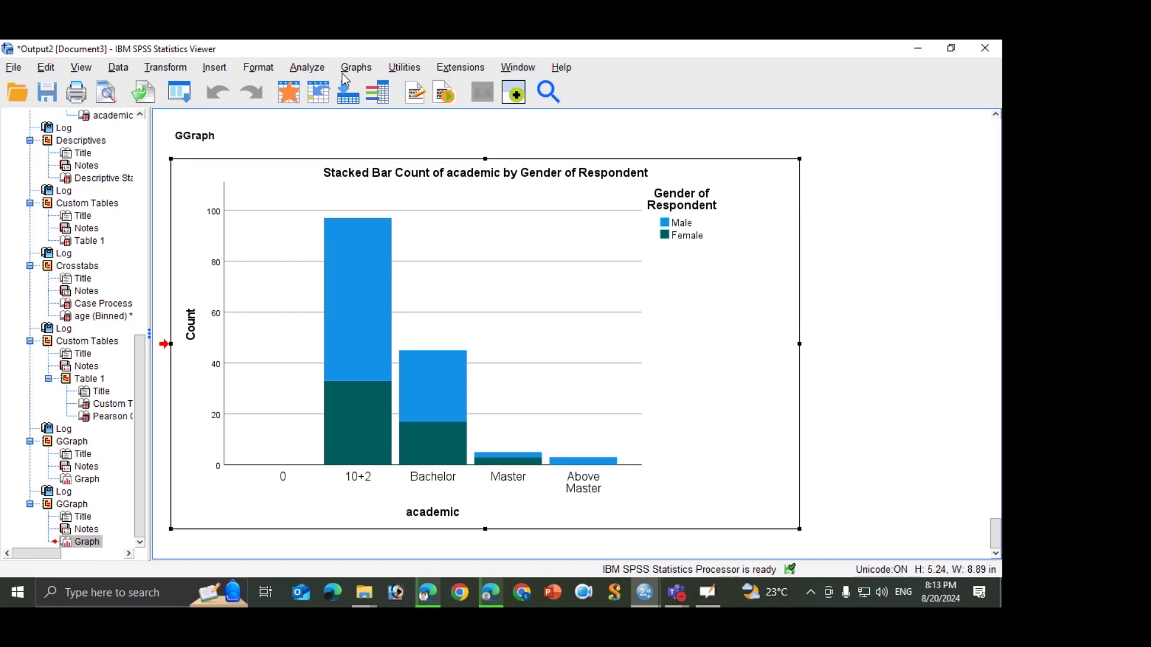
Step: Reopen the Chart Builder and replace the stacked bar preview with a pie chart
{"action": "left_click", "coordinate": [304, 71]}
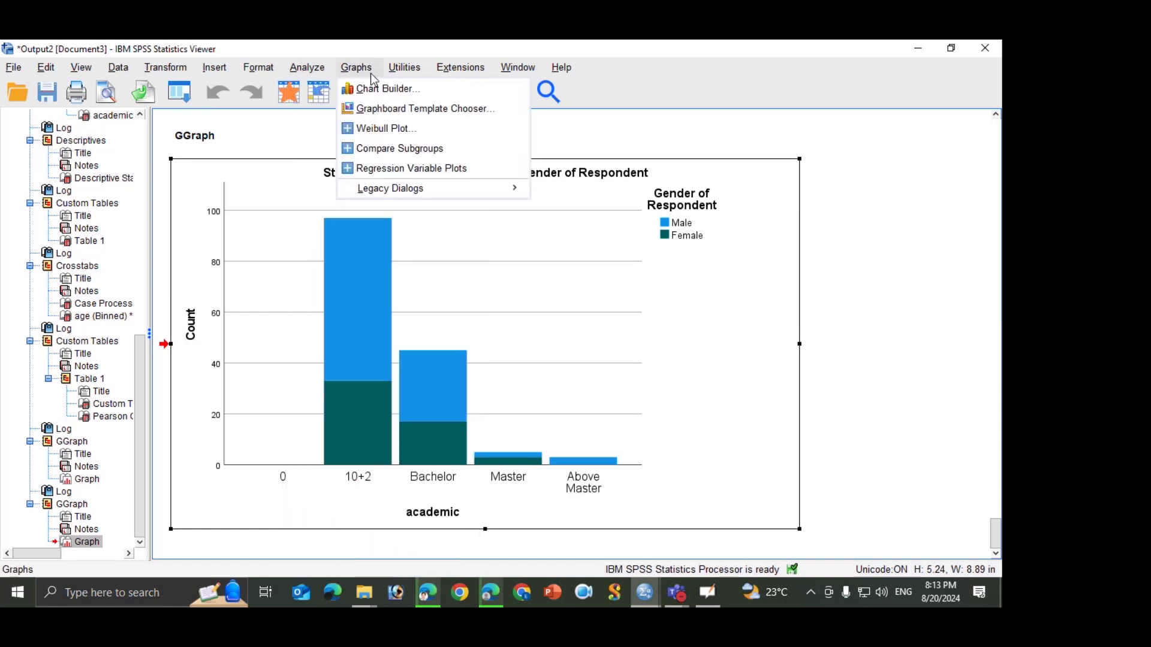
{"action": "mouse_move", "coordinate": [357, 70]}
{"action": "left_click", "coordinate": [373, 89]}
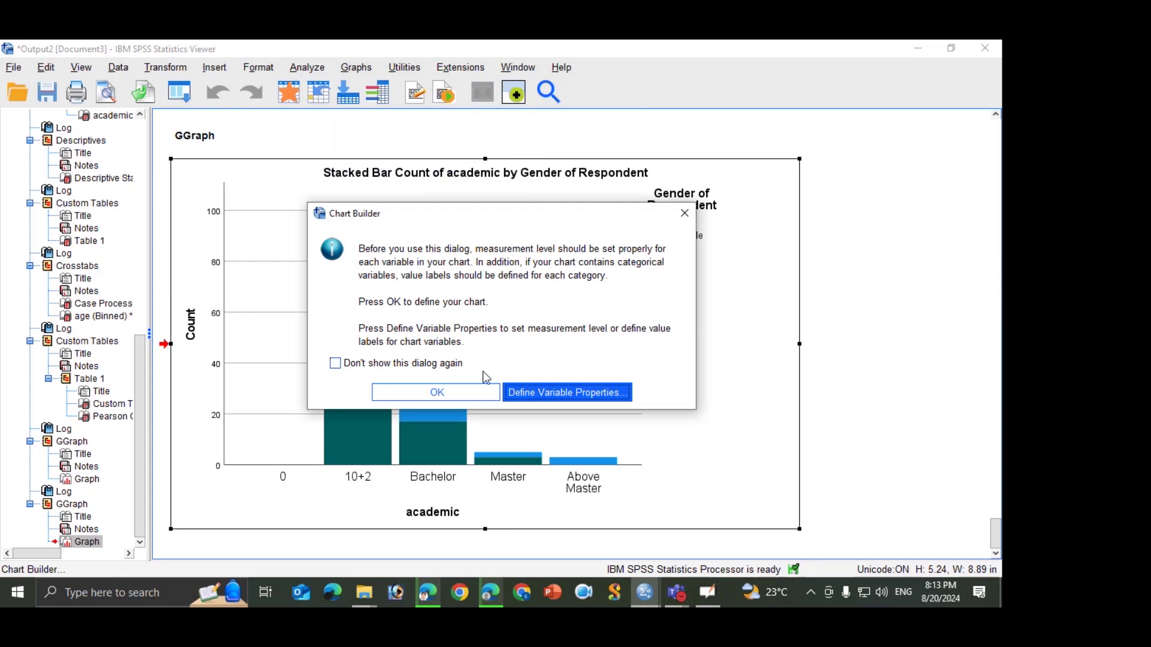
{"action": "left_click", "coordinate": [469, 392]}
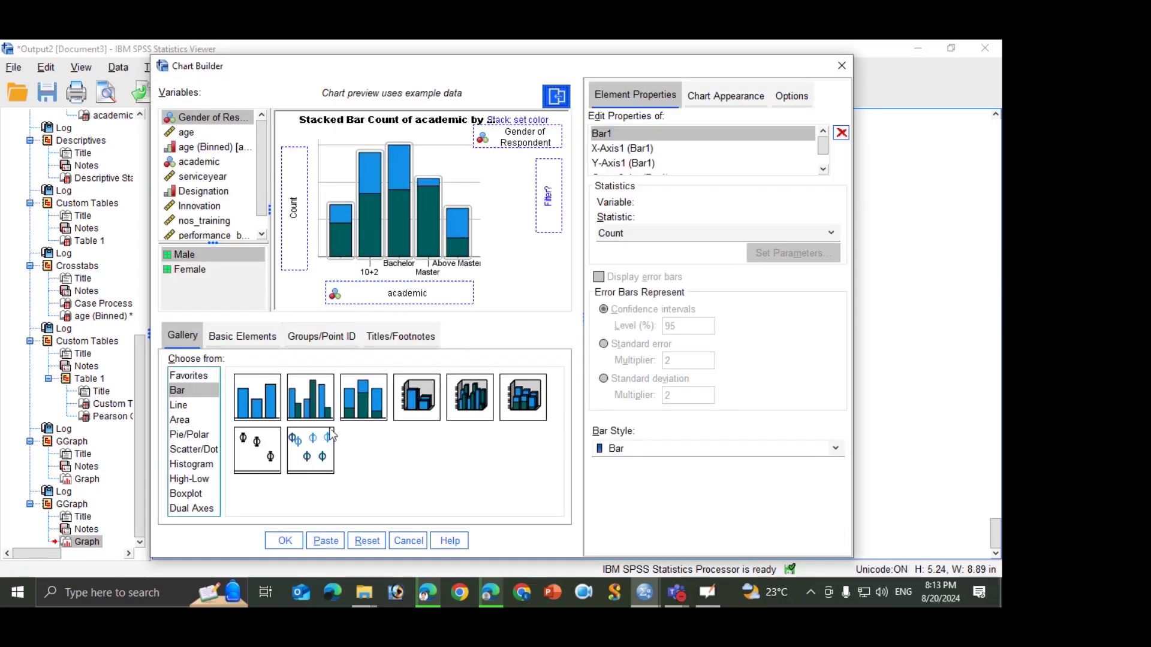
{"action": "left_click", "coordinate": [184, 406]}
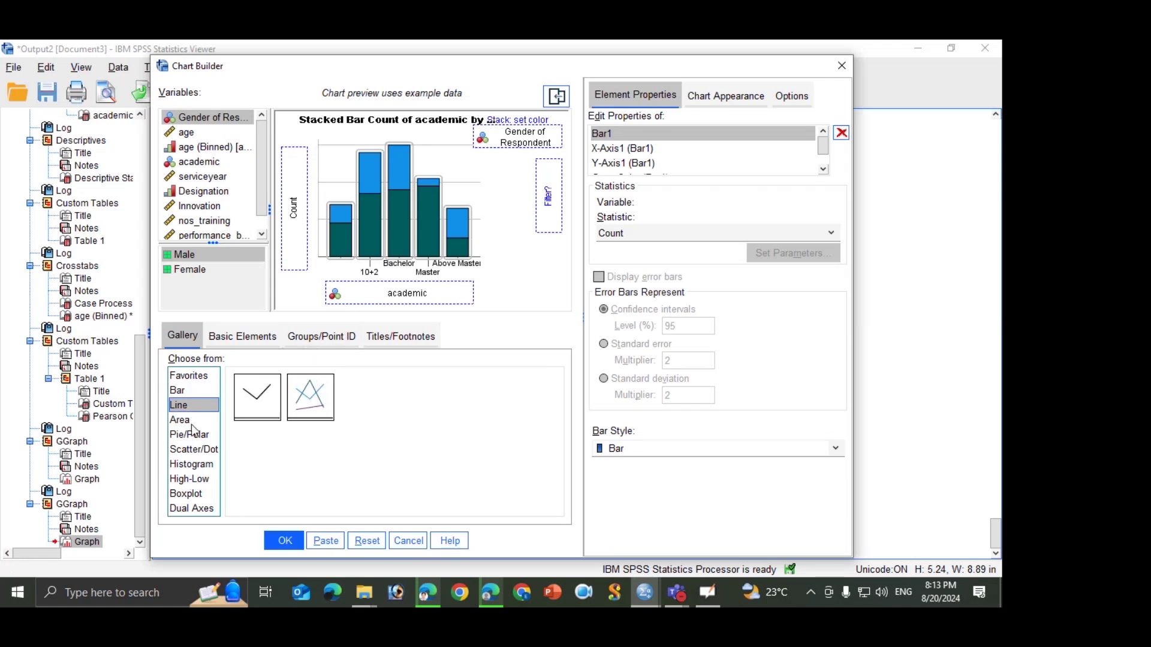
{"action": "left_click", "coordinate": [192, 421]}
{"action": "left_click", "coordinate": [193, 441]}
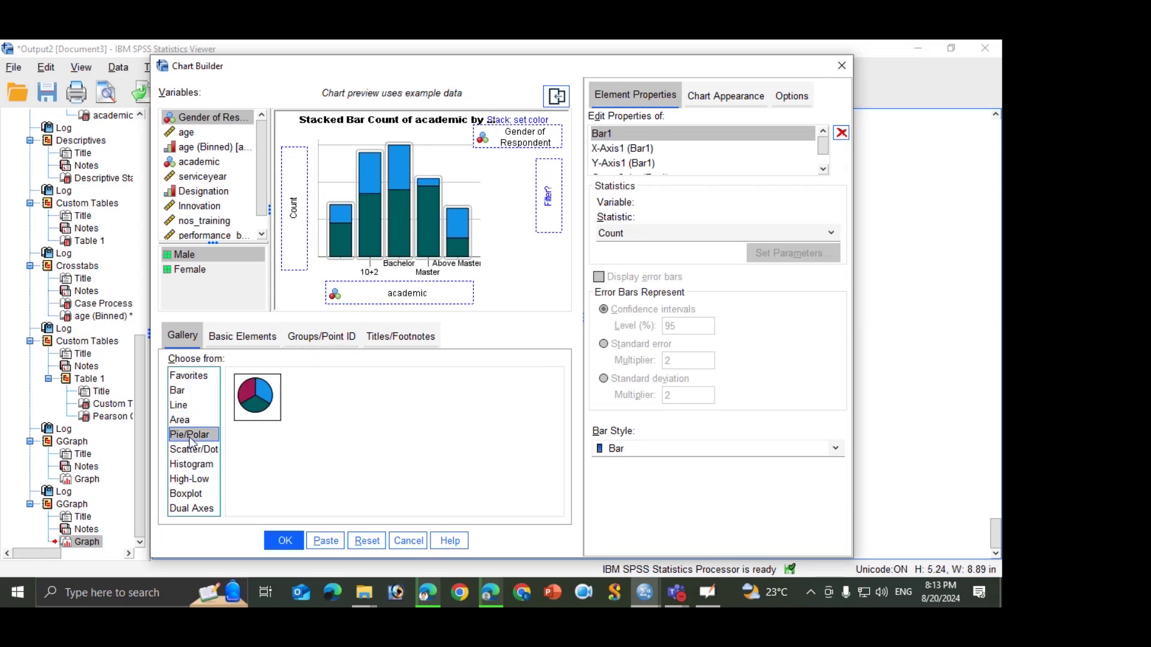
{"action": "left_click_drag", "start_coordinate": [252, 403], "coordinate": [365, 254]}
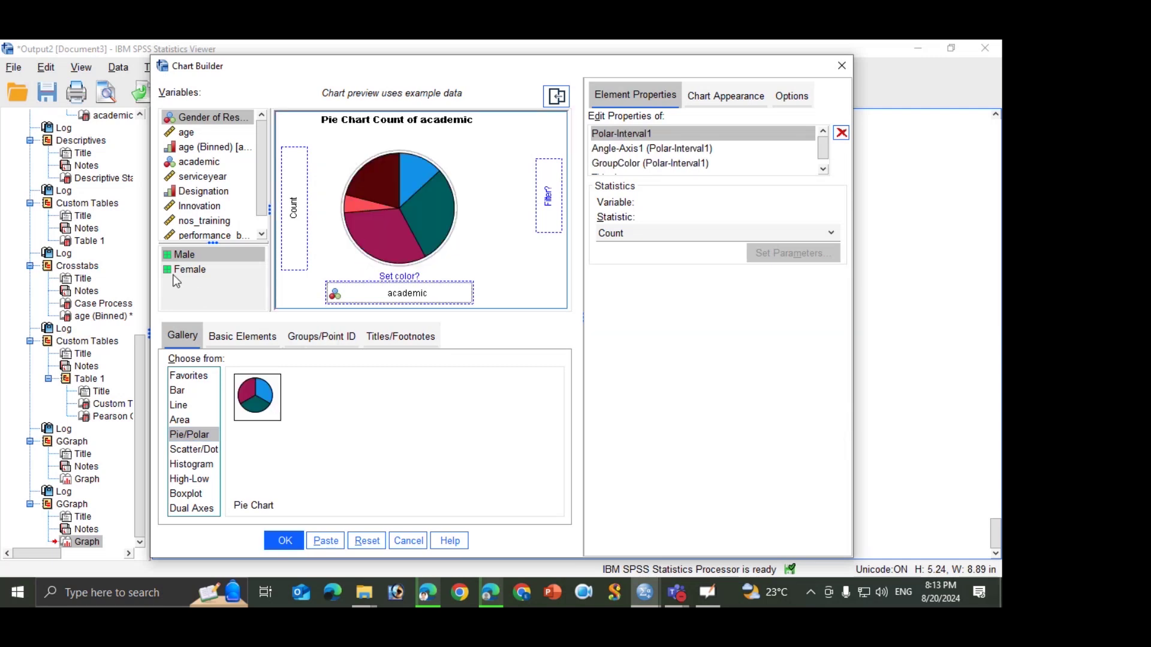
Step: Assign academic as the pie chart's slice variable, generate the chart and select it in the output
{"action": "left_click", "coordinate": [184, 163]}
{"action": "left_click_drag", "start_coordinate": [184, 167], "coordinate": [378, 296]}
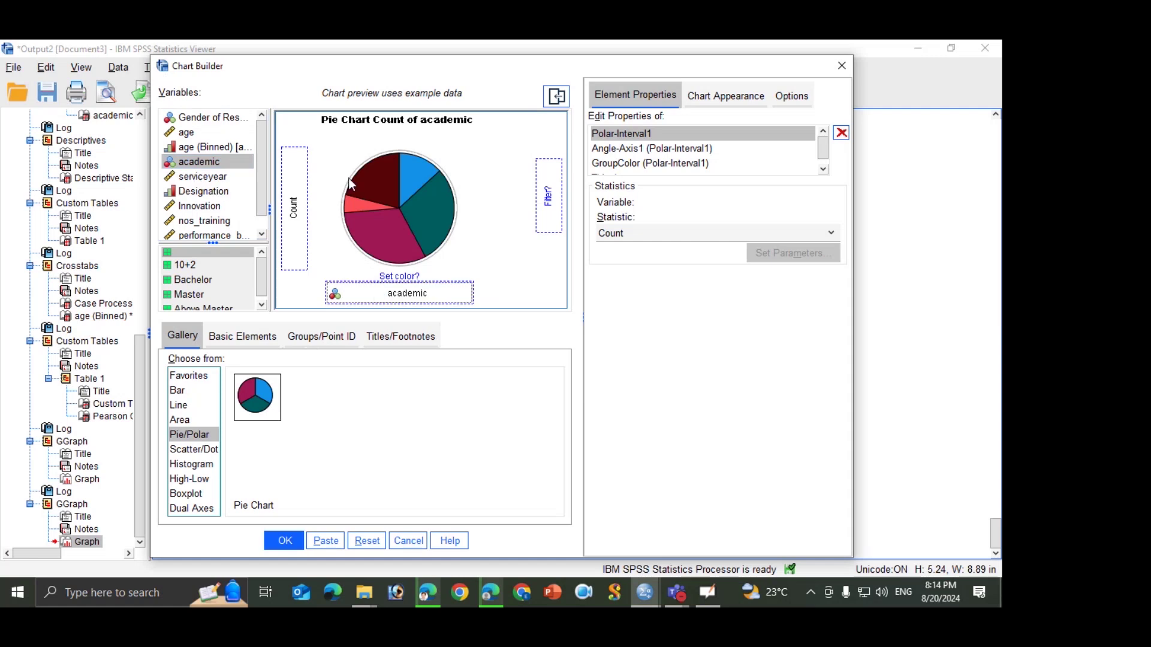
{"action": "left_click", "coordinate": [297, 544]}
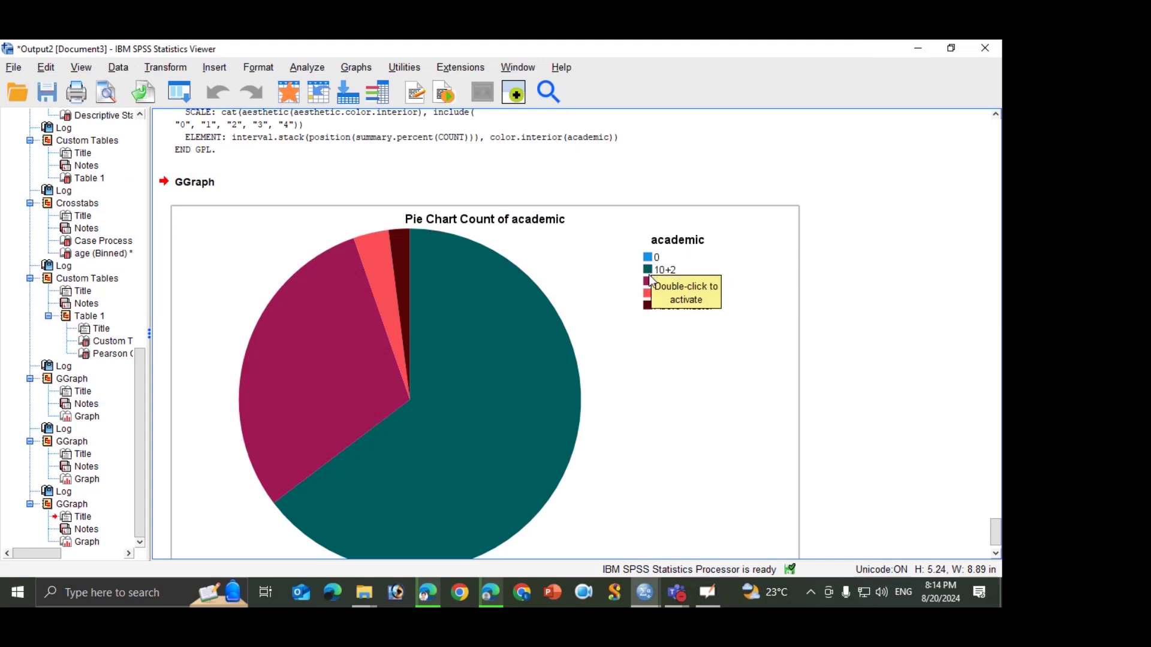
{"action": "left_click", "coordinate": [658, 386]}
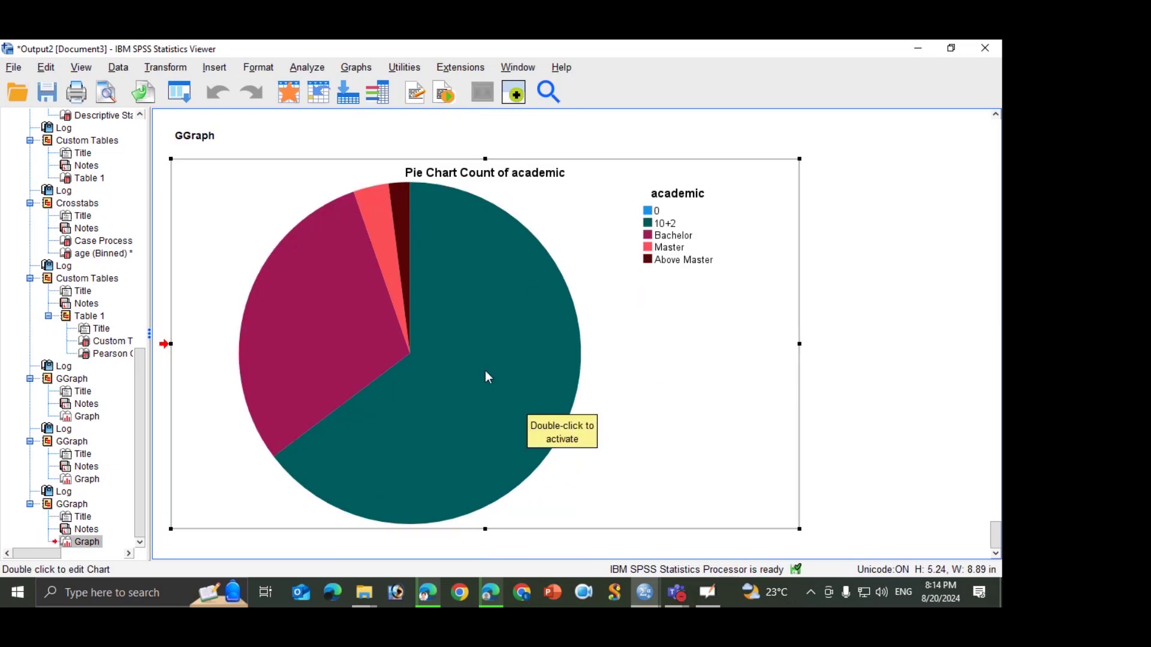
Step: Reopen the Chart Builder and replace the pie chart preview with a simple scatter plot
{"action": "left_click", "coordinate": [354, 69]}
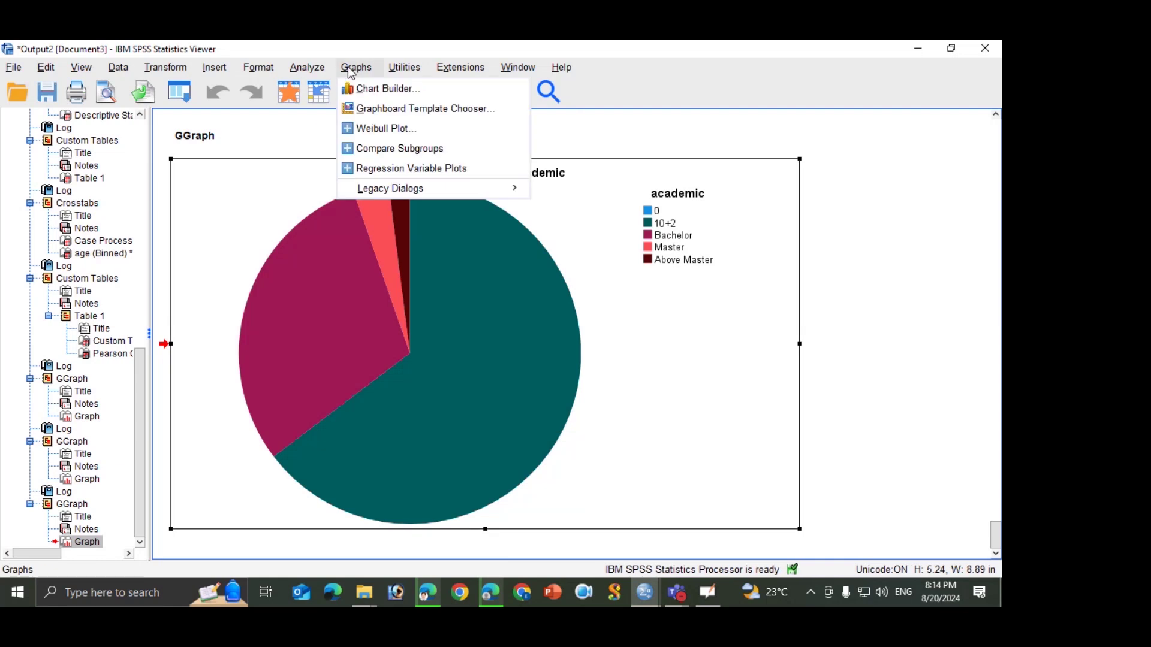
{"action": "left_click", "coordinate": [384, 89]}
{"action": "left_click", "coordinate": [455, 391]}
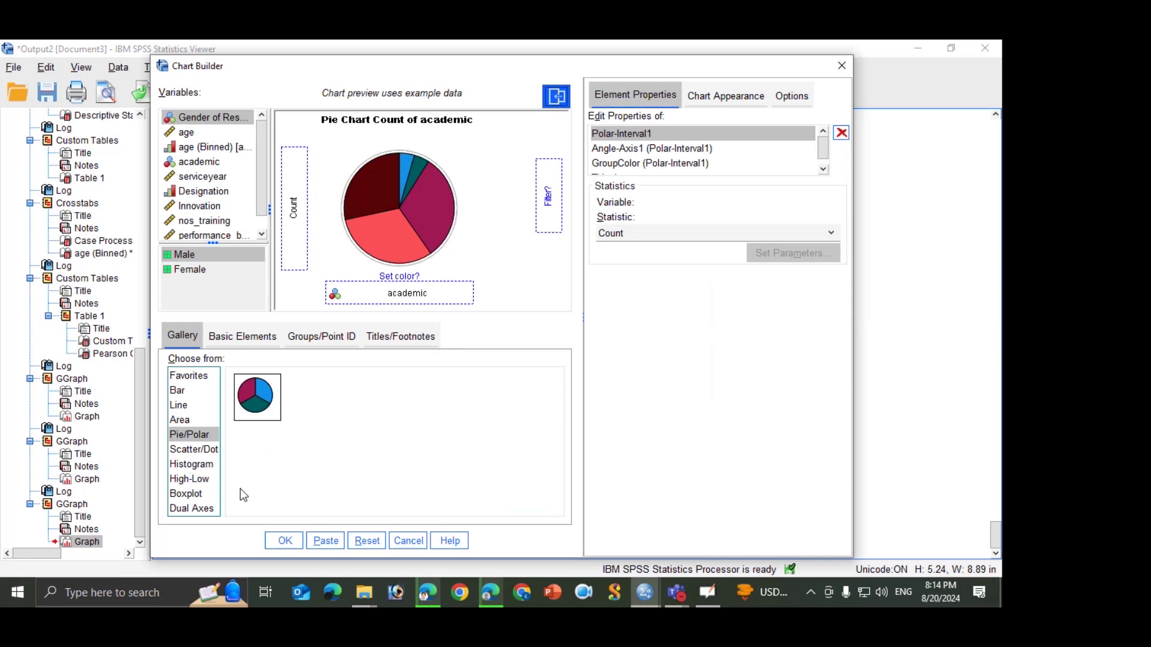
{"action": "left_click", "coordinate": [198, 455]}
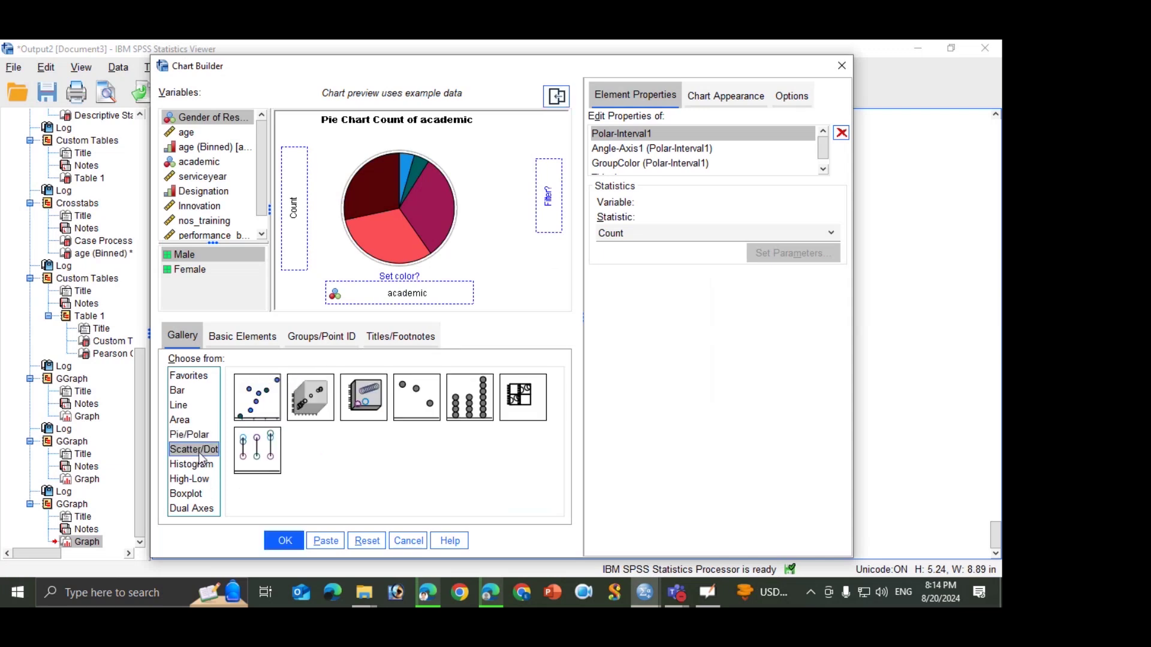
{"action": "left_click", "coordinate": [200, 465]}
{"action": "left_click", "coordinate": [194, 454]}
{"action": "left_click_drag", "start_coordinate": [259, 407], "coordinate": [339, 244]}
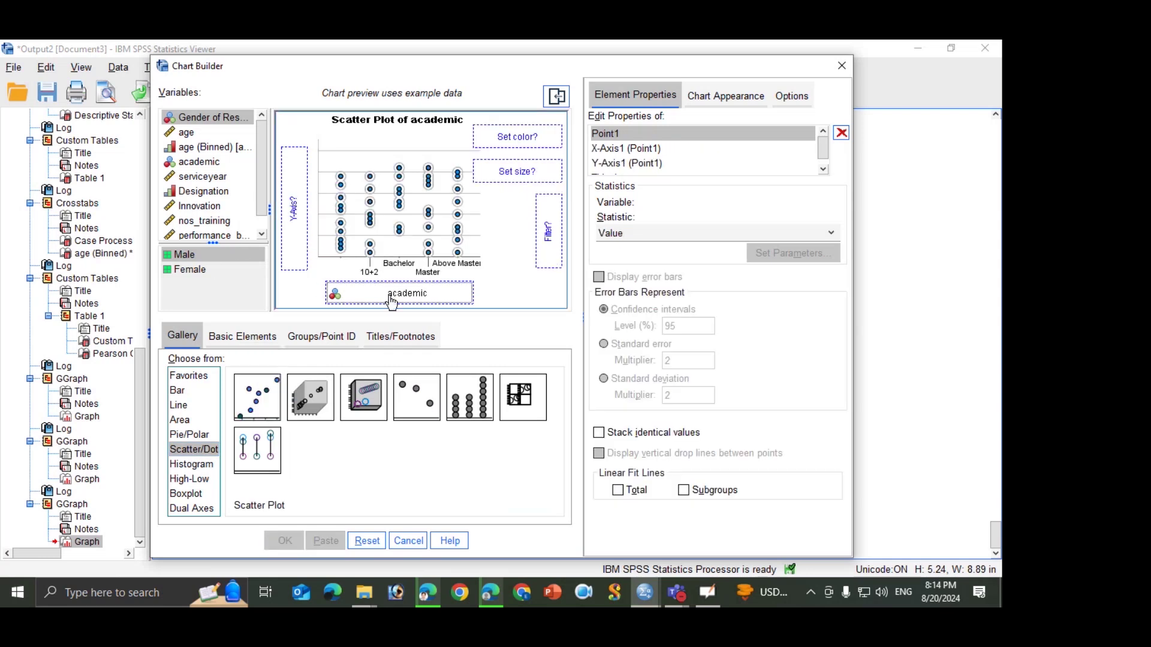
Step: Remove academic from the scatter plot, assign age to the x-axis and serviceyear to the y-axis, and generate the chart
{"action": "left_click_drag", "start_coordinate": [392, 300], "coordinate": [224, 211]}
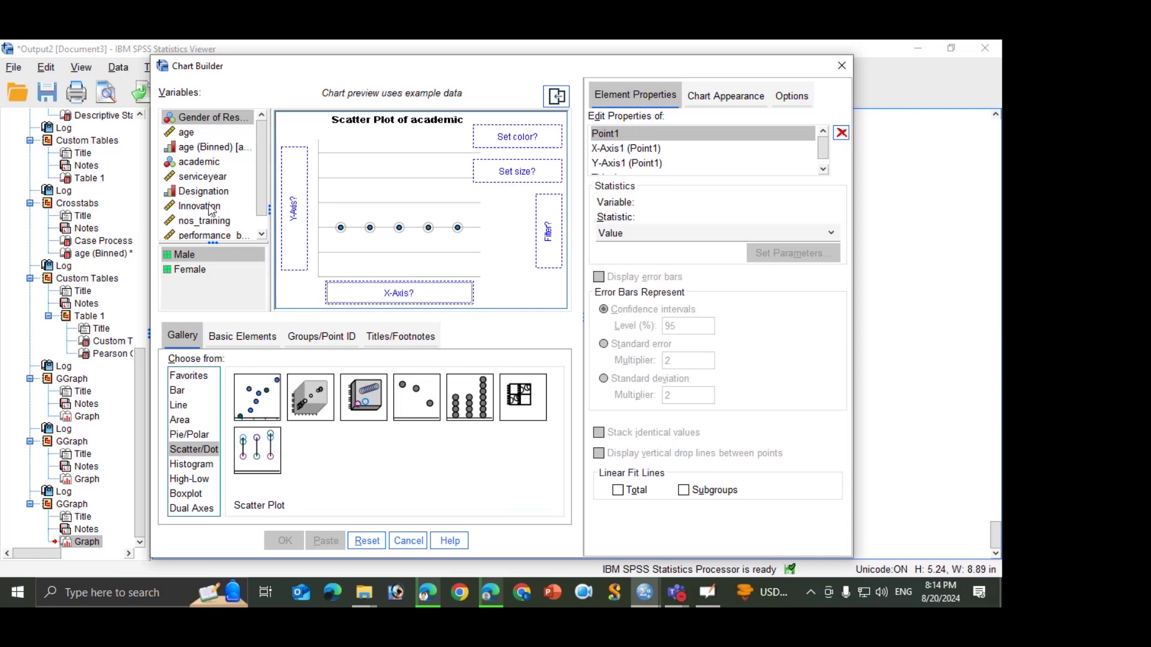
{"action": "left_click_drag", "start_coordinate": [189, 134], "coordinate": [387, 296]}
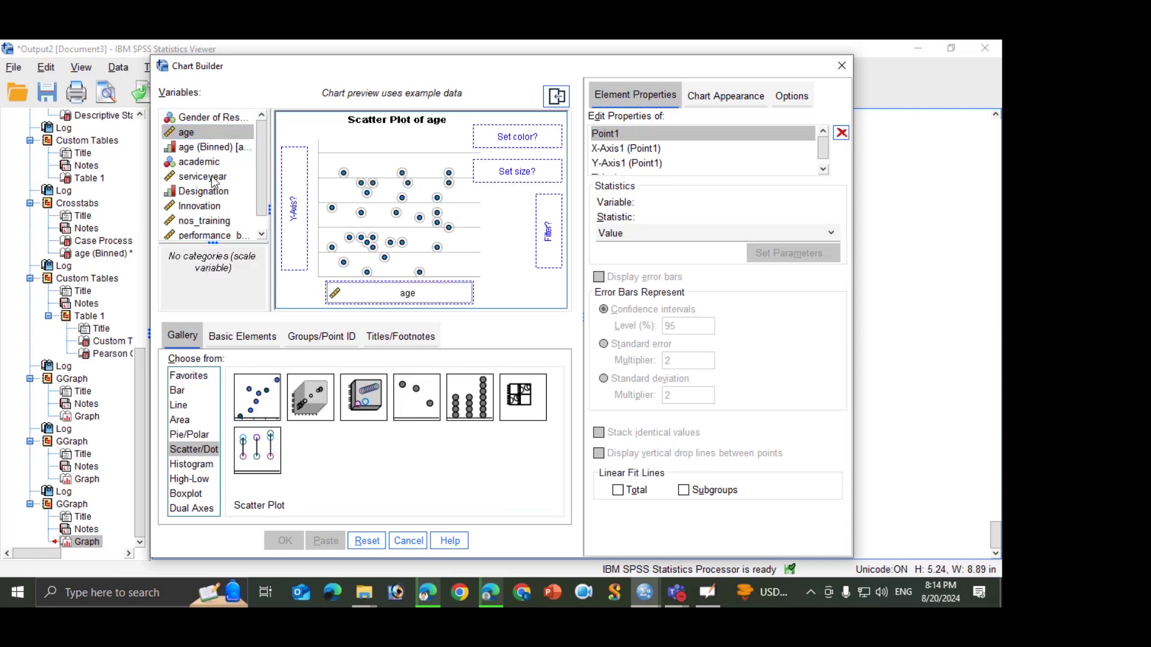
{"action": "left_click_drag", "start_coordinate": [191, 177], "coordinate": [293, 217]}
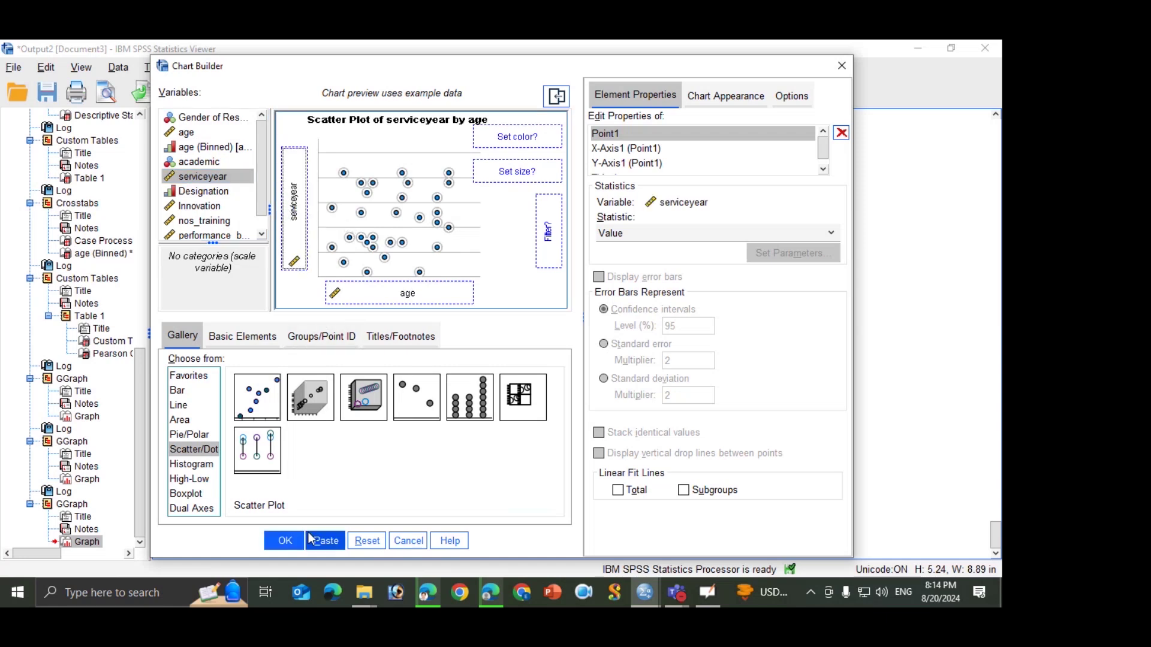
{"action": "left_click", "coordinate": [284, 540]}
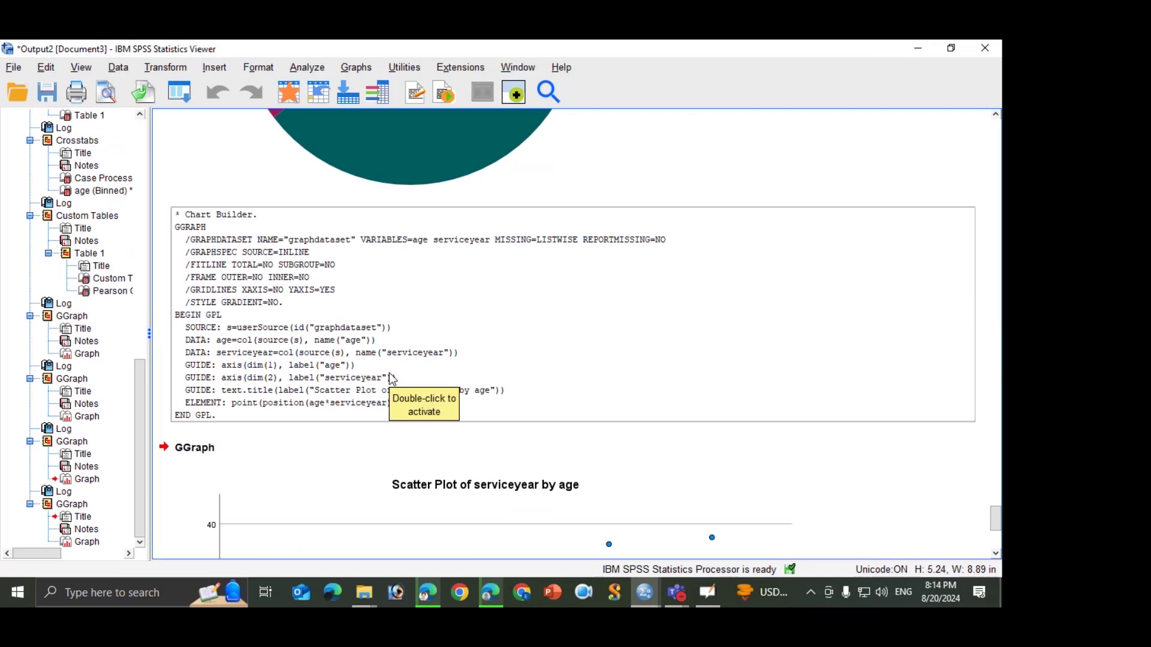
{"action": "scroll", "coordinate": [393, 379], "scroll_direction": "down", "scroll_amount": 5}
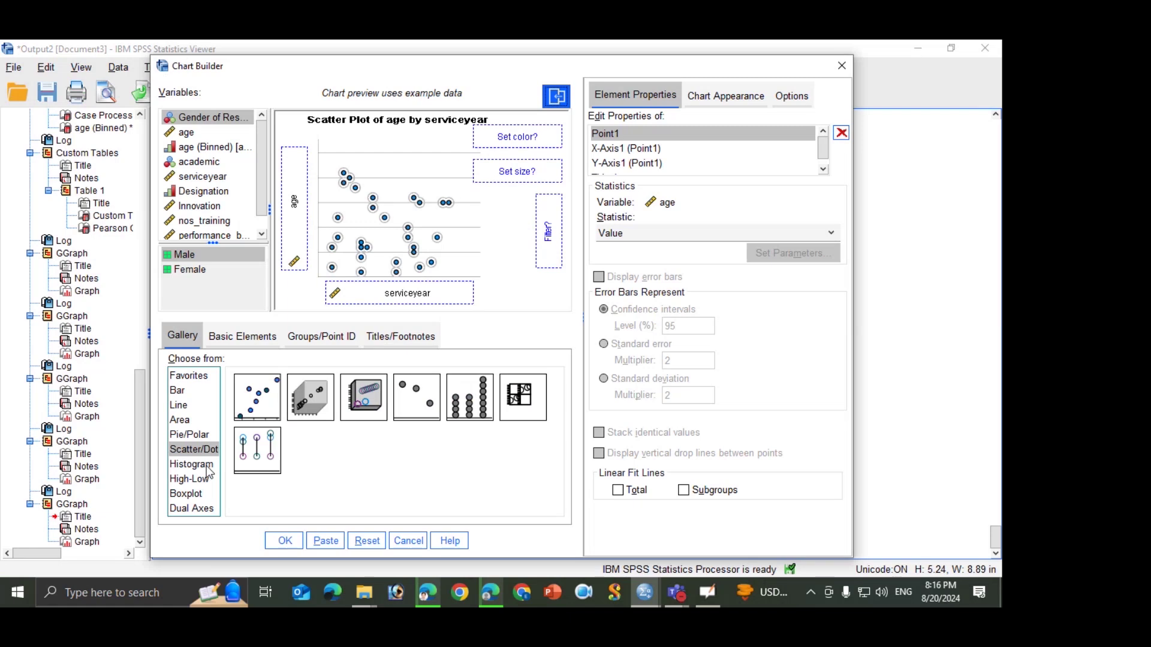
Step: Replace the scatter plot preview with a simple histogram and assign age as its x-axis variable
{"action": "left_click", "coordinate": [204, 467]}
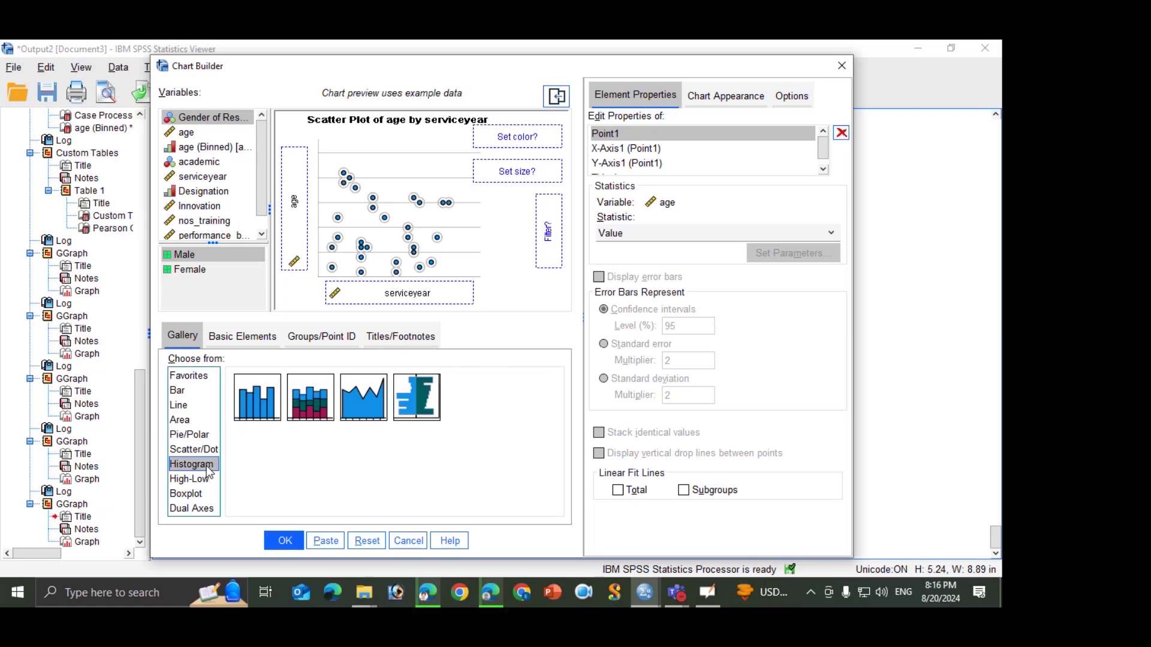
{"action": "left_click", "coordinate": [261, 398]}
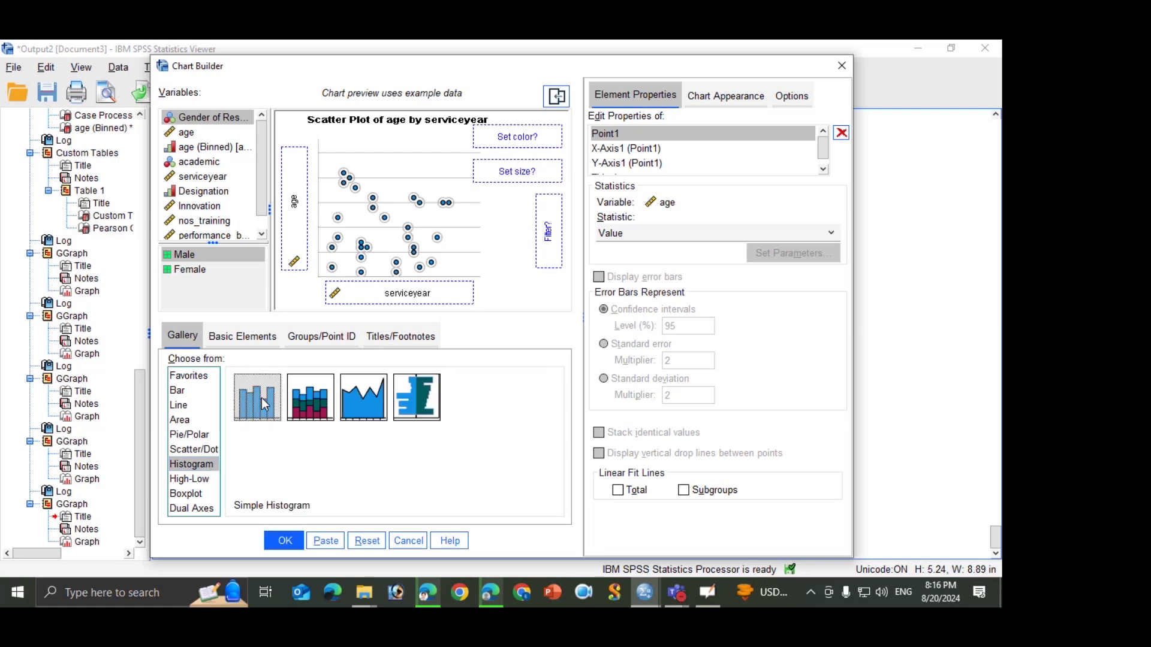
{"action": "left_click", "coordinate": [411, 404]}
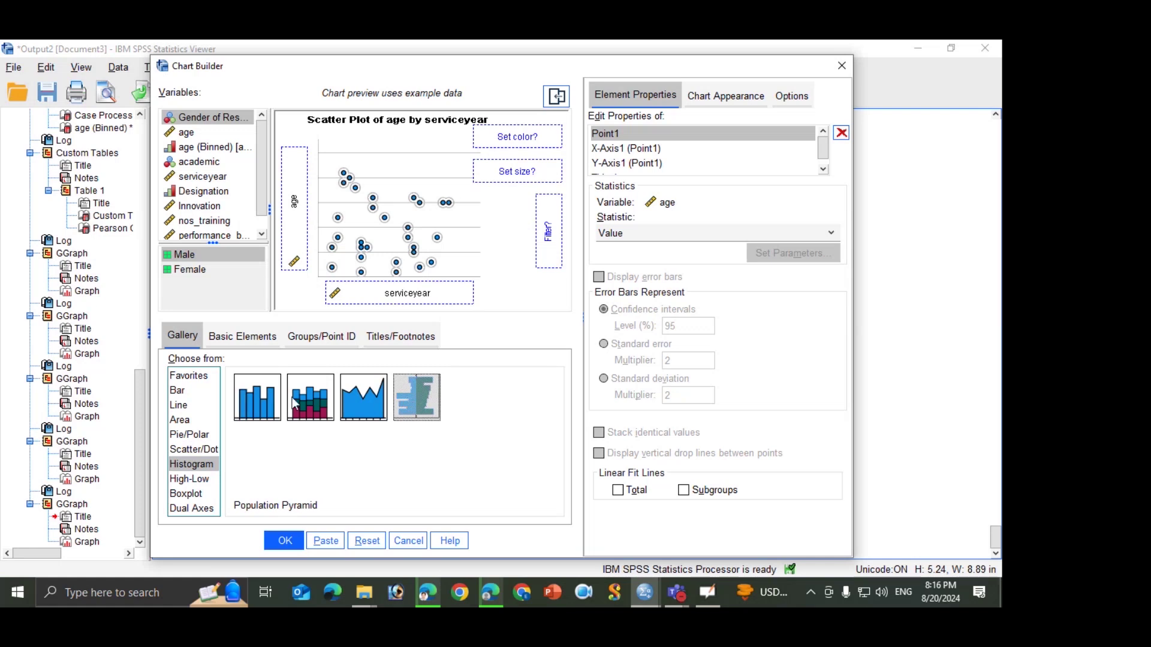
{"action": "left_click", "coordinate": [264, 400]}
{"action": "left_click_drag", "start_coordinate": [258, 396], "coordinate": [391, 236]}
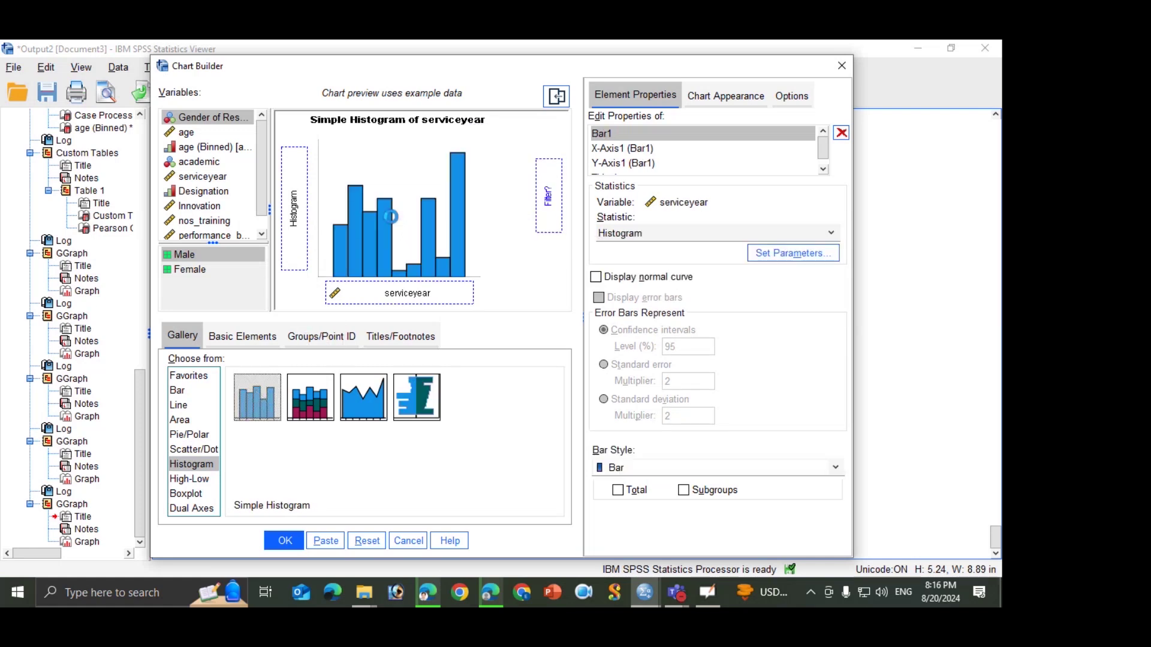
{"action": "left_click", "coordinate": [183, 133]}
{"action": "left_click_drag", "start_coordinate": [183, 133], "coordinate": [370, 292]}
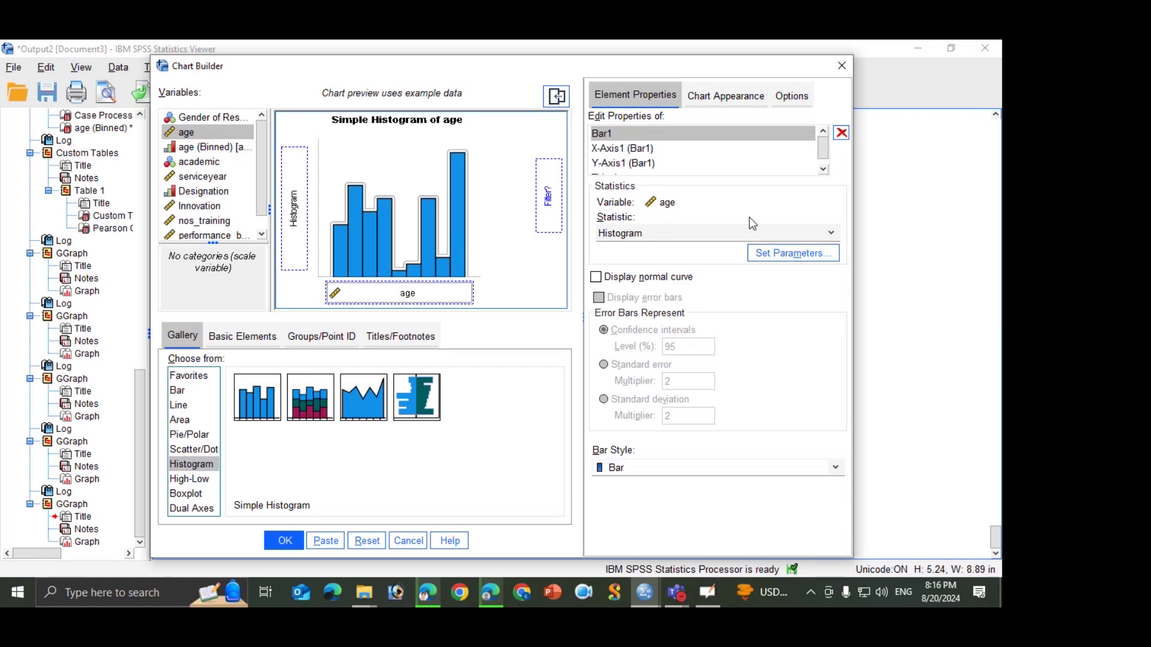
Step: Review the histogram's bin parameters without changing them and generate the age histogram
{"action": "left_click", "coordinate": [793, 253]}
{"action": "left_click_drag", "start_coordinate": [517, 172], "coordinate": [588, 160]}
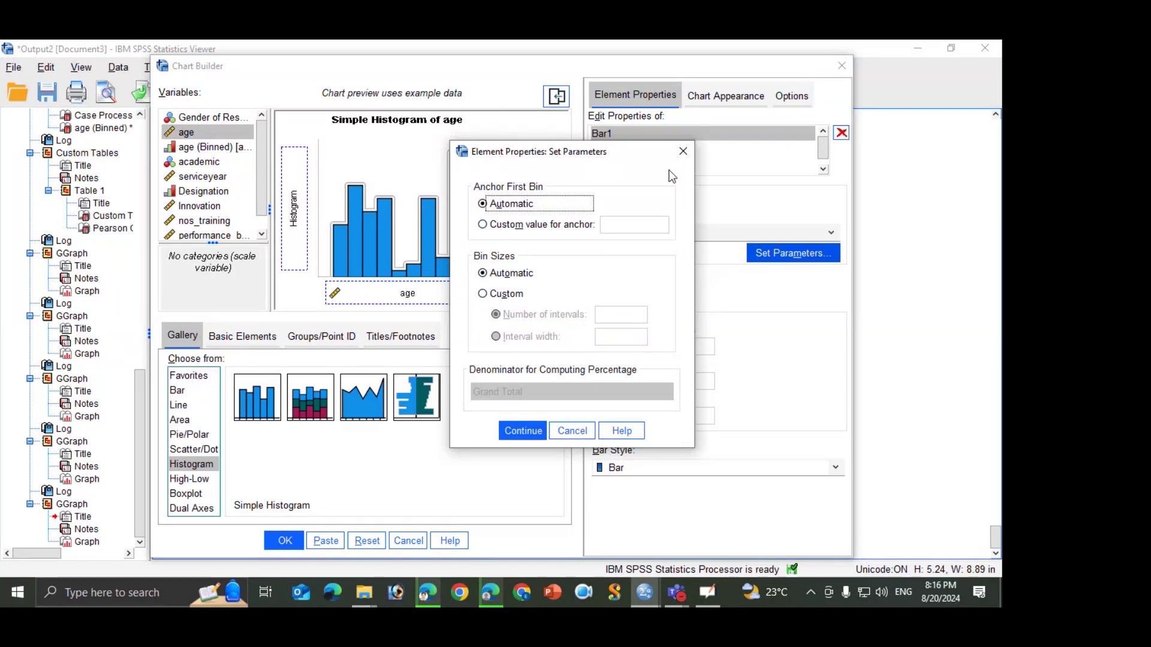
{"action": "left_click", "coordinate": [683, 153]}
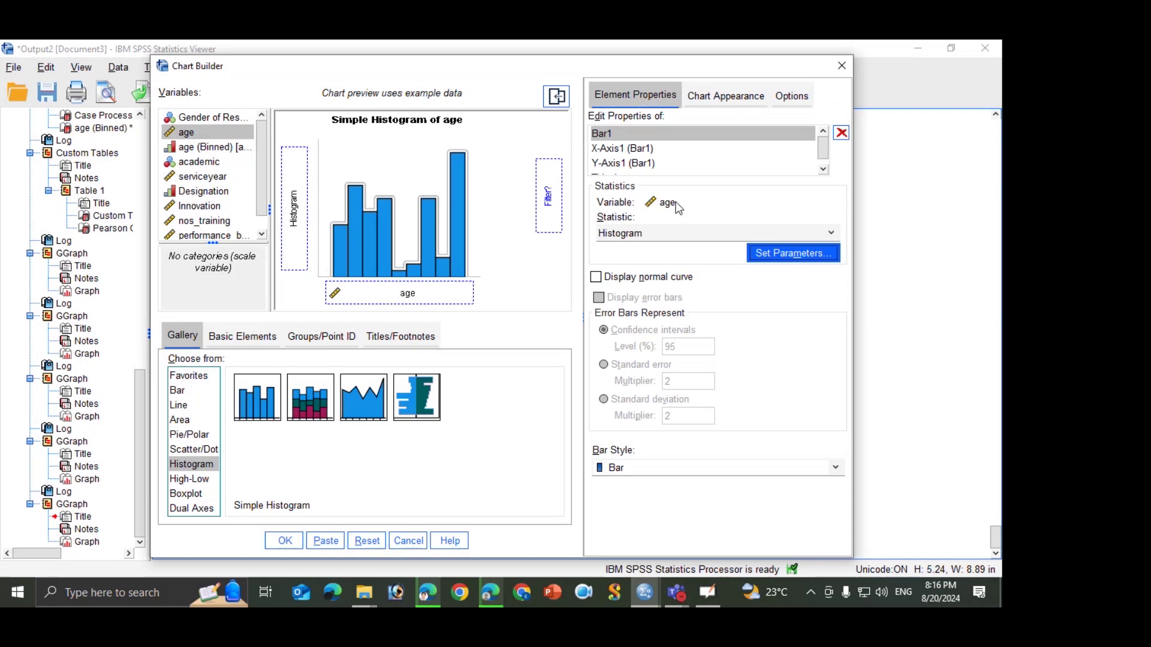
{"action": "left_click", "coordinate": [282, 541]}
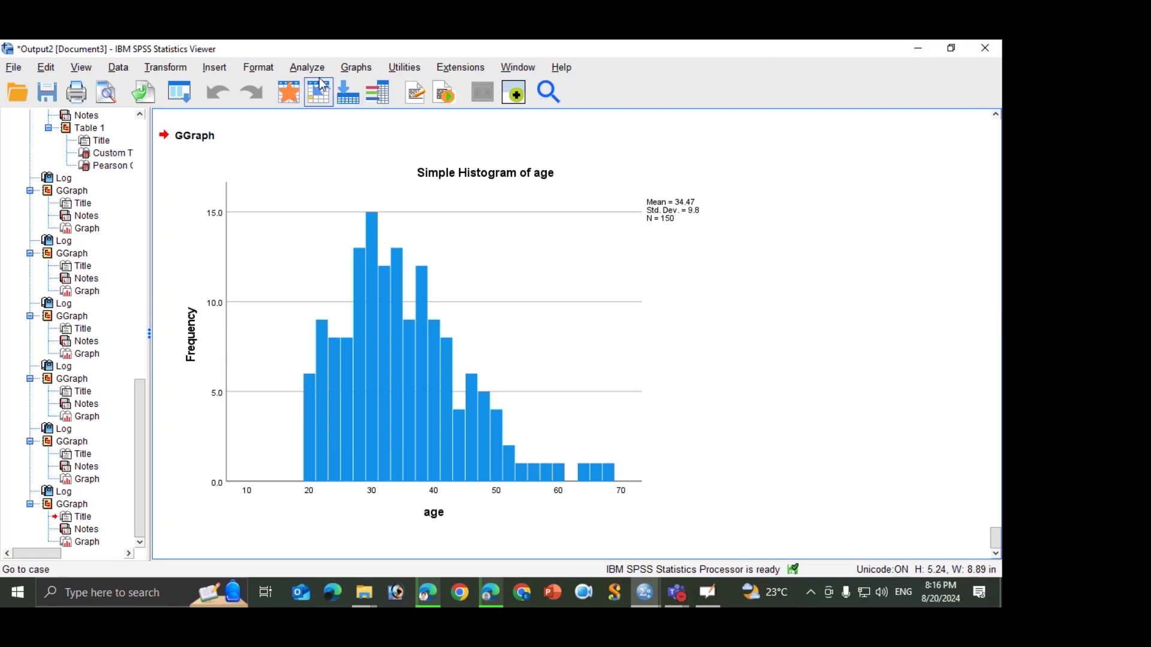
Step: Compare the legacy bar chart types and start defining a simple bar chart with summaries for groups of cases
{"action": "left_click", "coordinate": [363, 70]}
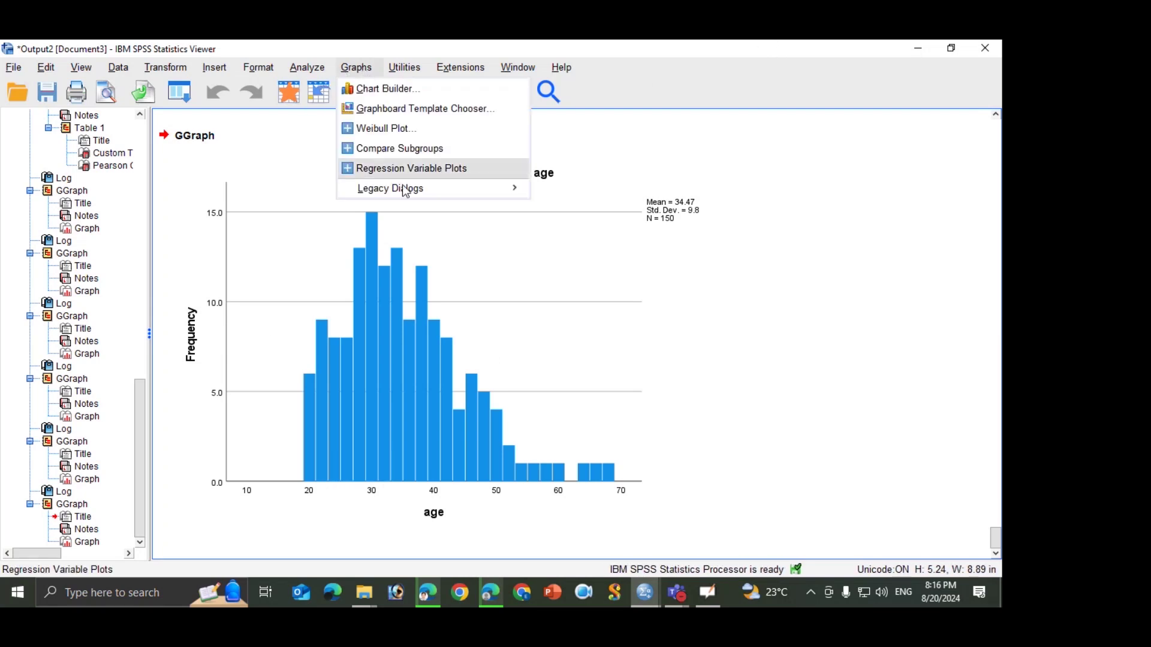
{"action": "mouse_move", "coordinate": [462, 198]}
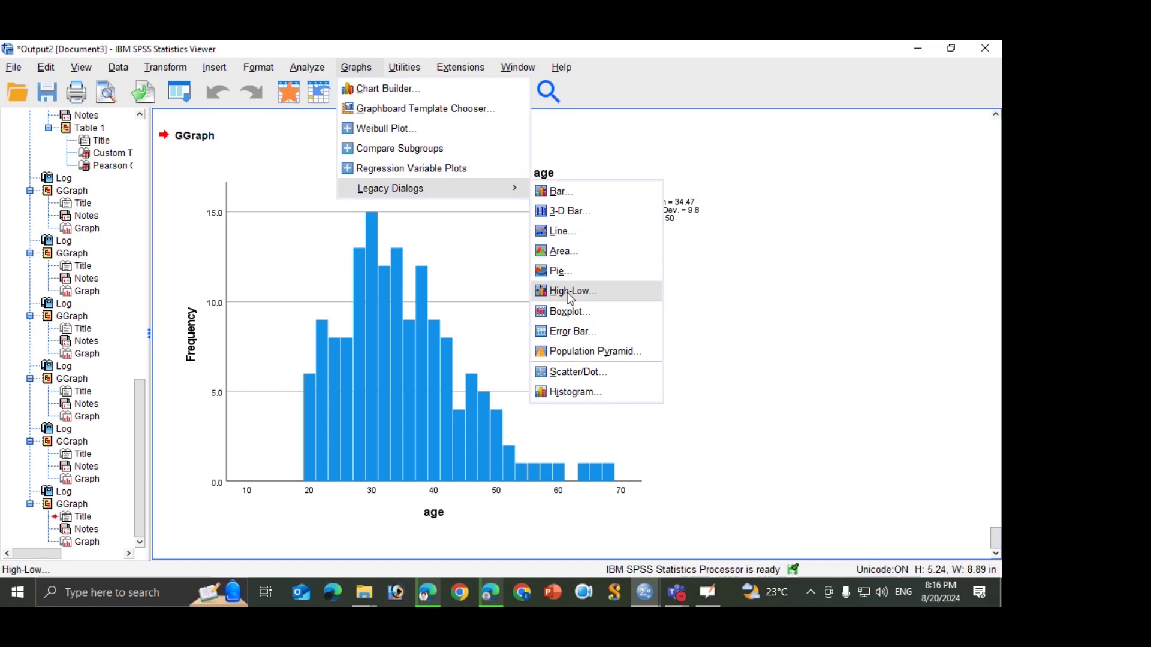
{"action": "left_click", "coordinate": [585, 185]}
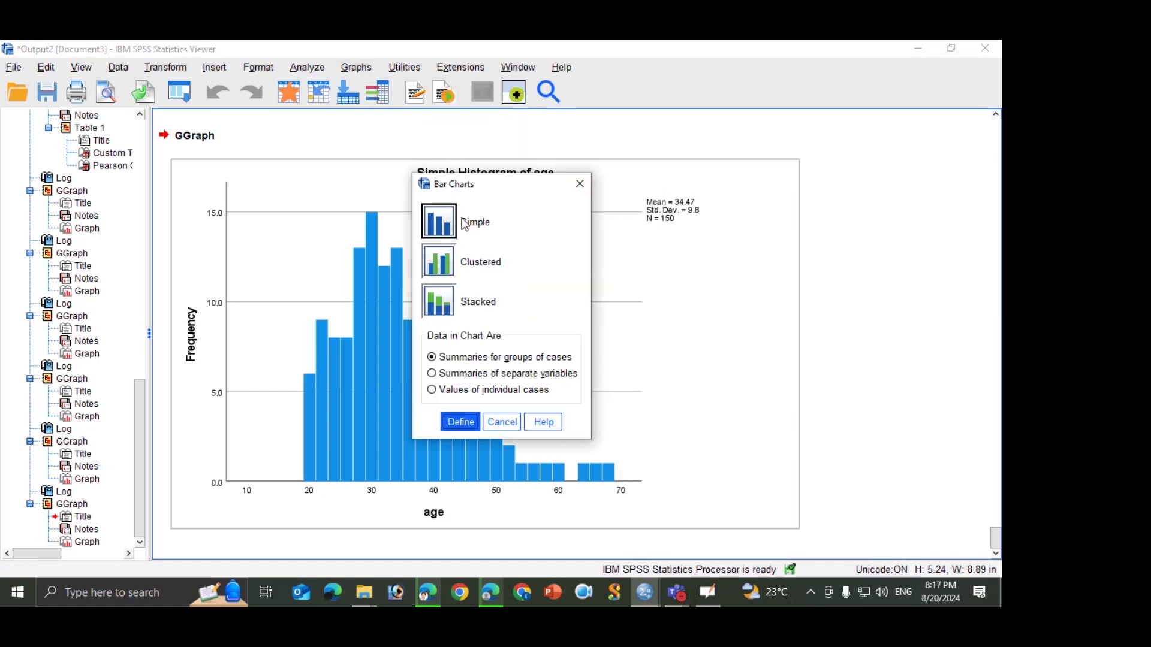
{"action": "left_click", "coordinate": [447, 272]}
{"action": "left_click", "coordinate": [436, 307]}
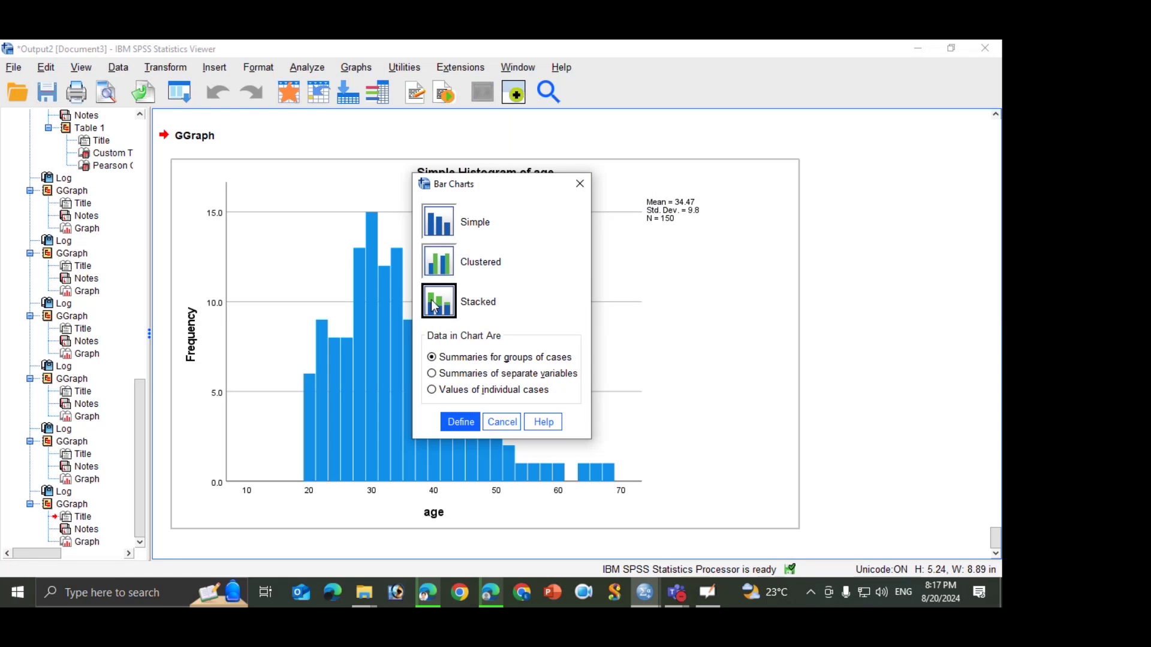
{"action": "left_click", "coordinate": [439, 262]}
{"action": "left_click", "coordinate": [445, 228]}
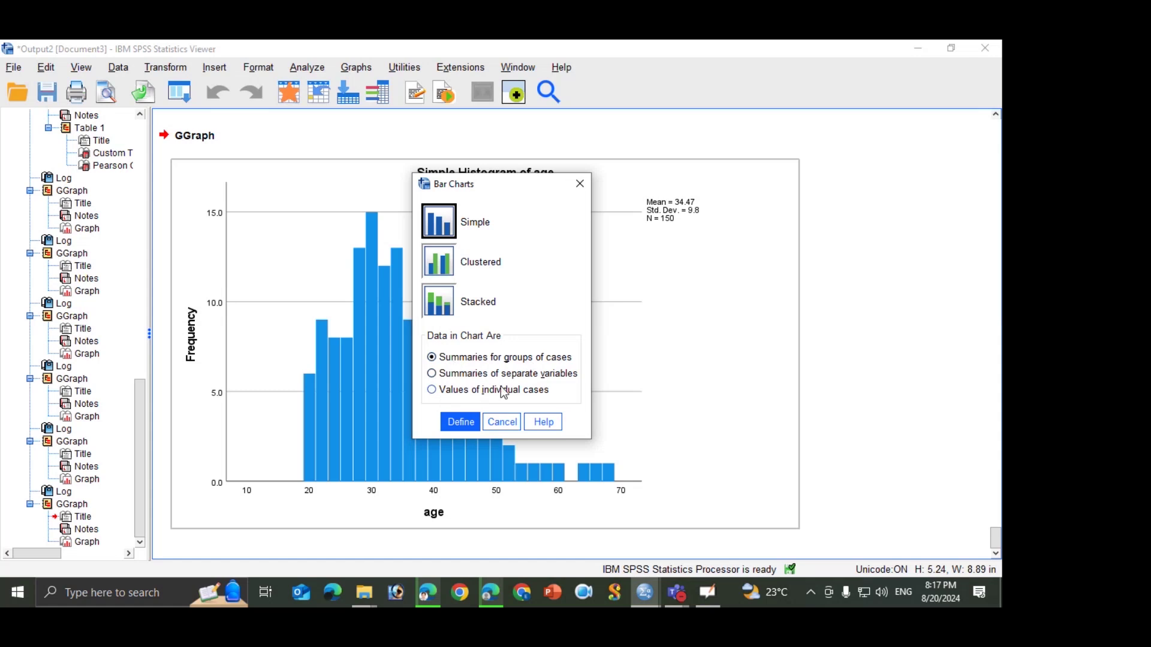
{"action": "left_click", "coordinate": [461, 422]}
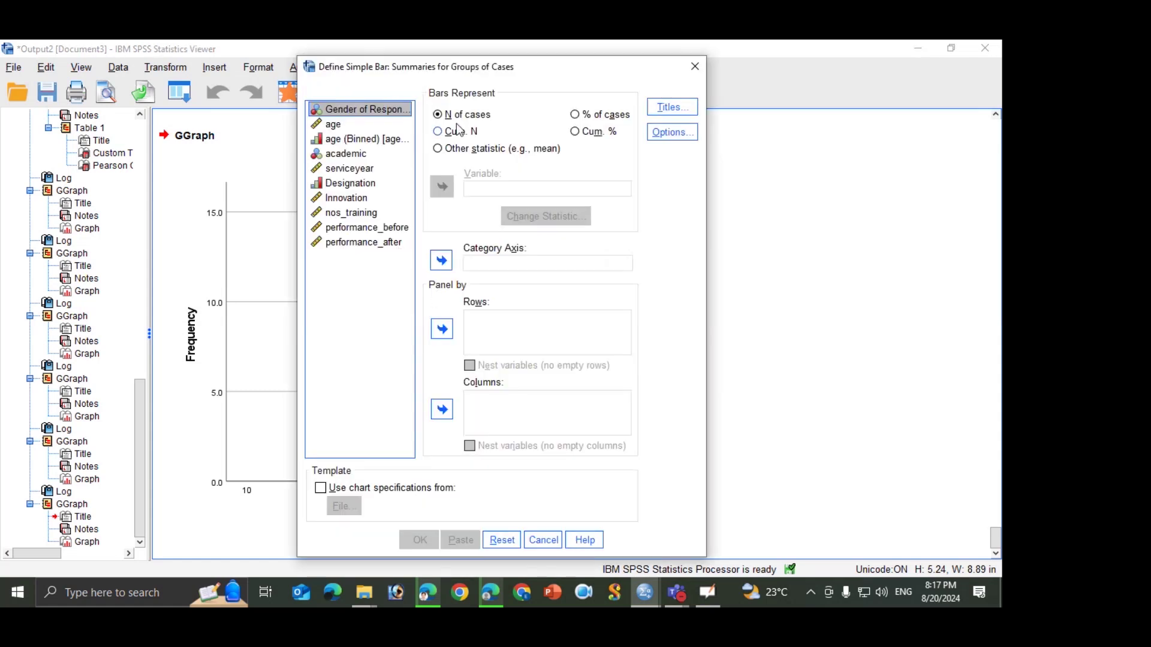
Step: Assign age (Binned) as the category axis with bars representing N of cases, and generate the bar chart
{"action": "left_click", "coordinate": [336, 141]}
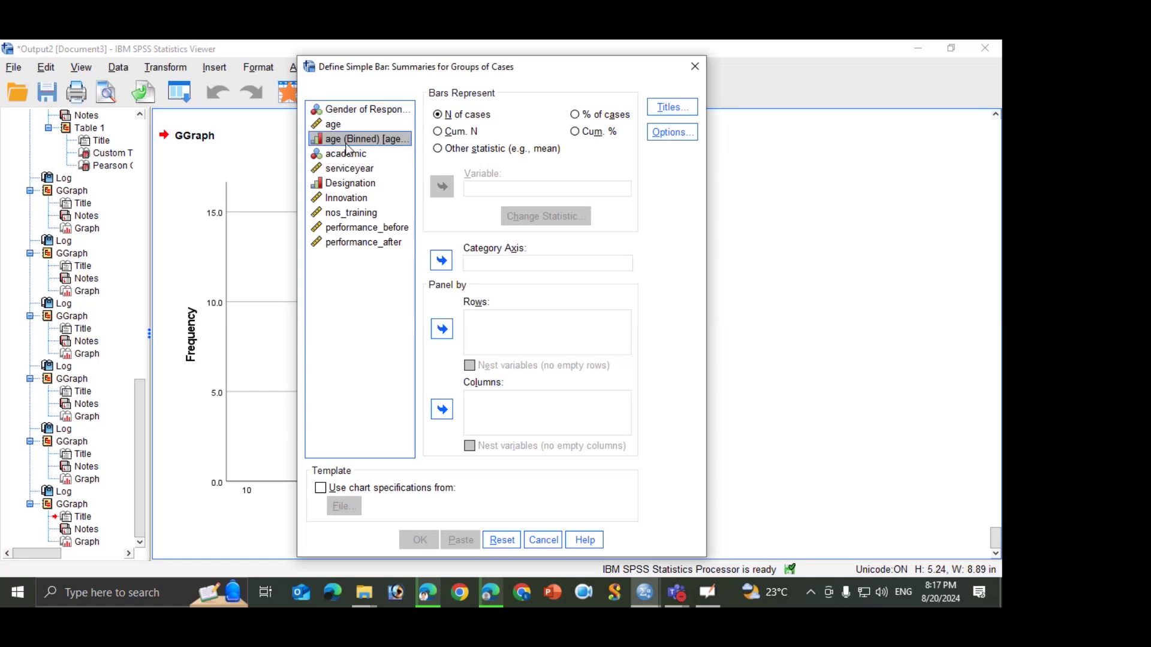
{"action": "left_click", "coordinate": [446, 263]}
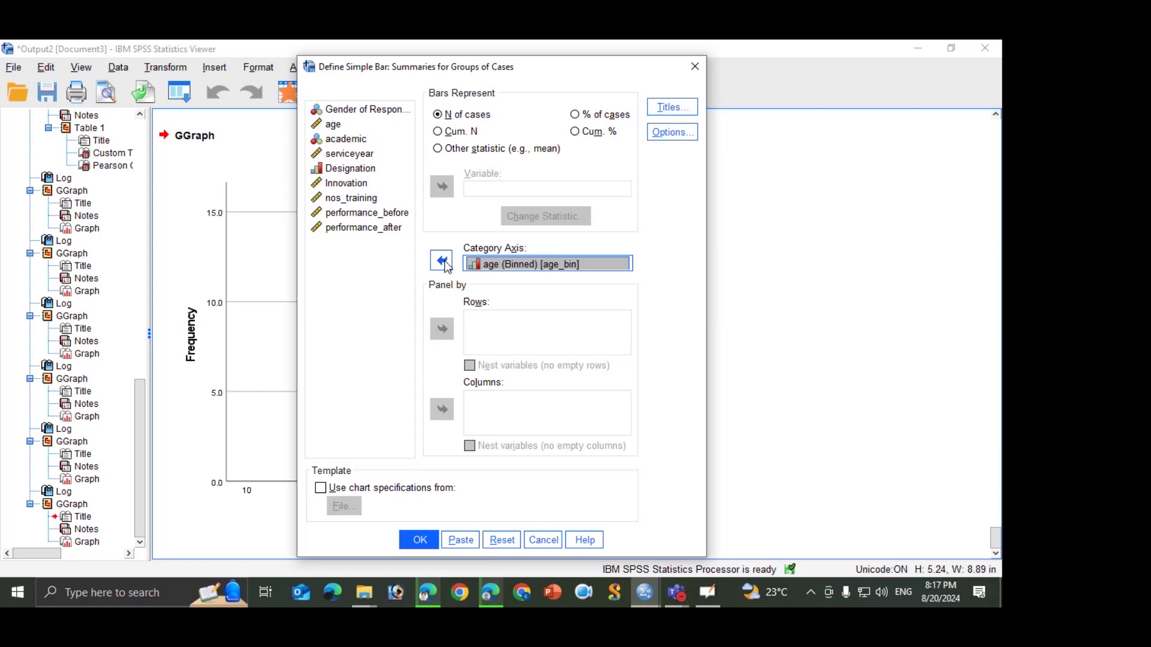
{"action": "left_click", "coordinate": [421, 540]}
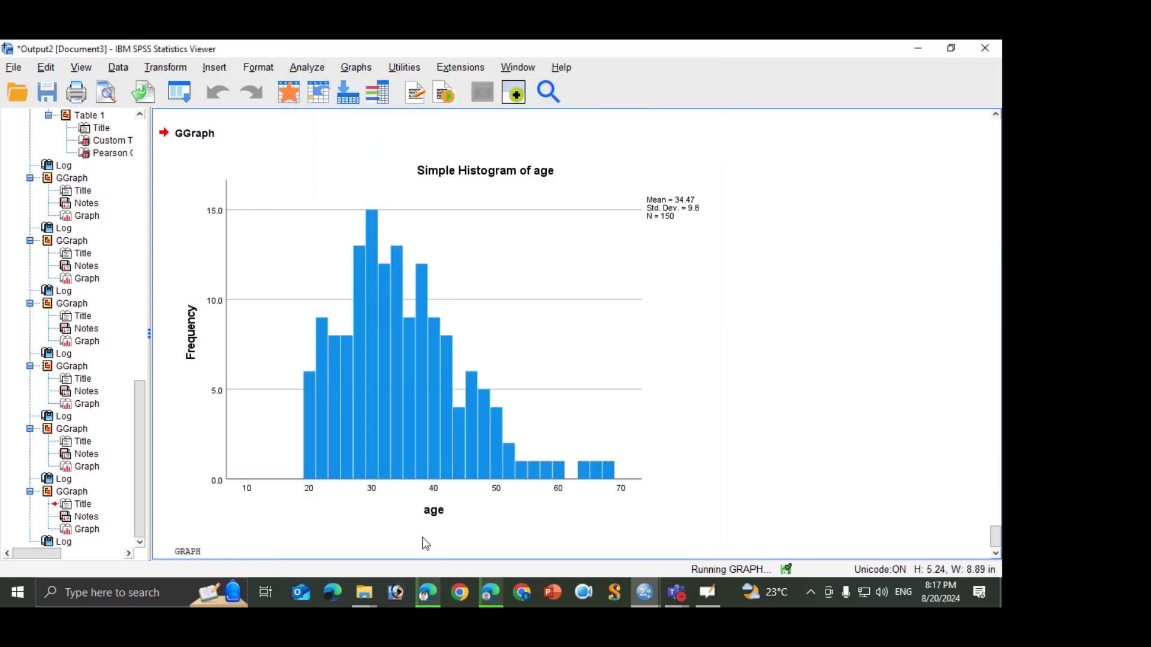
{"action": "scroll", "coordinate": [435, 372], "scroll_direction": "down", "scroll_amount": 10}
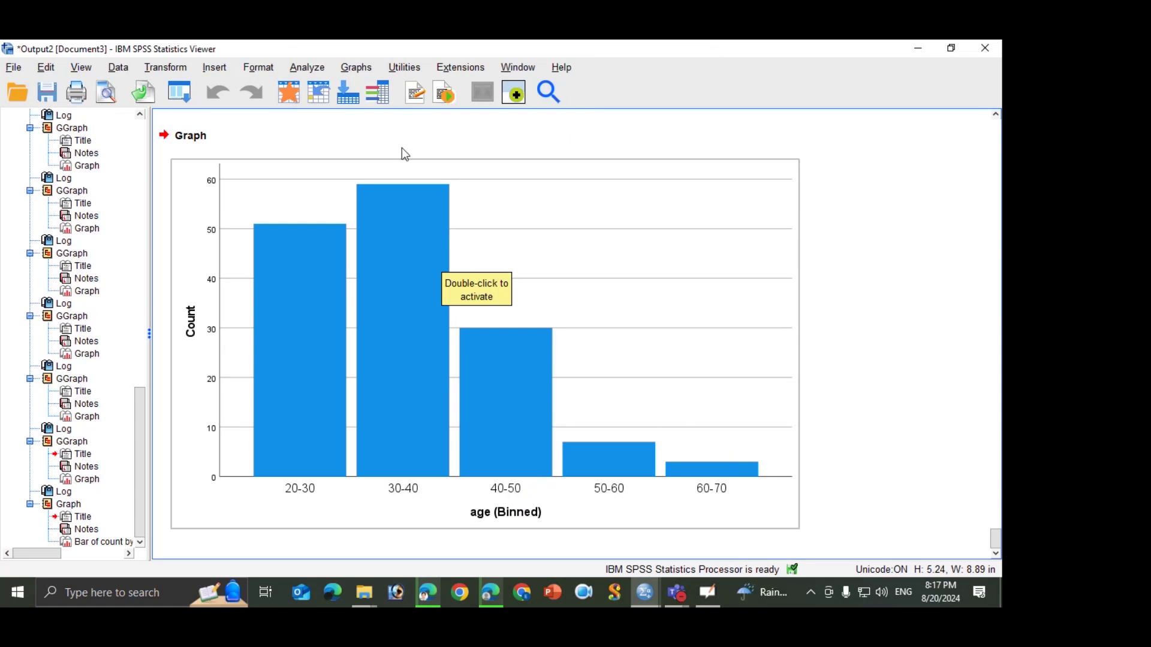
Step: Generate a legacy simple boxplot of age for groups of cases, with Gender of Respondent as the category axis
{"action": "left_click", "coordinate": [358, 68]}
{"action": "mouse_move", "coordinate": [451, 189]}
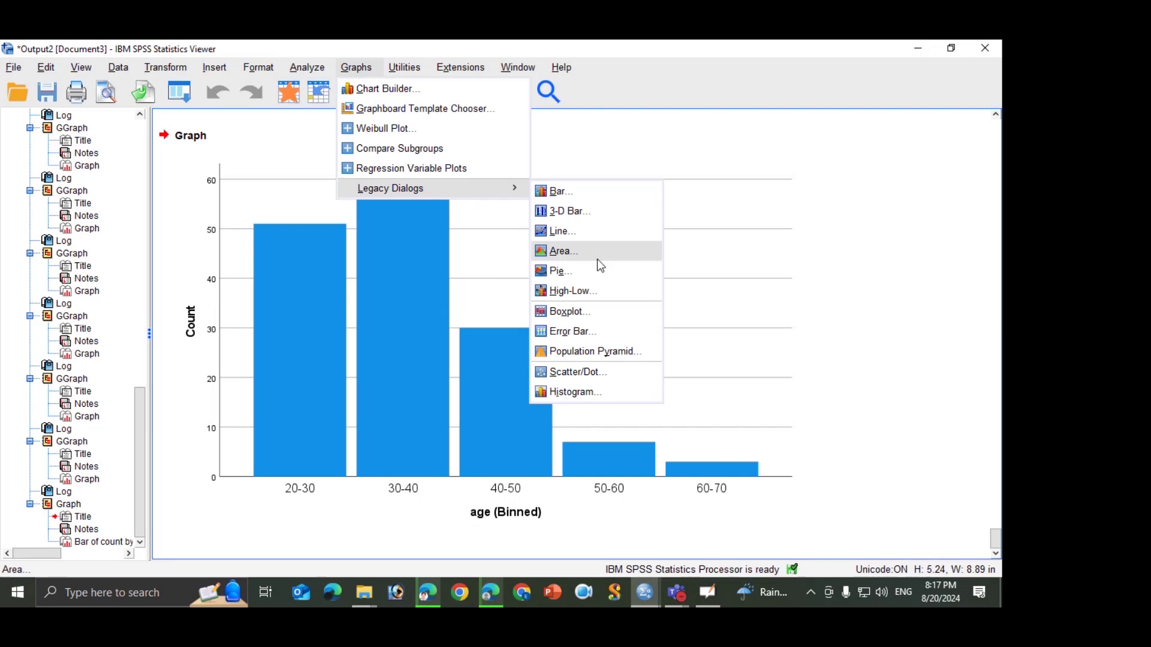
{"action": "left_click", "coordinate": [602, 311]}
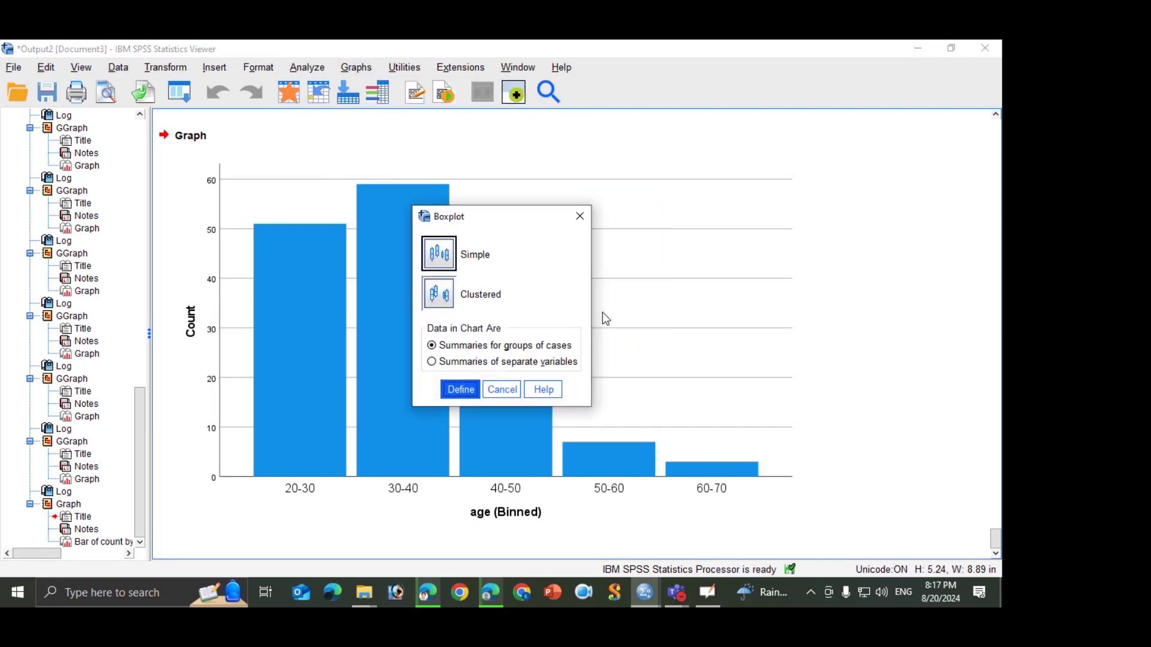
{"action": "left_click", "coordinate": [469, 390]}
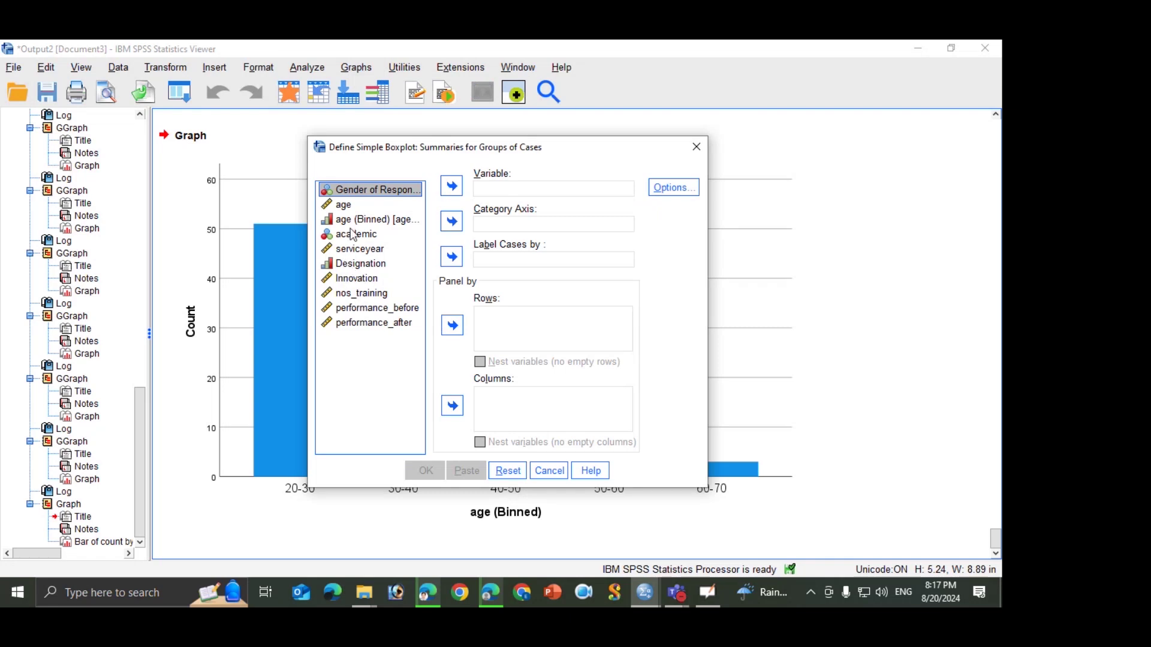
{"action": "left_click", "coordinate": [344, 206]}
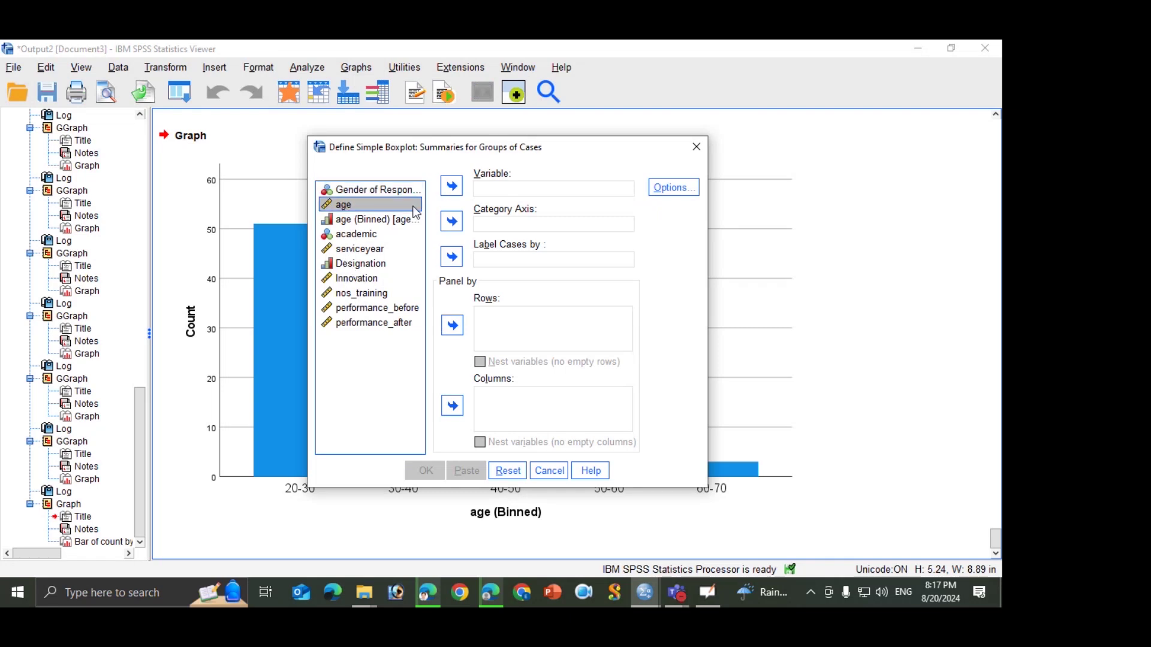
{"action": "left_click", "coordinate": [453, 187]}
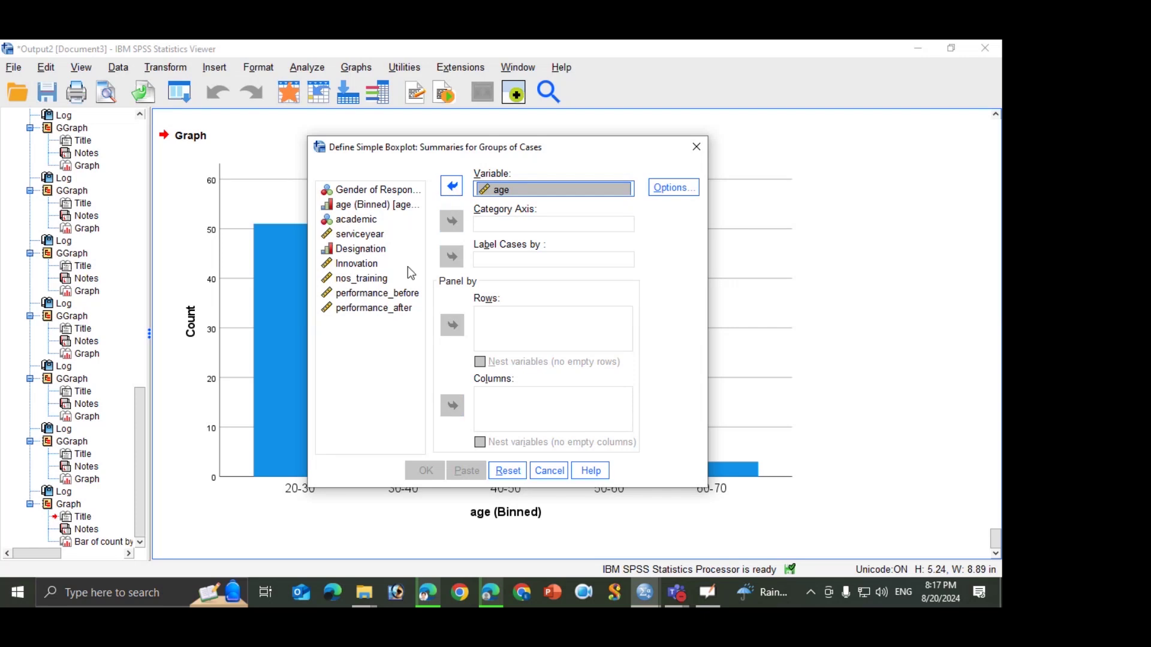
{"action": "left_click", "coordinate": [352, 190]}
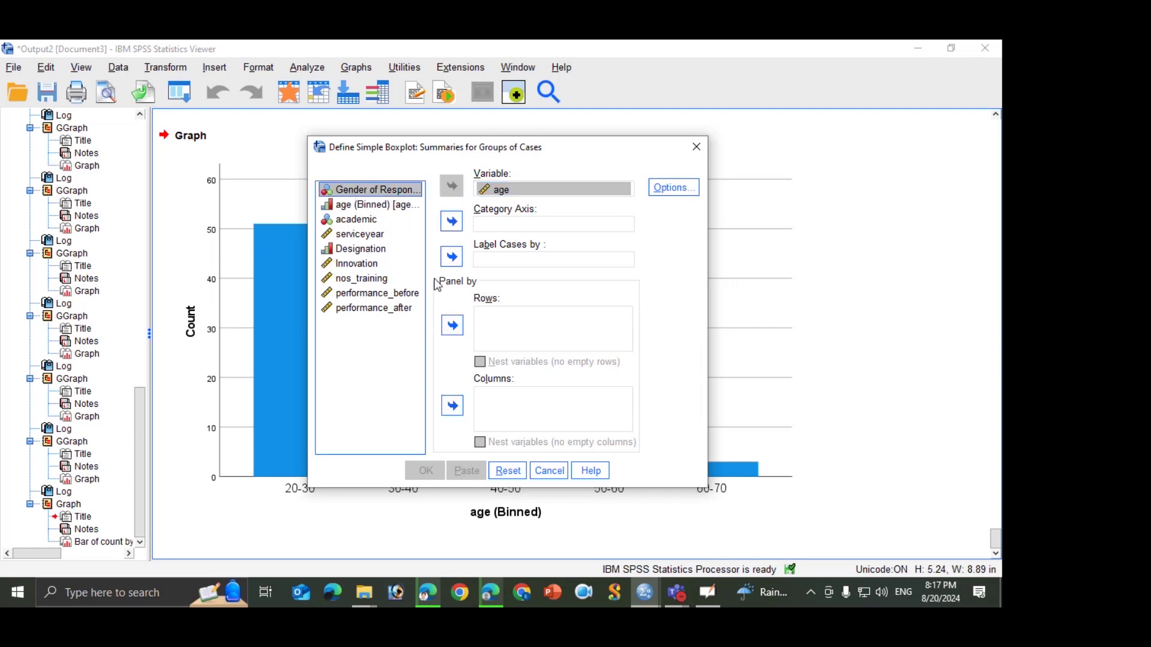
{"action": "left_click", "coordinate": [452, 221]}
{"action": "left_click", "coordinate": [425, 471]}
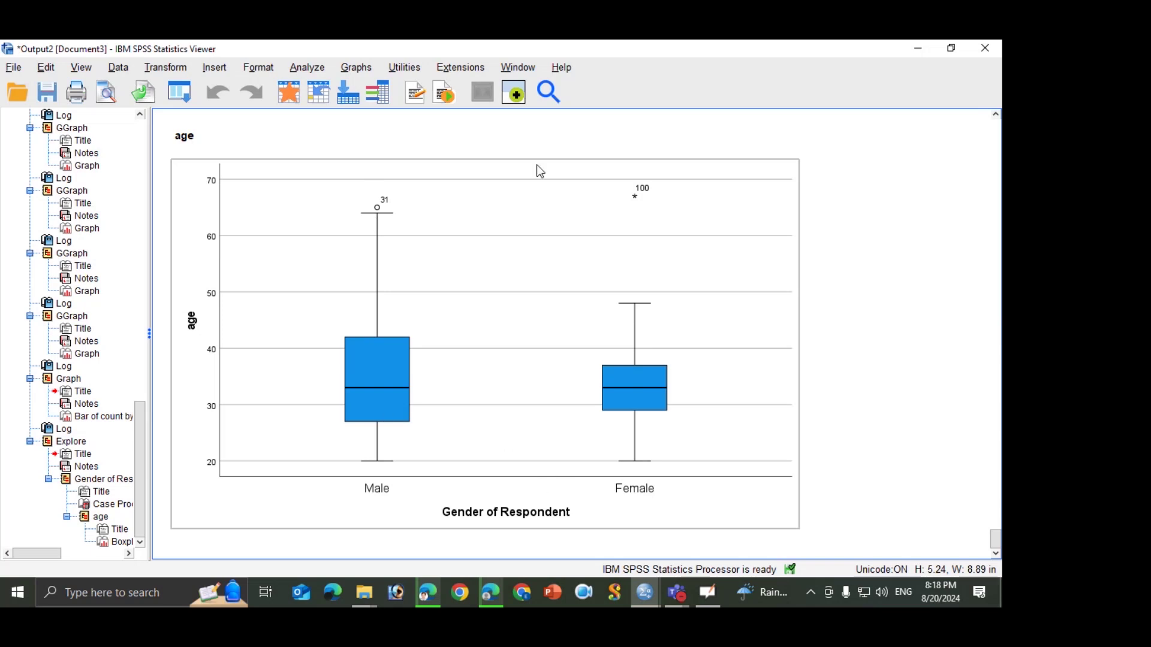
Step: Start a new chart in the Chart Builder and apply the Stacked Bar chart type to the preview in place of the histogram
{"action": "left_click", "coordinate": [297, 69]}
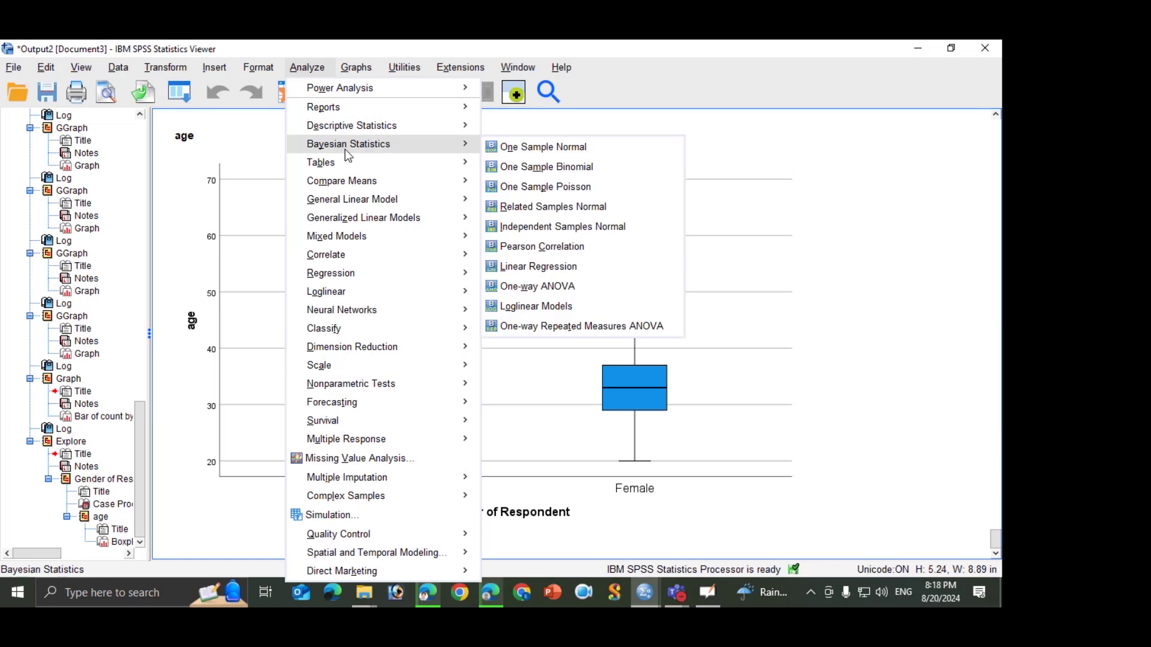
{"action": "mouse_move", "coordinate": [355, 66]}
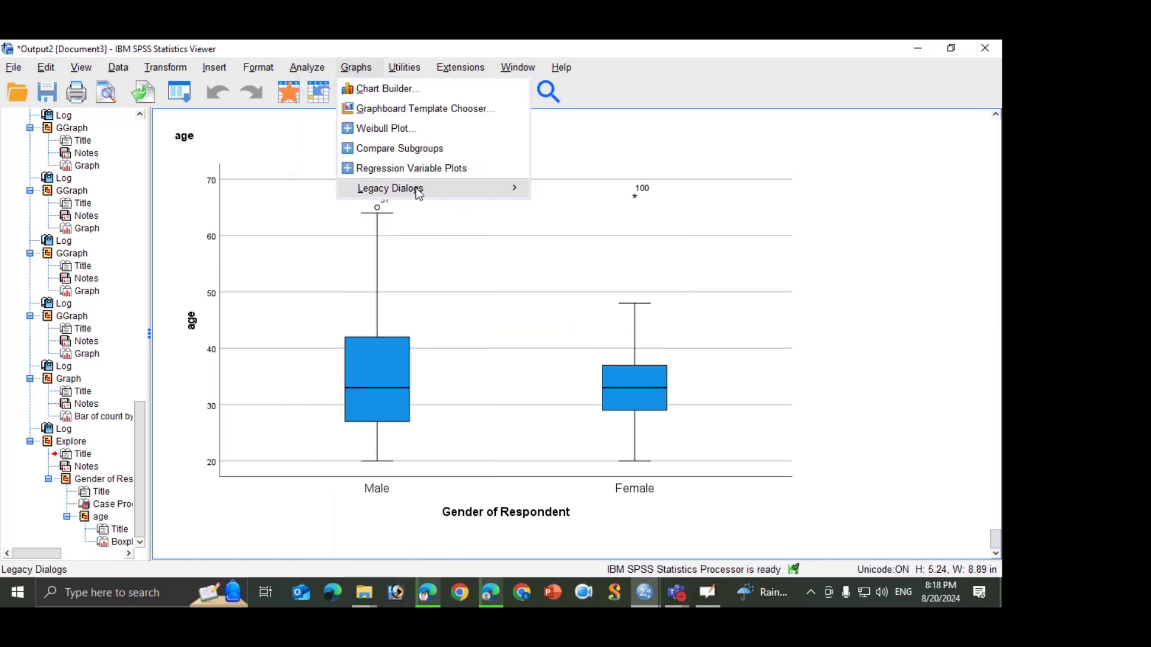
{"action": "mouse_move", "coordinate": [416, 188]}
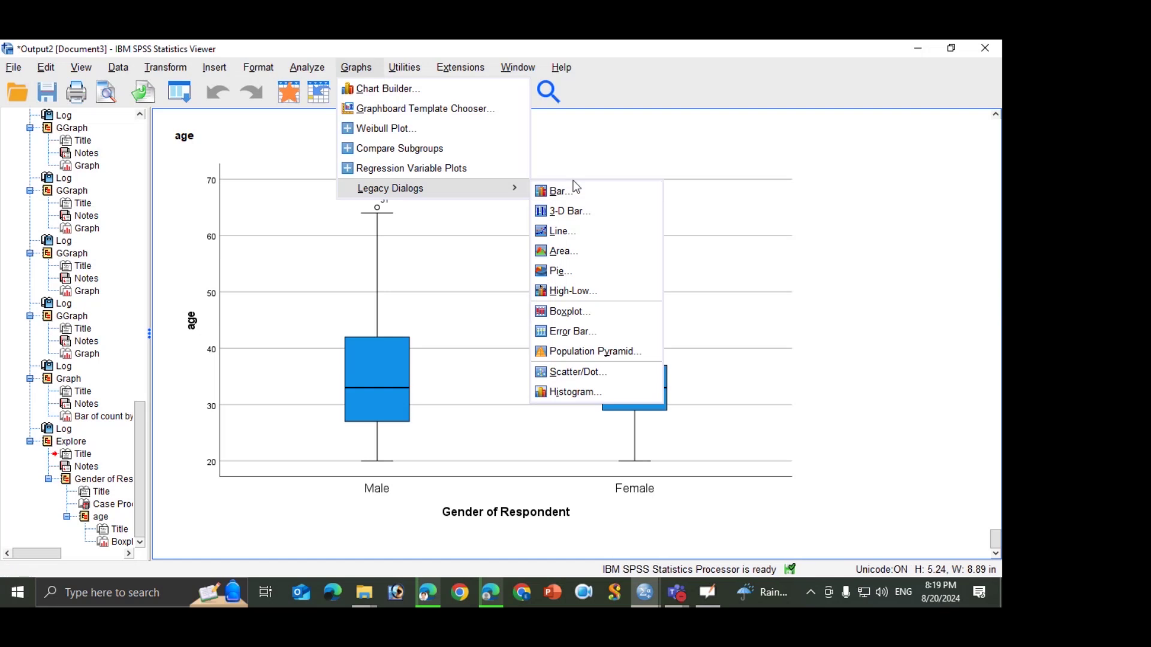
{"action": "left_click", "coordinate": [408, 94]}
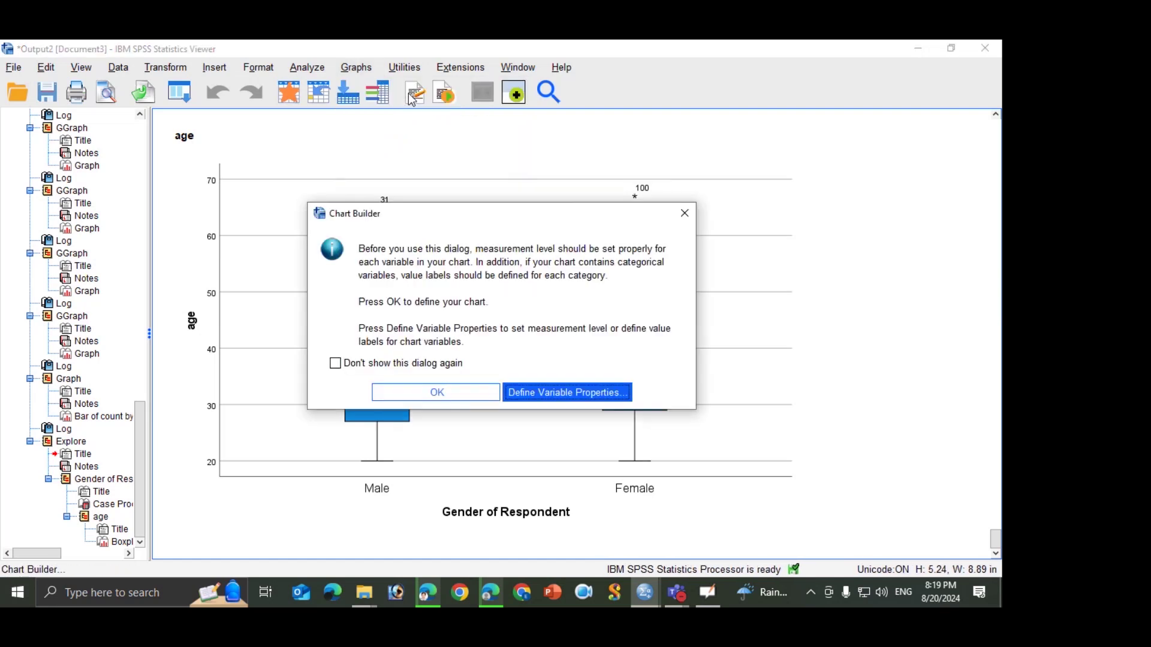
{"action": "left_click", "coordinate": [455, 390]}
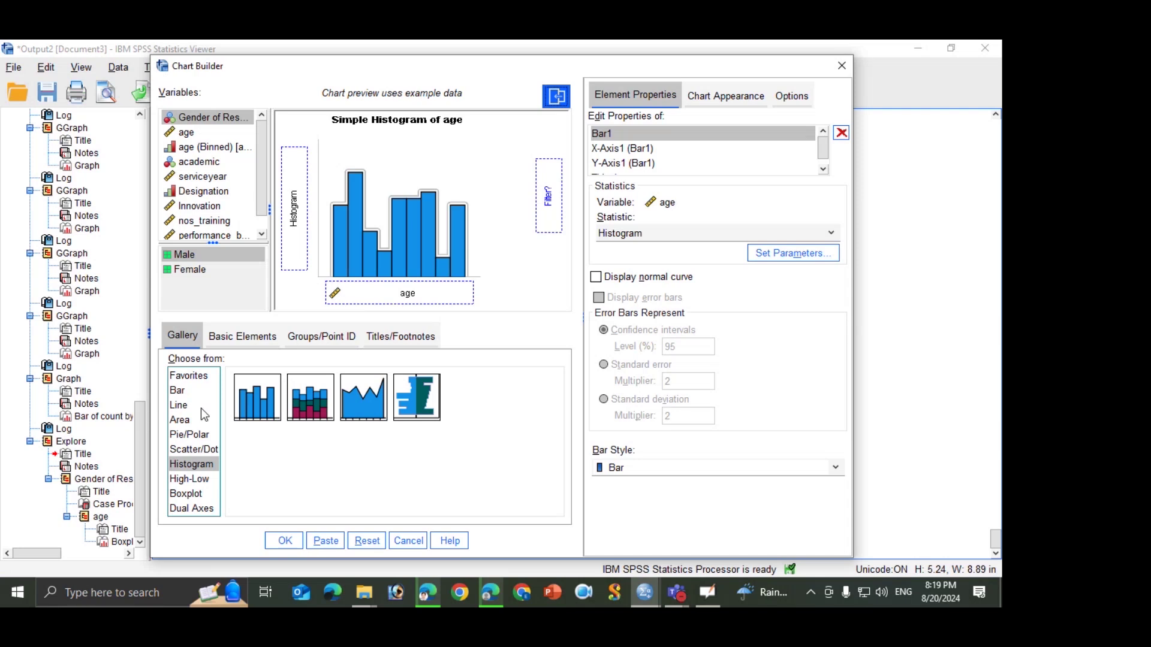
{"action": "left_click", "coordinate": [181, 390]}
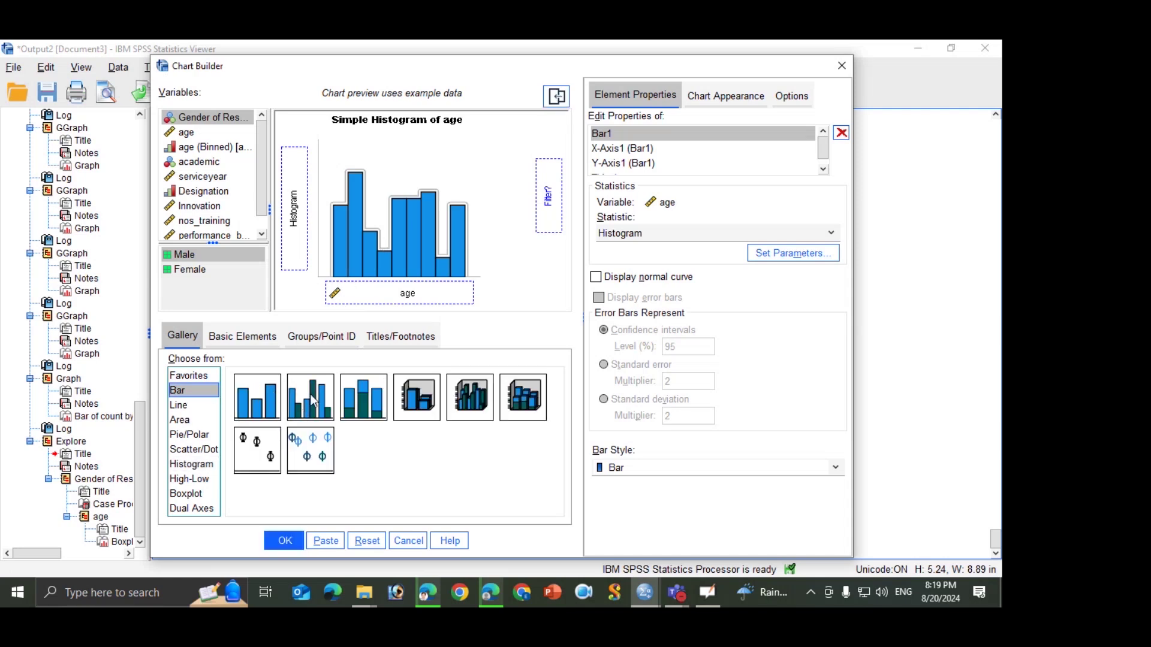
{"action": "left_click_drag", "start_coordinate": [363, 396], "coordinate": [307, 205]}
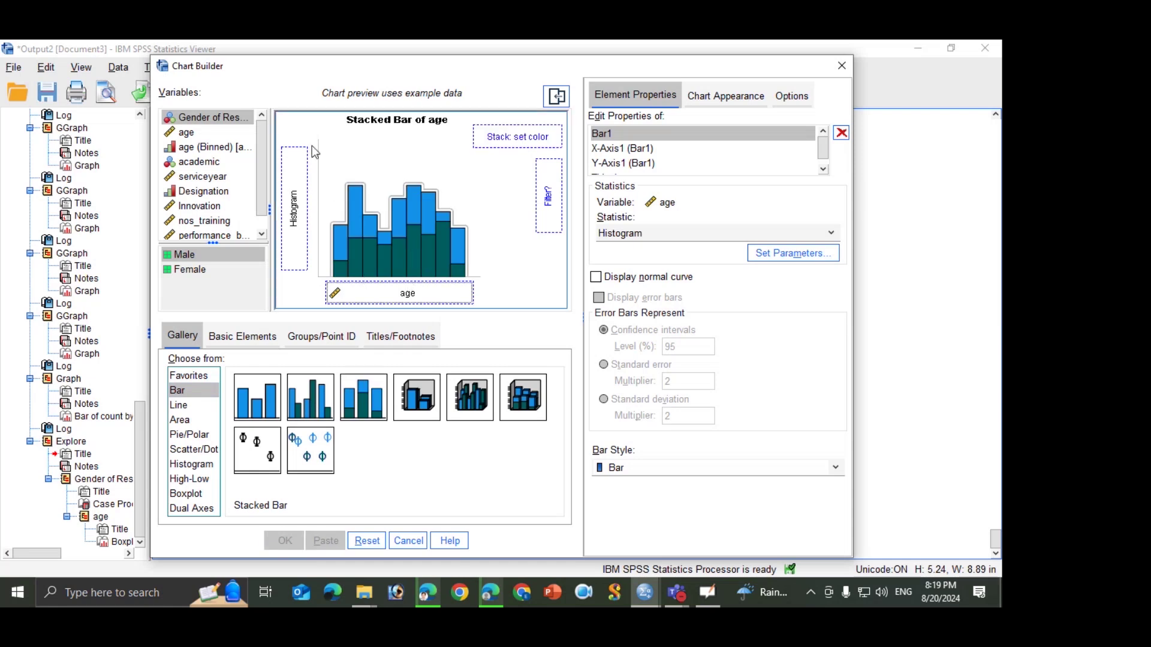